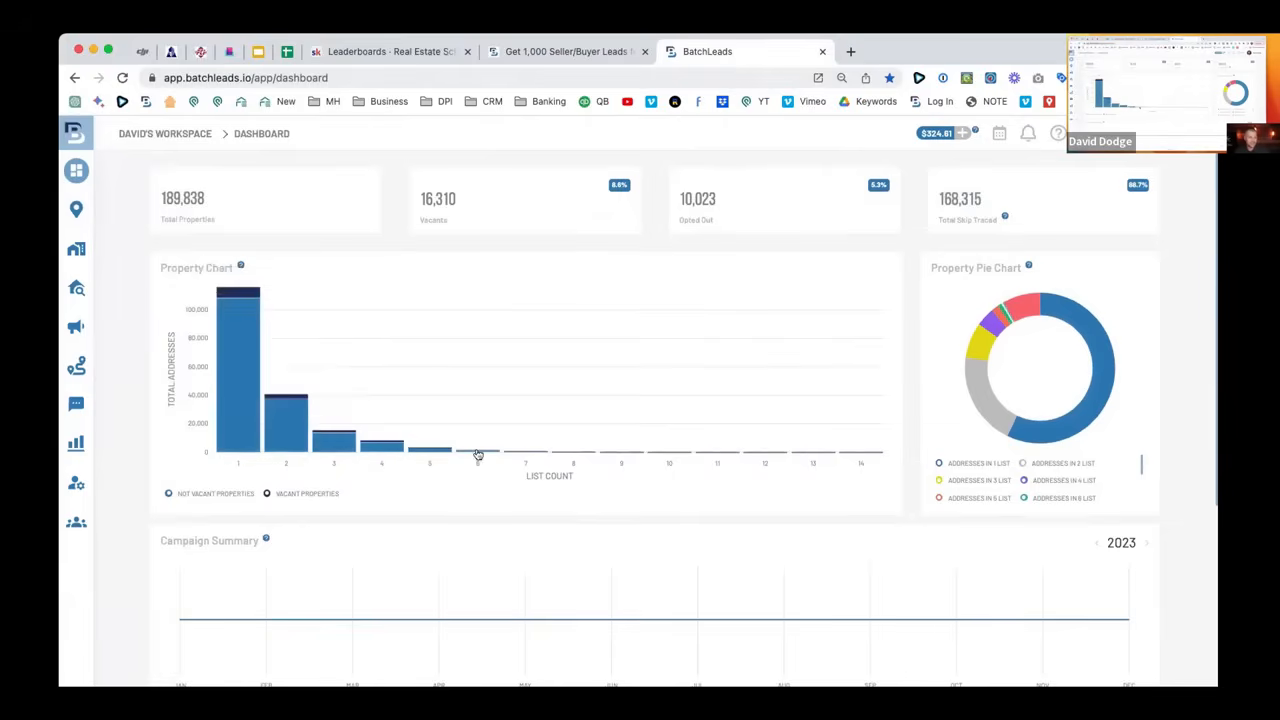
Go to the Property Search map from the sidebar.
{"action": "mouse_move", "coordinate": [478, 454]}
{"action": "scroll", "coordinate": [200, 260], "scroll_direction": "down", "scroll_amount": 1}
{"action": "scroll", "coordinate": [246, 251], "scroll_direction": "up", "scroll_amount": 1}
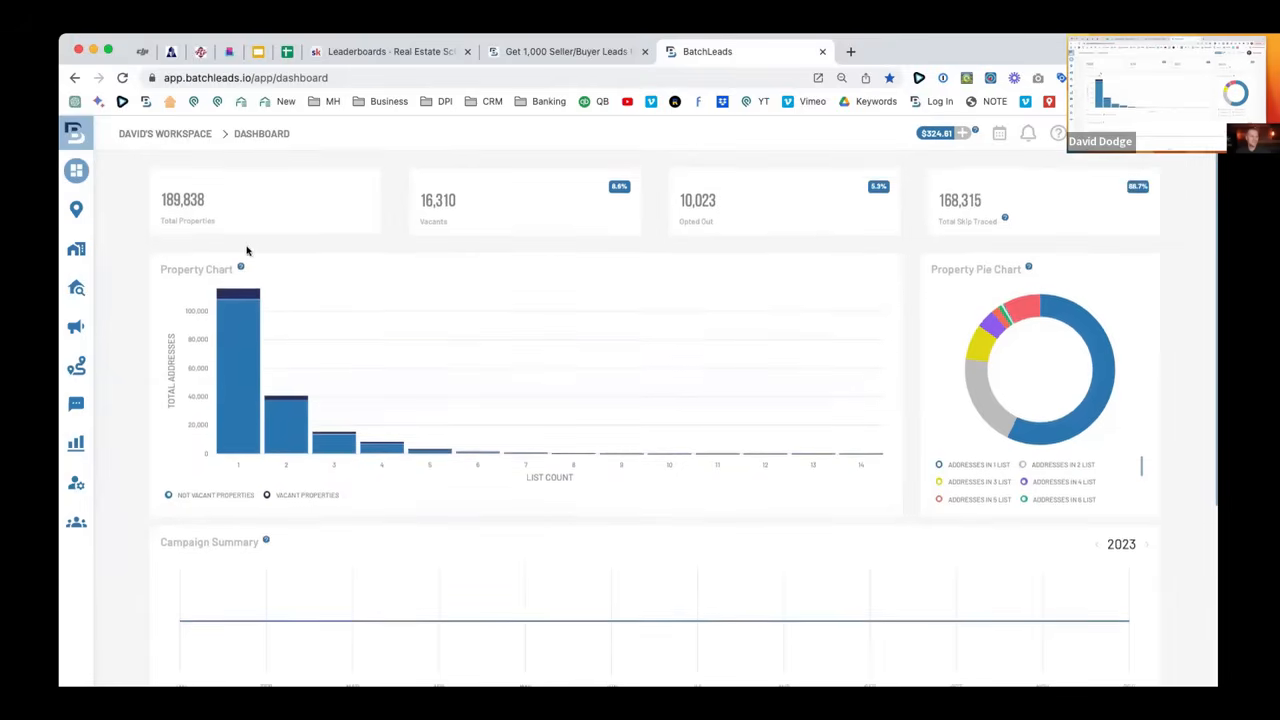
{"action": "scroll", "coordinate": [249, 251], "scroll_direction": "down", "scroll_amount": 3}
{"action": "scroll", "coordinate": [257, 251], "scroll_direction": "up", "scroll_amount": 2}
{"action": "scroll", "coordinate": [249, 253], "scroll_direction": "up", "scroll_amount": 3}
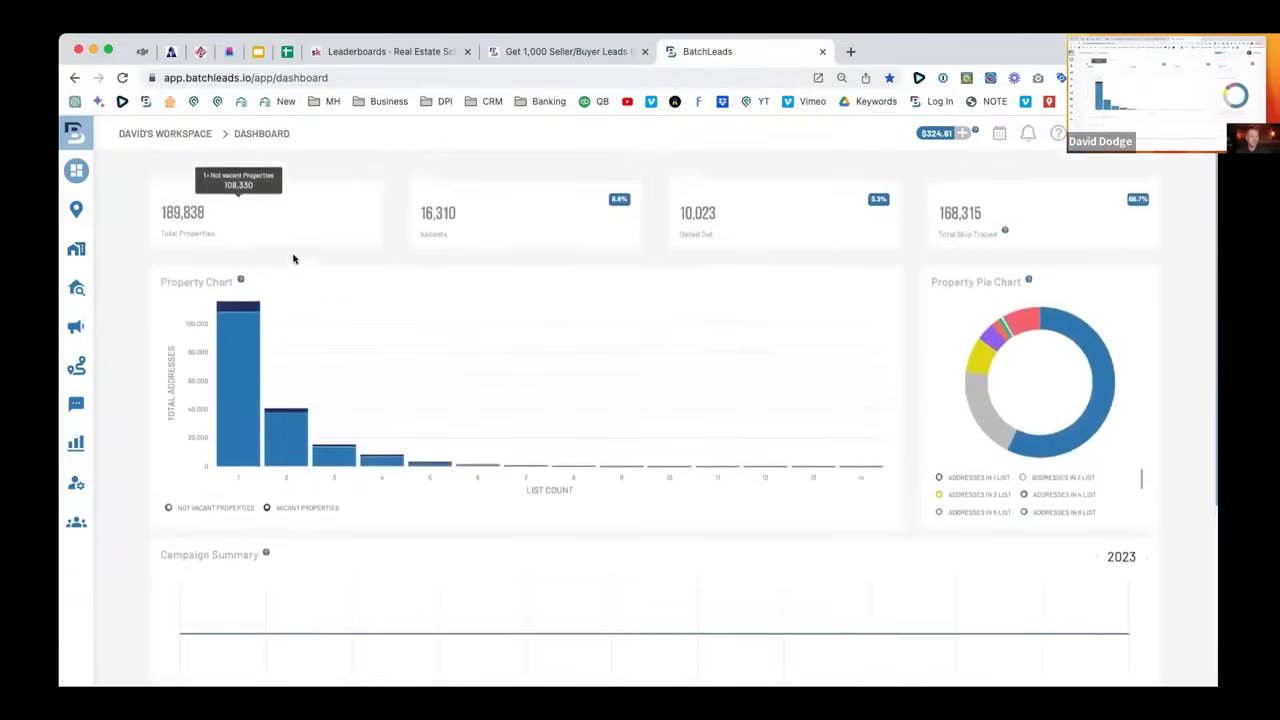
{"action": "left_click", "coordinate": [110, 210]}
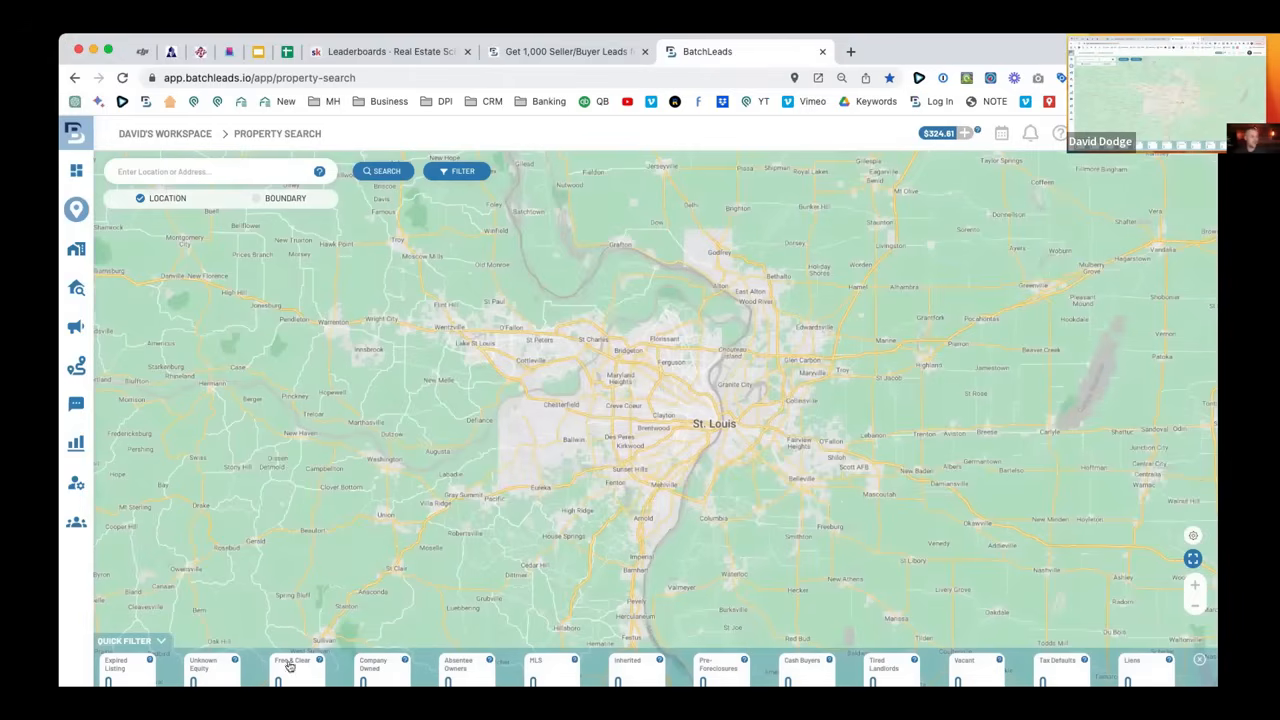
{"action": "left_click", "coordinate": [180, 174]}
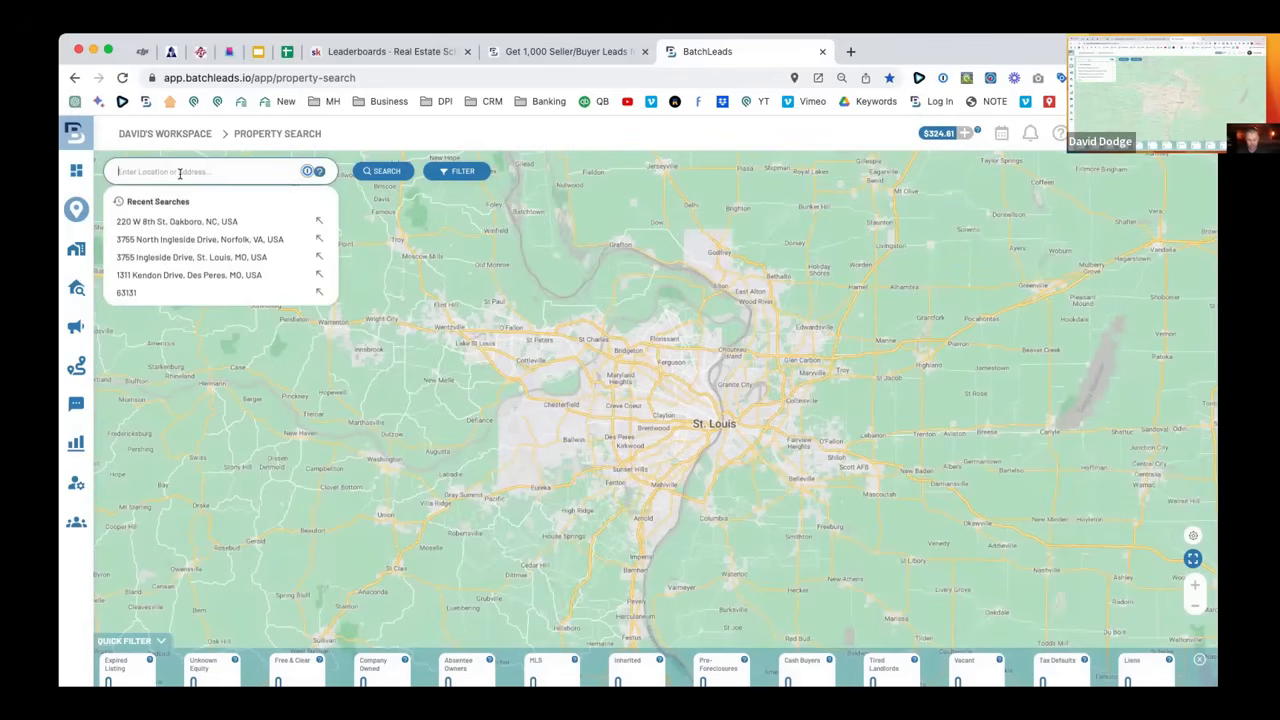
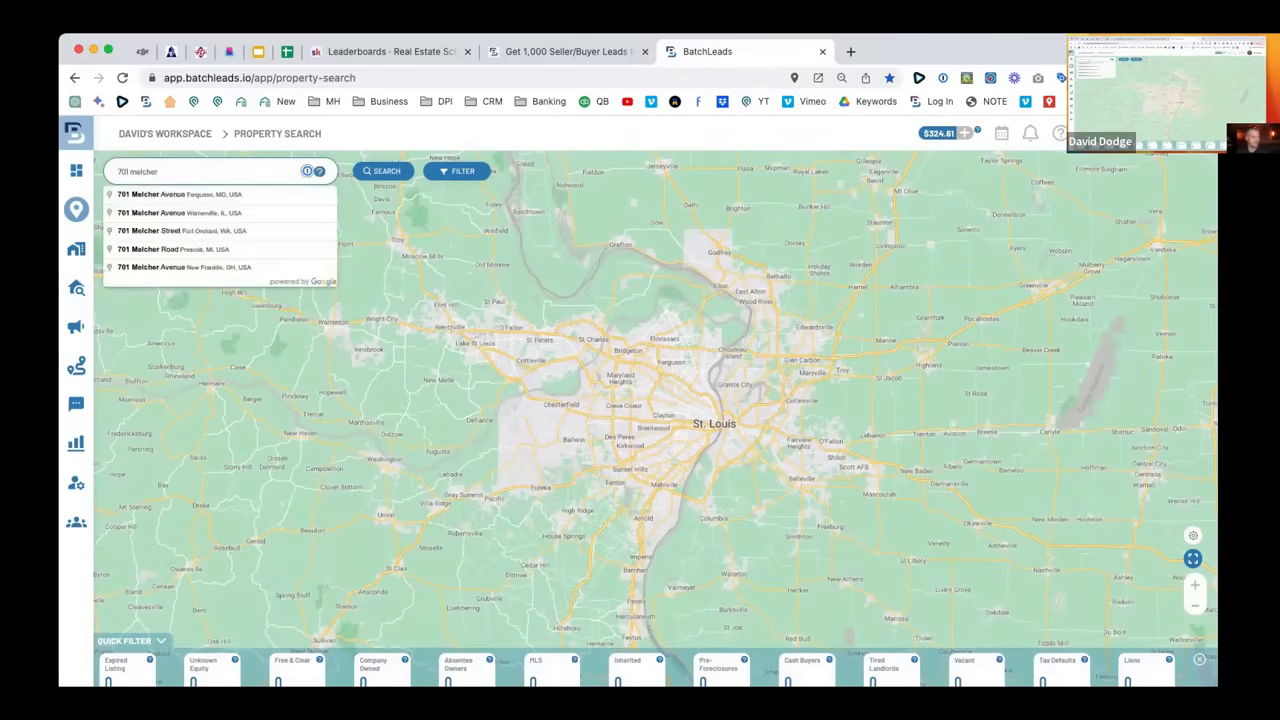
{"action": "left_click", "coordinate": [190, 198]}
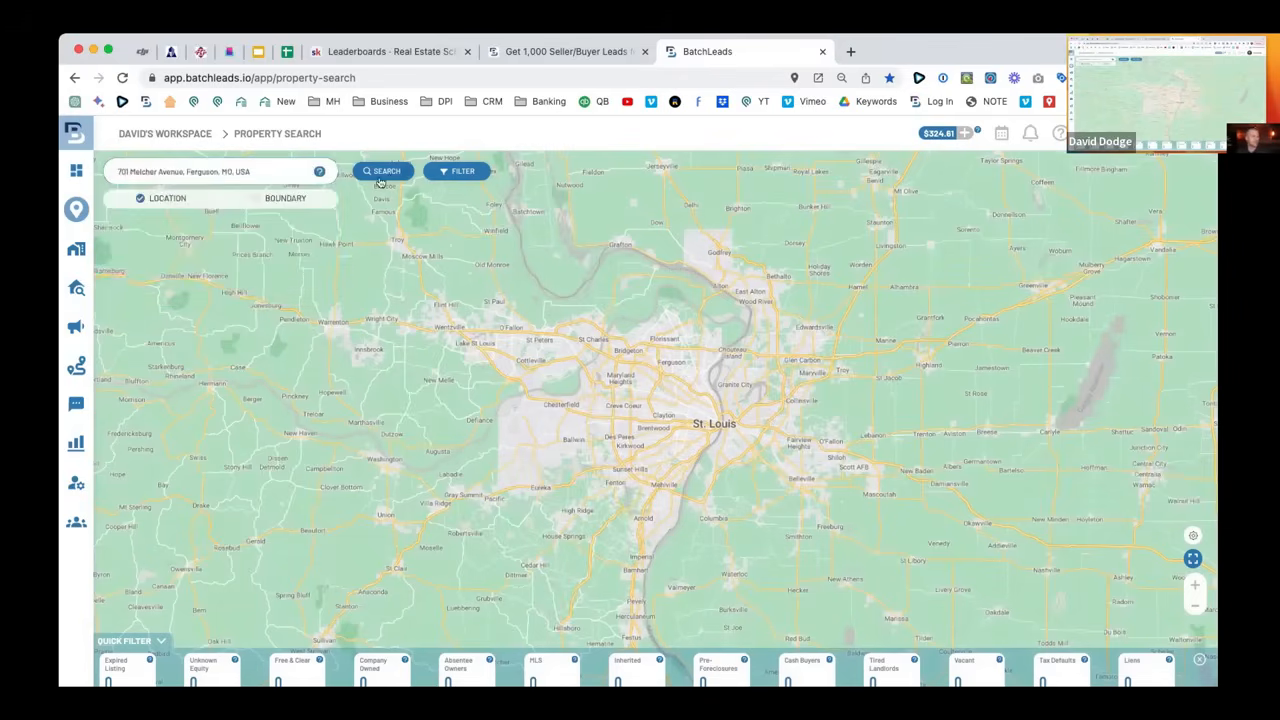
{"action": "left_click", "coordinate": [382, 173]}
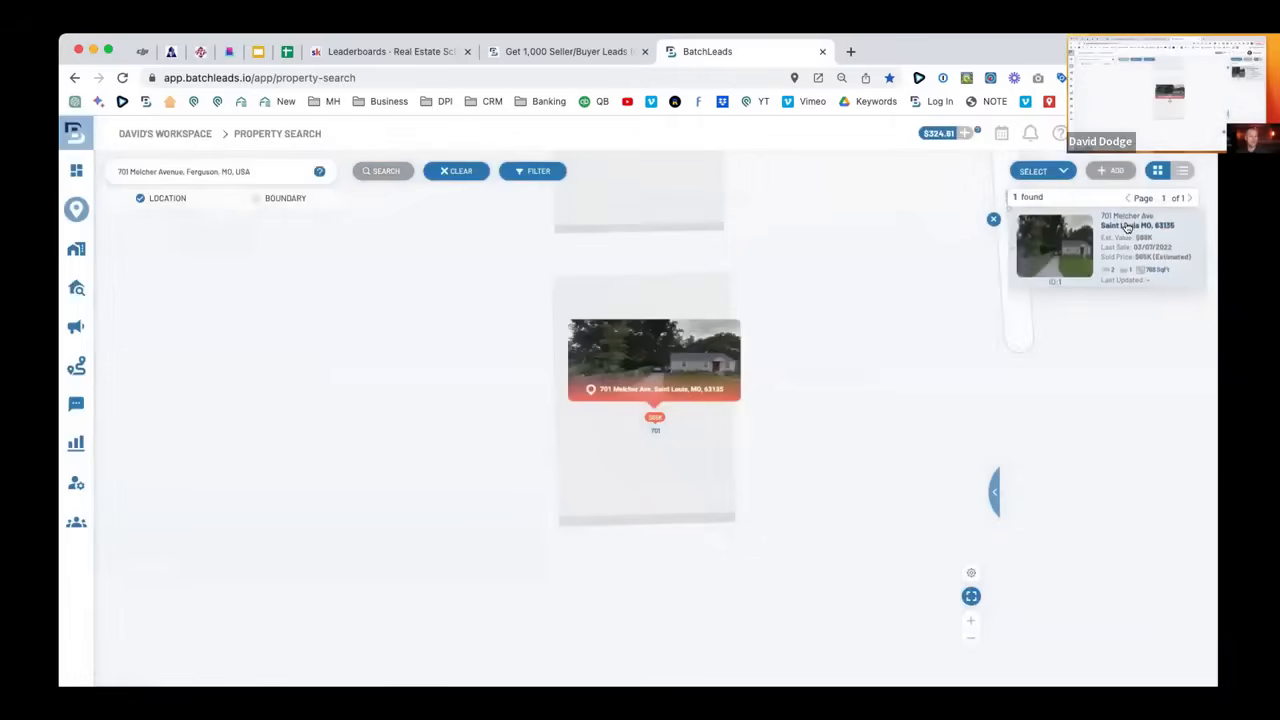
{"action": "left_click", "coordinate": [1127, 226]}
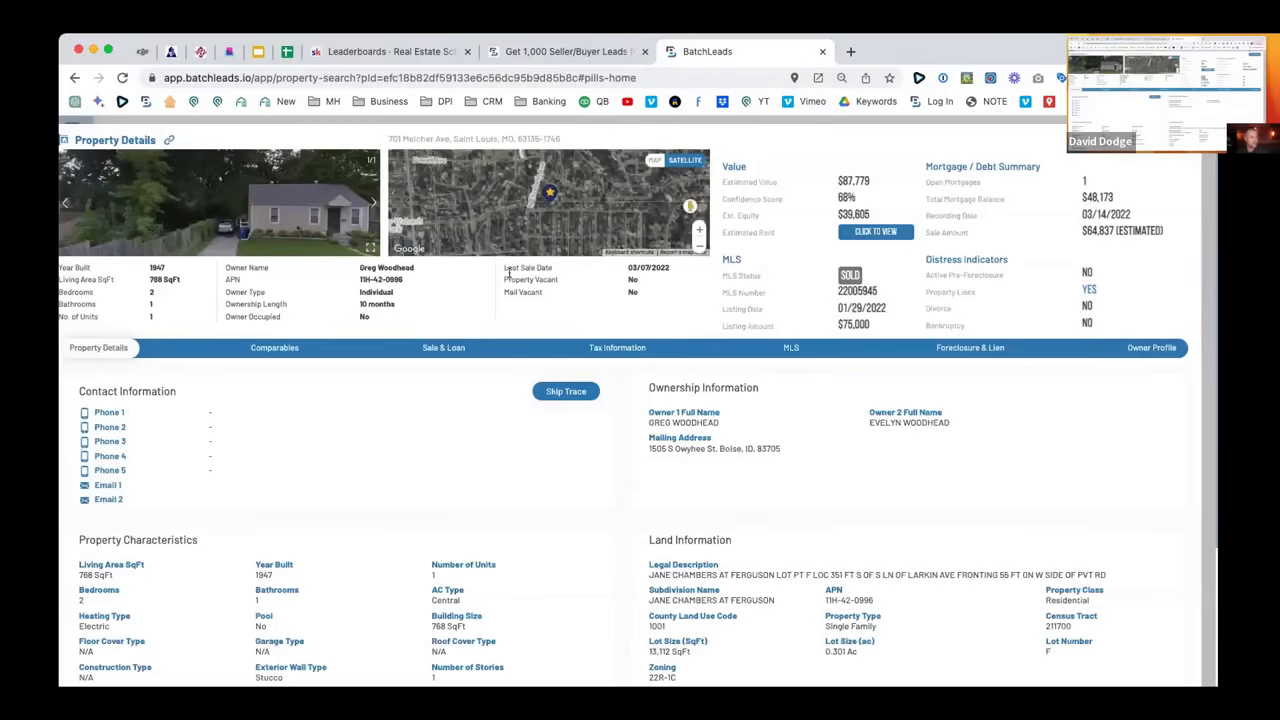
Maximize and reload the property details page, returning browser zoom to 100%.
{"action": "key", "text": "super+minus"}
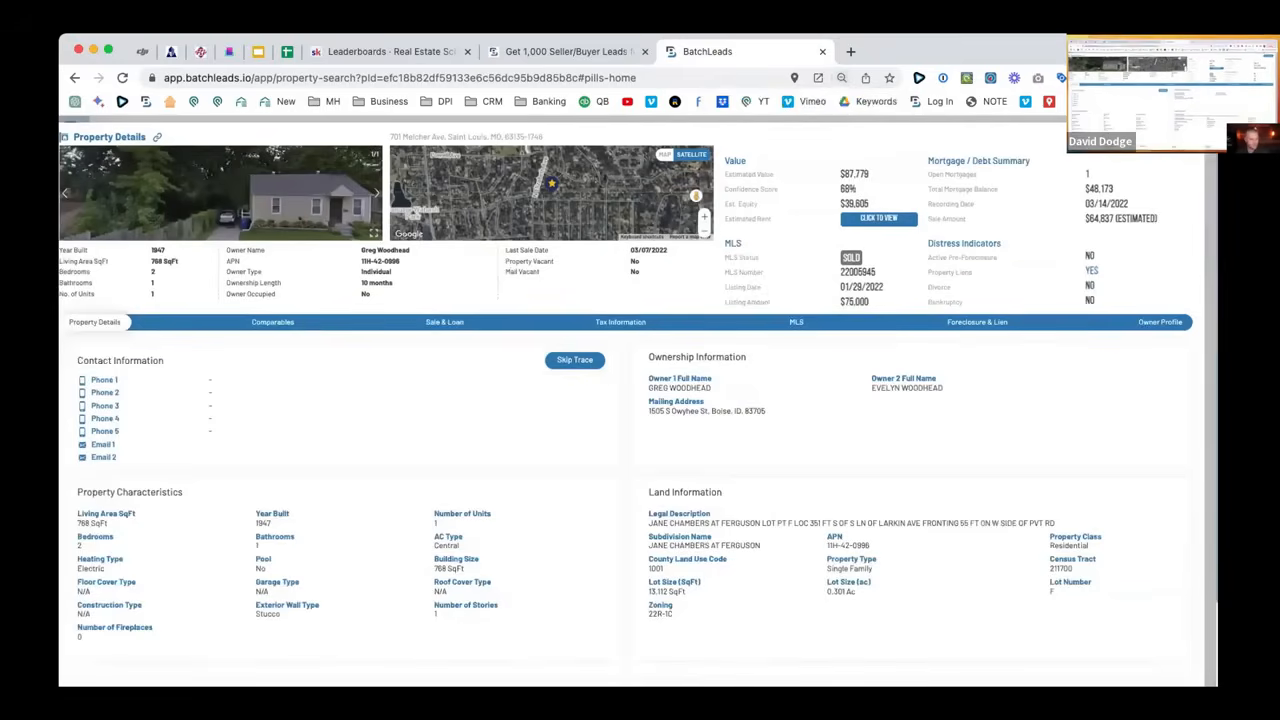
{"action": "double_click", "coordinate": [943, 49]}
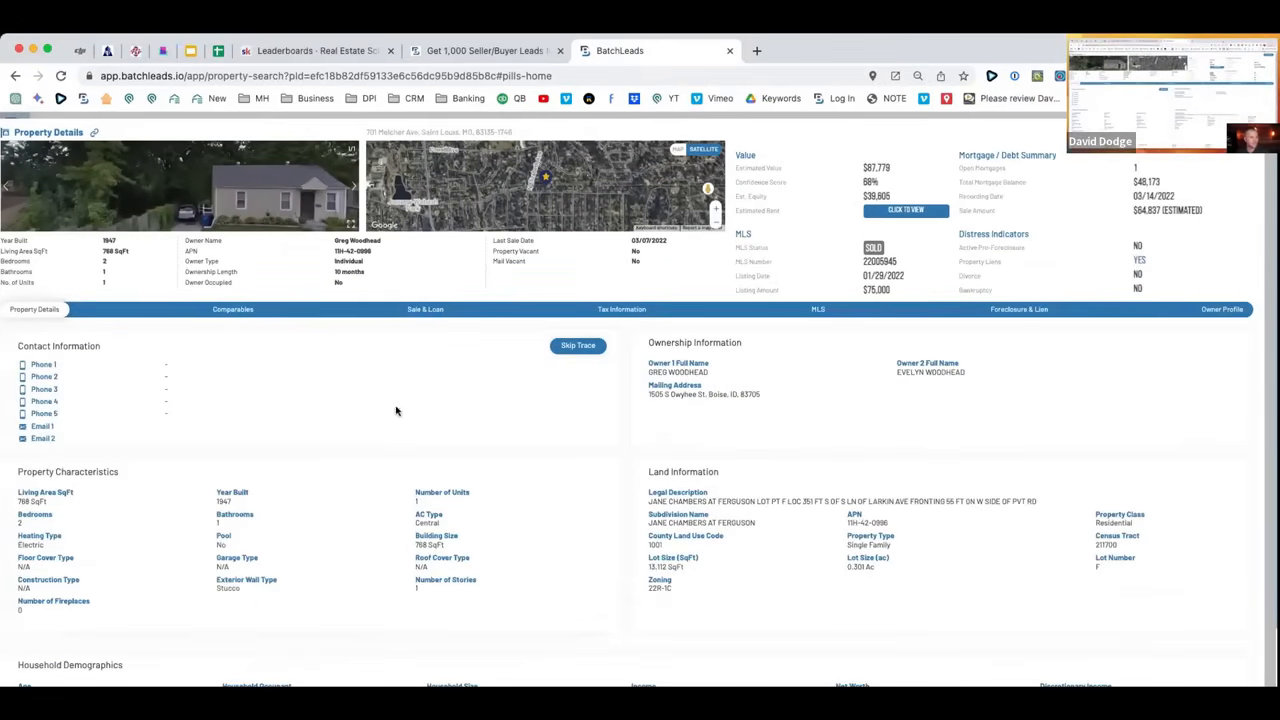
{"action": "key", "text": "super+r"}
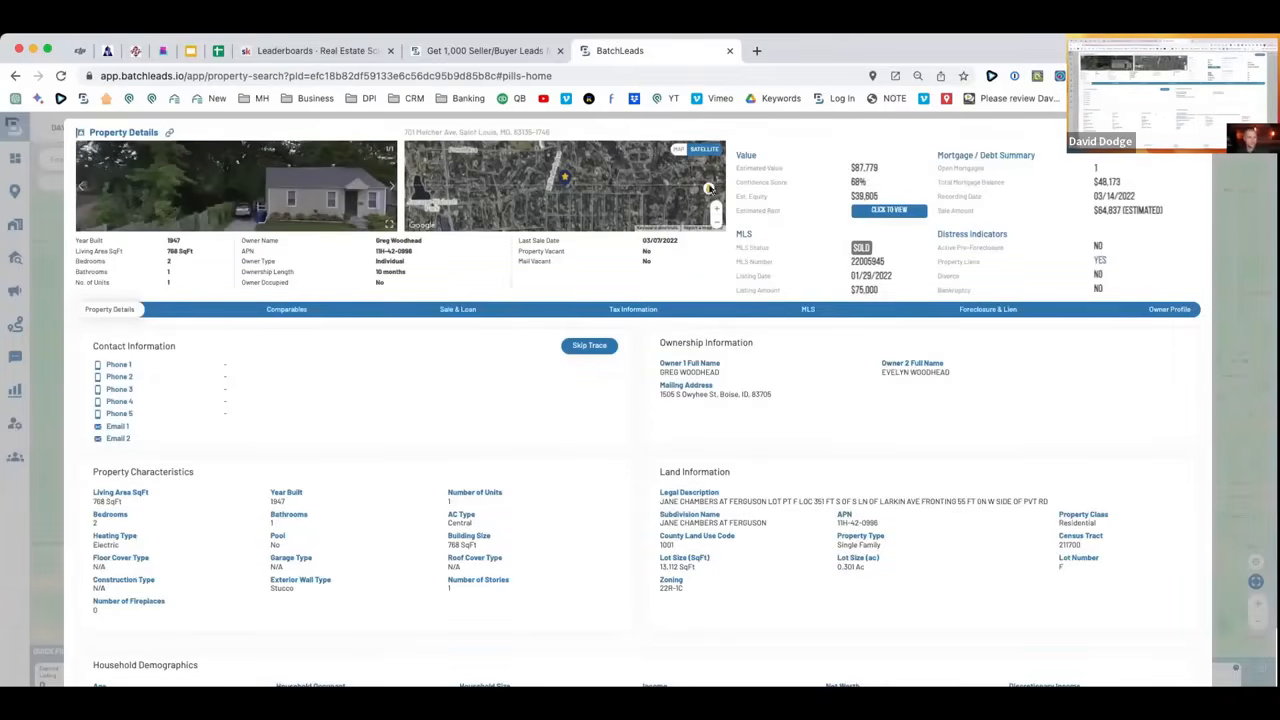
{"action": "left_click_drag", "start_coordinate": [203, 251], "coordinate": [136, 264]}
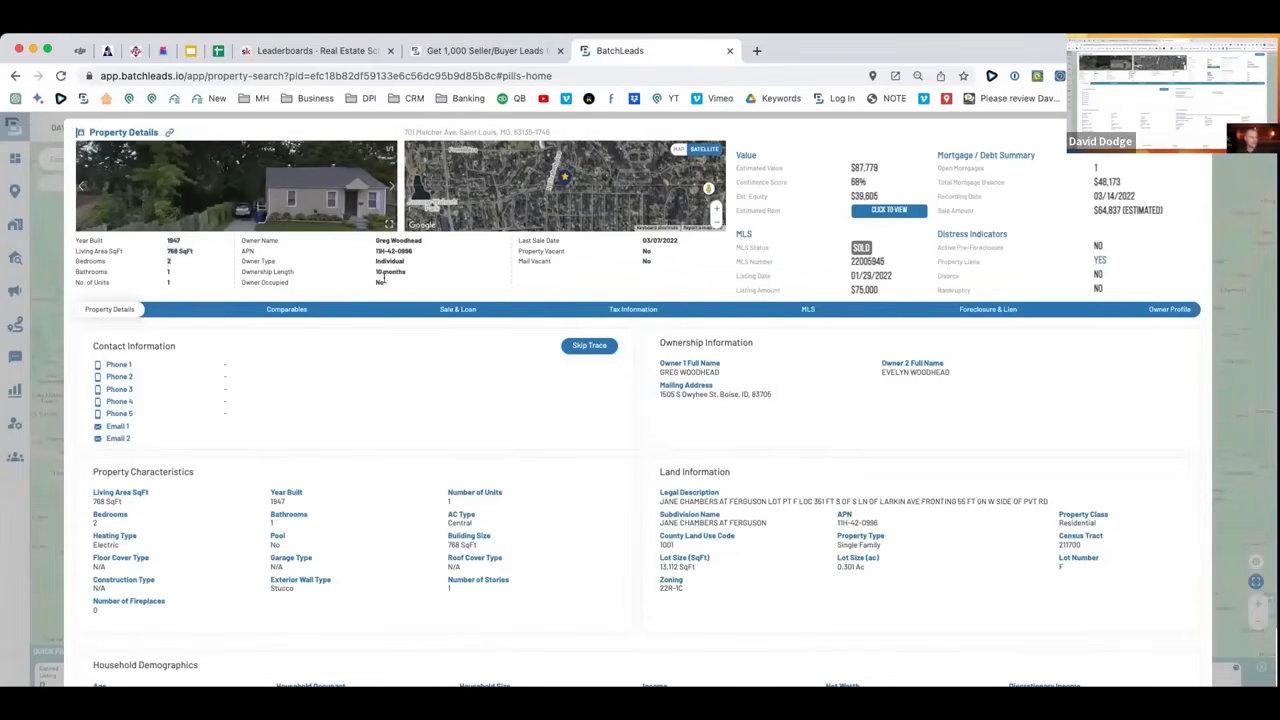
{"action": "key", "text": "super+equal"}
{"action": "key", "text": "super+equal"}
{"action": "key", "text": "super+equal"}
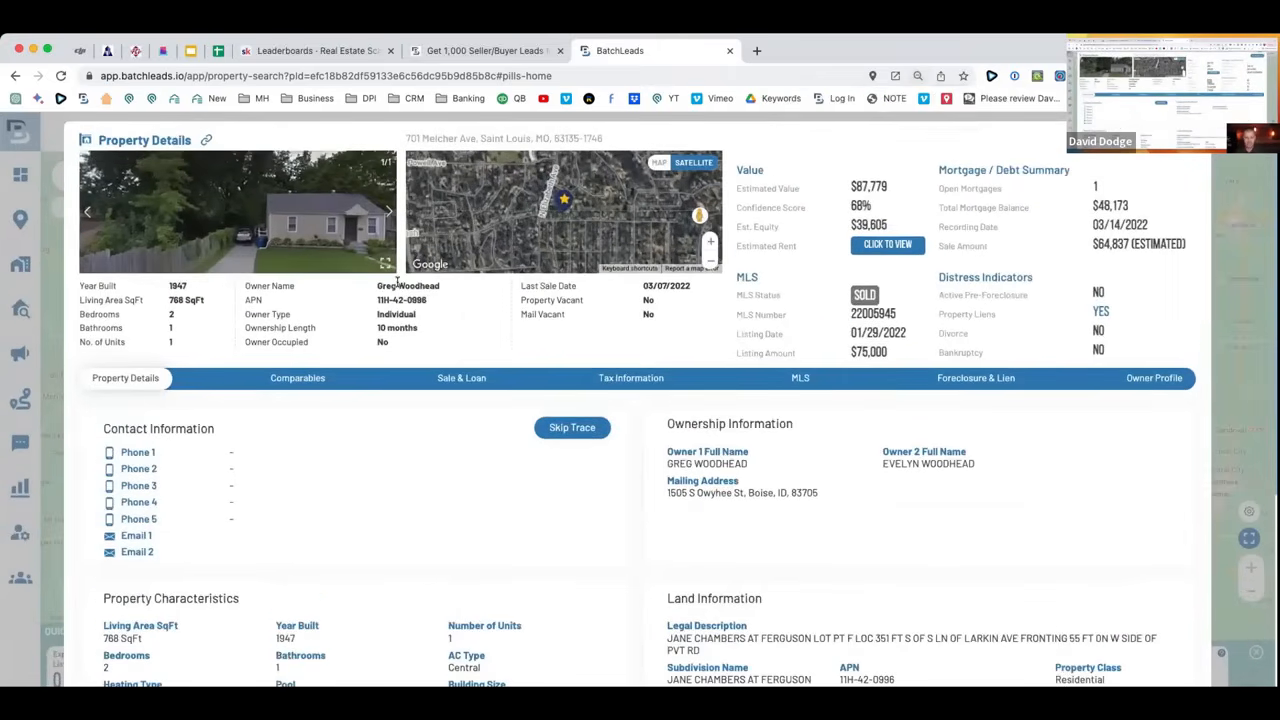
{"action": "key", "text": "super+equal"}
{"action": "key", "text": "super+equal"}
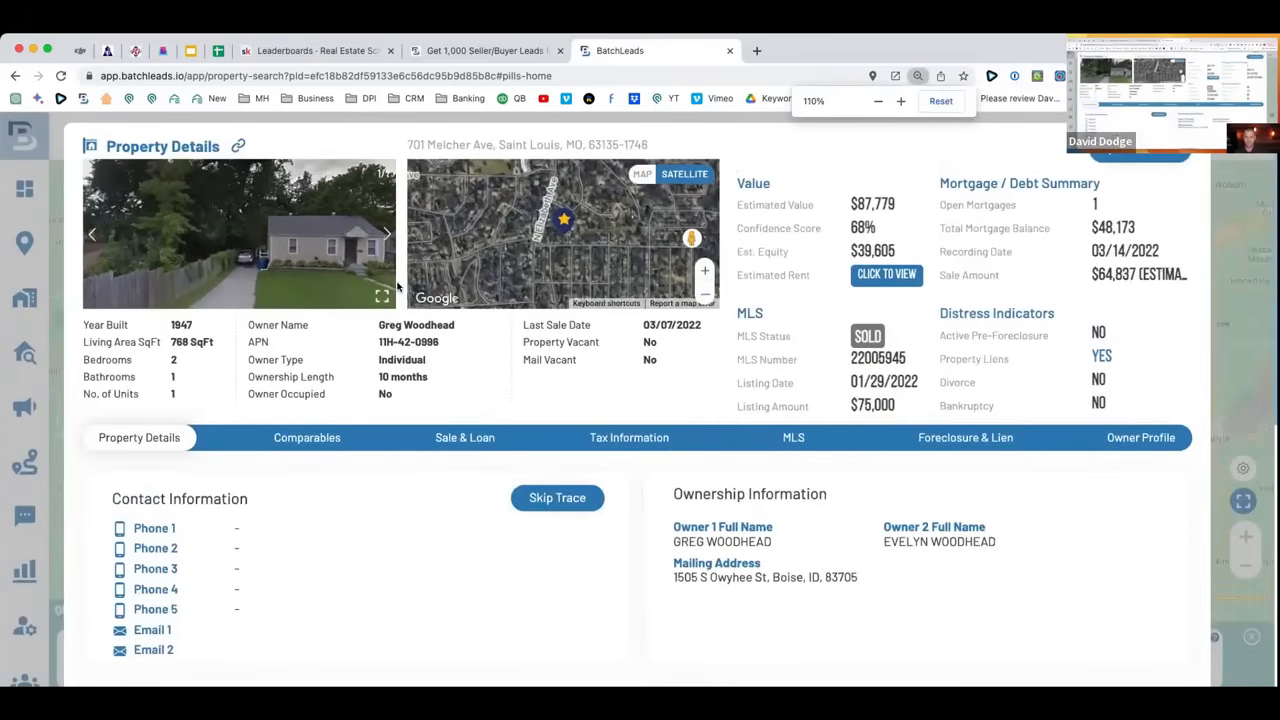
Check the $87,779 value, $48,173 mortgage and $39,605 equity, then reveal the $1,030 rent.
{"action": "left_click_drag", "start_coordinate": [902, 204], "coordinate": [821, 200]}
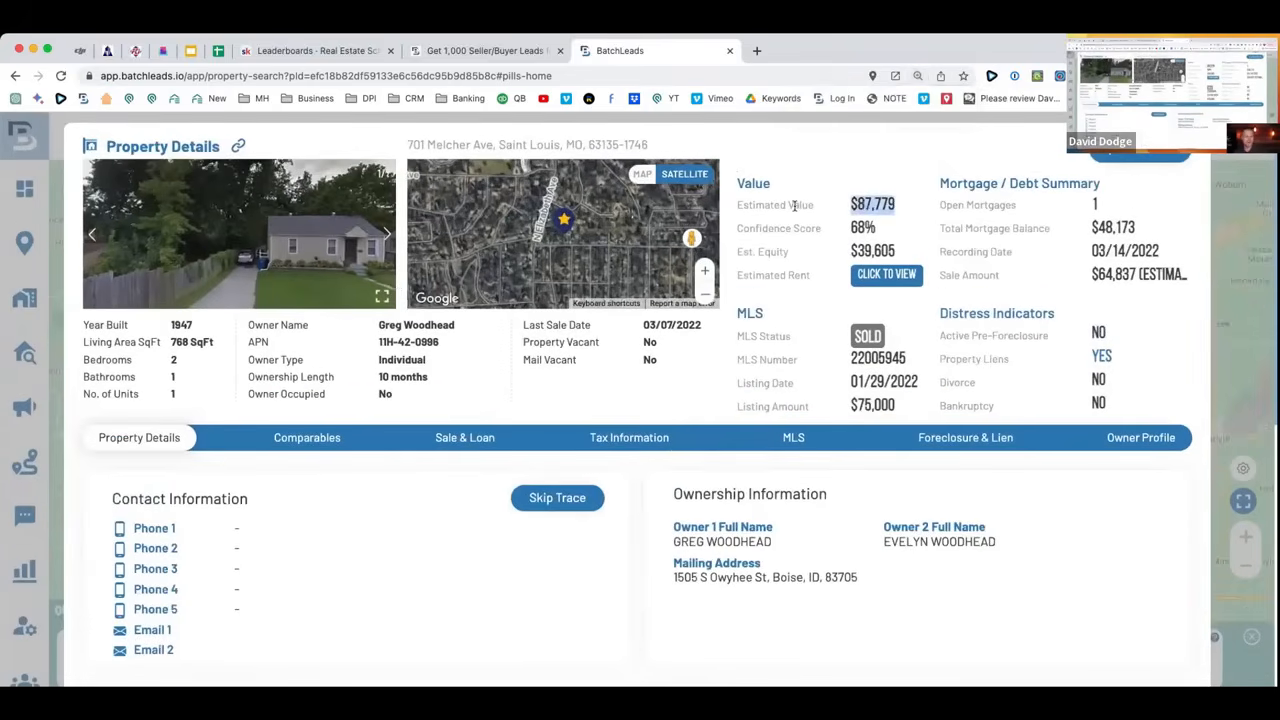
{"action": "left_click_drag", "start_coordinate": [1163, 227], "coordinate": [1074, 230]}
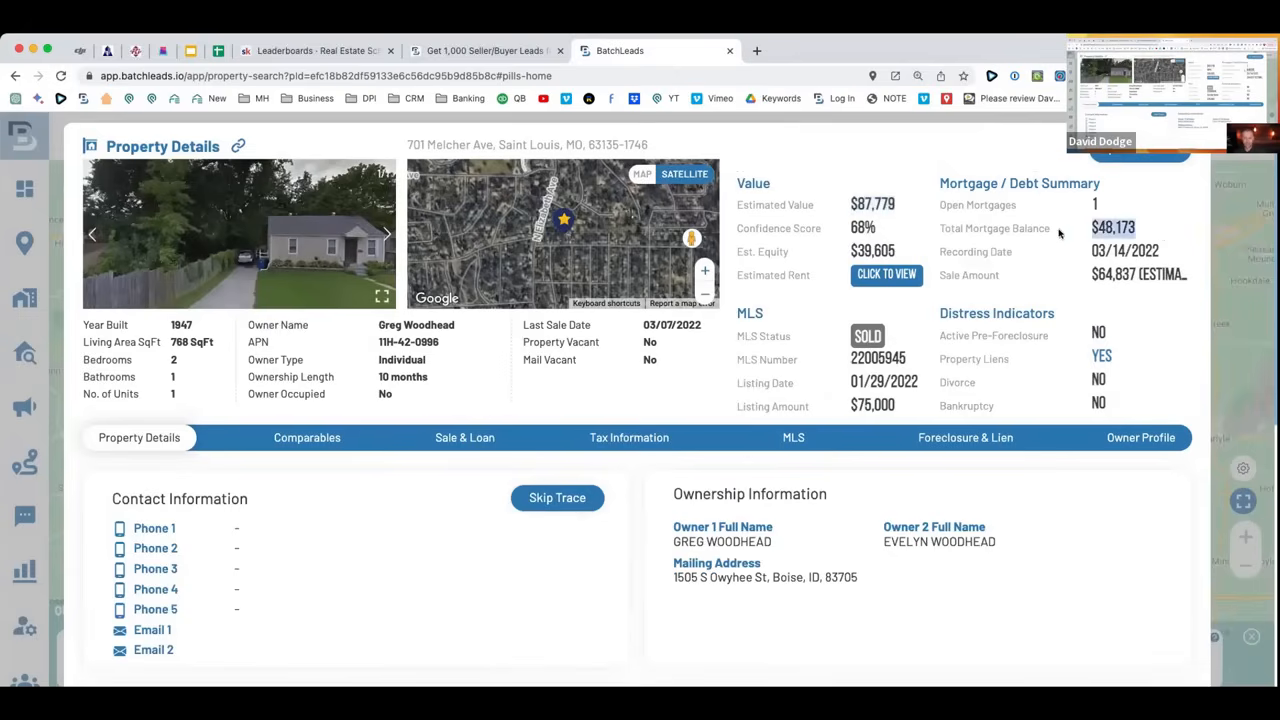
{"action": "left_click_drag", "start_coordinate": [912, 255], "coordinate": [830, 250]}
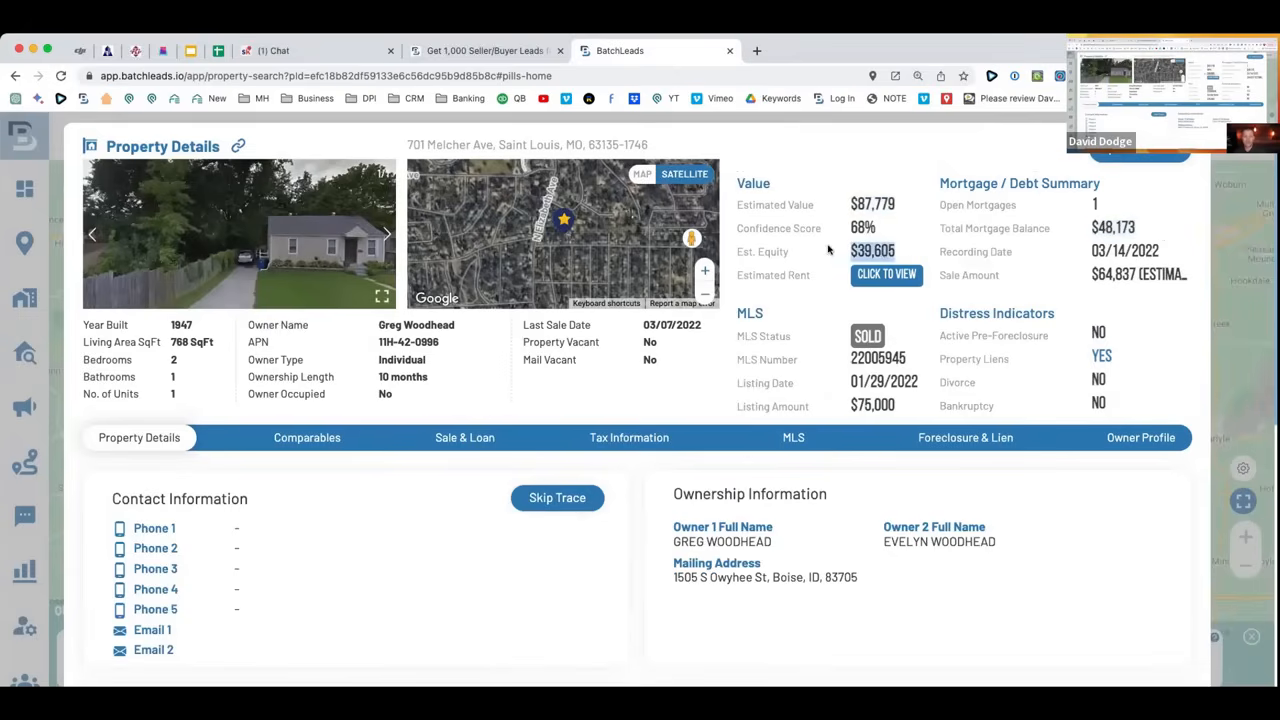
{"action": "left_click", "coordinate": [858, 274]}
{"action": "scroll", "coordinate": [765, 240], "scroll_direction": "down", "scroll_amount": 1}
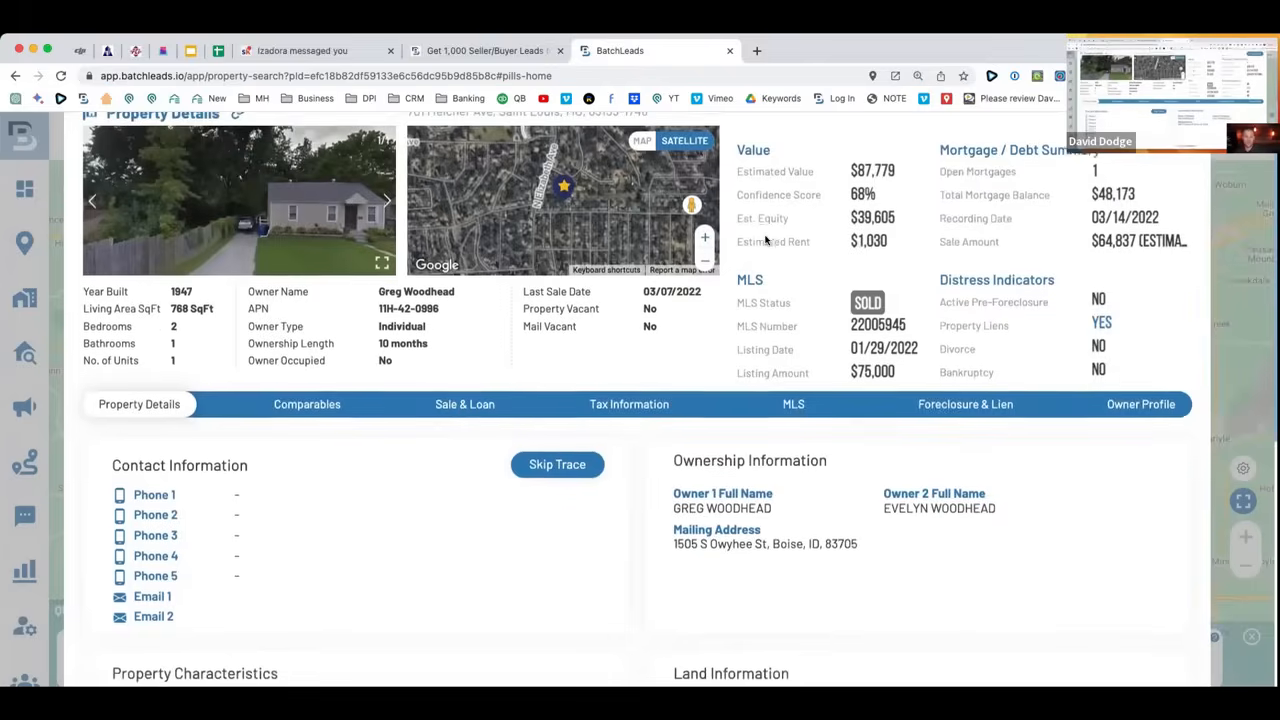
{"action": "scroll", "coordinate": [765, 240], "scroll_direction": "down", "scroll_amount": 5}
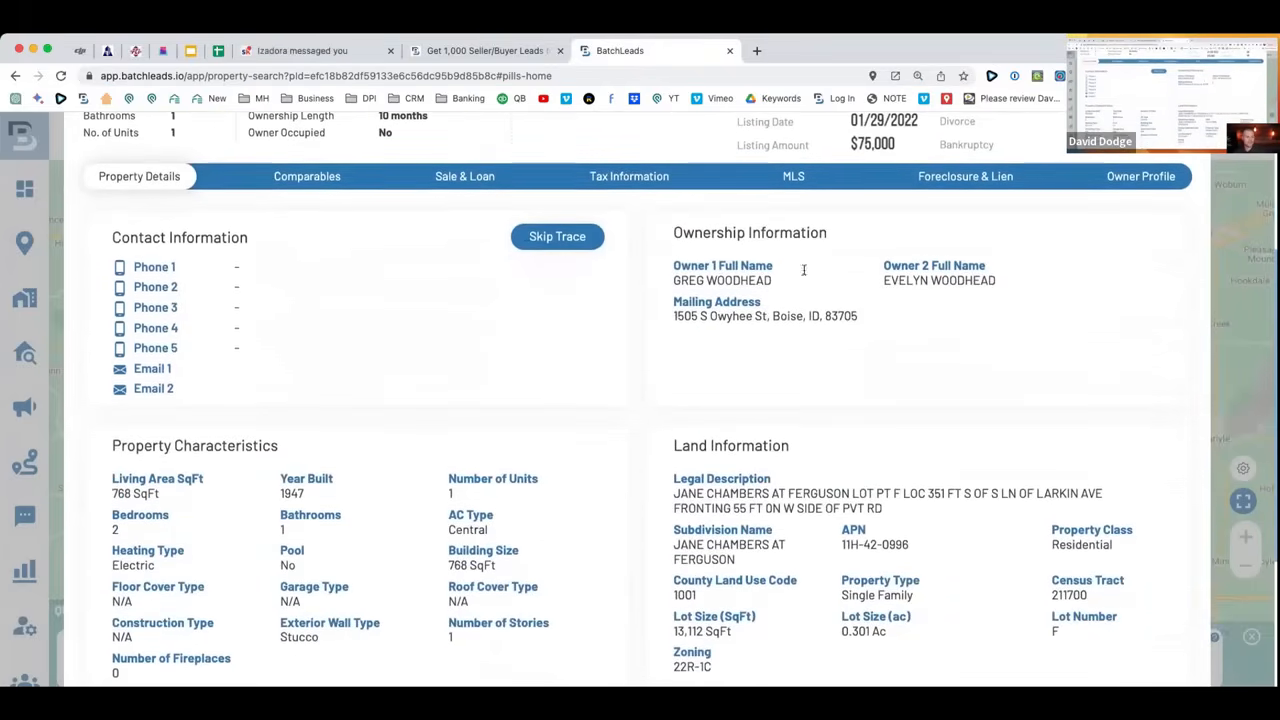
{"action": "left_click", "coordinate": [558, 240]}
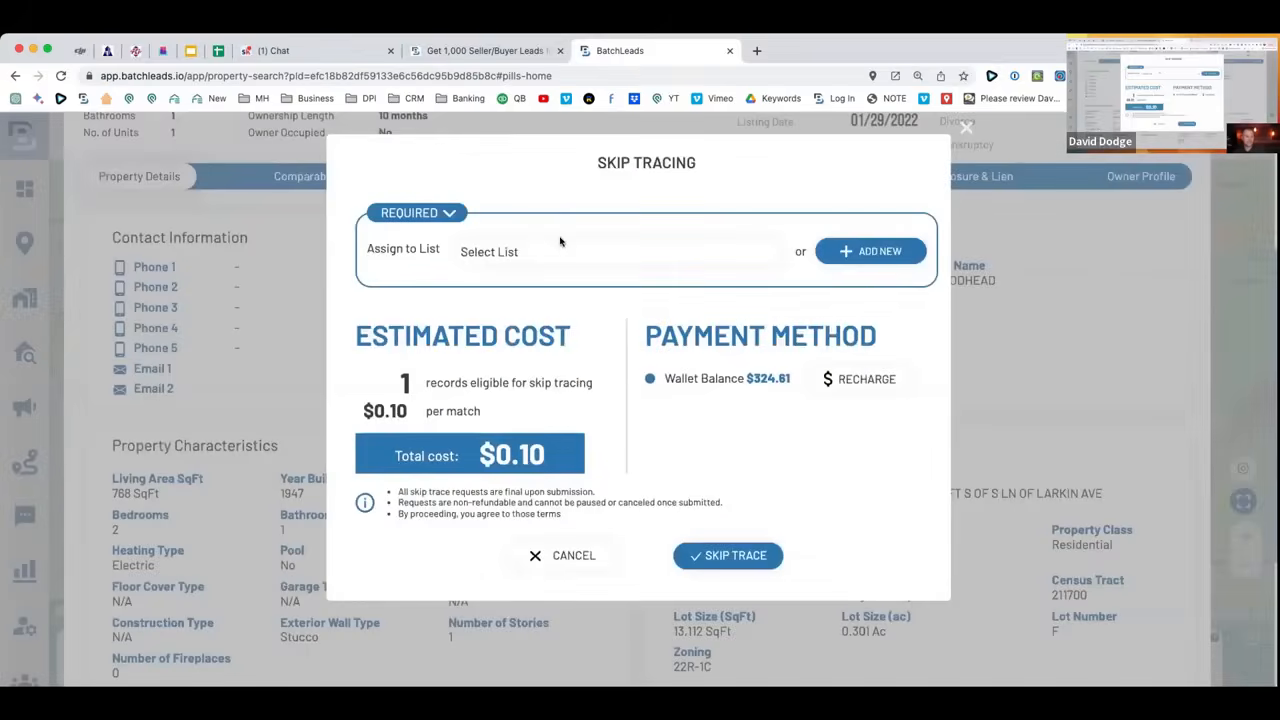
{"action": "double_click", "coordinate": [503, 455]}
{"action": "left_click", "coordinate": [575, 556]}
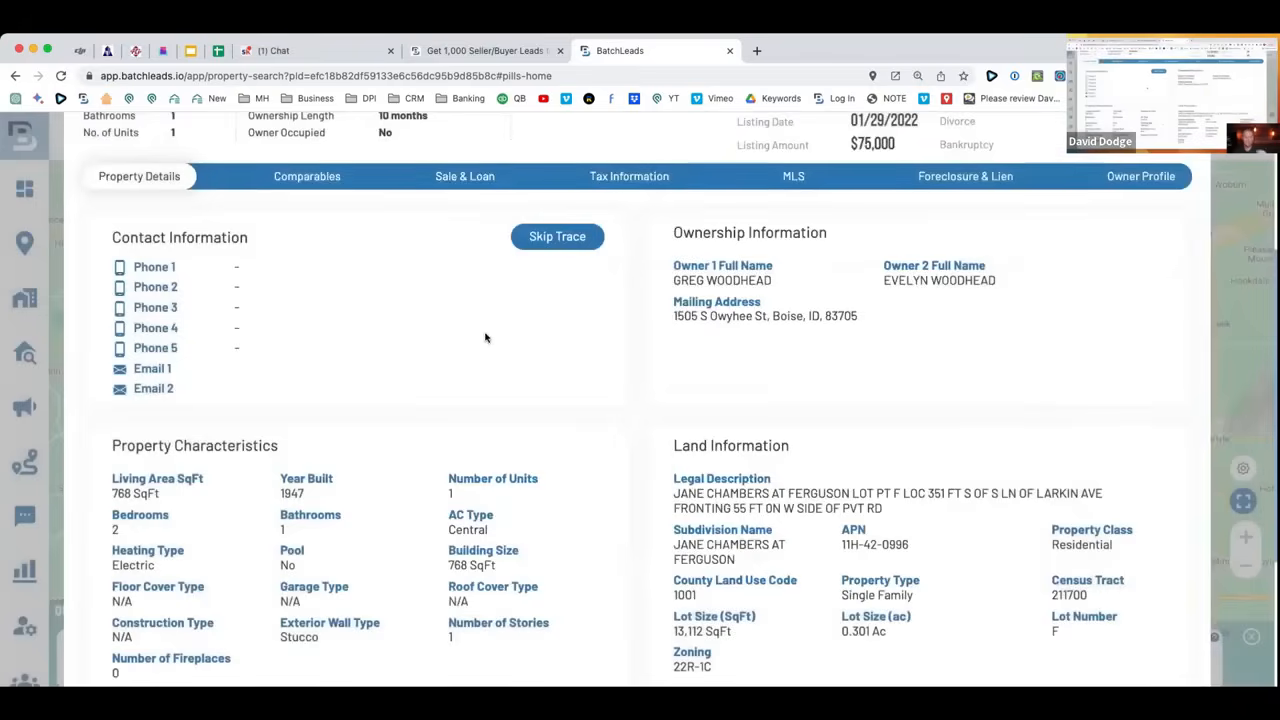
{"action": "left_click_drag", "start_coordinate": [838, 283], "coordinate": [674, 282]}
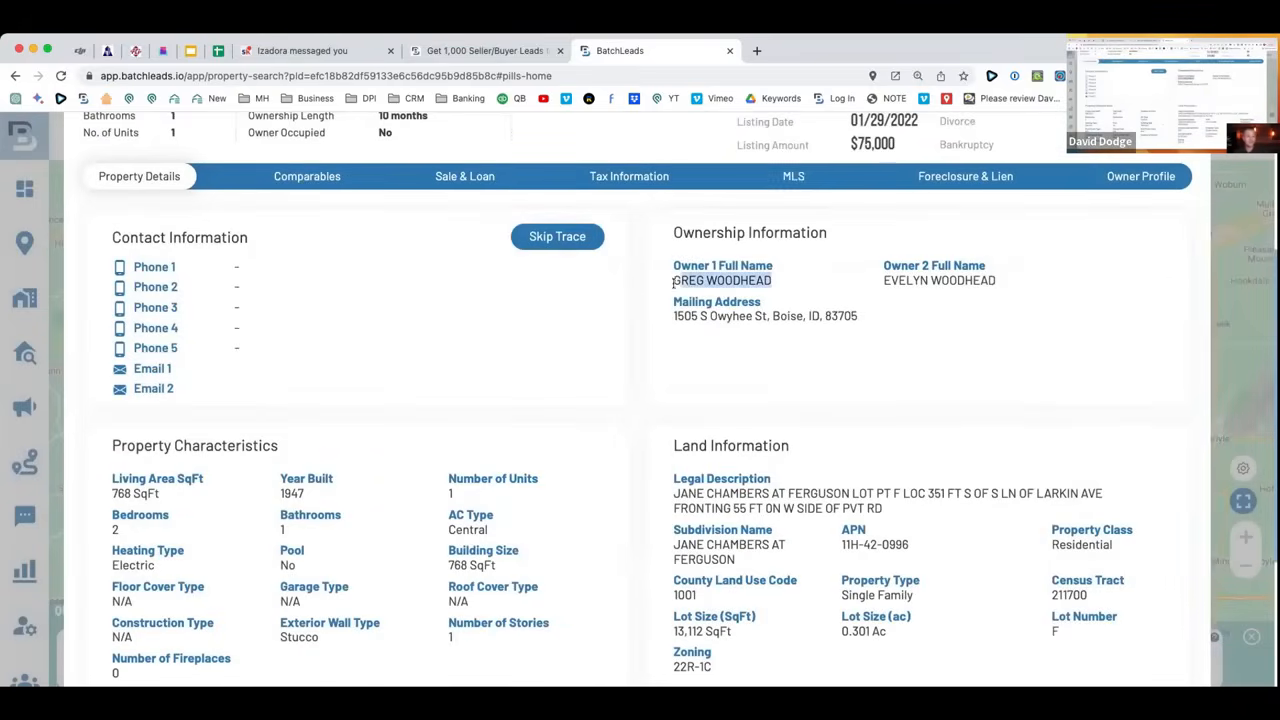
{"action": "scroll", "coordinate": [634, 286], "scroll_direction": "down", "scroll_amount": 4}
{"action": "scroll", "coordinate": [634, 289], "scroll_direction": "up", "scroll_amount": 8}
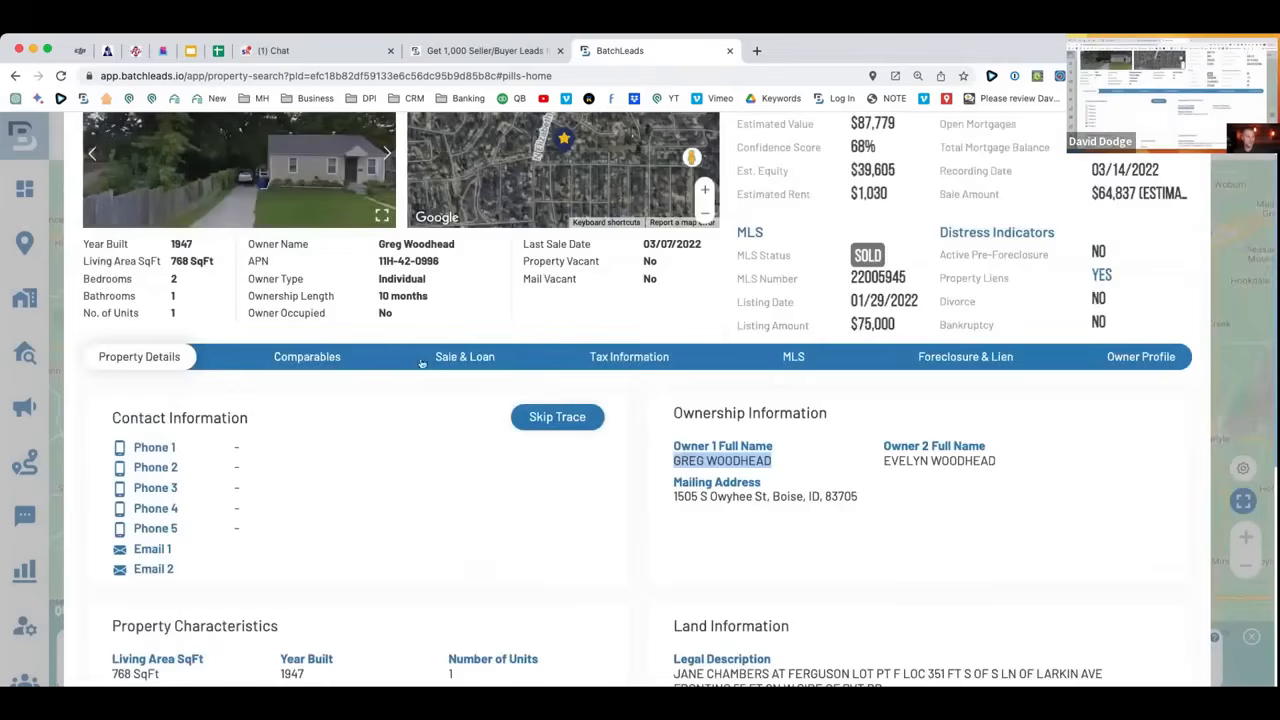
Review the property's sale and loan history, noting the 03/14/2022 recording date.
{"action": "left_click", "coordinate": [447, 357]}
{"action": "scroll", "coordinate": [674, 350], "scroll_direction": "down", "scroll_amount": 2}
{"action": "left_click_drag", "start_coordinate": [808, 553], "coordinate": [652, 552]}
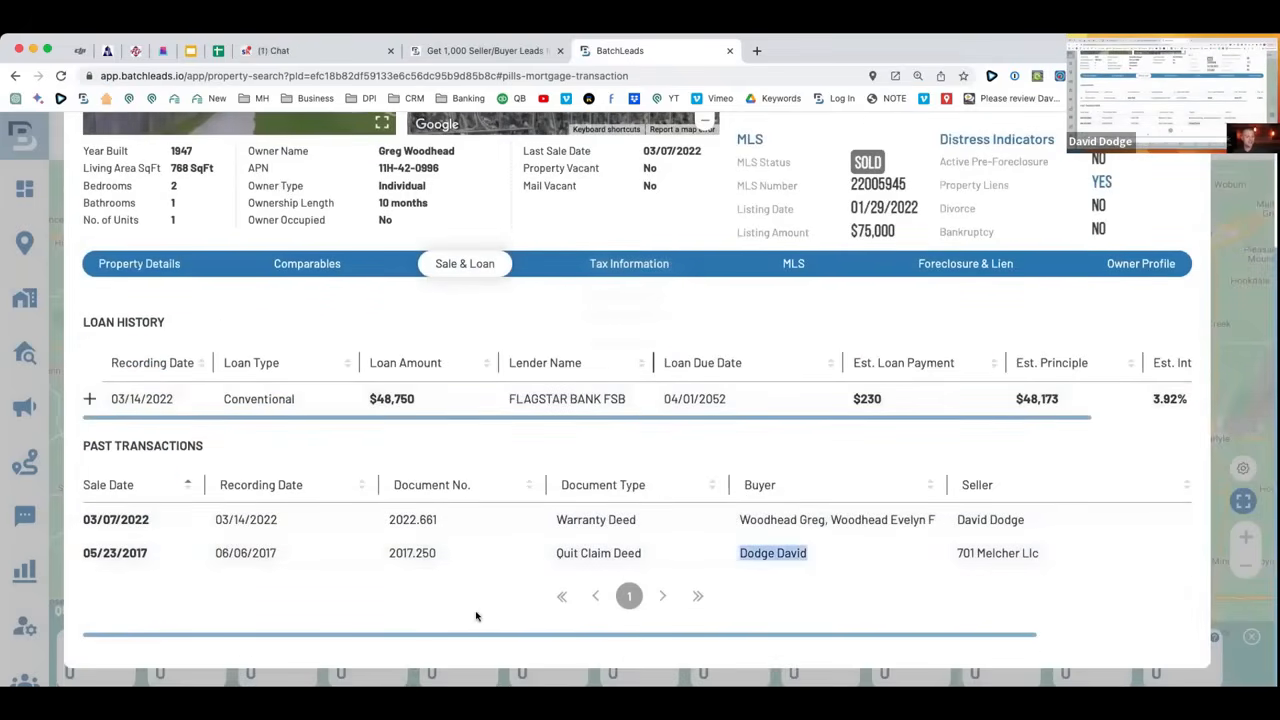
{"action": "left_click_drag", "start_coordinate": [280, 520], "coordinate": [209, 516]}
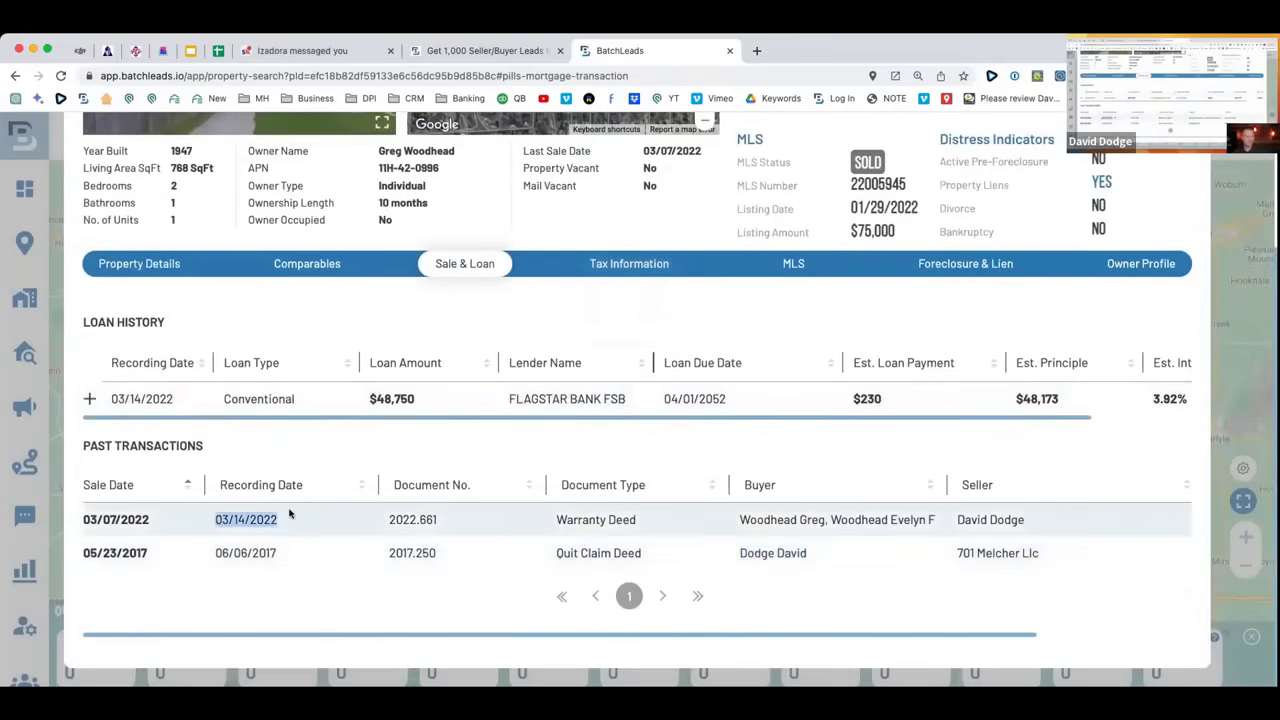
{"action": "scroll", "coordinate": [674, 560], "scroll_direction": "up", "scroll_amount": 2}
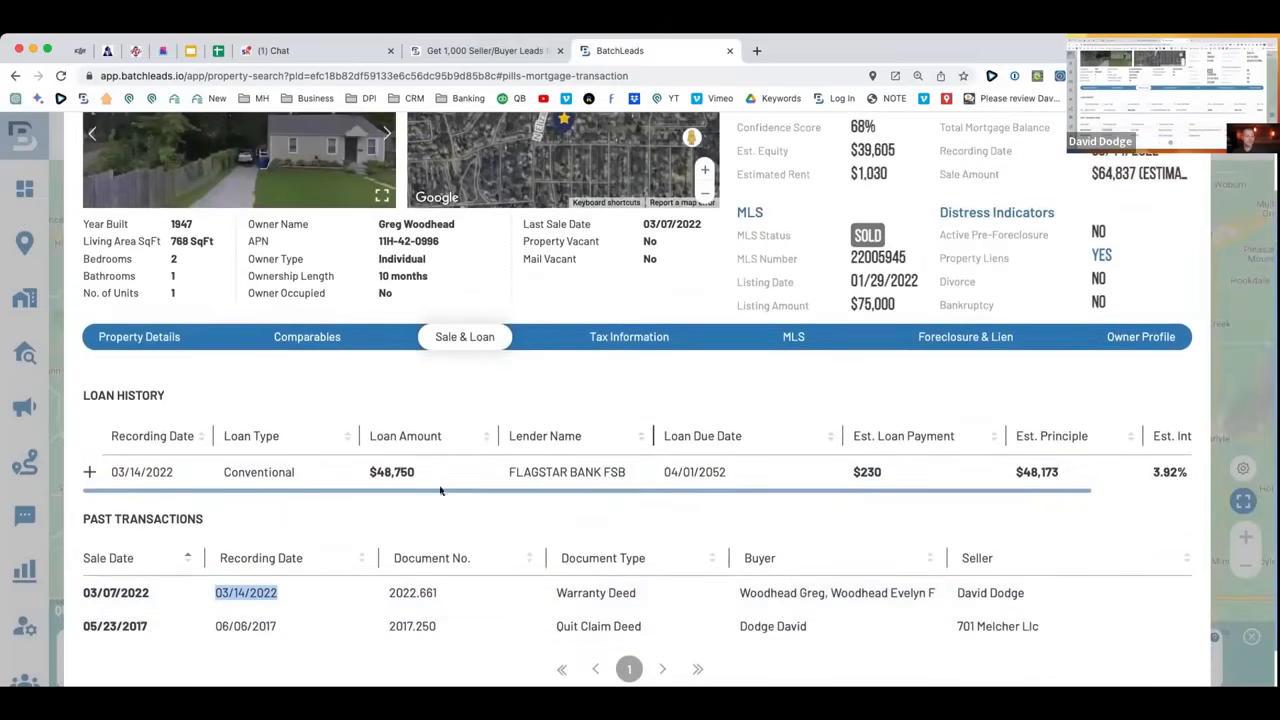
{"action": "scroll", "coordinate": [1052, 472], "scroll_direction": "right", "scroll_amount": 3}
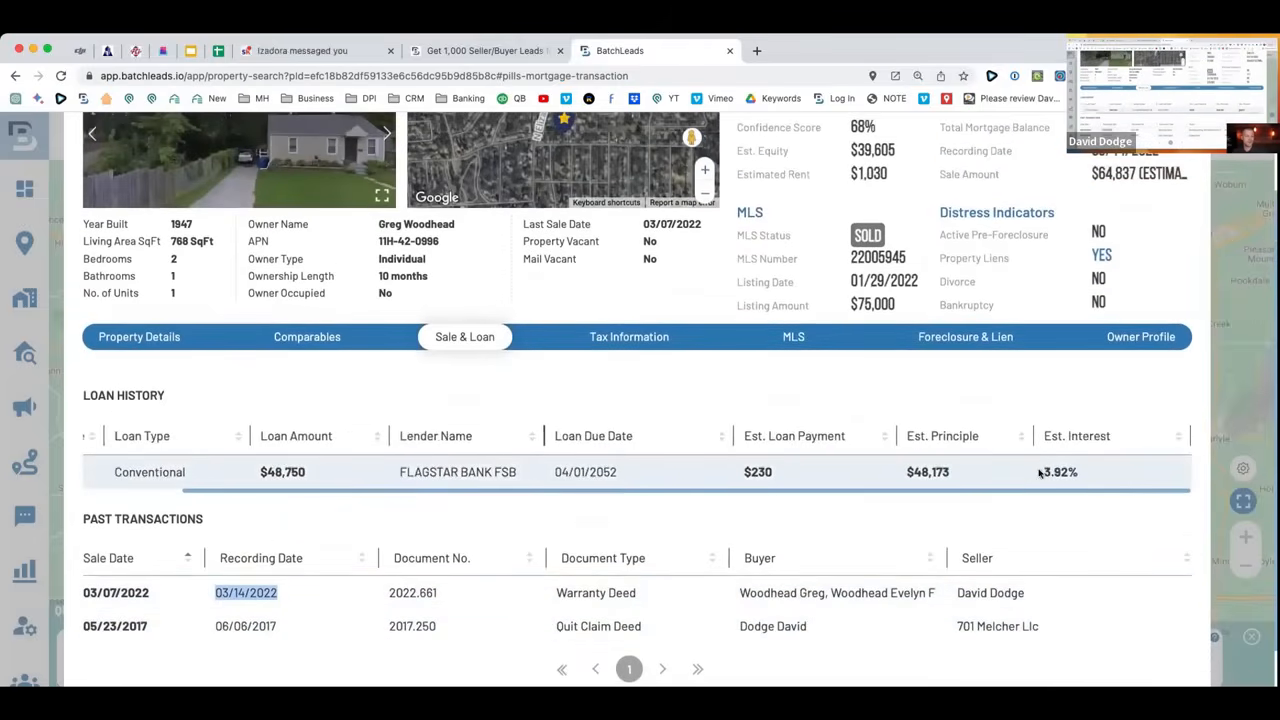
{"action": "scroll", "coordinate": [1043, 472], "scroll_direction": "left", "scroll_amount": 3}
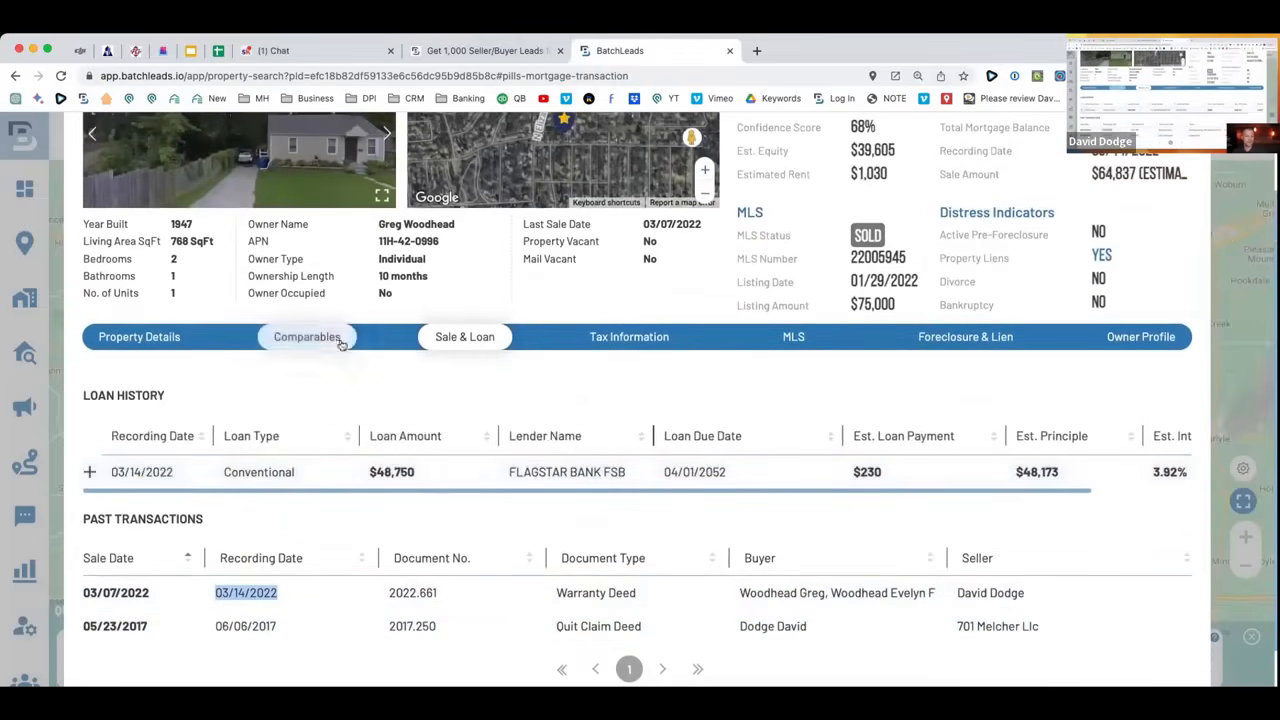
Check the property's tax details and its MLS listing information.
{"action": "left_click", "coordinate": [647, 344]}
{"action": "left_click_drag", "start_coordinate": [540, 526], "coordinate": [436, 499]}
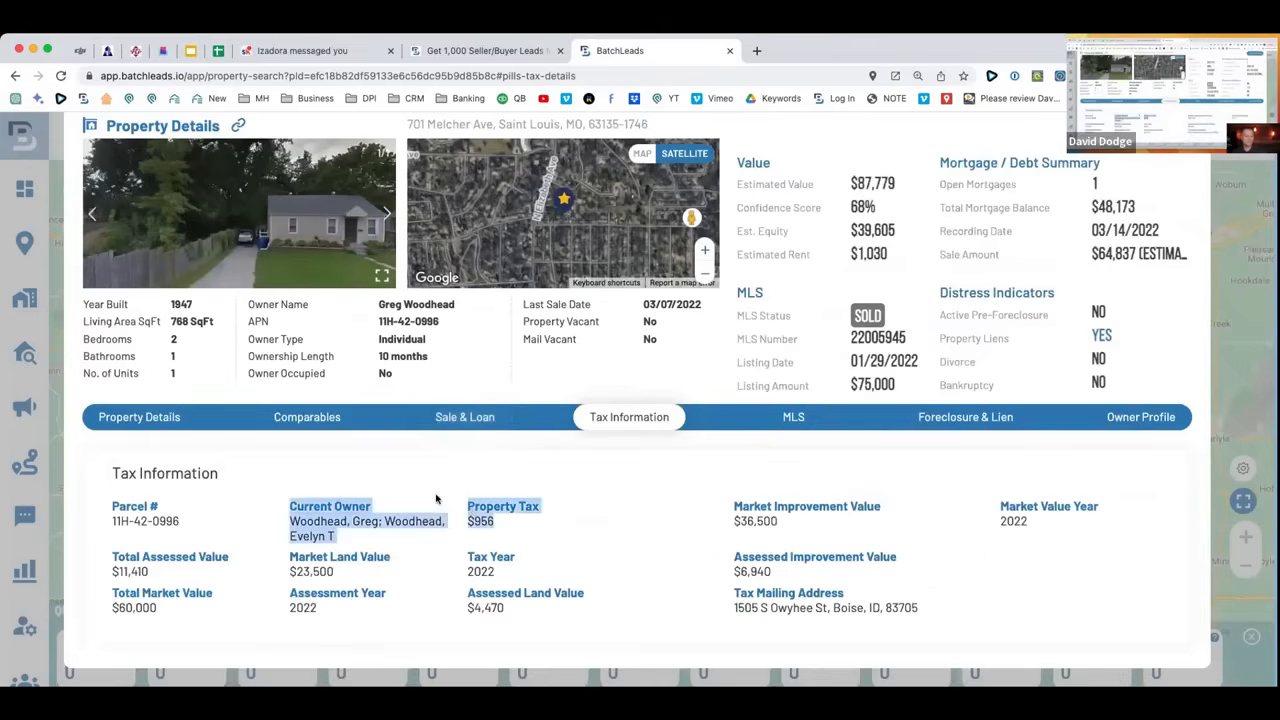
{"action": "left_click", "coordinate": [531, 511]}
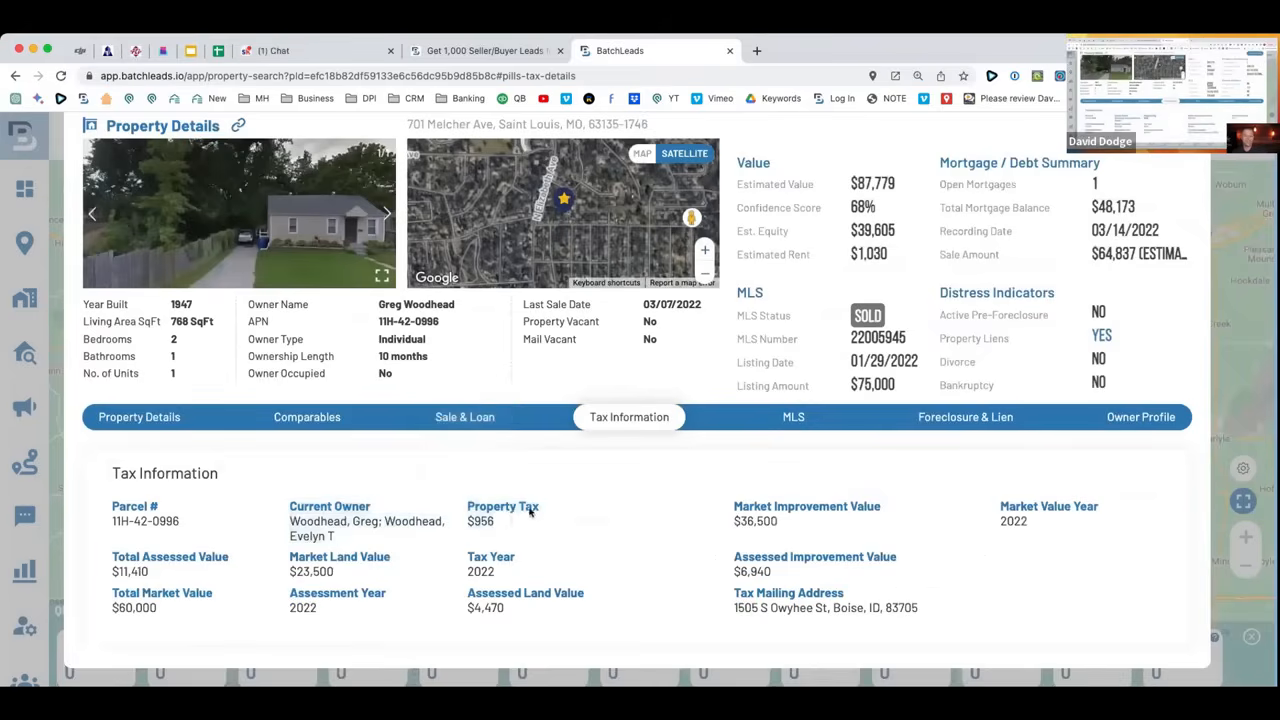
{"action": "left_click", "coordinate": [792, 418]}
{"action": "scroll", "coordinate": [745, 470], "scroll_direction": "down", "scroll_amount": 5}
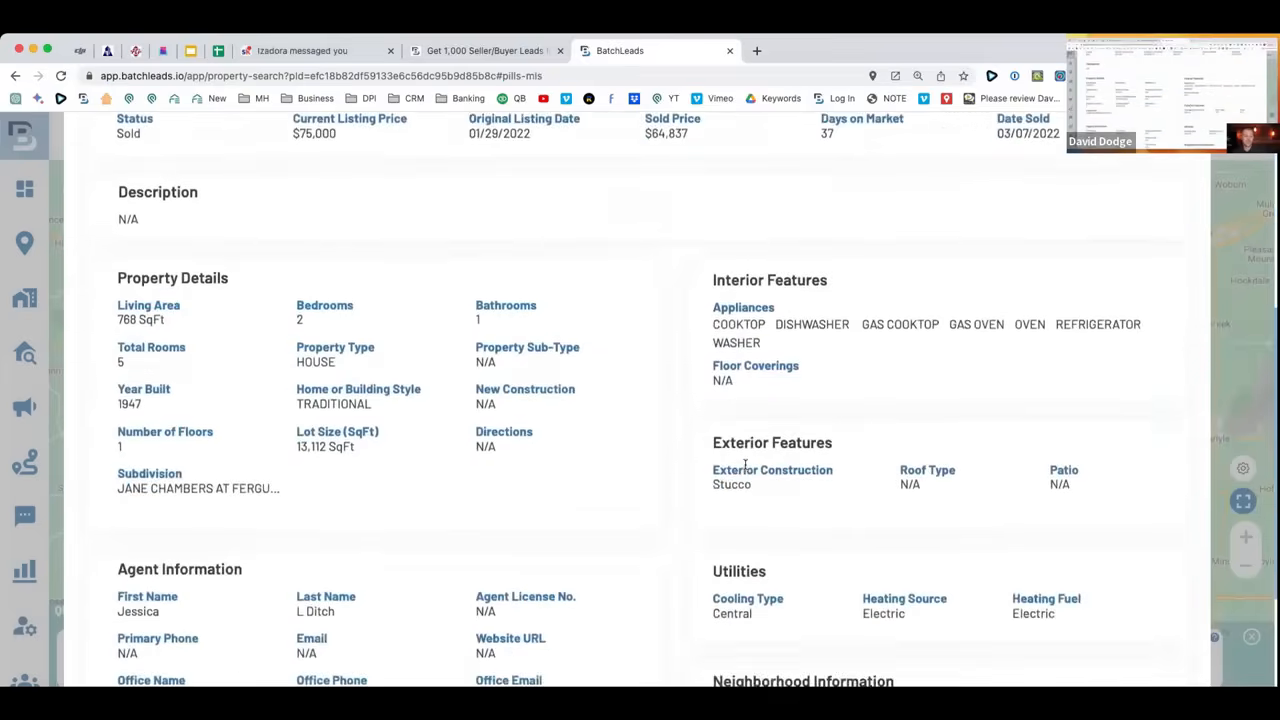
{"action": "scroll", "coordinate": [745, 470], "scroll_direction": "up", "scroll_amount": 10}
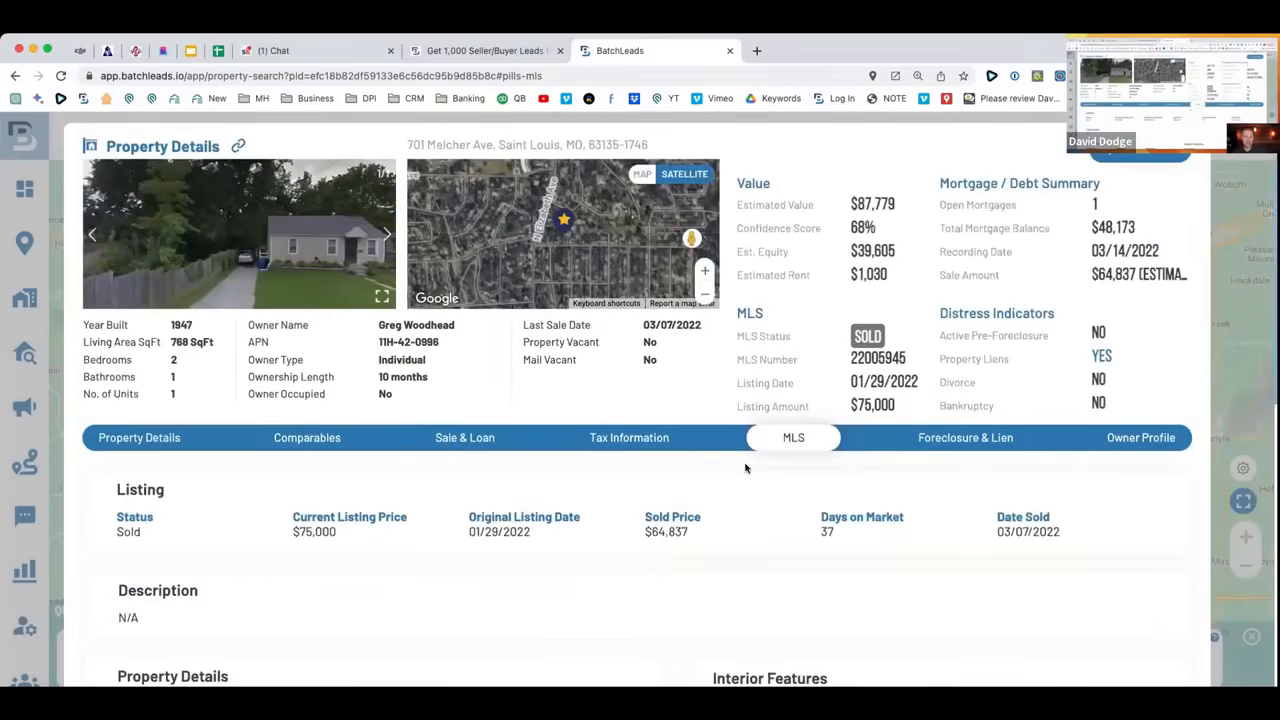
Review foreclosure and lien info, then the owner profile with 5 properties owned.
{"action": "left_click", "coordinate": [978, 440]}
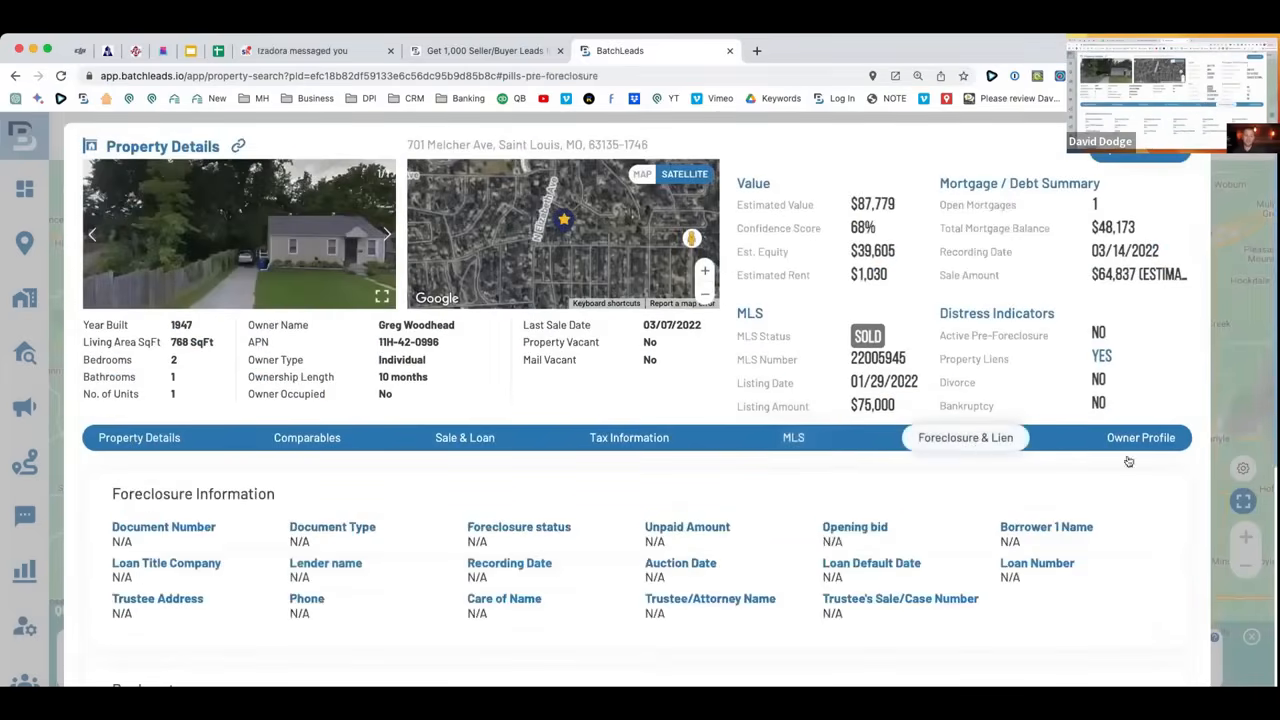
{"action": "left_click", "coordinate": [1135, 440]}
{"action": "scroll", "coordinate": [676, 479], "scroll_direction": "down", "scroll_amount": 3}
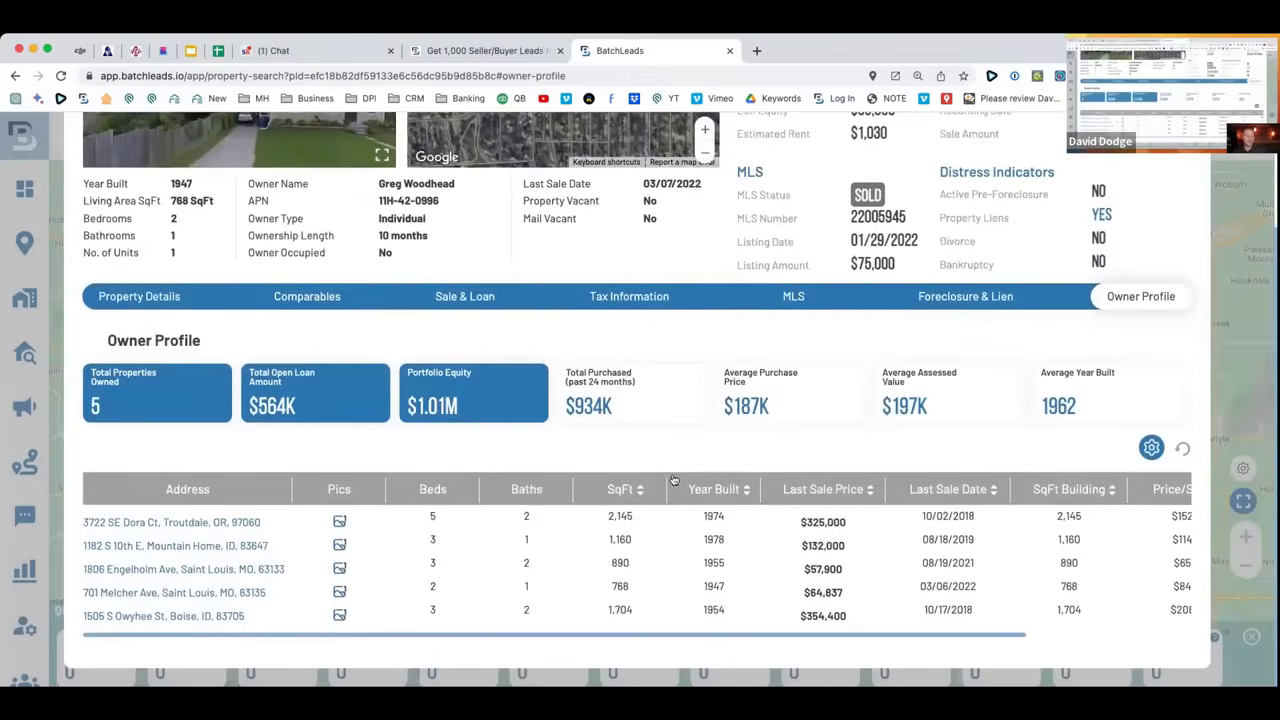
{"action": "scroll", "coordinate": [312, 540], "scroll_direction": "up", "scroll_amount": 3}
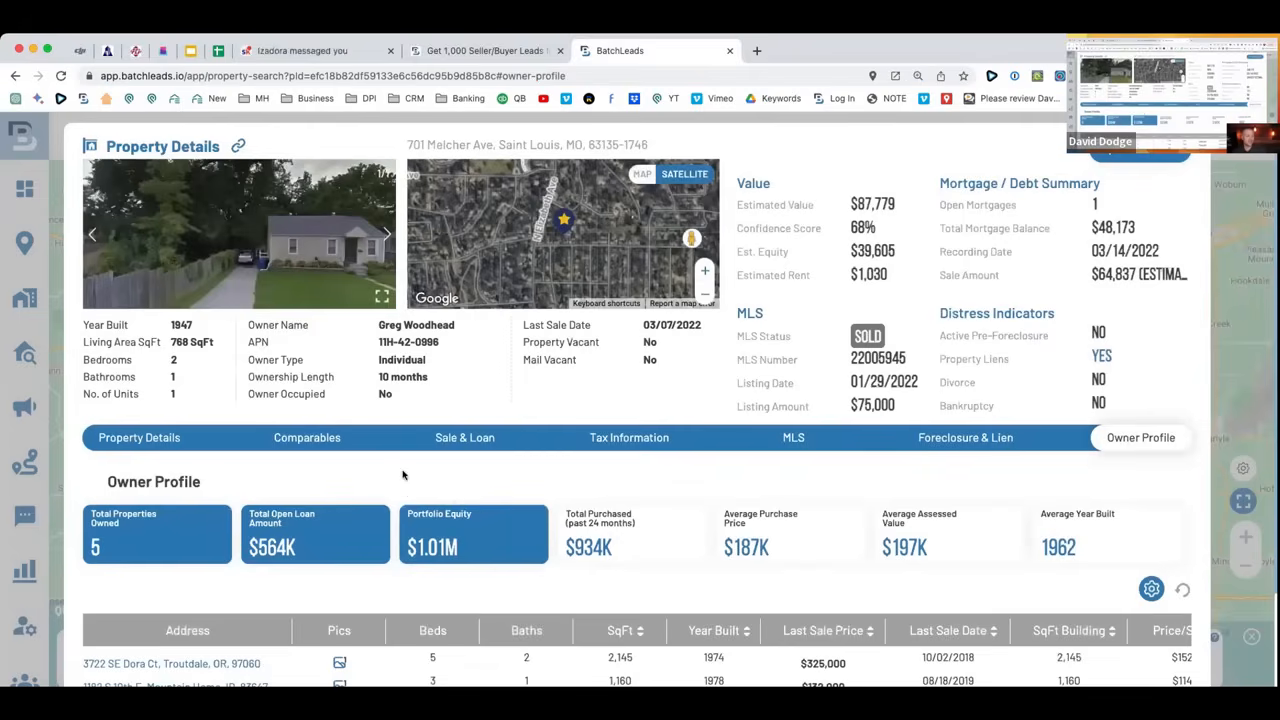
{"action": "left_click", "coordinate": [340, 446]}
Limit comparables to Sold status by removing Active and Pending.
{"action": "scroll", "coordinate": [508, 479], "scroll_direction": "down", "scroll_amount": 5}
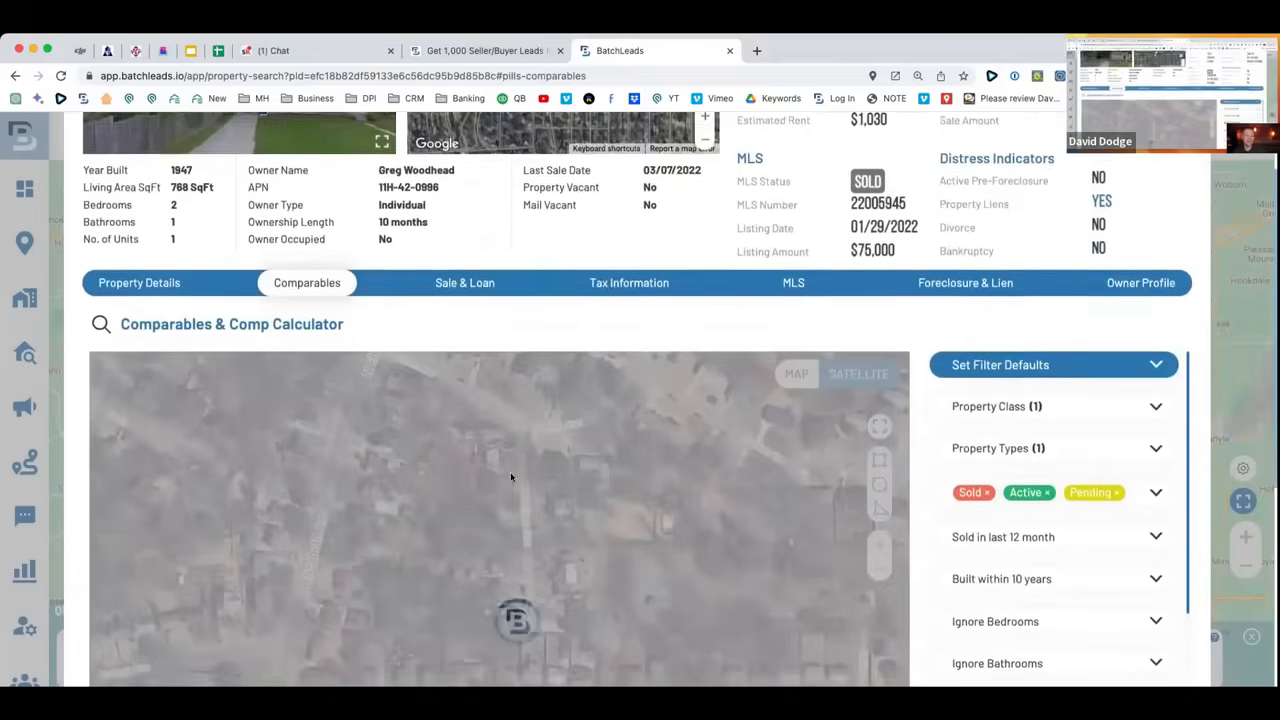
{"action": "scroll", "coordinate": [668, 489], "scroll_direction": "down", "scroll_amount": 1}
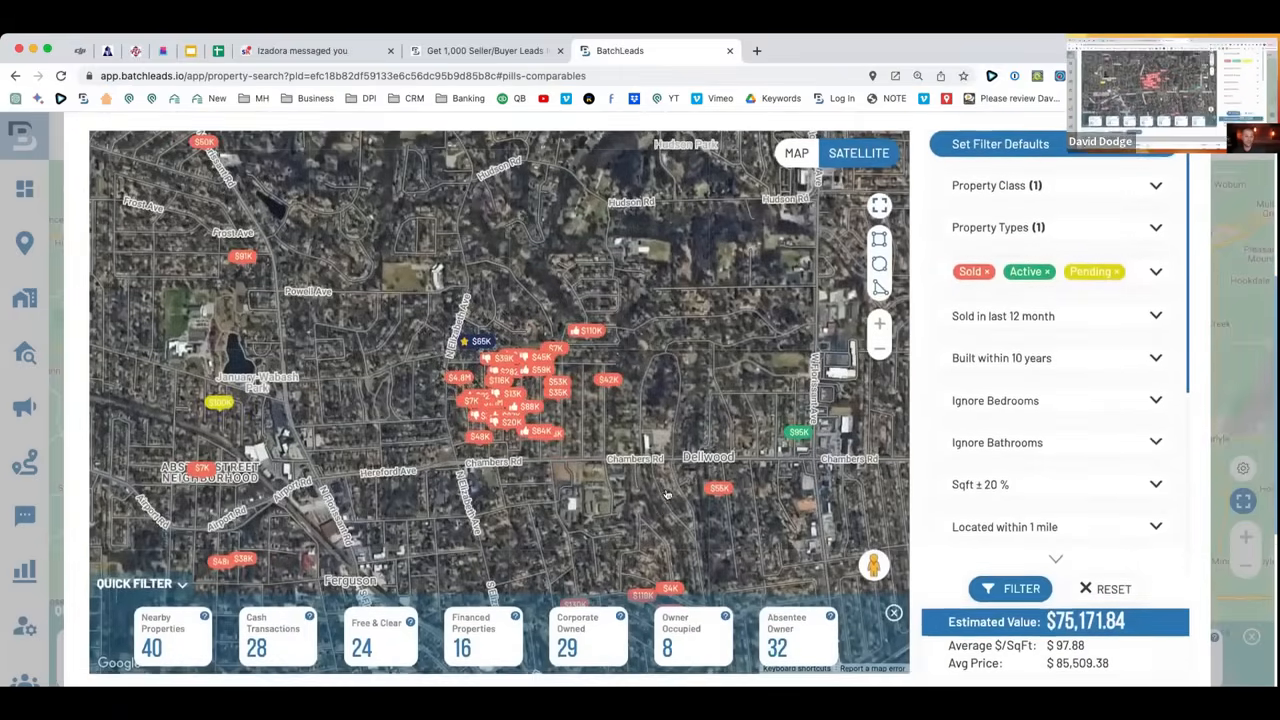
{"action": "scroll", "coordinate": [667, 491], "scroll_direction": "down", "scroll_amount": 4}
{"action": "scroll", "coordinate": [667, 491], "scroll_direction": "up", "scroll_amount": 5}
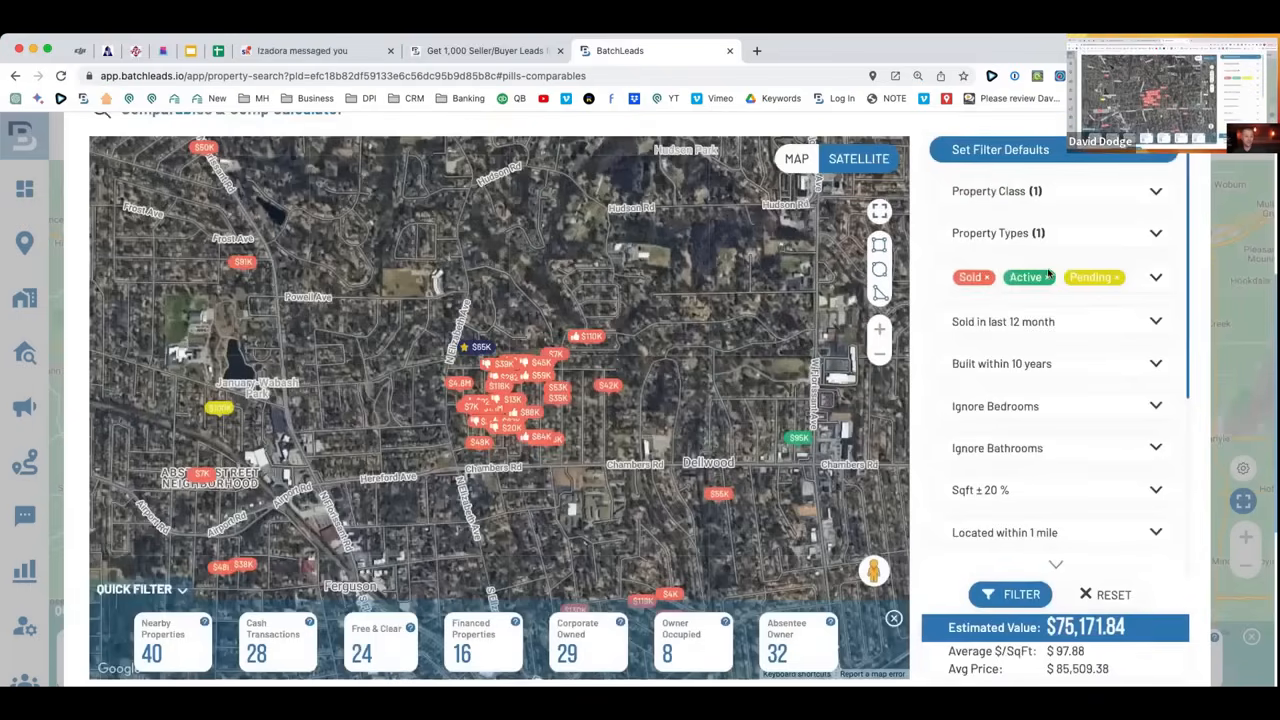
{"action": "left_click", "coordinate": [1048, 276]}
{"action": "left_click", "coordinate": [966, 310]}
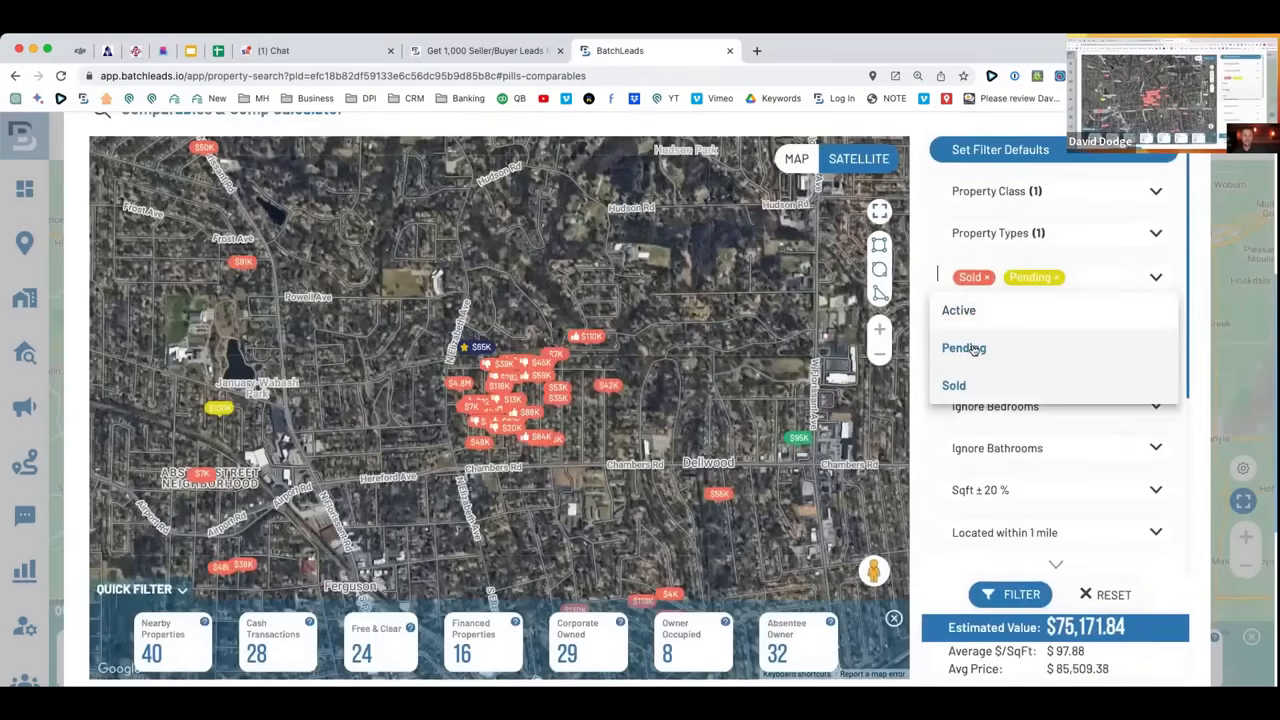
{"action": "left_click", "coordinate": [966, 348]}
{"action": "left_click", "coordinate": [926, 309]}
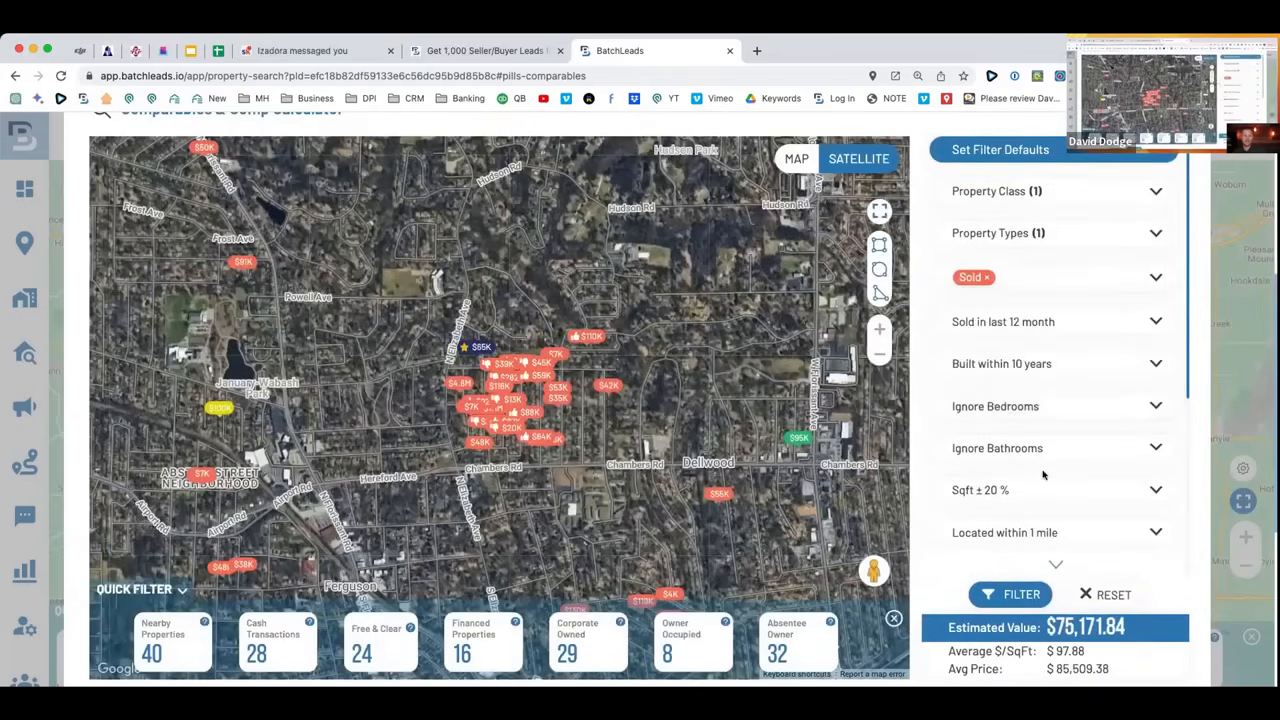
Restrict comps to within 1/4 mile, sold in the last 6 months, ignoring year built, and apply.
{"action": "left_click", "coordinate": [1050, 524]}
{"action": "left_click", "coordinate": [1031, 392]}
{"action": "scroll", "coordinate": [1008, 393], "scroll_direction": "up", "scroll_amount": 1}
{"action": "left_click", "coordinate": [1008, 385]}
{"action": "left_click", "coordinate": [1040, 408]}
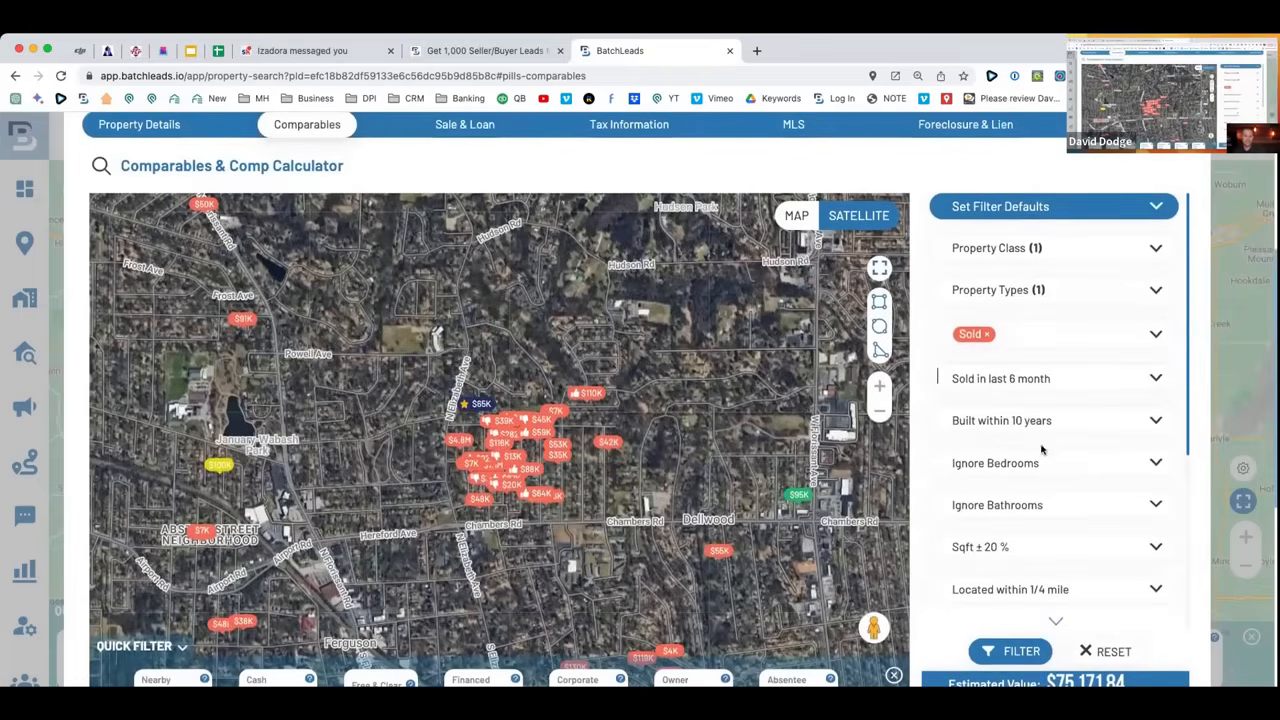
{"action": "left_click", "coordinate": [1028, 420]}
{"action": "left_click", "coordinate": [1028, 451]}
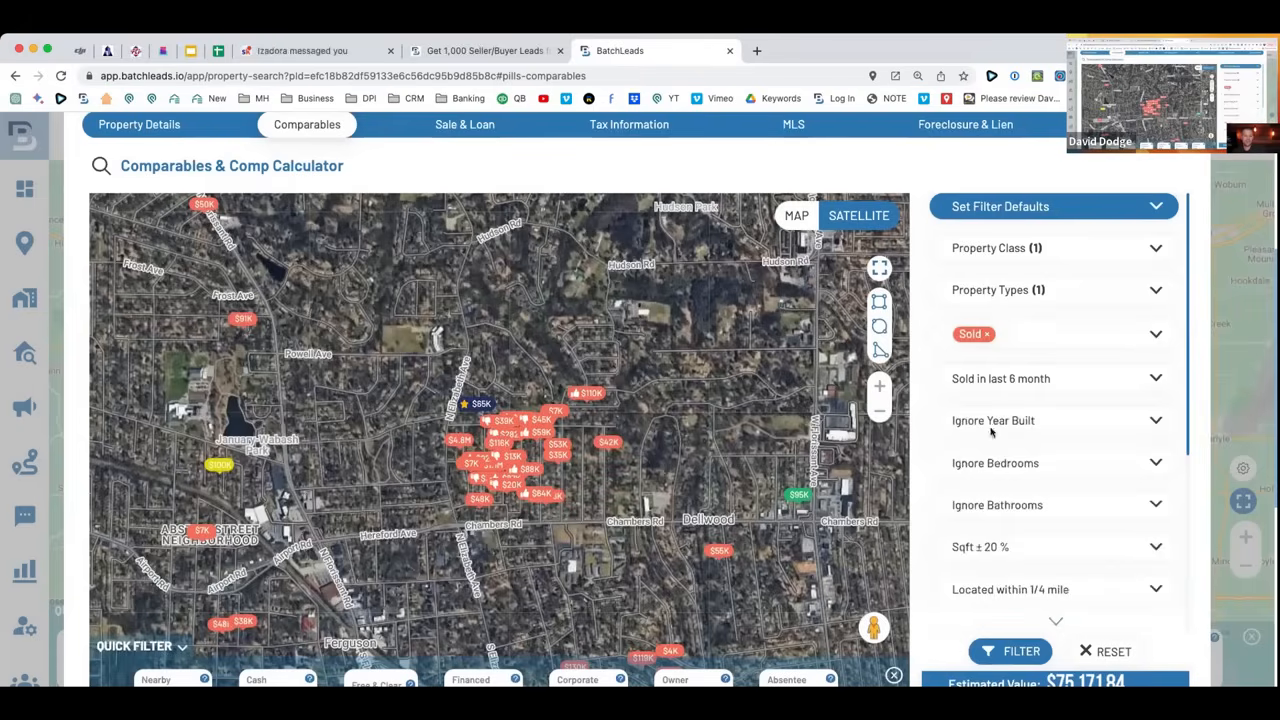
{"action": "left_click", "coordinate": [1022, 652]}
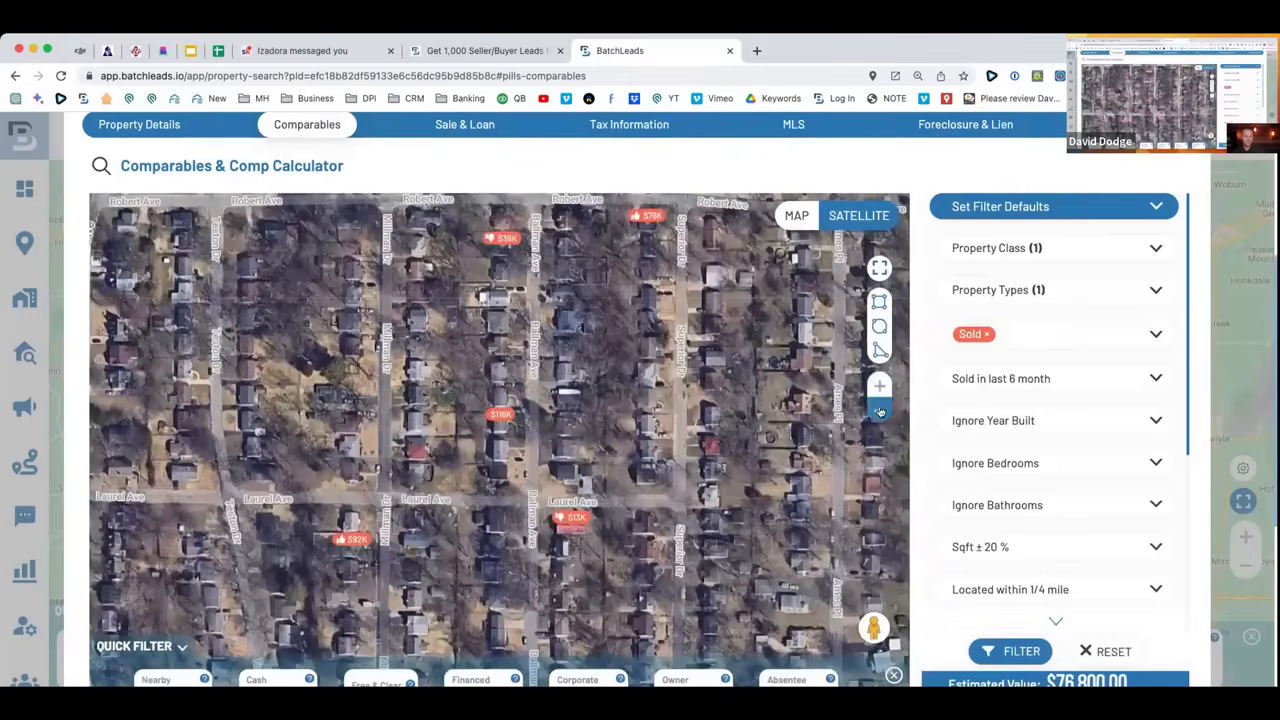
Zoom and pan the comps map to survey the nearby sold comparables.
{"action": "left_click", "coordinate": [879, 410]}
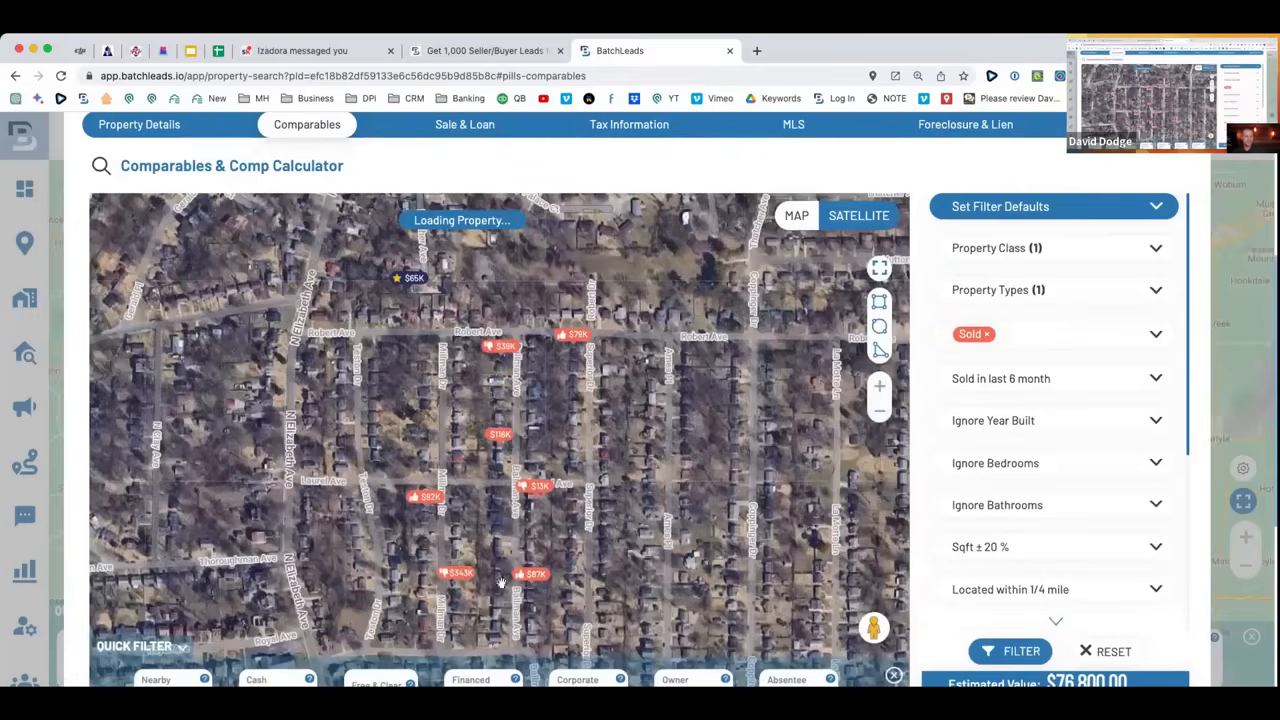
{"action": "left_click_drag", "start_coordinate": [420, 270], "coordinate": [417, 335]}
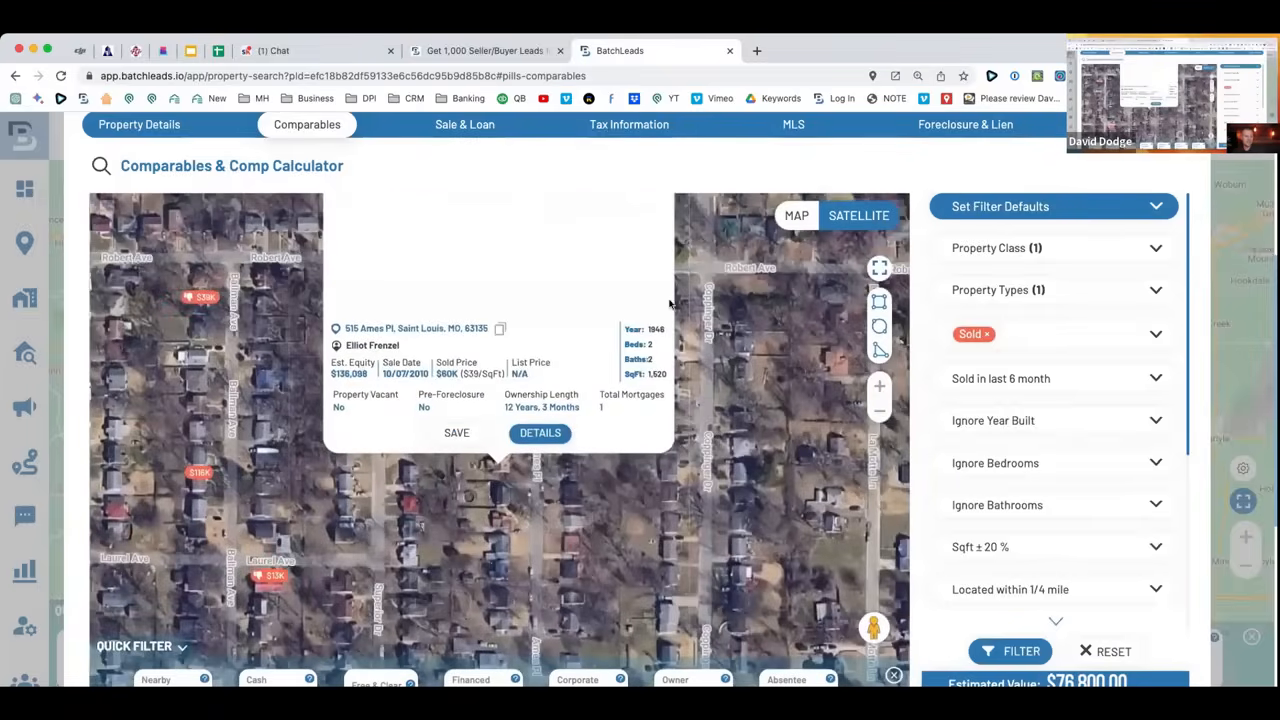
{"action": "left_click_drag", "start_coordinate": [717, 352], "coordinate": [691, 558]}
{"action": "left_click", "coordinate": [661, 272]}
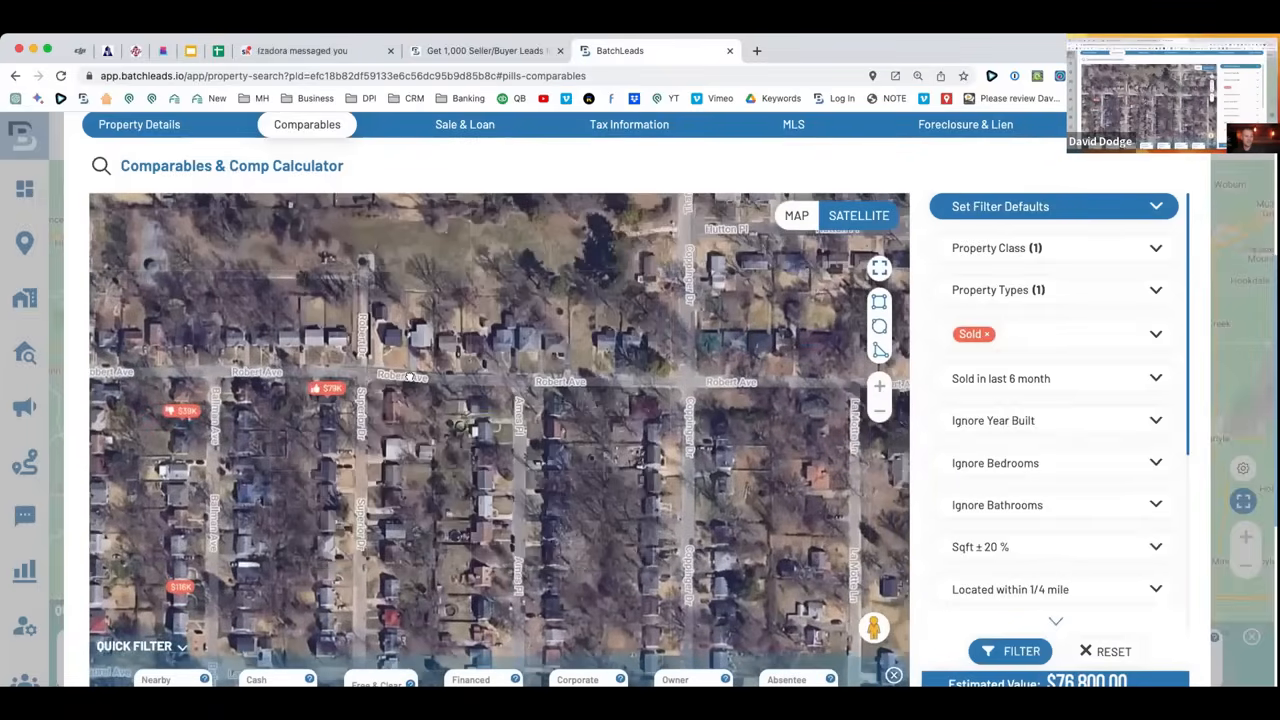
{"action": "left_click_drag", "start_coordinate": [742, 394], "coordinate": [884, 415]}
{"action": "left_click", "coordinate": [881, 411]}
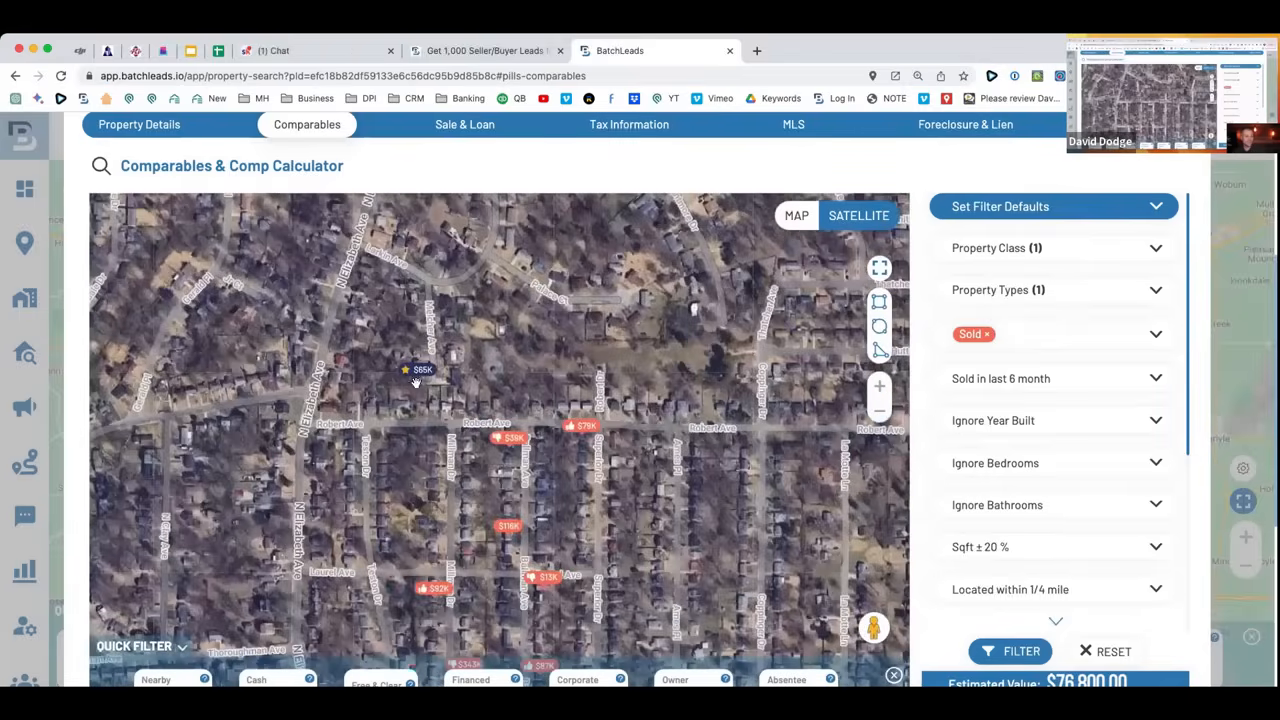
{"action": "left_click_drag", "start_coordinate": [691, 431], "coordinate": [682, 338]}
{"action": "scroll", "coordinate": [950, 474], "scroll_direction": "down", "scroll_amount": 3}
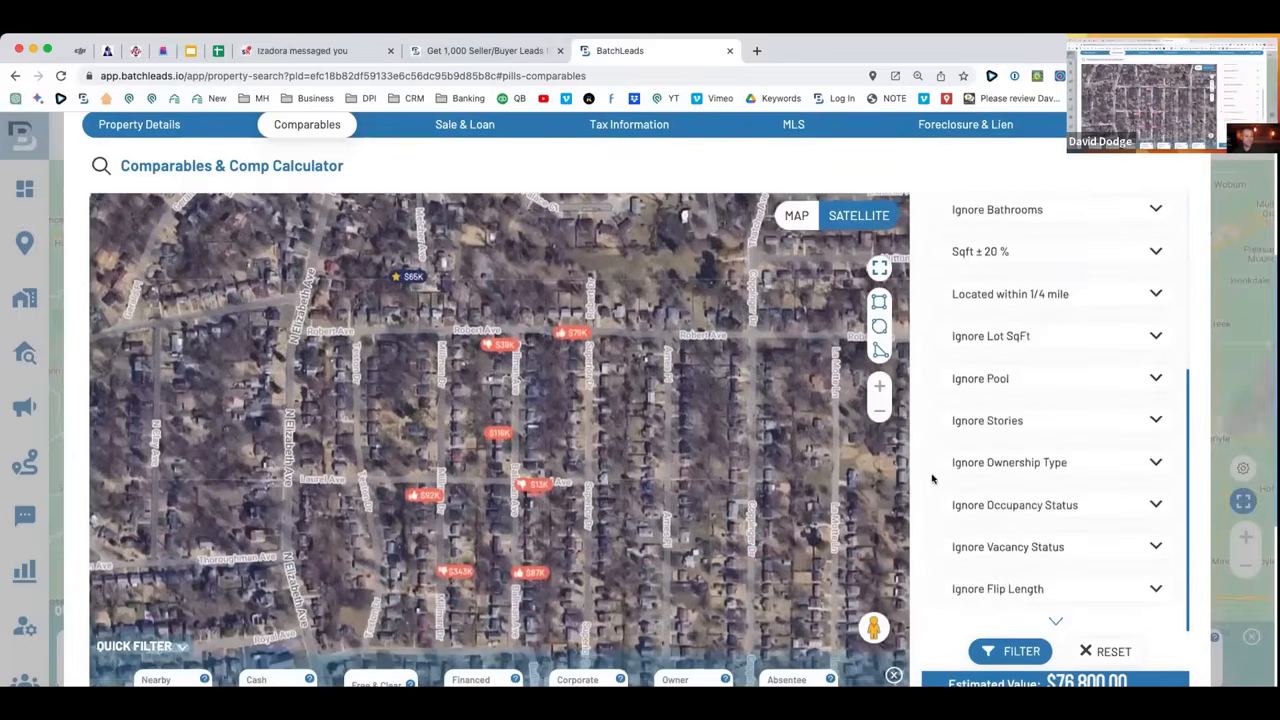
{"action": "scroll", "coordinate": [928, 479], "scroll_direction": "down", "scroll_amount": 4}
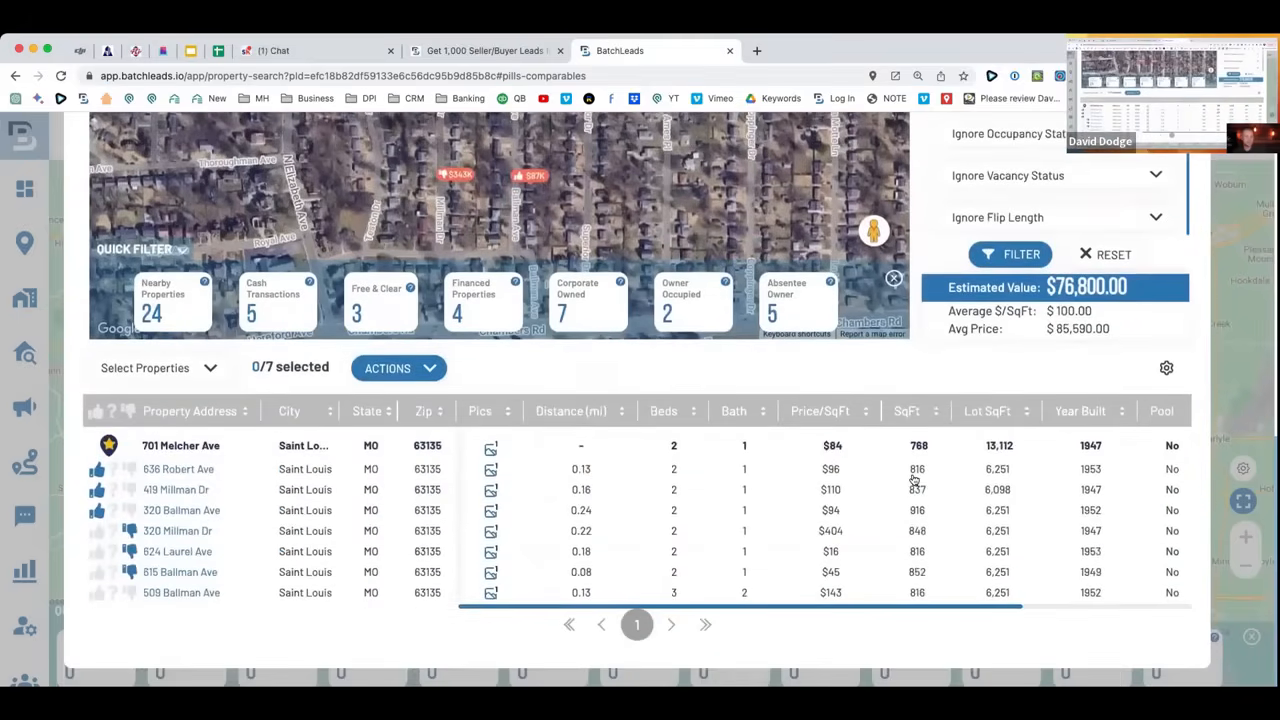
Mark the 3-bed comp as a good comparable and check the resulting estimated value.
{"action": "key", "text": "super+minus"}
{"action": "key", "text": "super+minus"}
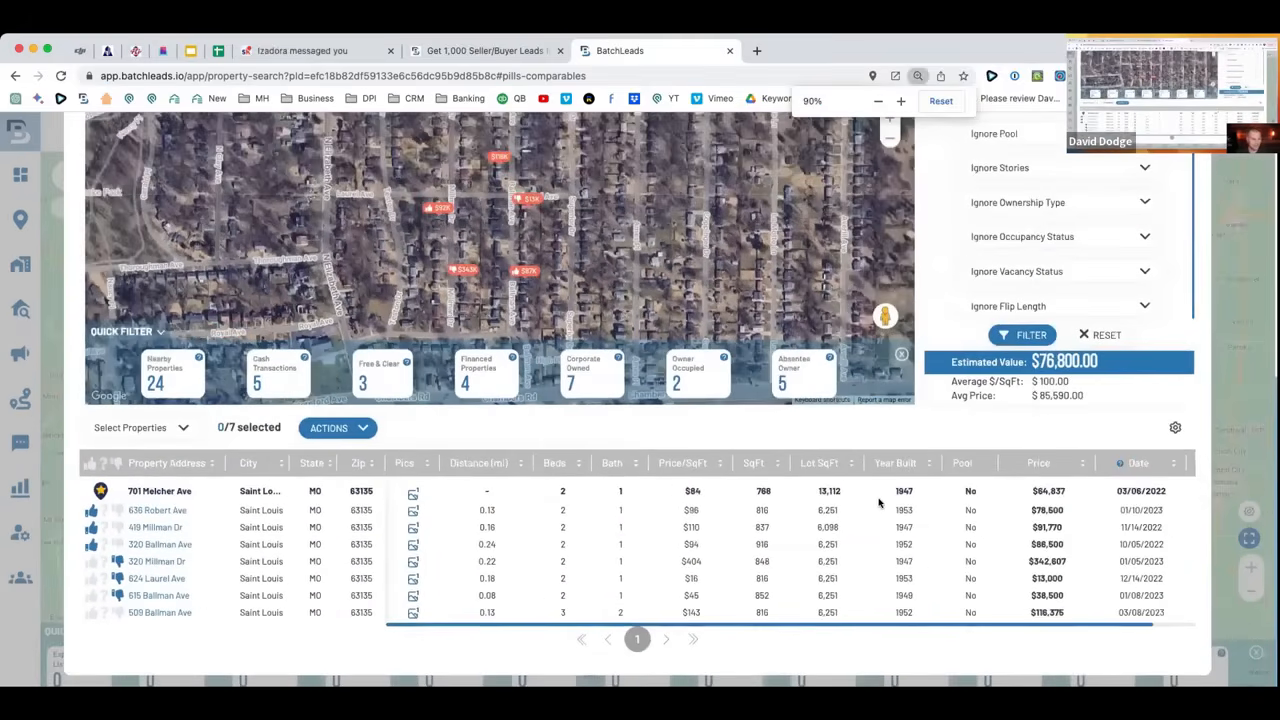
{"action": "scroll", "coordinate": [883, 503], "scroll_direction": "down", "scroll_amount": 1}
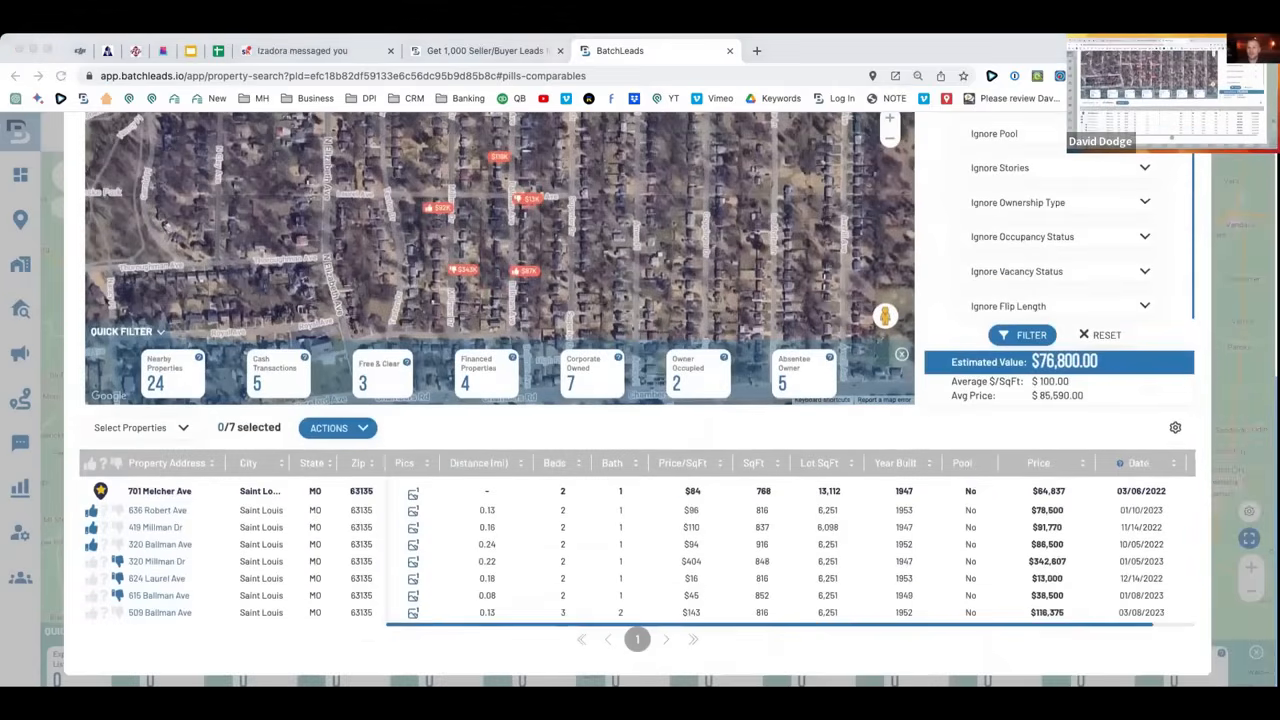
{"action": "left_click", "coordinate": [641, 439]}
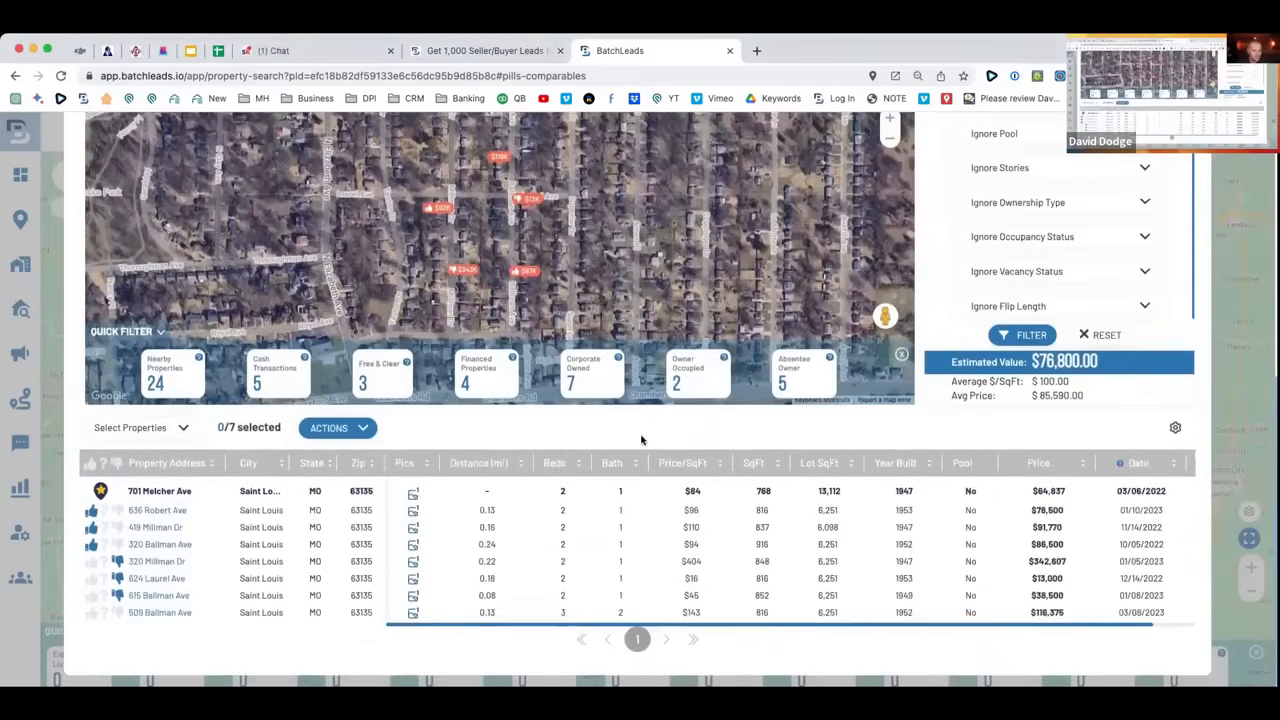
{"action": "scroll", "coordinate": [1045, 516], "scroll_direction": "right", "scroll_amount": 1}
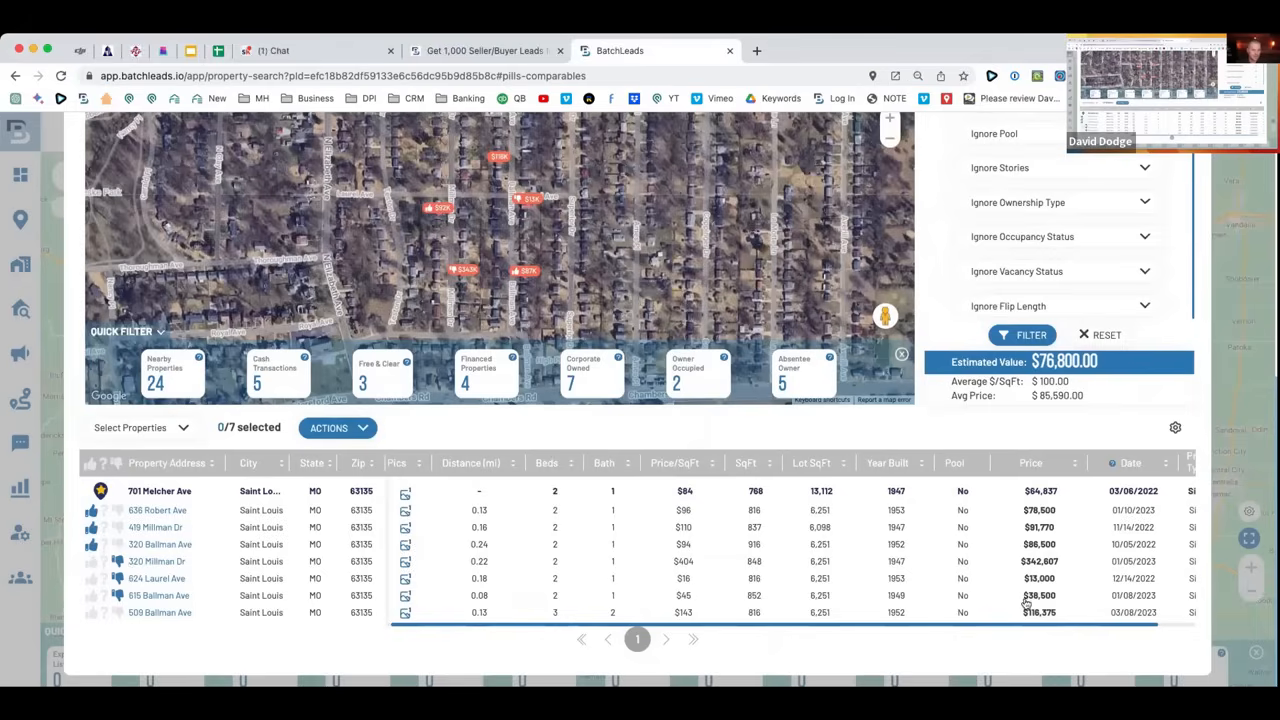
{"action": "left_click", "coordinate": [90, 612]}
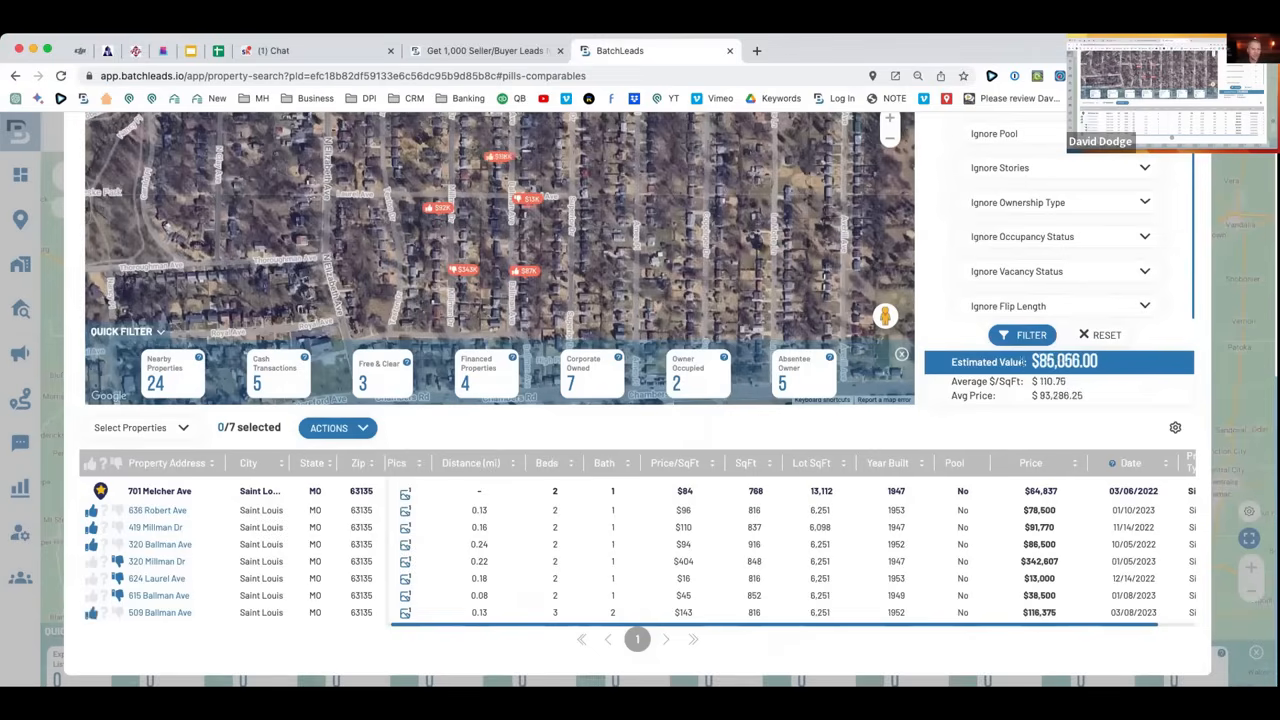
{"action": "left_click_drag", "start_coordinate": [1024, 363], "coordinate": [1118, 365]}
{"action": "left_click_drag", "start_coordinate": [948, 363], "coordinate": [1116, 370]}
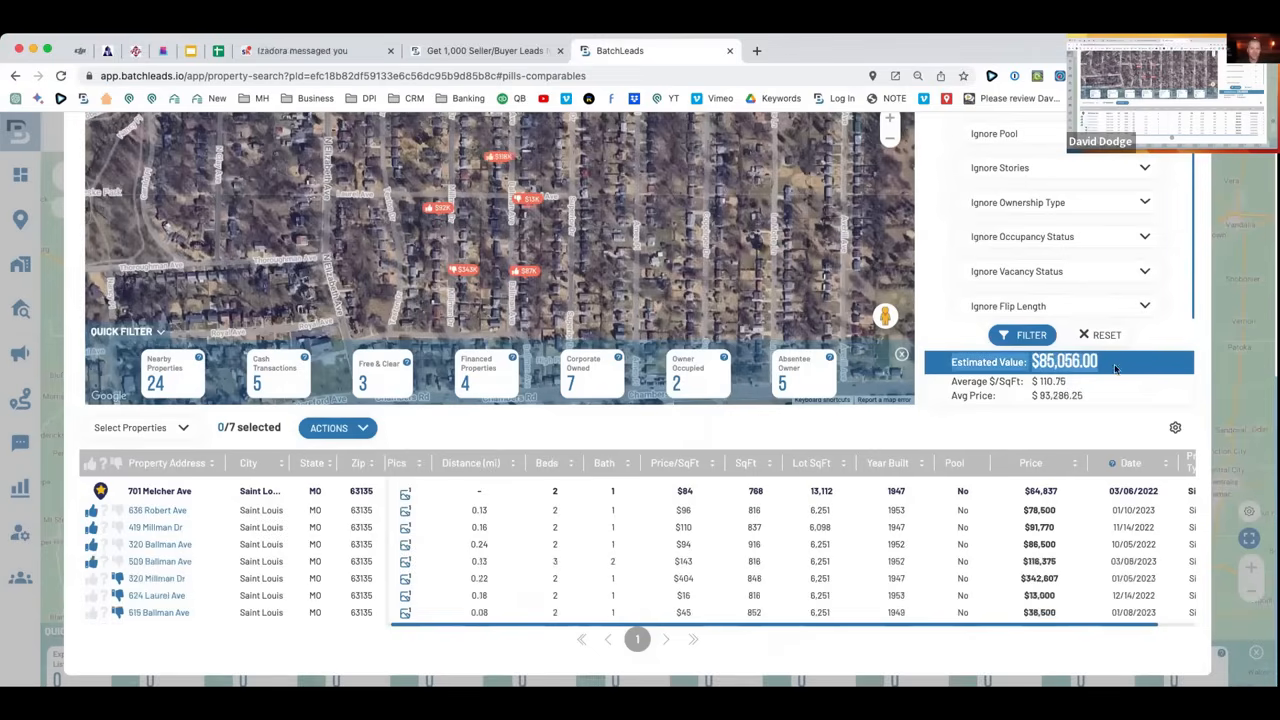
{"action": "scroll", "coordinate": [1050, 430], "scroll_direction": "up", "scroll_amount": 5}
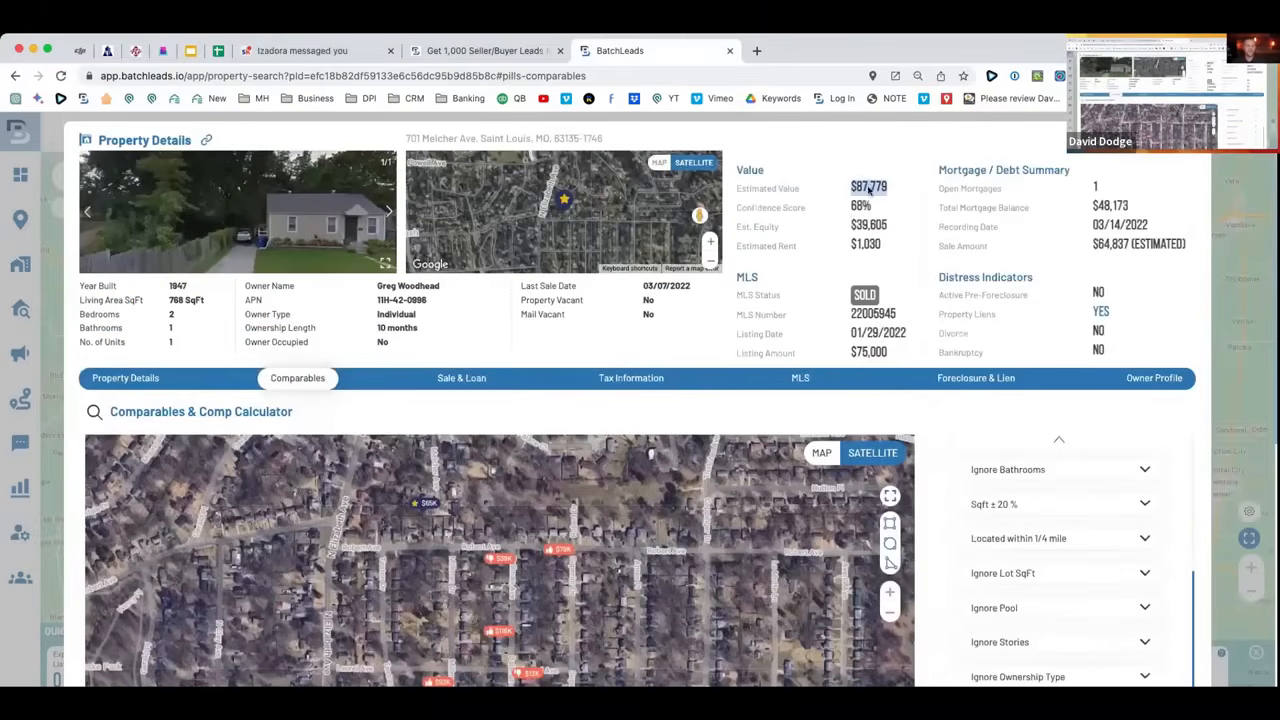
{"action": "scroll", "coordinate": [960, 400], "scroll_direction": "down", "scroll_amount": 5}
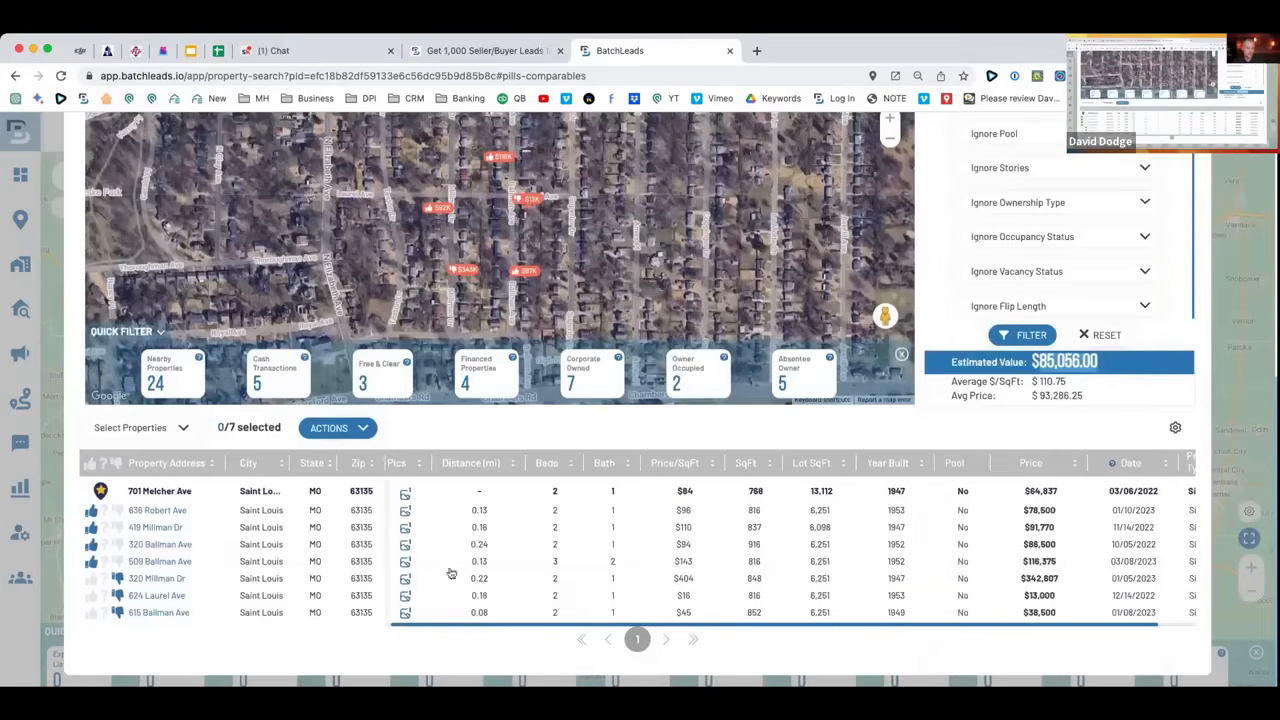
Reject the $116,375 3-bed, 2-bath comp instead, keeping $76,800.00, and close the details.
{"action": "left_click", "coordinate": [116, 561]}
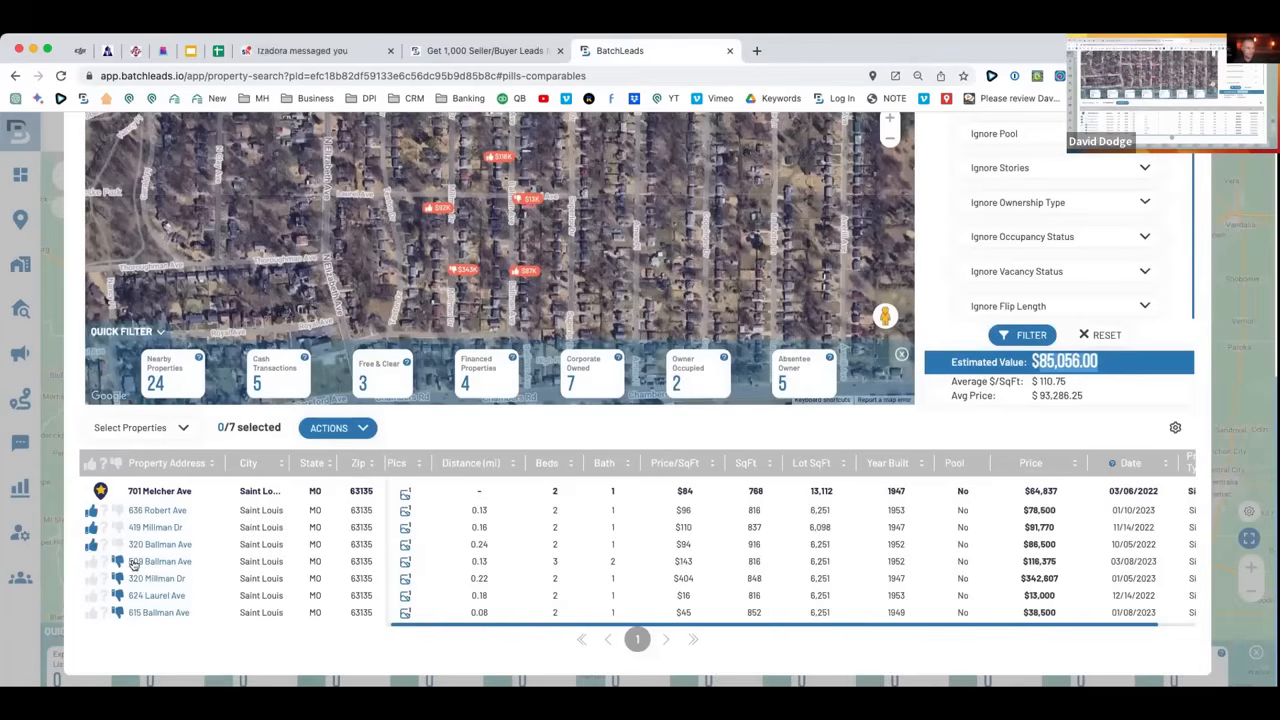
{"action": "left_click_drag", "start_coordinate": [1104, 396], "coordinate": [948, 364]}
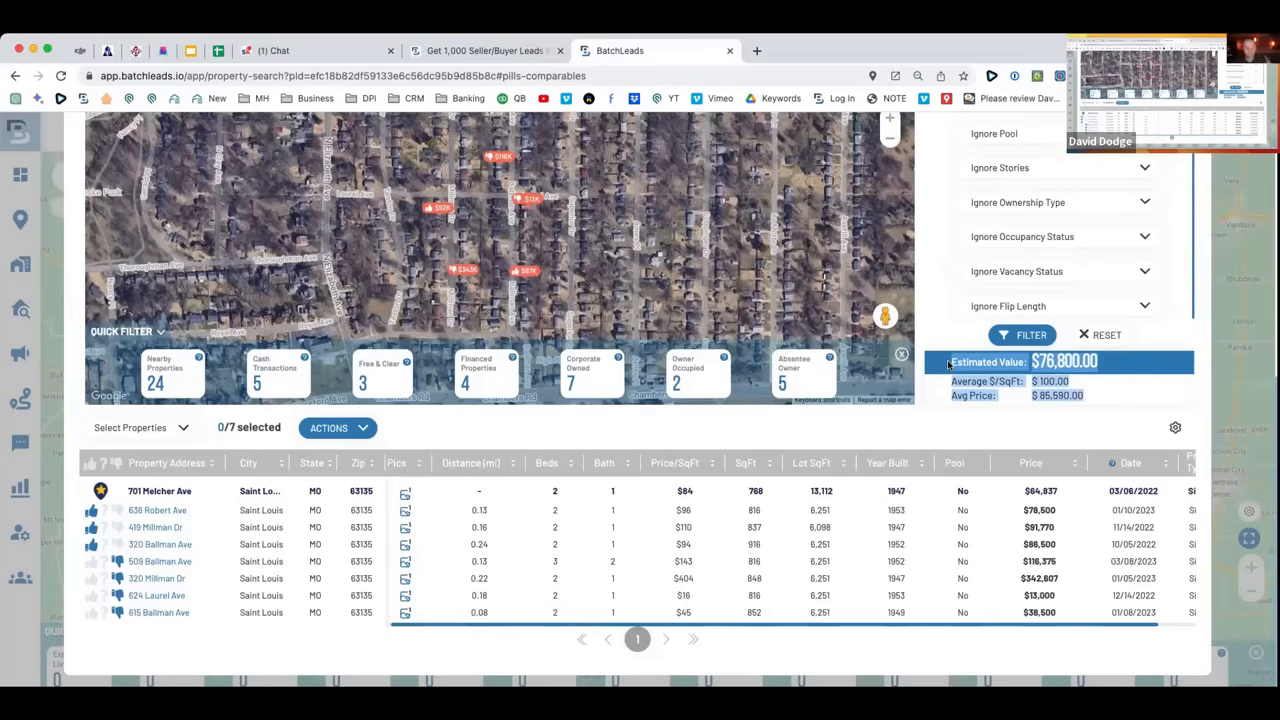
{"action": "scroll", "coordinate": [551, 358], "scroll_direction": "up", "scroll_amount": 5}
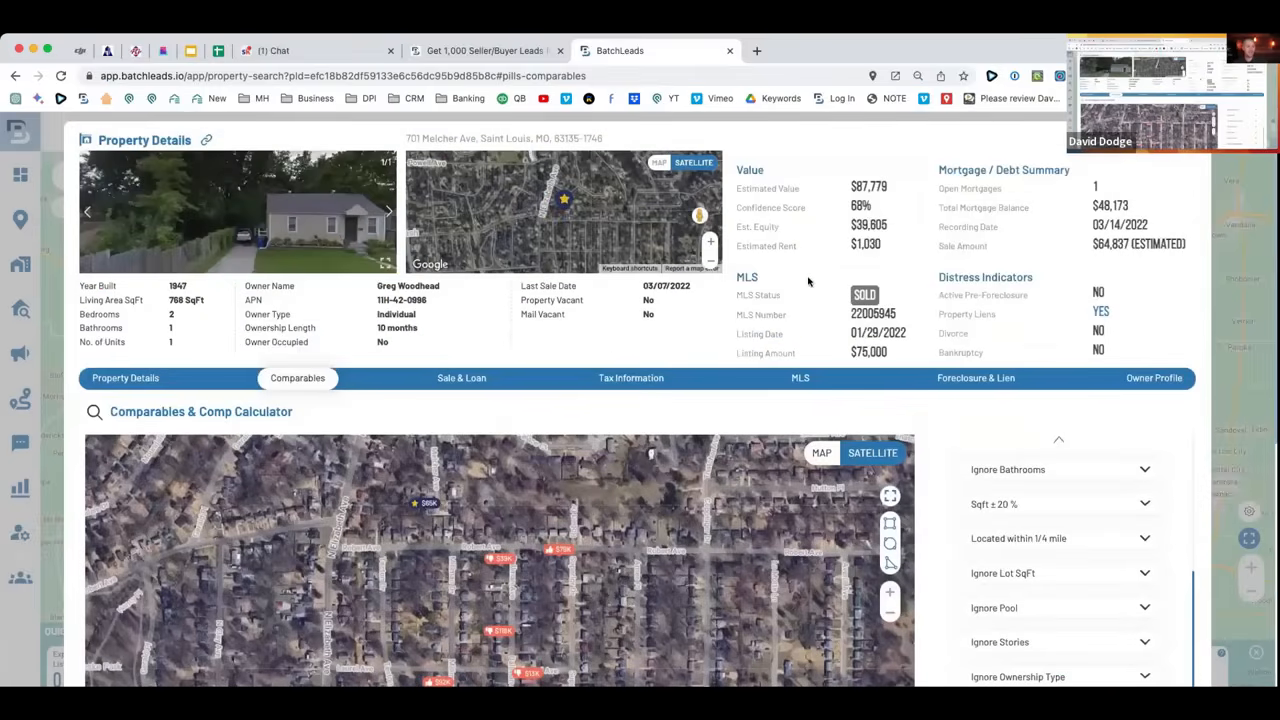
{"action": "left_click", "coordinate": [1189, 140]}
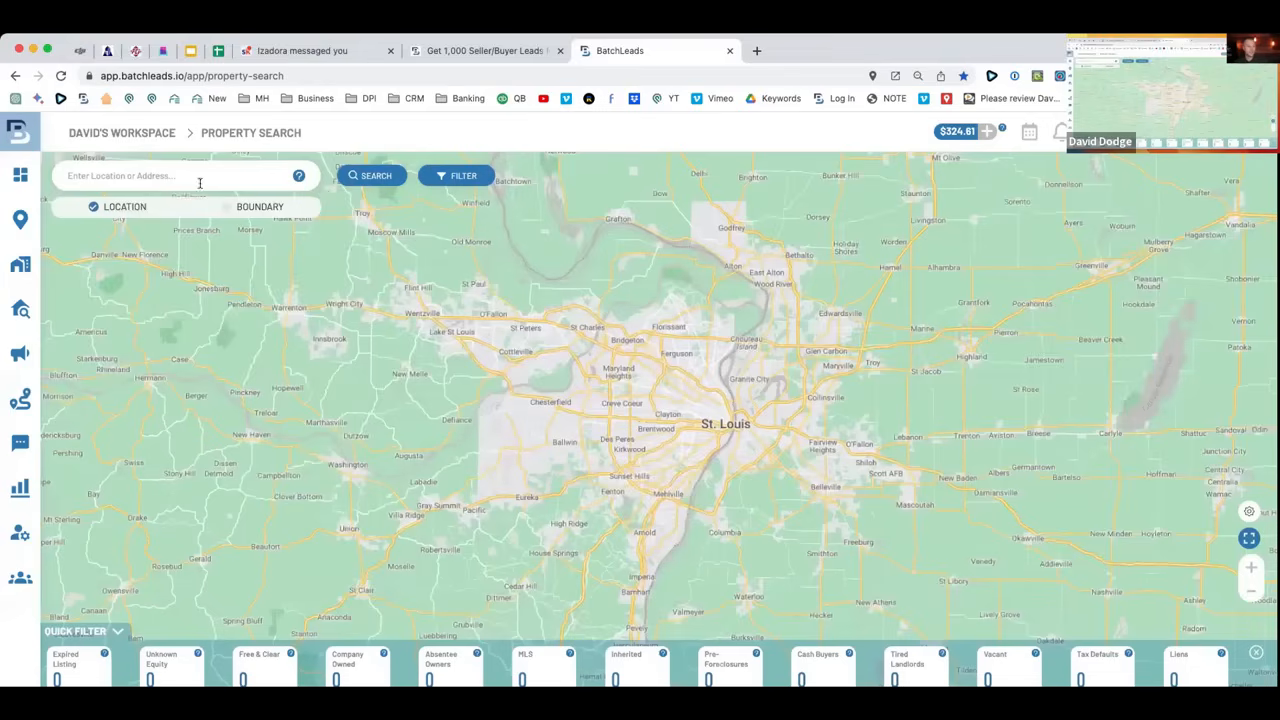
Search ZIP code 63131 and review the 7,224 properties found on the map.
{"action": "left_click", "coordinate": [200, 182]}
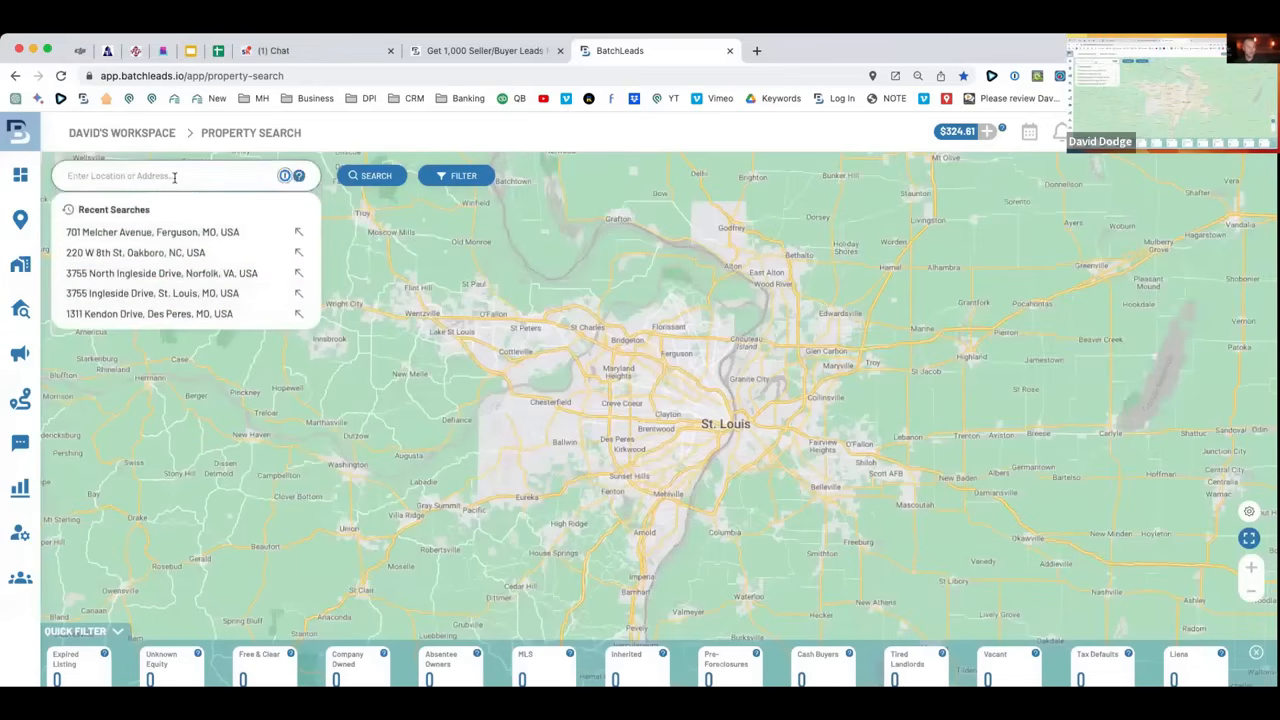
{"action": "type", "text": "6310"}
{"action": "key", "text": "Return"}
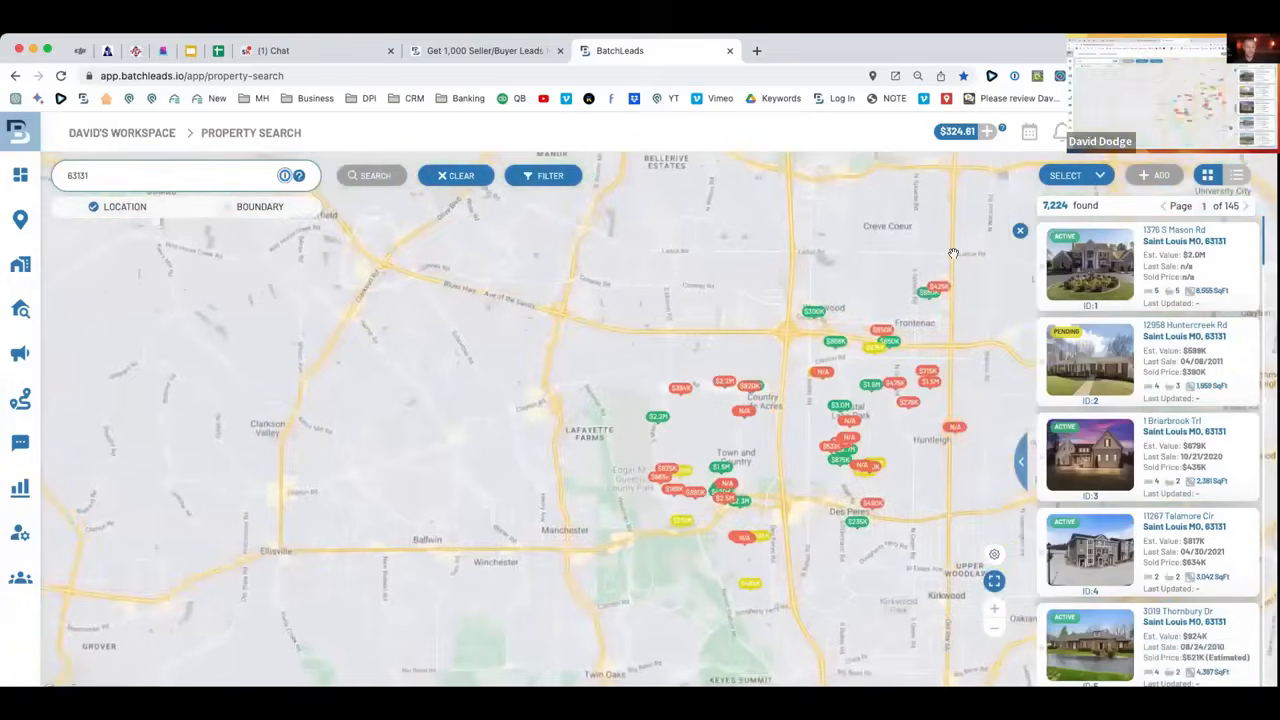
{"action": "left_click_drag", "start_coordinate": [671, 268], "coordinate": [432, 272]}
{"action": "left_click_drag", "start_coordinate": [103, 174], "coordinate": [24, 175]}
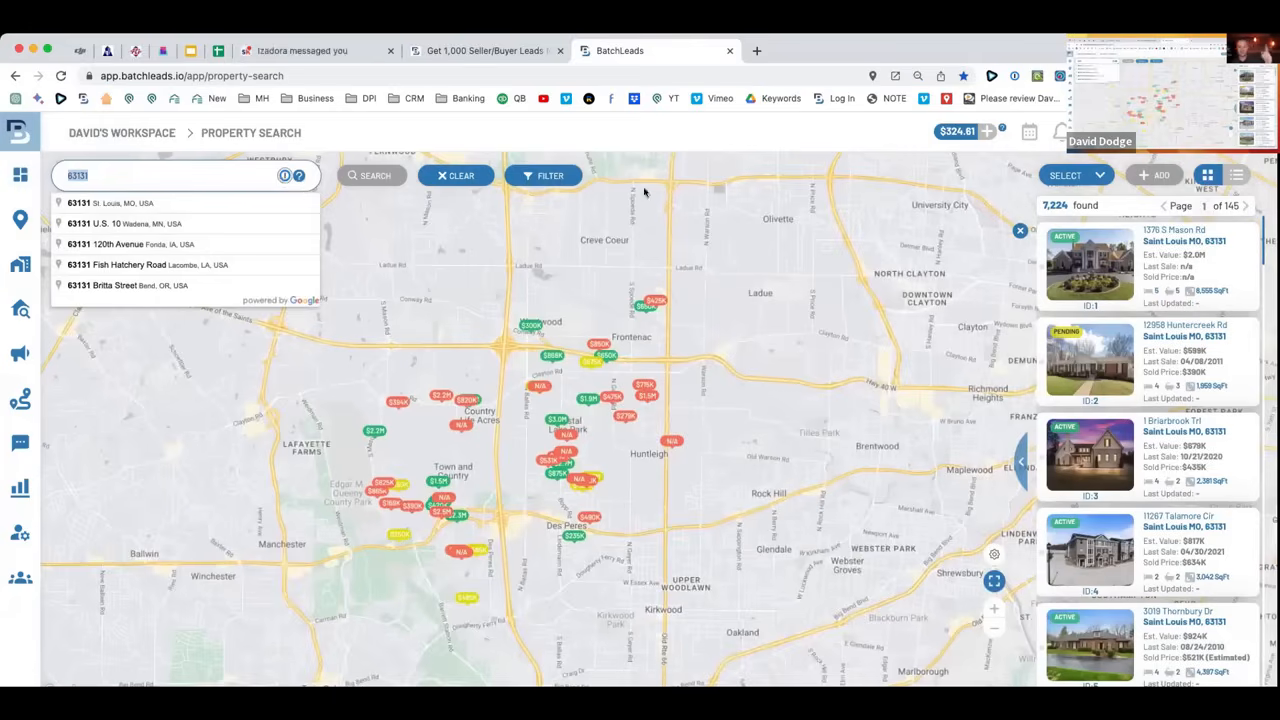
{"action": "left_click_drag", "start_coordinate": [1072, 207], "coordinate": [1040, 206]}
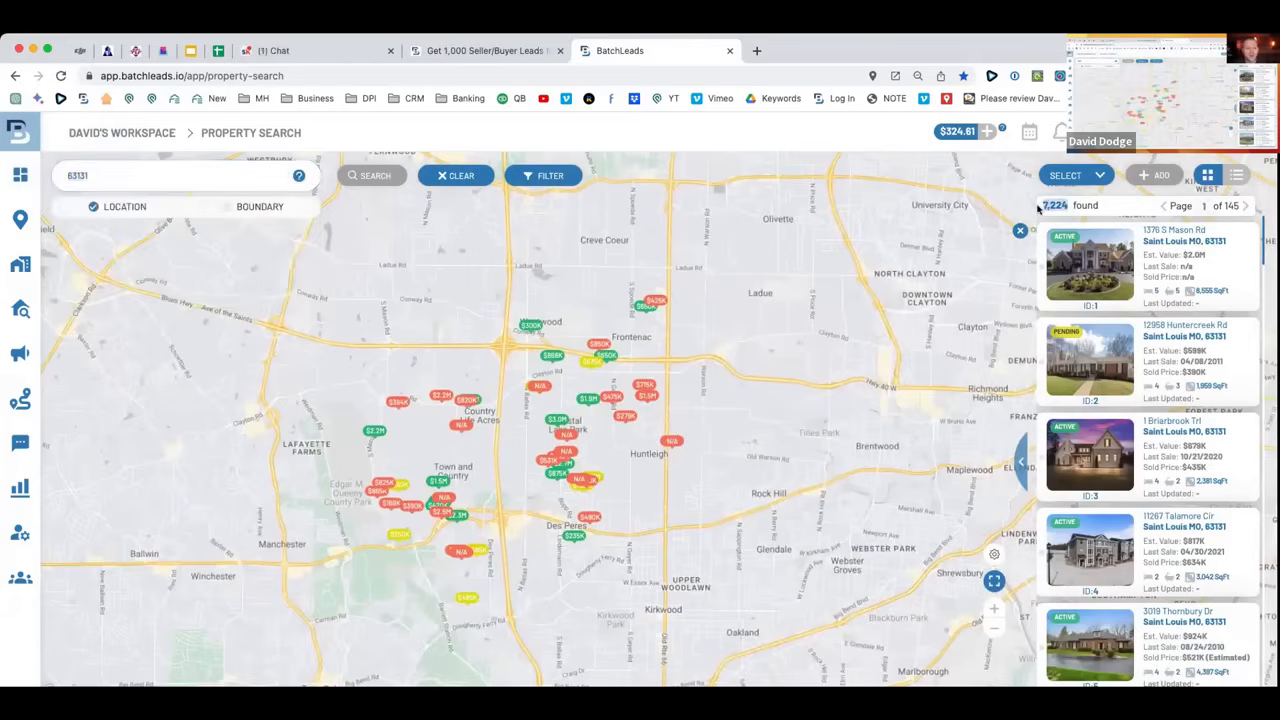
{"action": "left_click_drag", "start_coordinate": [592, 282], "coordinate": [538, 291]}
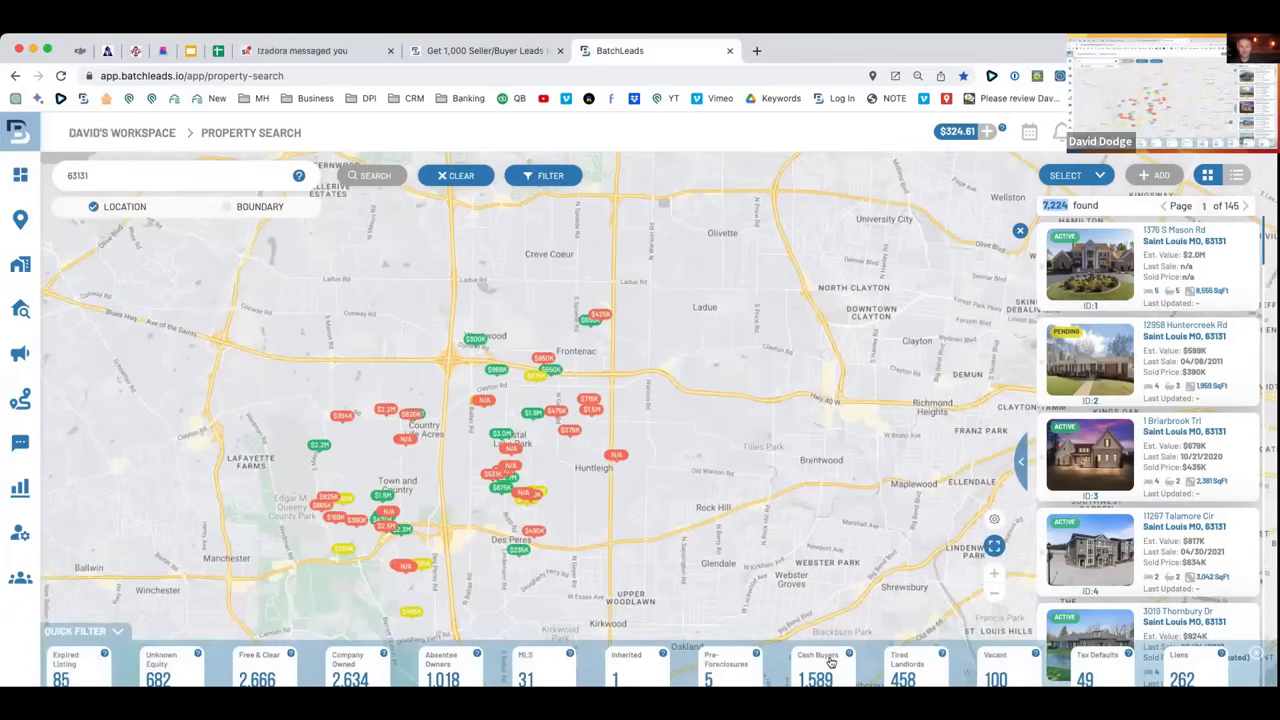
{"action": "left_click", "coordinate": [1020, 668]}
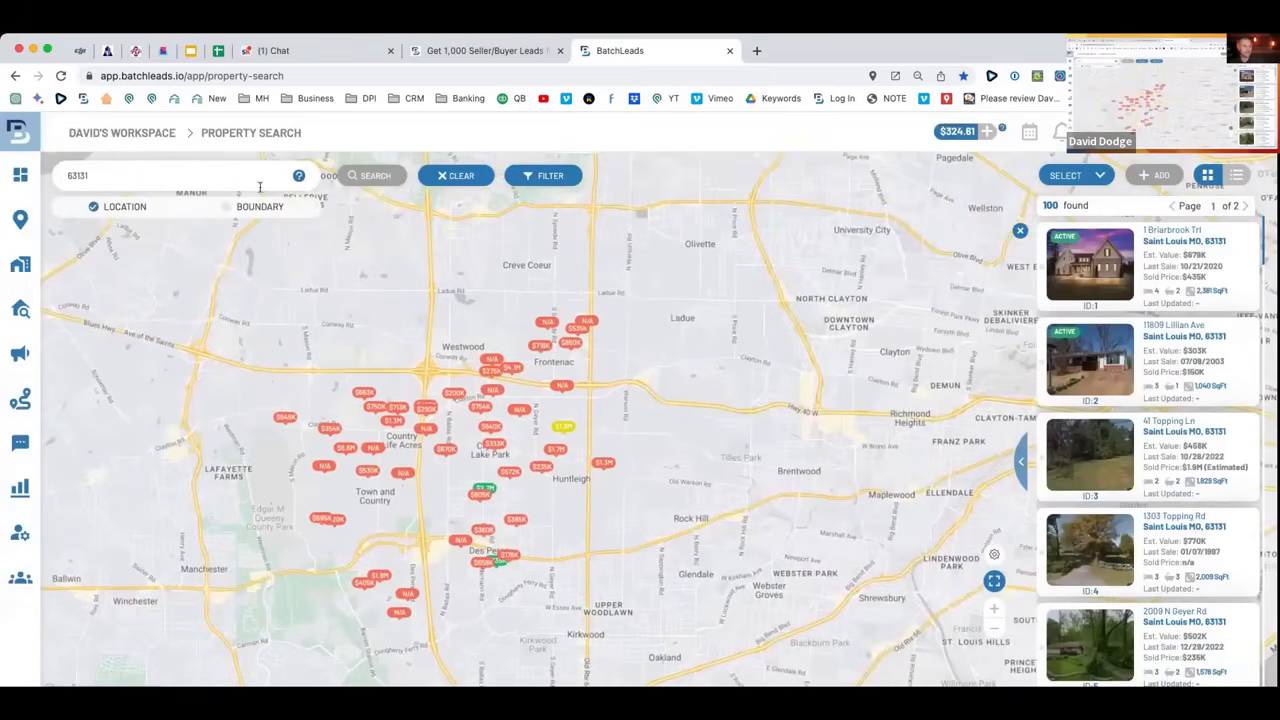
Select all 100 vacant results and add them to a new list.
{"action": "left_click", "coordinate": [1098, 177]}
{"action": "left_click", "coordinate": [1082, 209]}
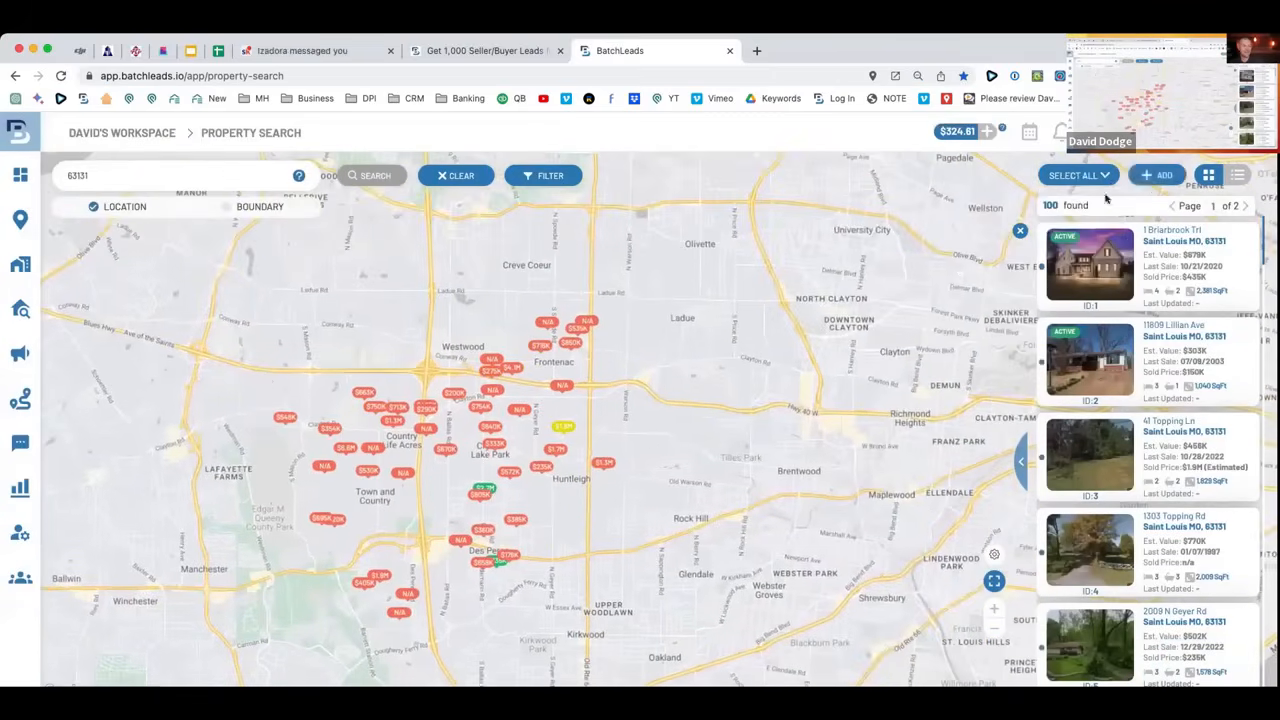
{"action": "left_click", "coordinate": [1155, 179]}
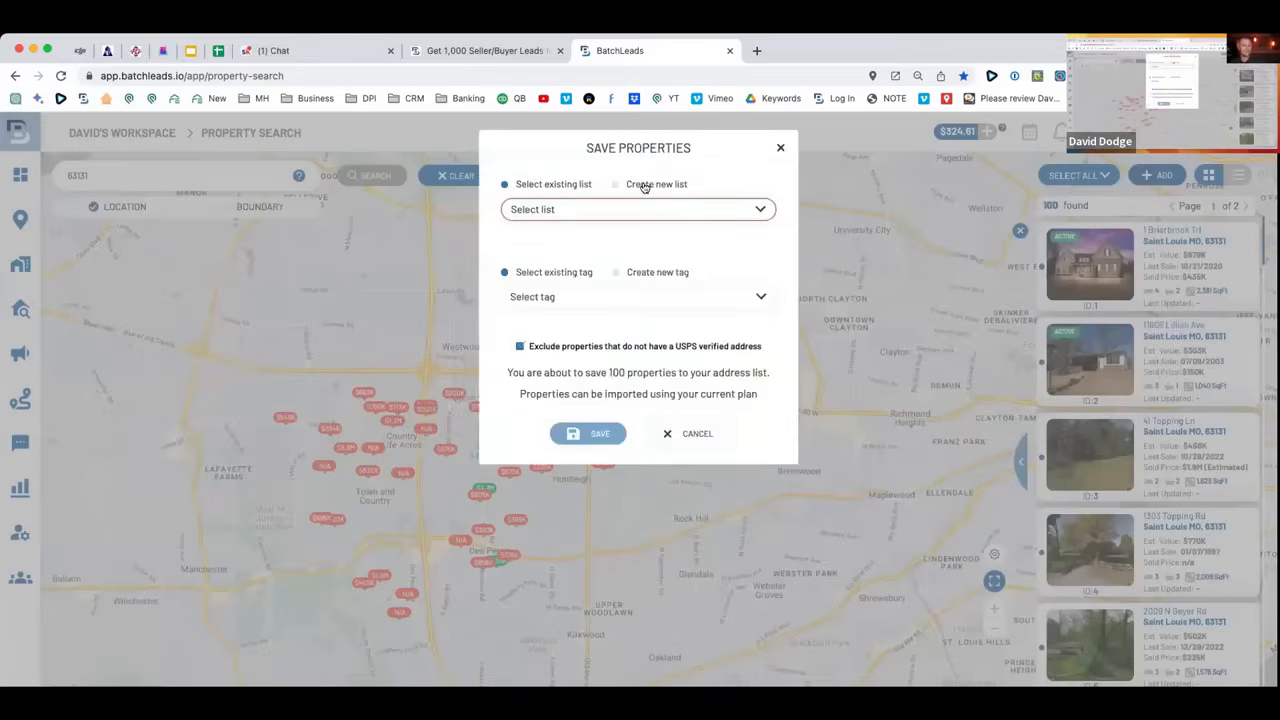
{"action": "left_click", "coordinate": [645, 187]}
Name the list '63131 Vacant list - 3/30/23', tag it Vacants, keep non-USPS addresses, and save.
{"action": "left_click", "coordinate": [598, 224]}
{"action": "type", "text": "6"}
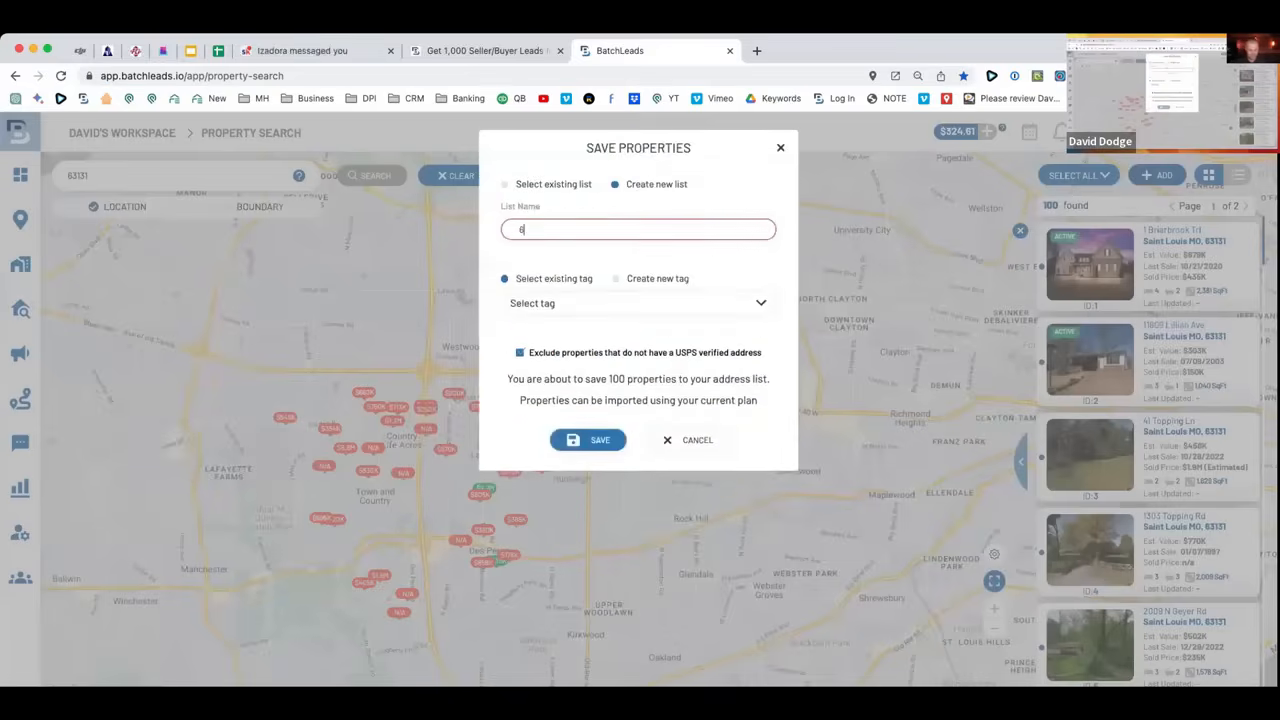
{"action": "type", "text": "3131 Vacant list - 3/30/23"}
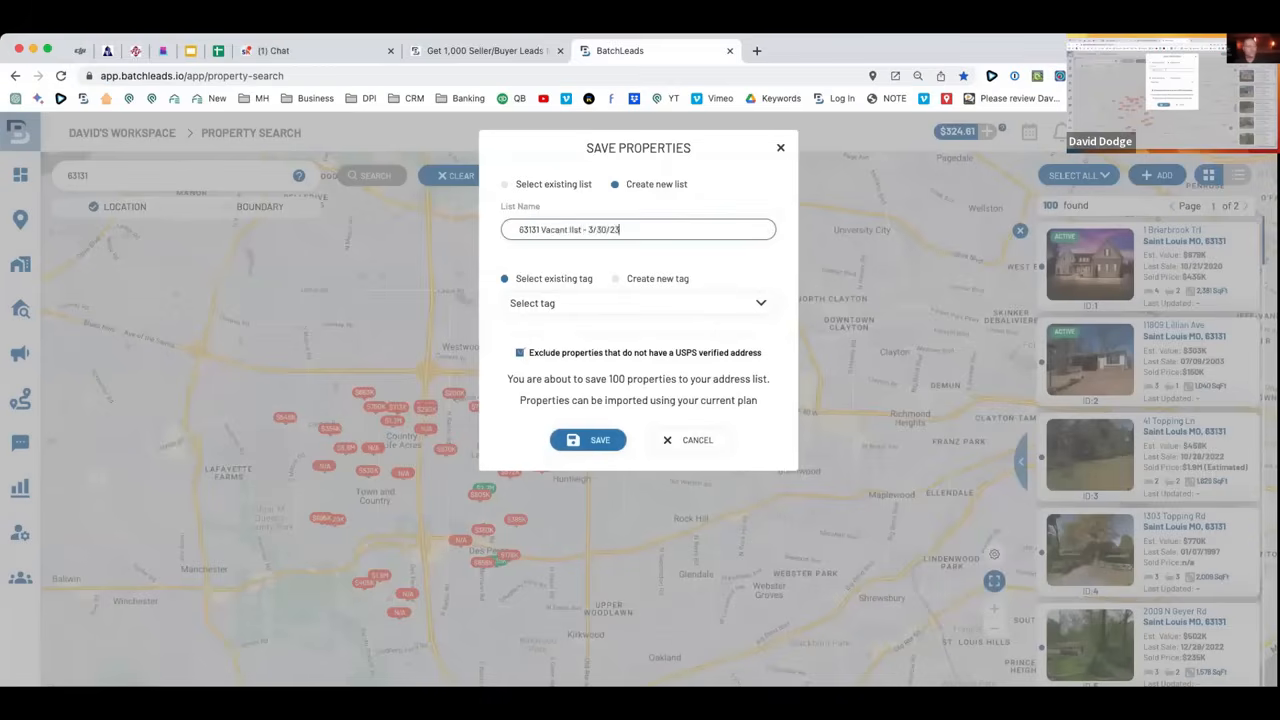
{"action": "left_click", "coordinate": [560, 303]}
{"action": "type", "text": "va"}
{"action": "left_click", "coordinate": [563, 372]}
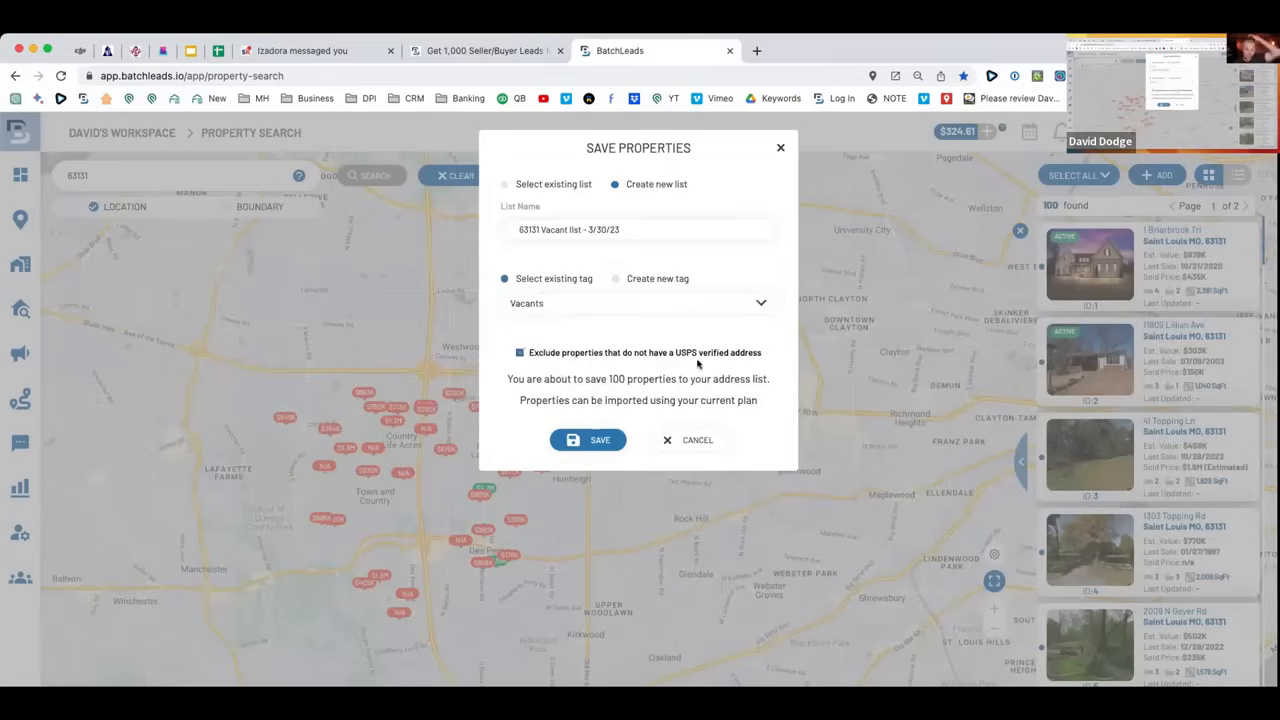
{"action": "left_click", "coordinate": [520, 353]}
{"action": "left_click", "coordinate": [586, 438]}
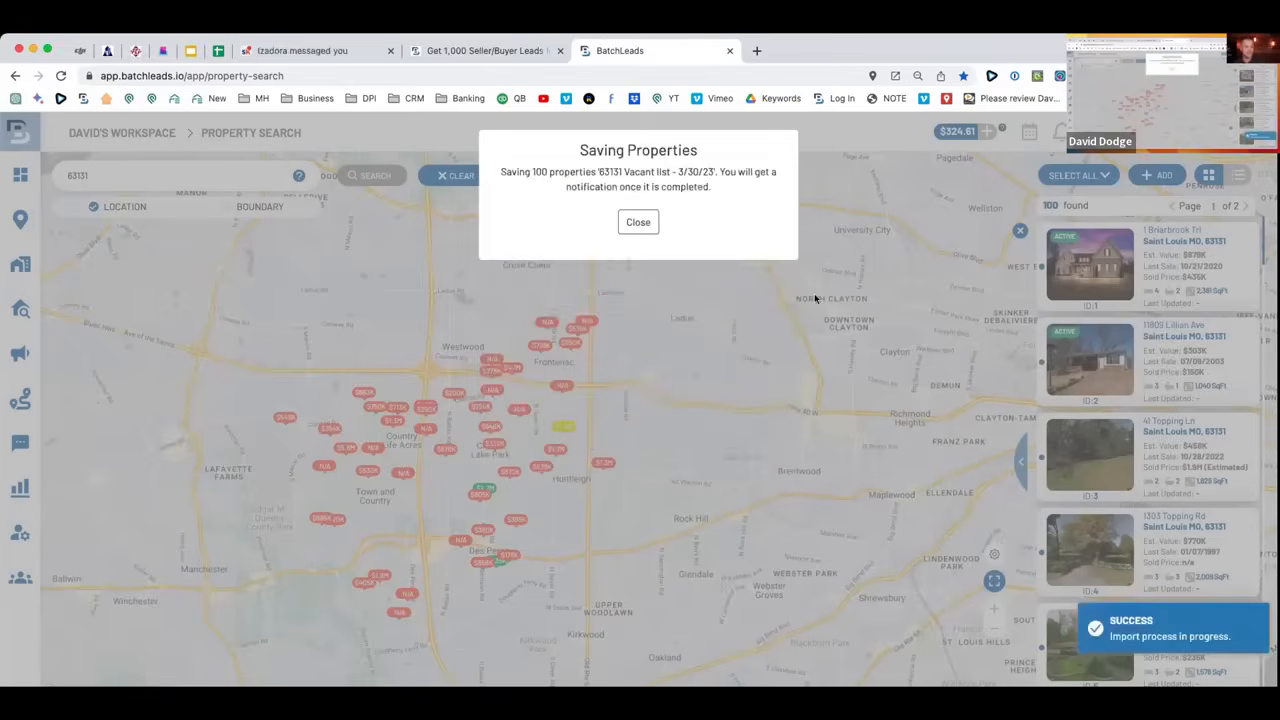
{"action": "left_click", "coordinate": [639, 223]}
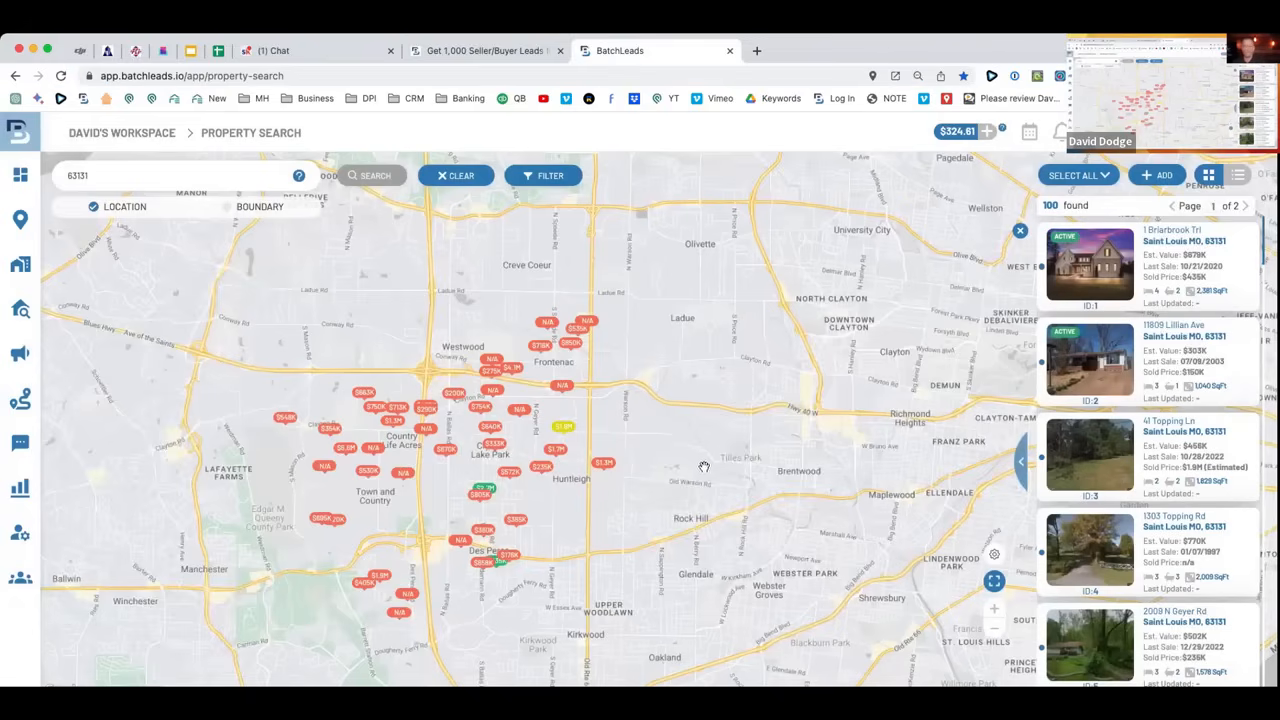
Replace the 63131 search with a search of St. Louis County, MO.
{"action": "left_click", "coordinate": [117, 168]}
{"action": "left_click_drag", "start_coordinate": [141, 171], "coordinate": [60, 167]}
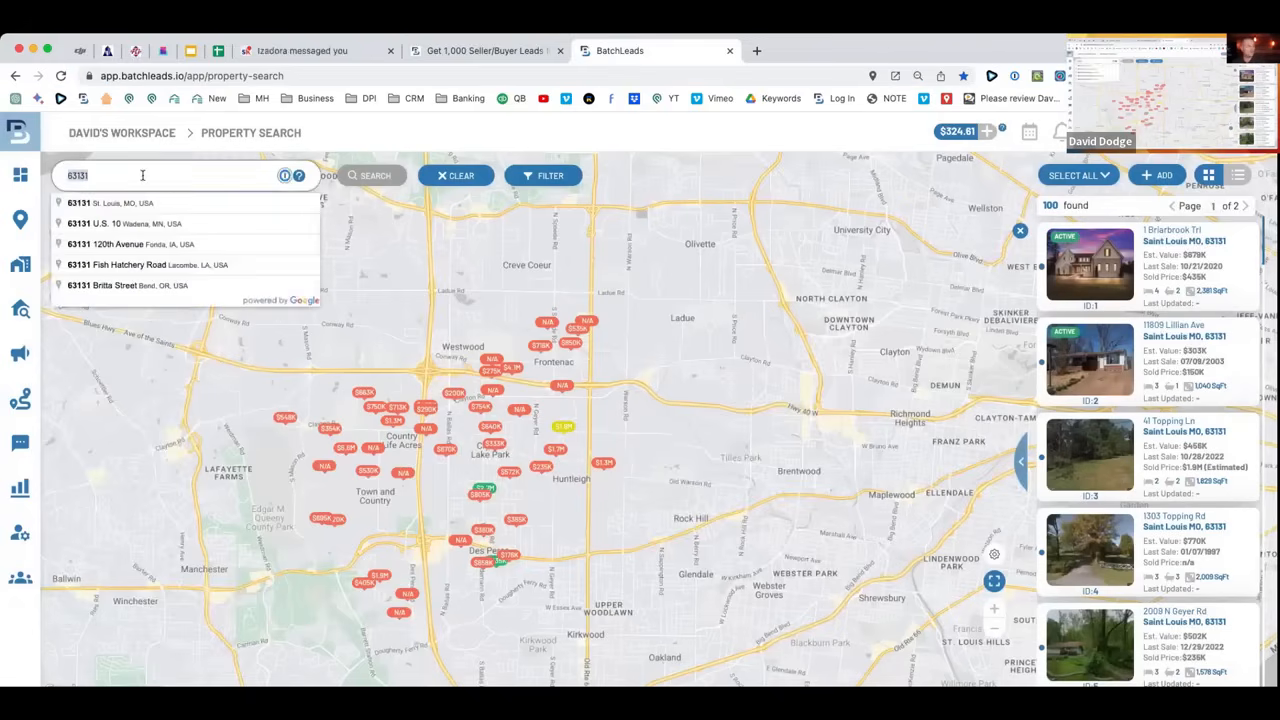
{"action": "key", "text": "BackSpace"}
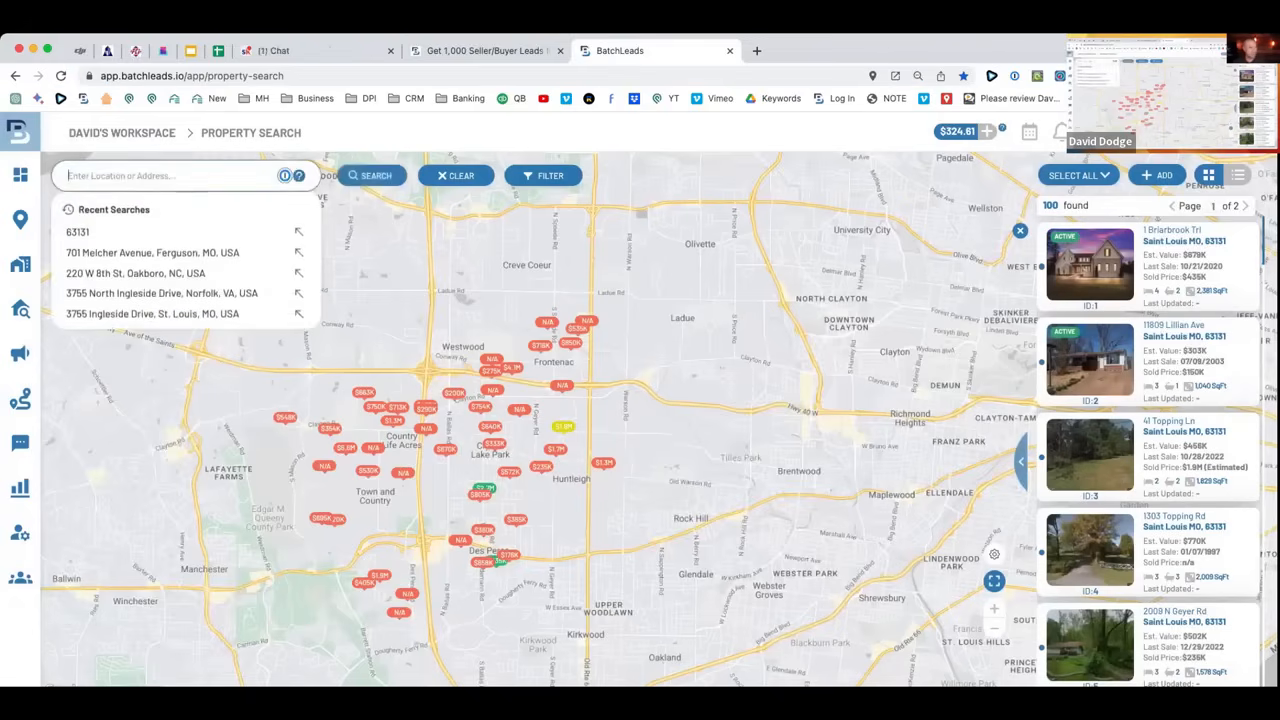
{"action": "type", "text": "county"}
{"action": "key", "text": "BackSpace"}
{"action": "key", "text": "BackSpace"}
{"action": "key", "text": "BackSpace"}
{"action": "key", "text": "BackSpace"}
{"action": "key", "text": "BackSpace"}
{"action": "key", "text": "BackSpace"}
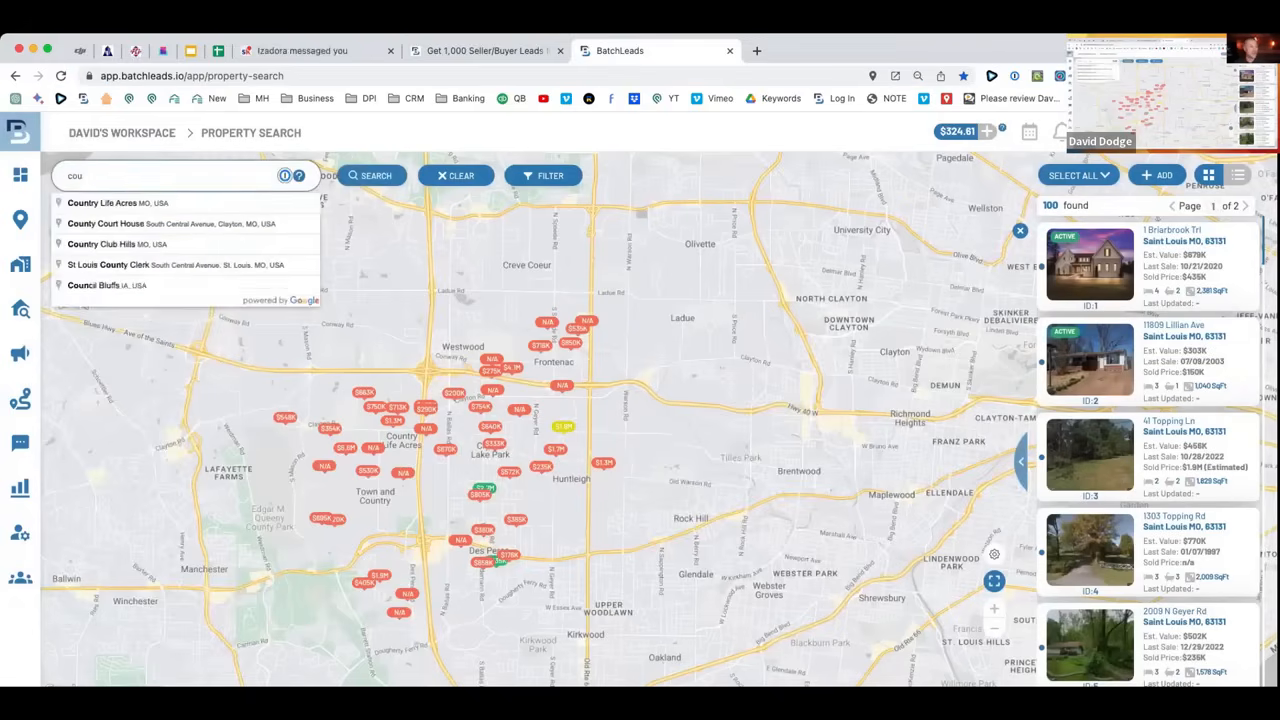
{"action": "type", "text": "st lou"}
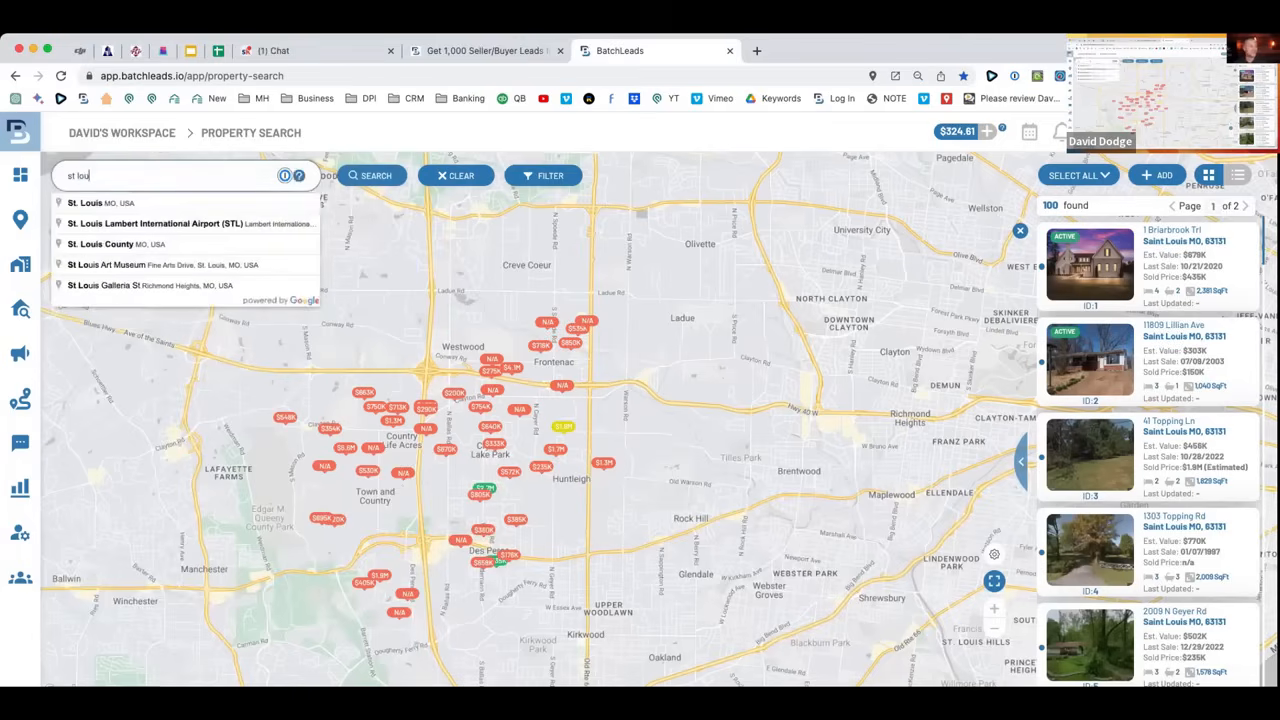
{"action": "type", "text": "is county, mo"}
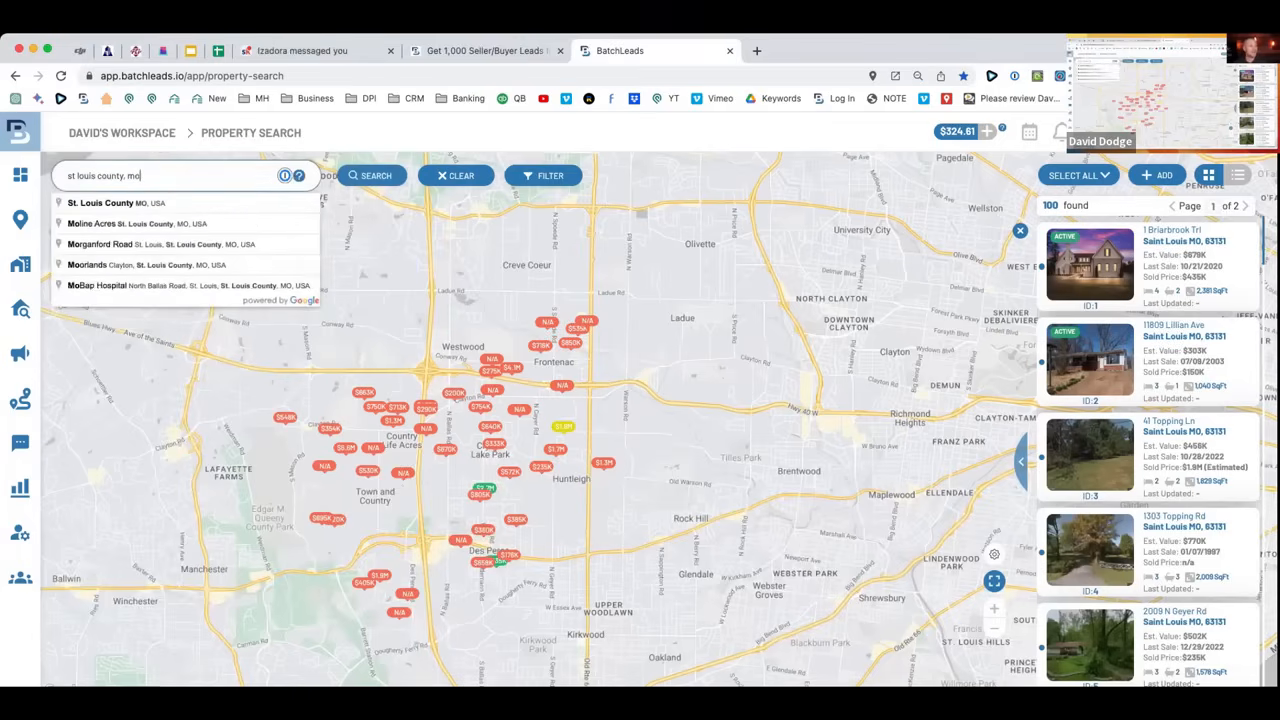
{"action": "left_click", "coordinate": [144, 203]}
{"action": "left_click", "coordinate": [378, 183]}
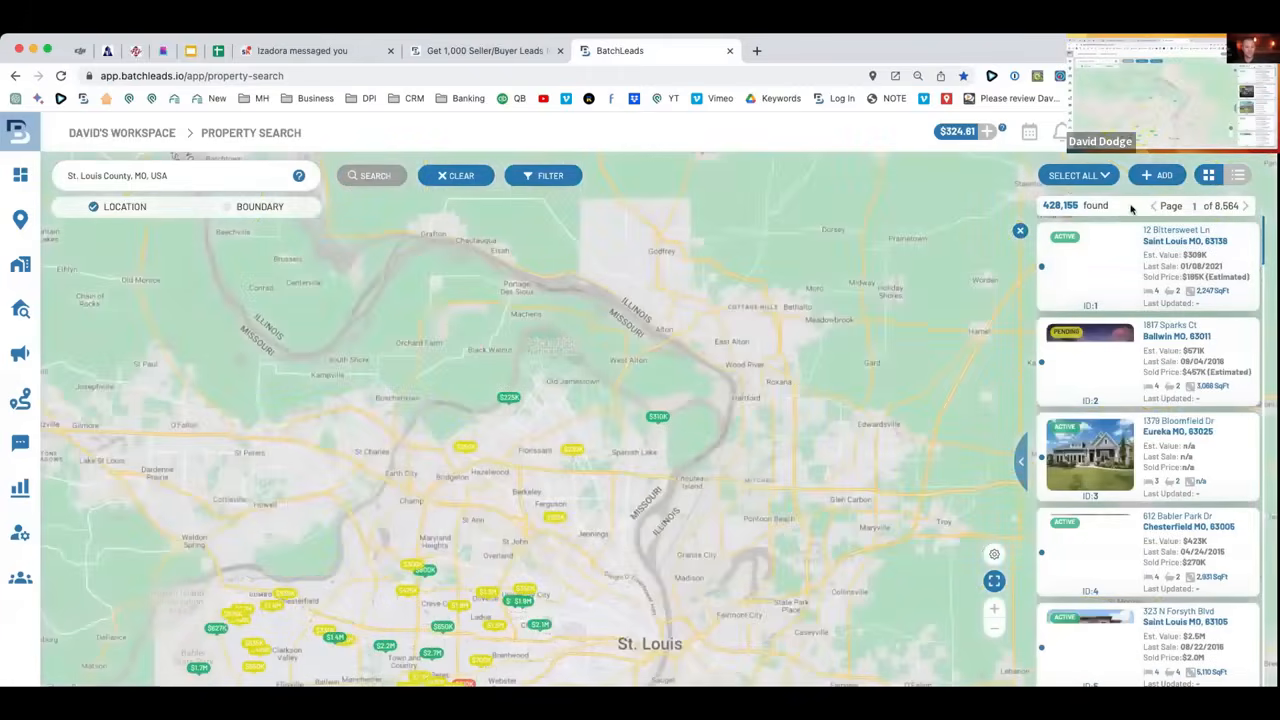
{"action": "scroll", "coordinate": [515, 305], "scroll_direction": "down", "scroll_amount": 5}
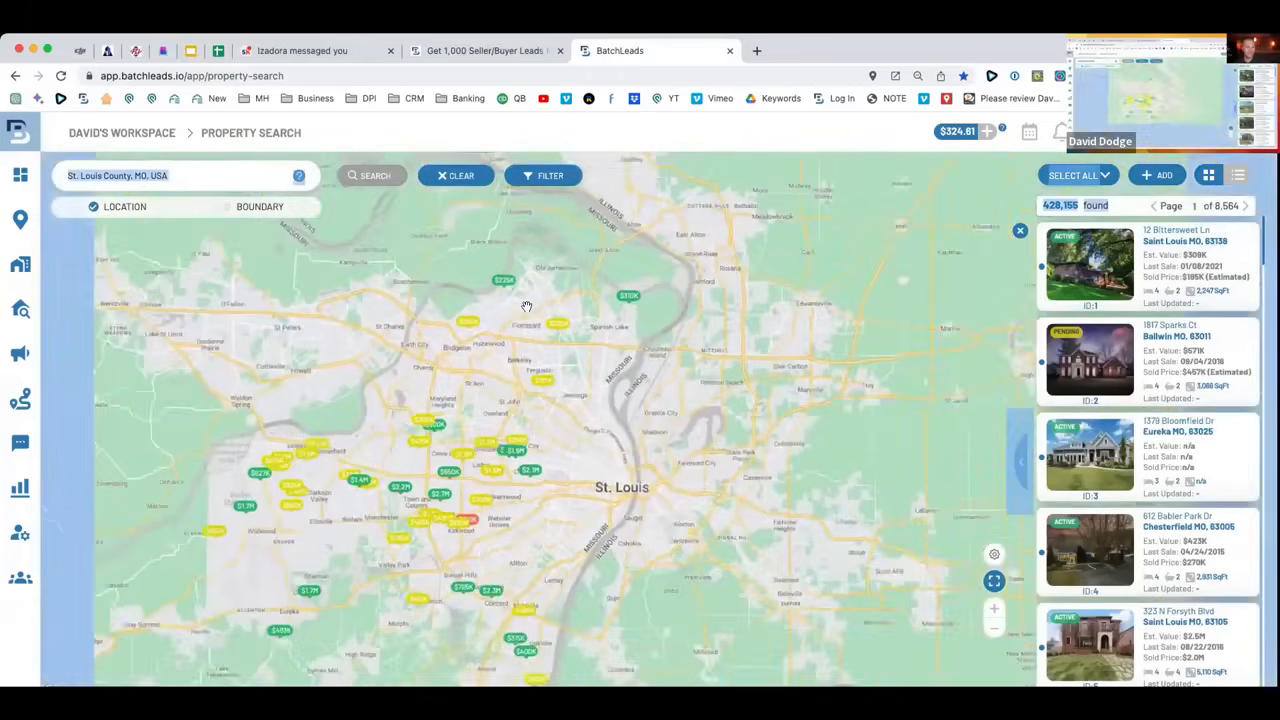
{"action": "scroll", "coordinate": [550, 360], "scroll_direction": "up", "scroll_amount": 3}
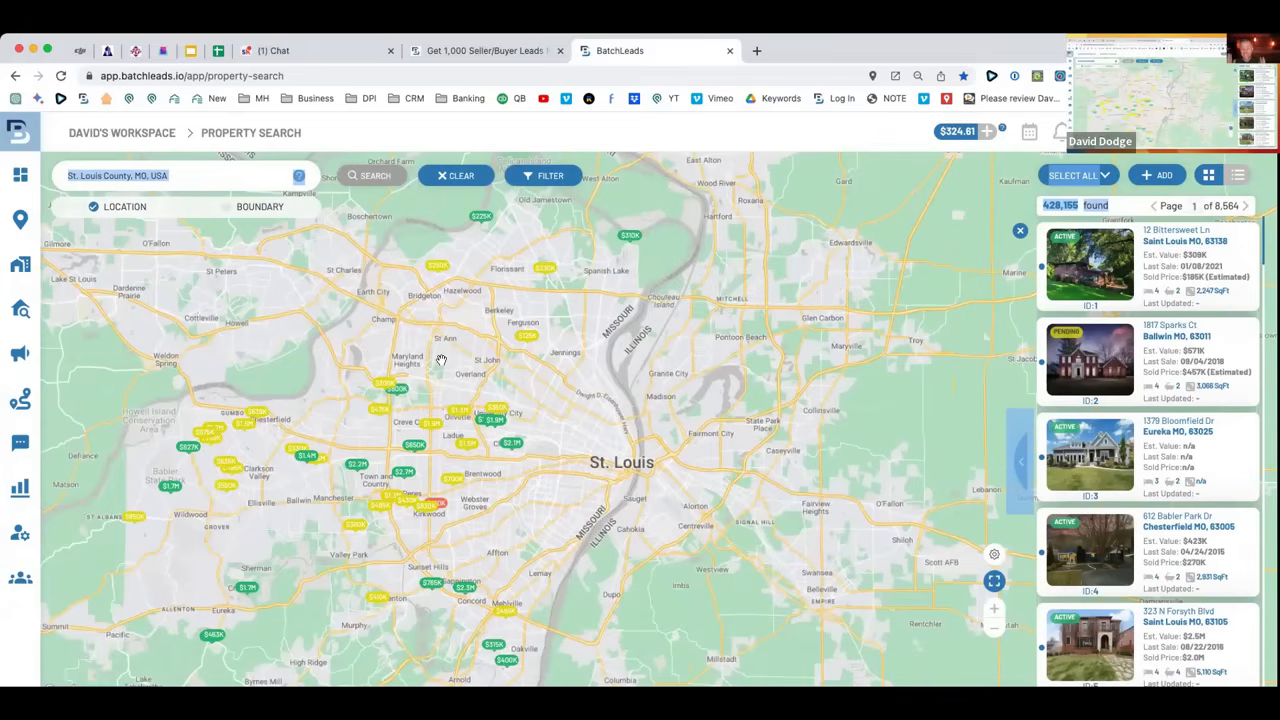
Widen the search to all of Missouri, USA.
{"action": "left_click_drag", "start_coordinate": [192, 173], "coordinate": [46, 175]}
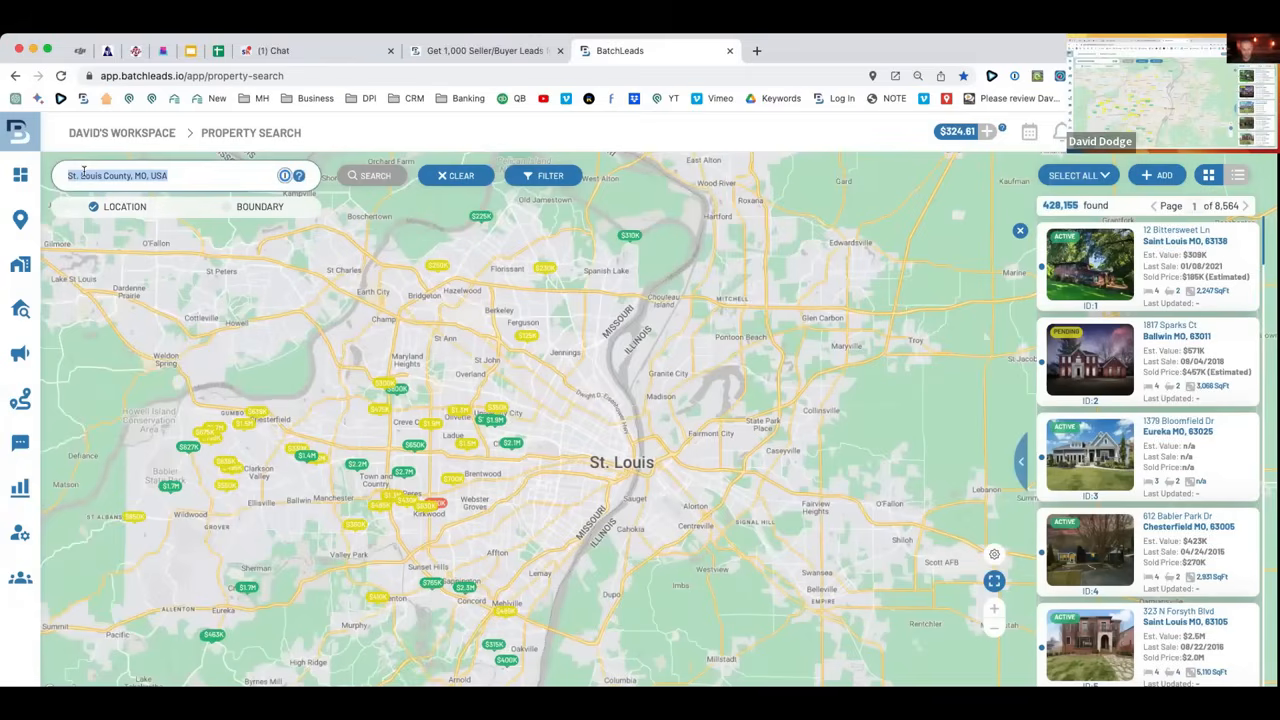
{"action": "type", "text": "misou"}
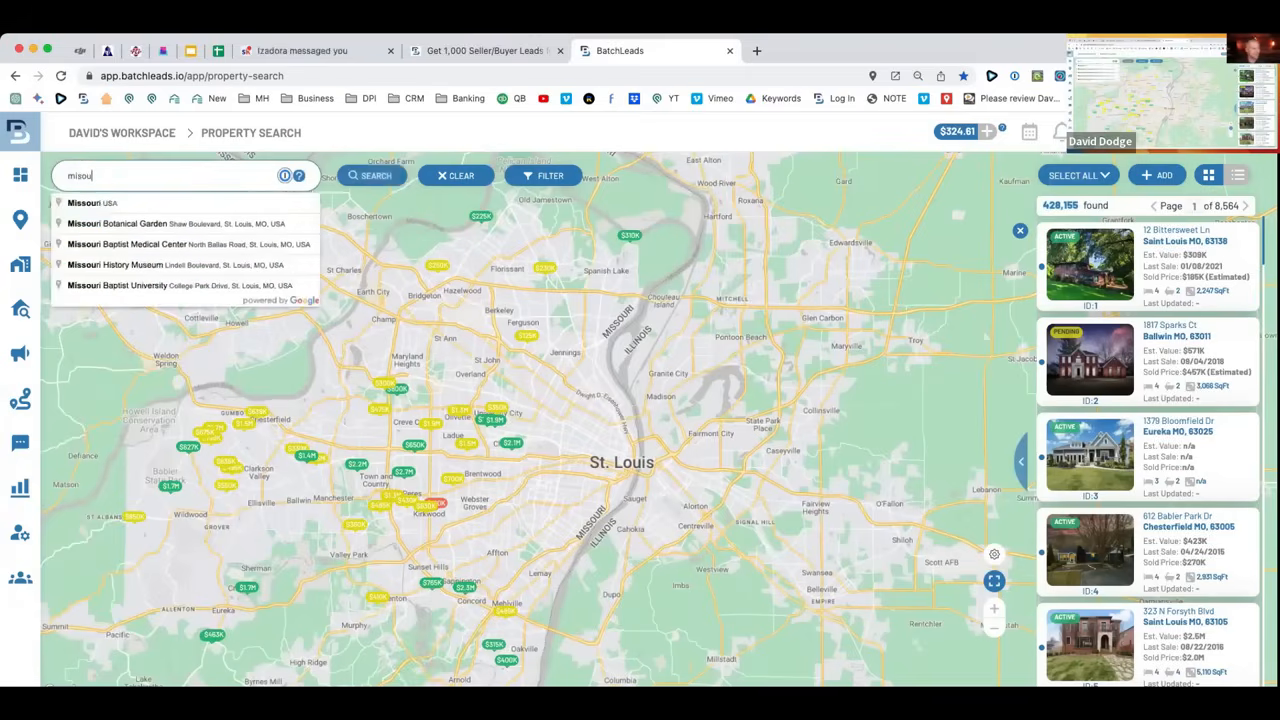
{"action": "left_click", "coordinate": [90, 203]}
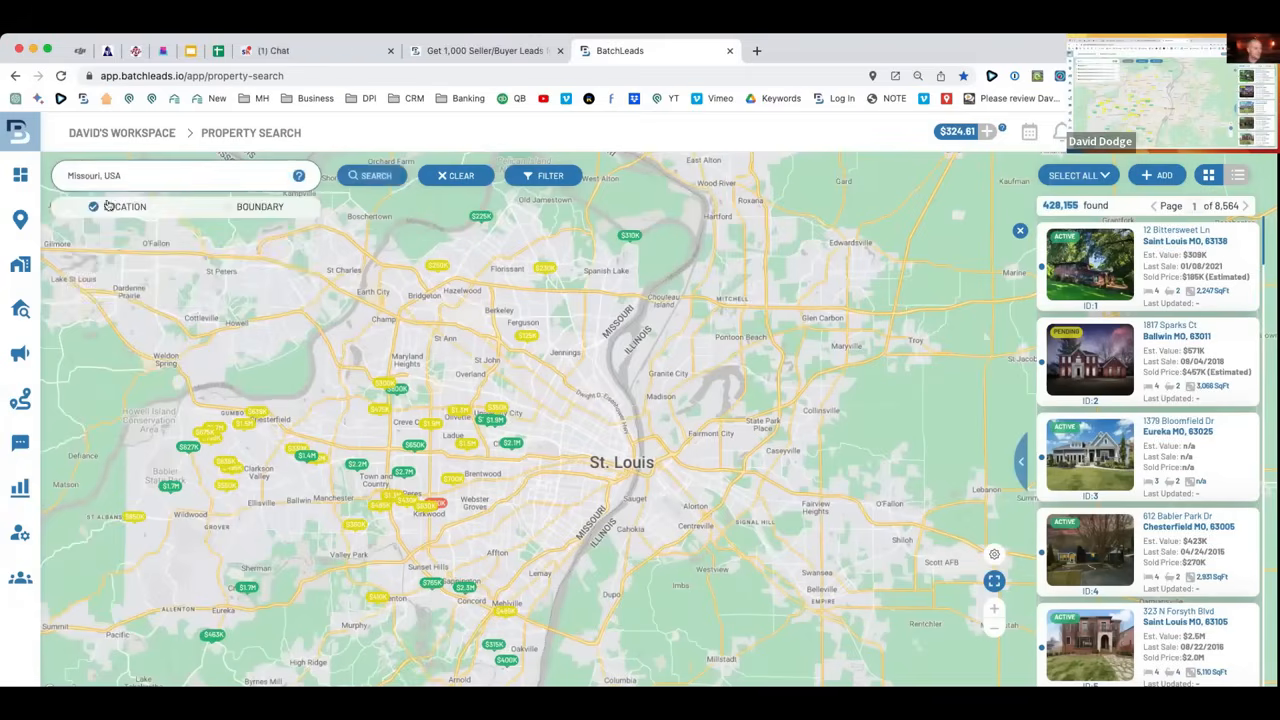
{"action": "left_click", "coordinate": [365, 186]}
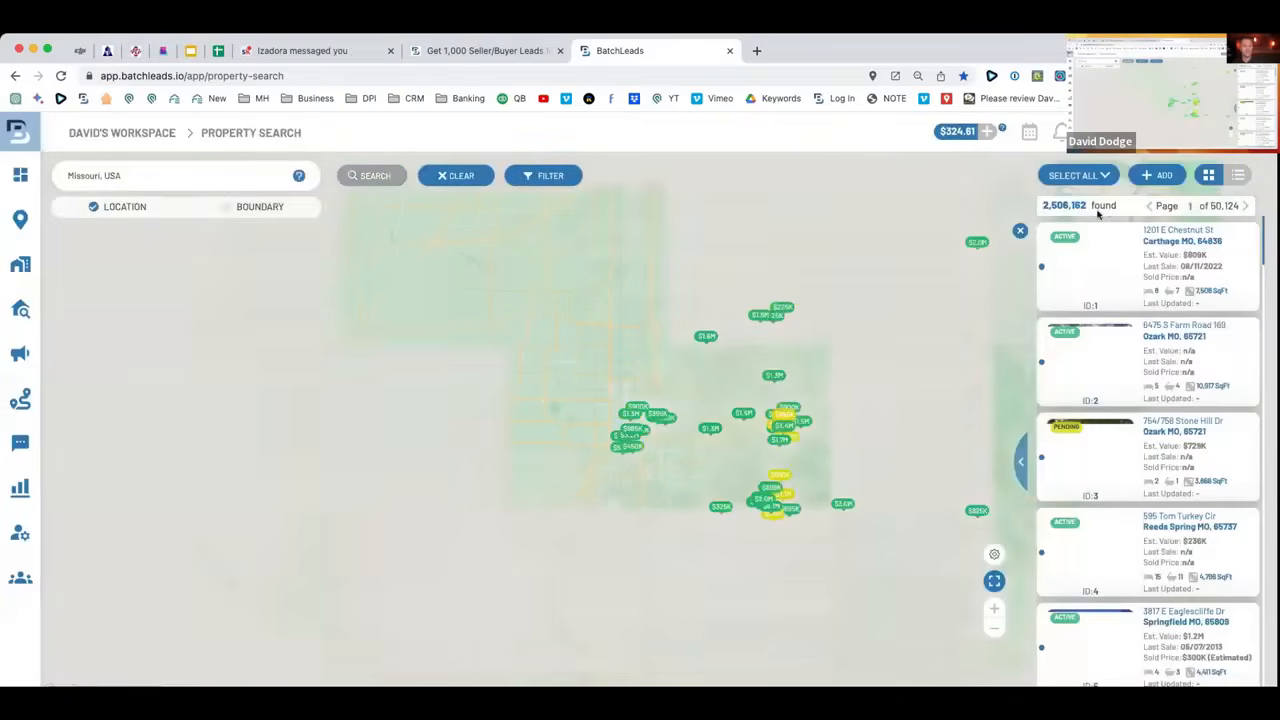
Search Kirkwood, MO, USA and confirm the 781 results.
{"action": "left_click_drag", "start_coordinate": [203, 172], "coordinate": [50, 167]}
{"action": "type", "text": "Kirkwood, MO"}
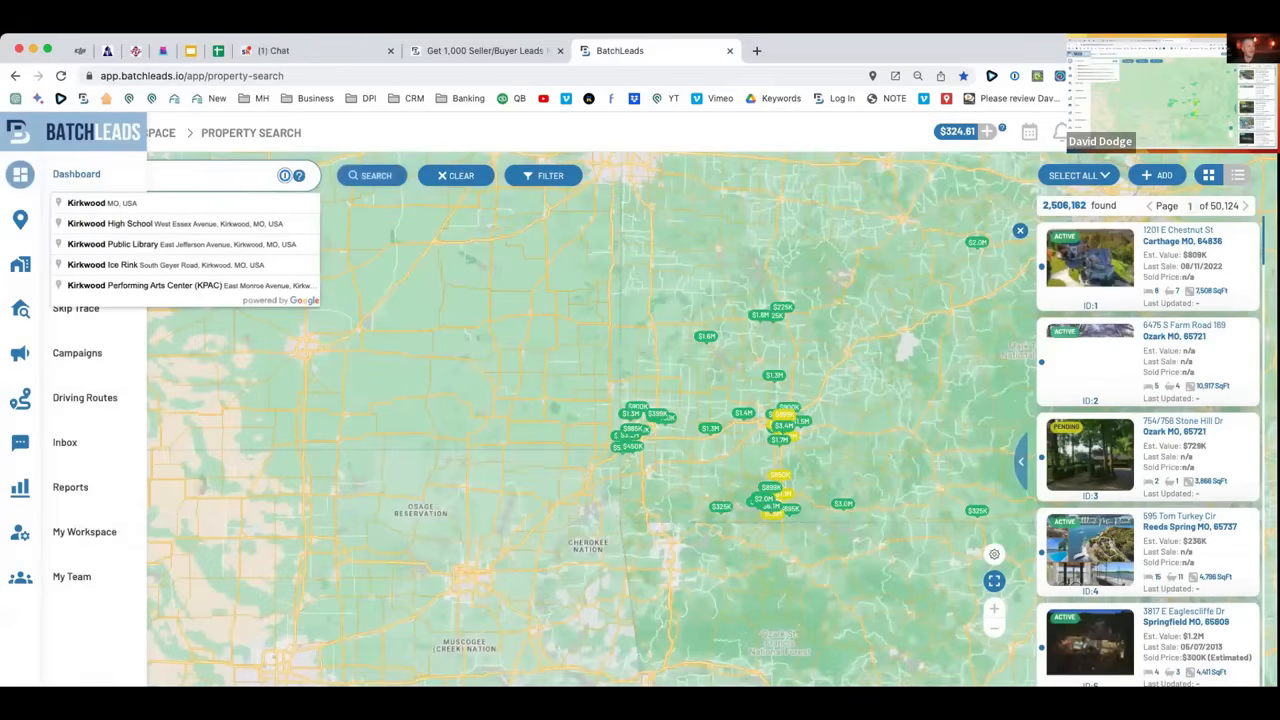
{"action": "left_click", "coordinate": [96, 204]}
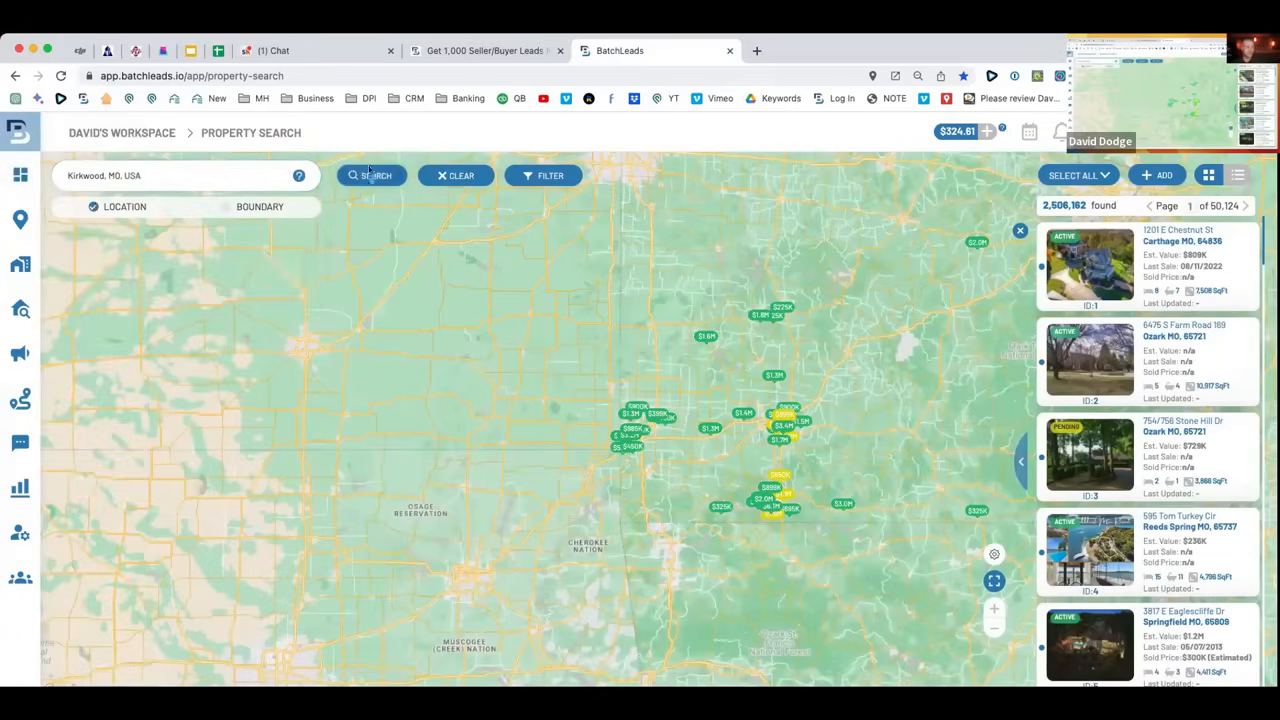
{"action": "left_click", "coordinate": [370, 175]}
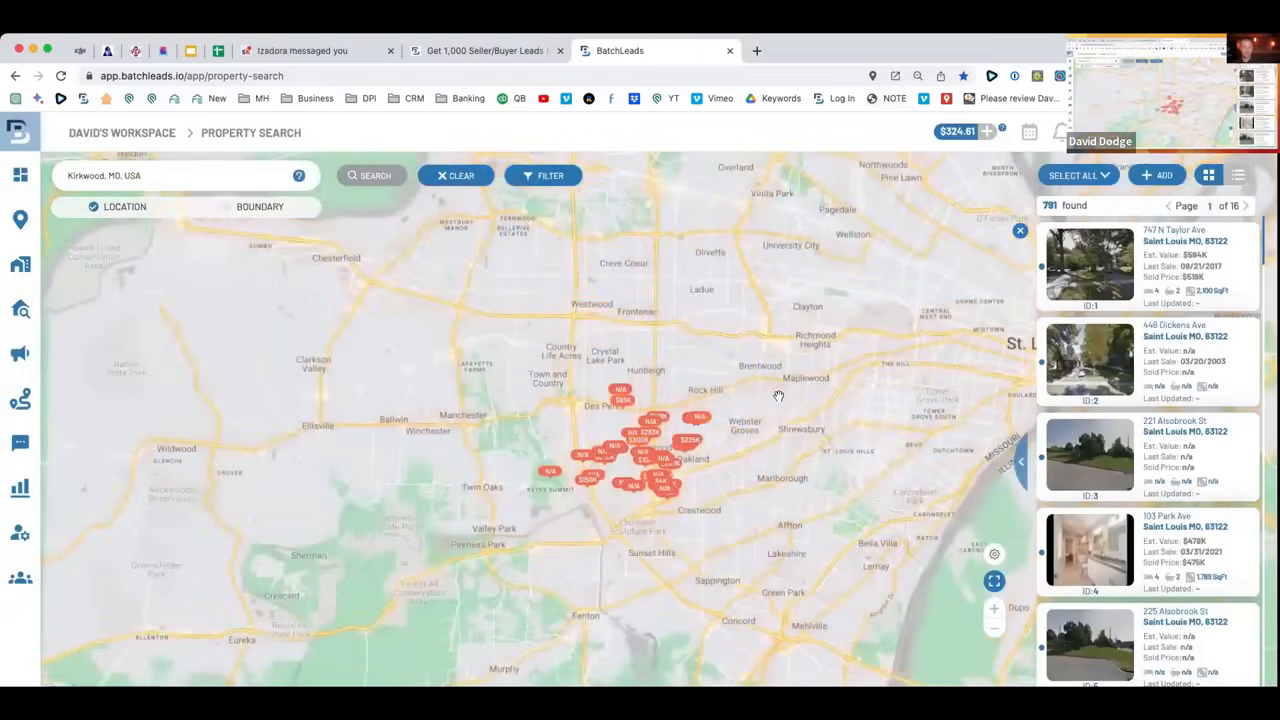
{"action": "left_click_drag", "start_coordinate": [145, 175], "coordinate": [30, 172]}
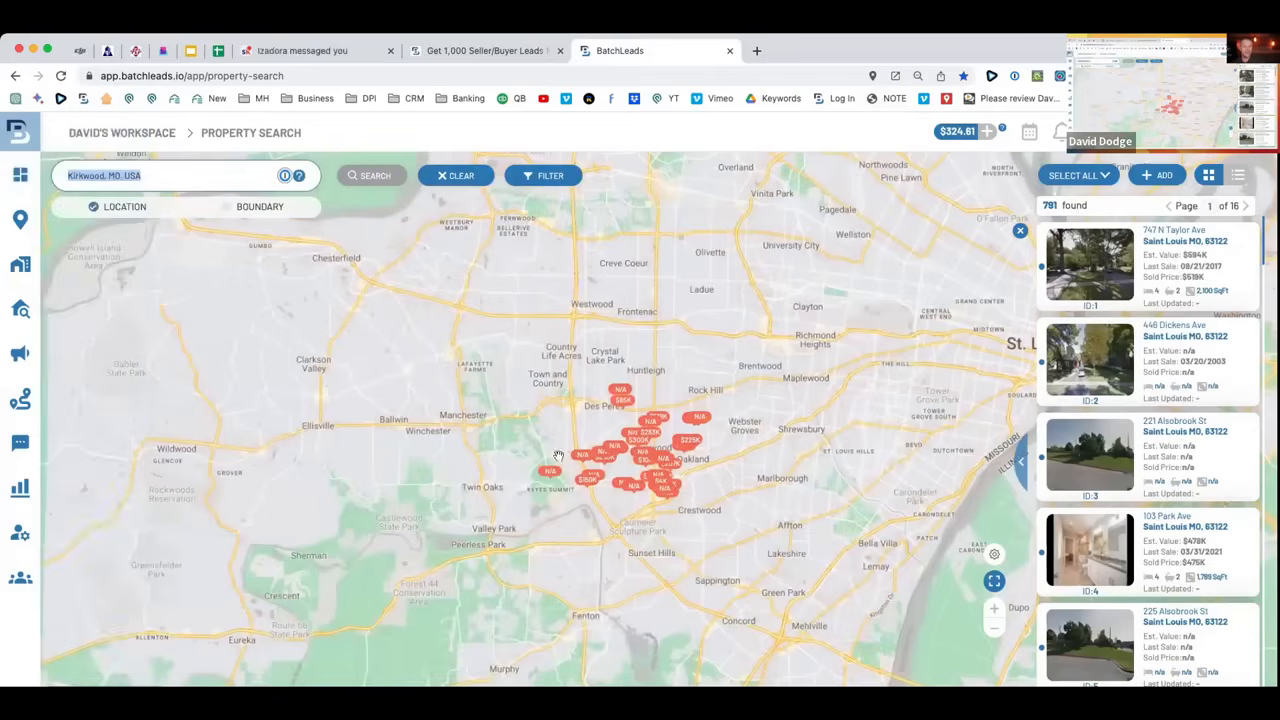
{"action": "mouse_move", "coordinate": [1060, 205]}
{"action": "left_mouse_down"}
{"action": "mouse_move", "coordinate": [1088, 203]}
{"action": "mouse_move", "coordinate": [1040, 205]}
{"action": "left_mouse_up"}
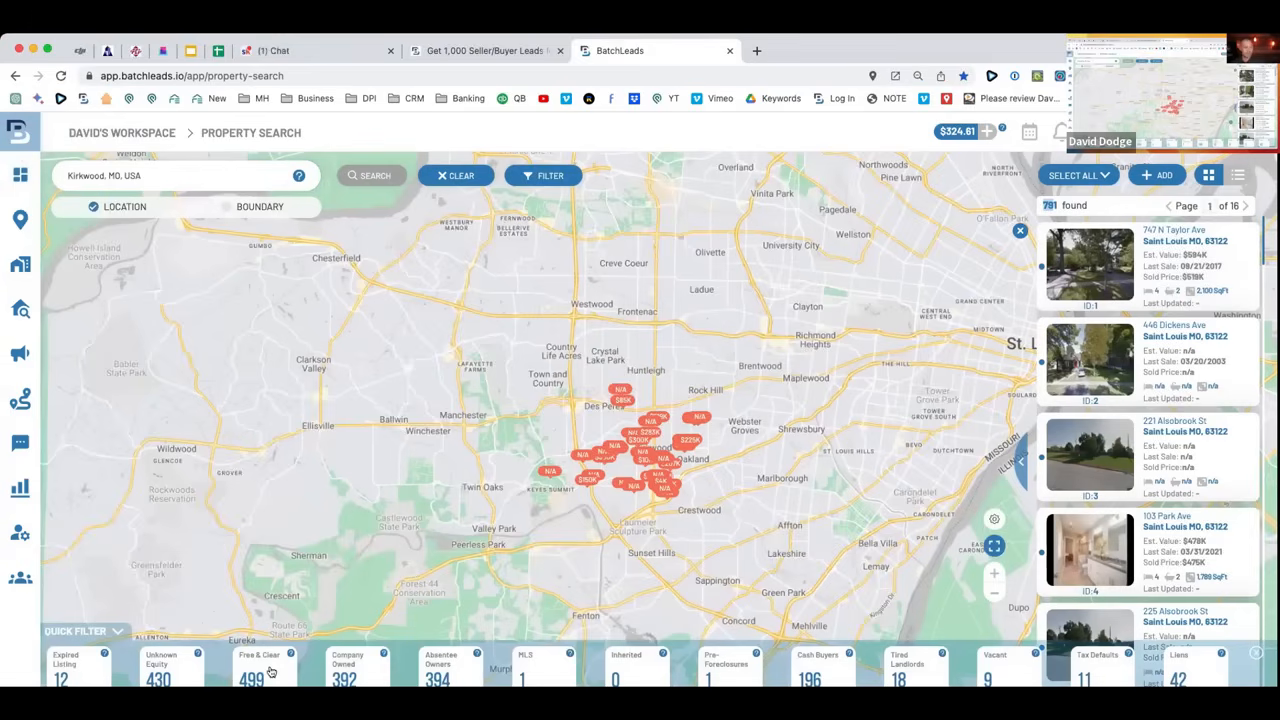
Filter the Kirkwood results to the 394 absentee owners and open the advanced search filters.
{"action": "left_click", "coordinate": [460, 676]}
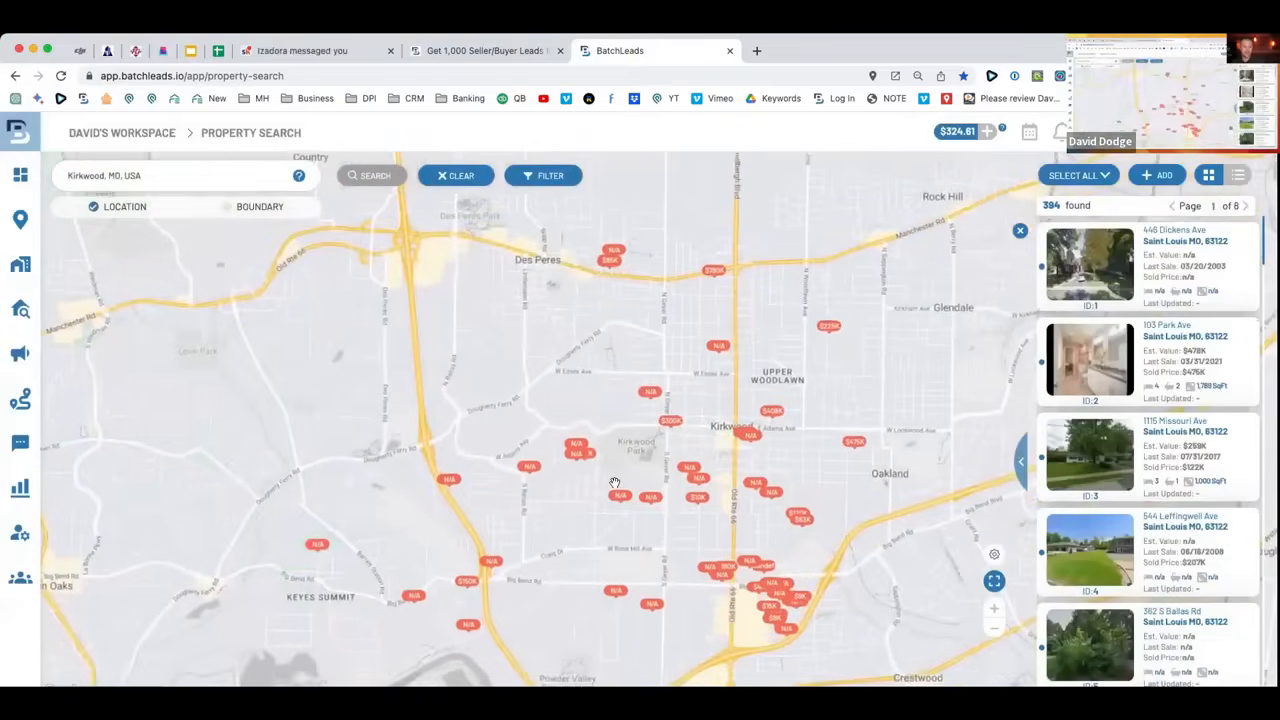
{"action": "left_click", "coordinate": [545, 176]}
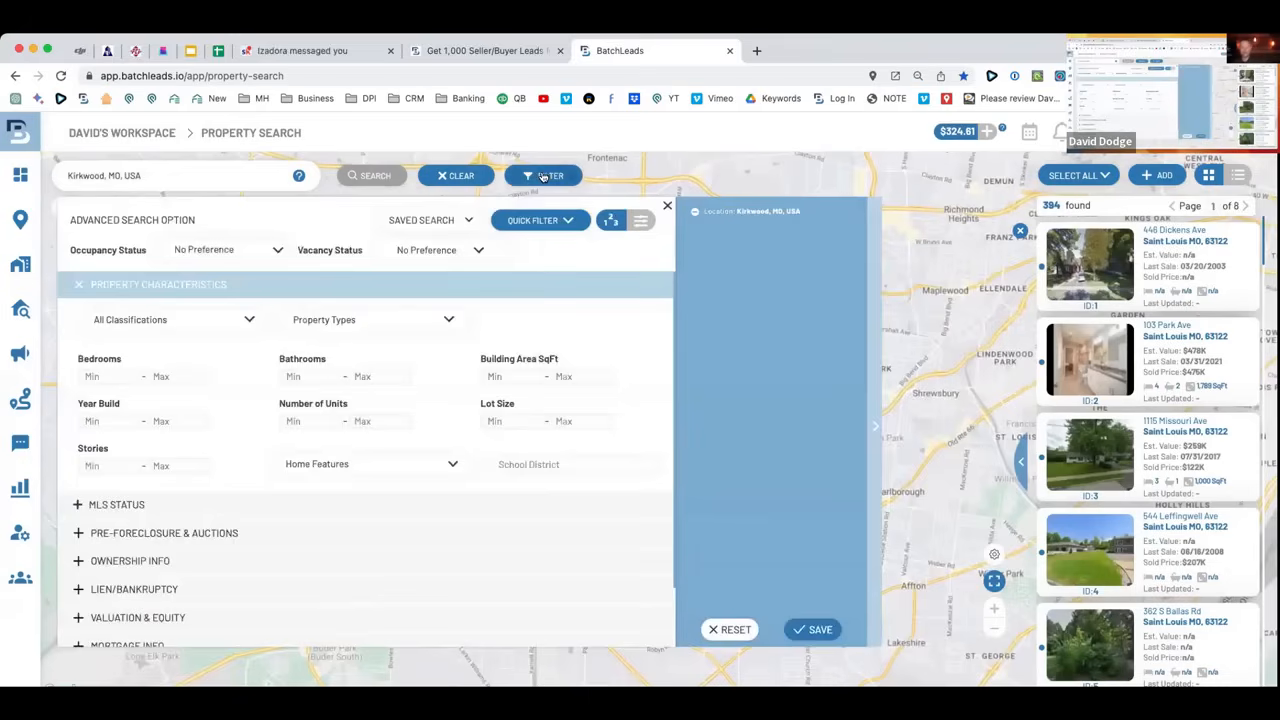
Require not on market, minimum 50% estimated equity and 2+ years owned, then apply for 145 results.
{"action": "scroll", "coordinate": [155, 492], "scroll_direction": "down", "scroll_amount": 1}
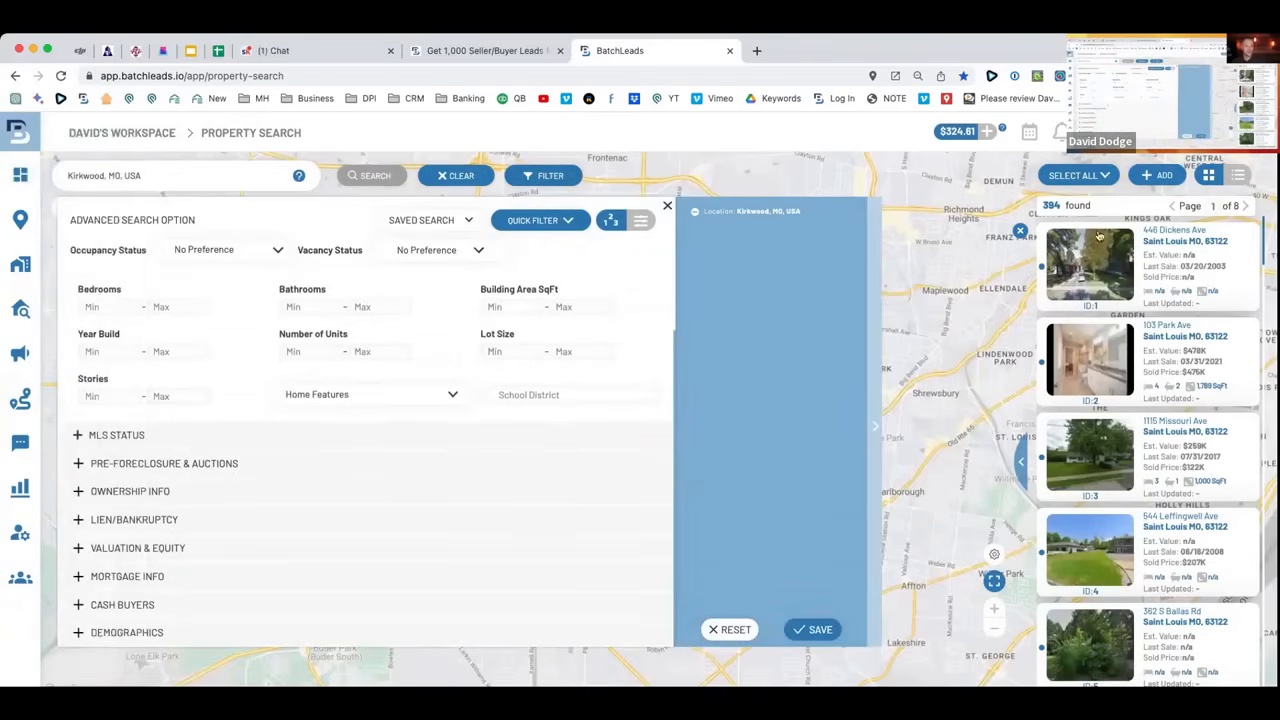
{"action": "left_click", "coordinate": [82, 436]}
{"action": "left_click", "coordinate": [161, 342]}
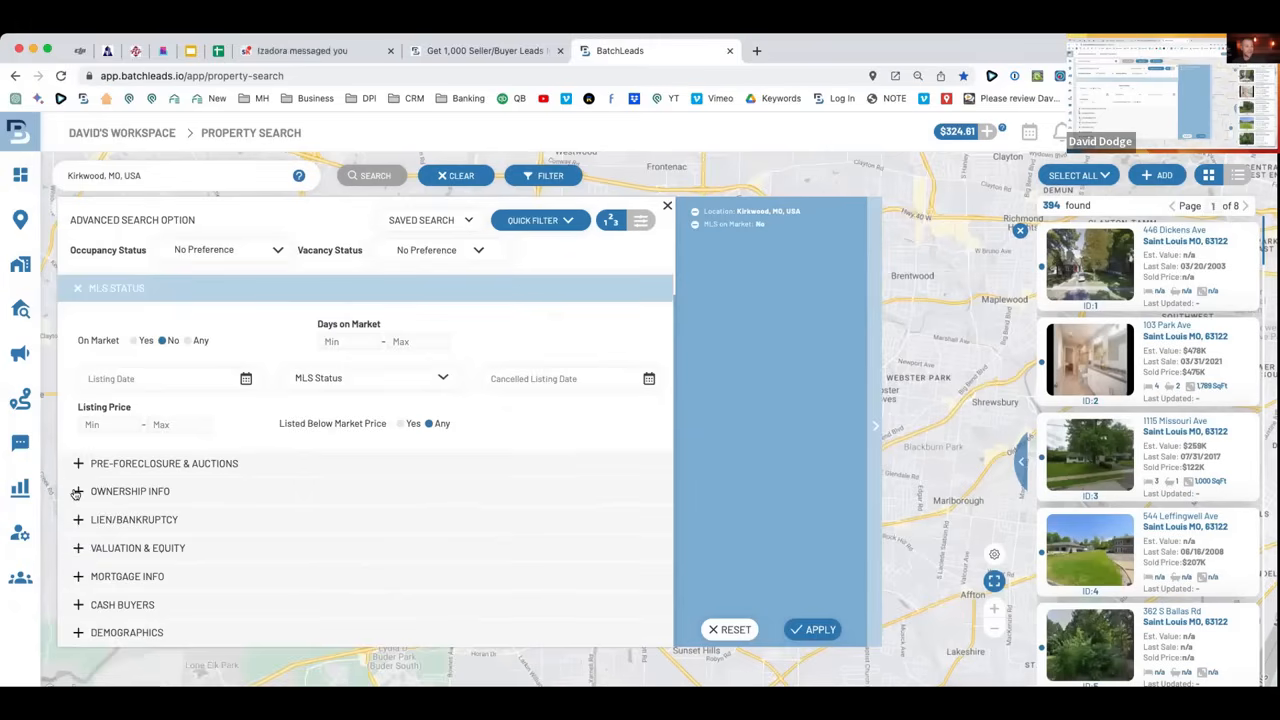
{"action": "left_click", "coordinate": [78, 548]}
{"action": "left_click", "coordinate": [414, 496]}
{"action": "type", "text": "50"}
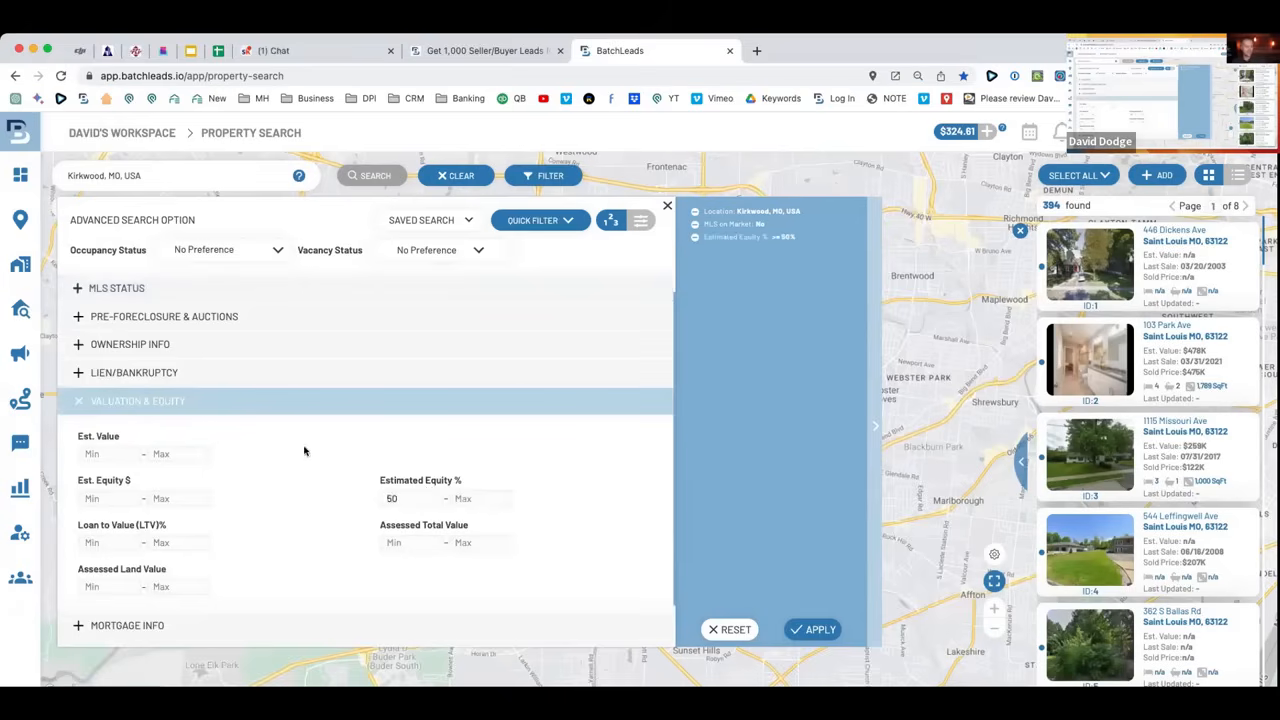
{"action": "left_click", "coordinate": [80, 288]}
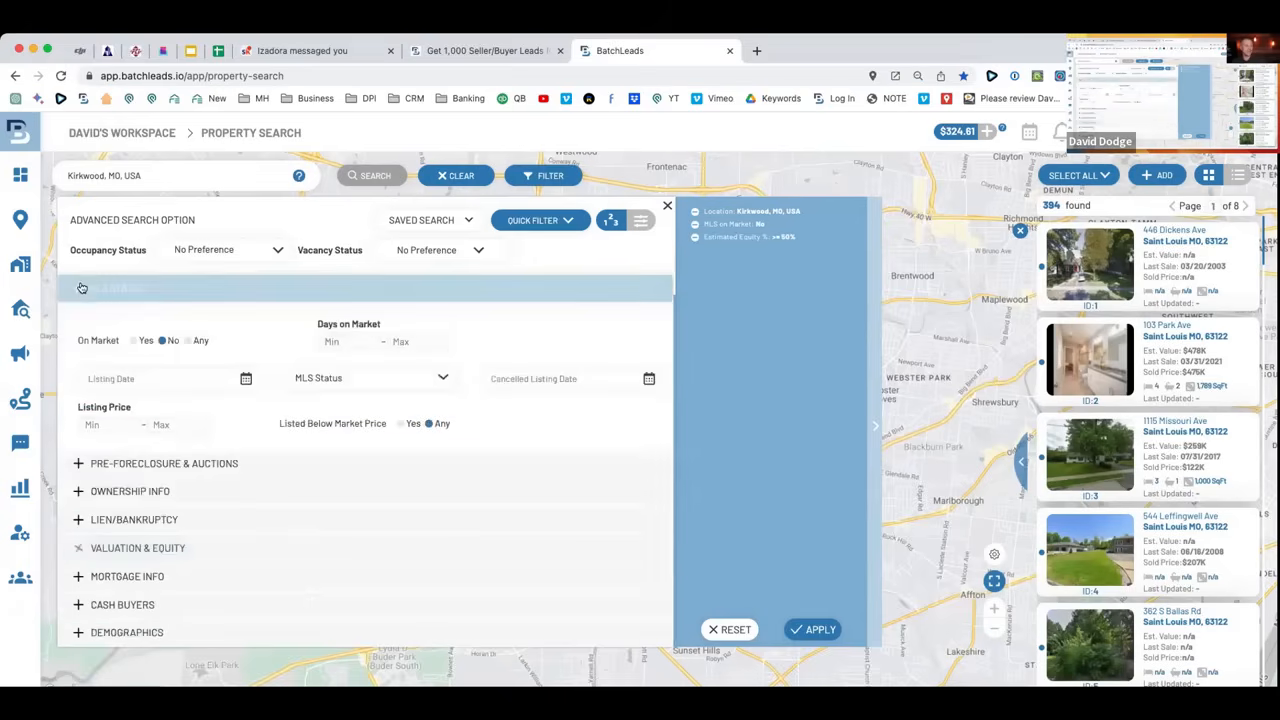
{"action": "left_click", "coordinate": [75, 491]}
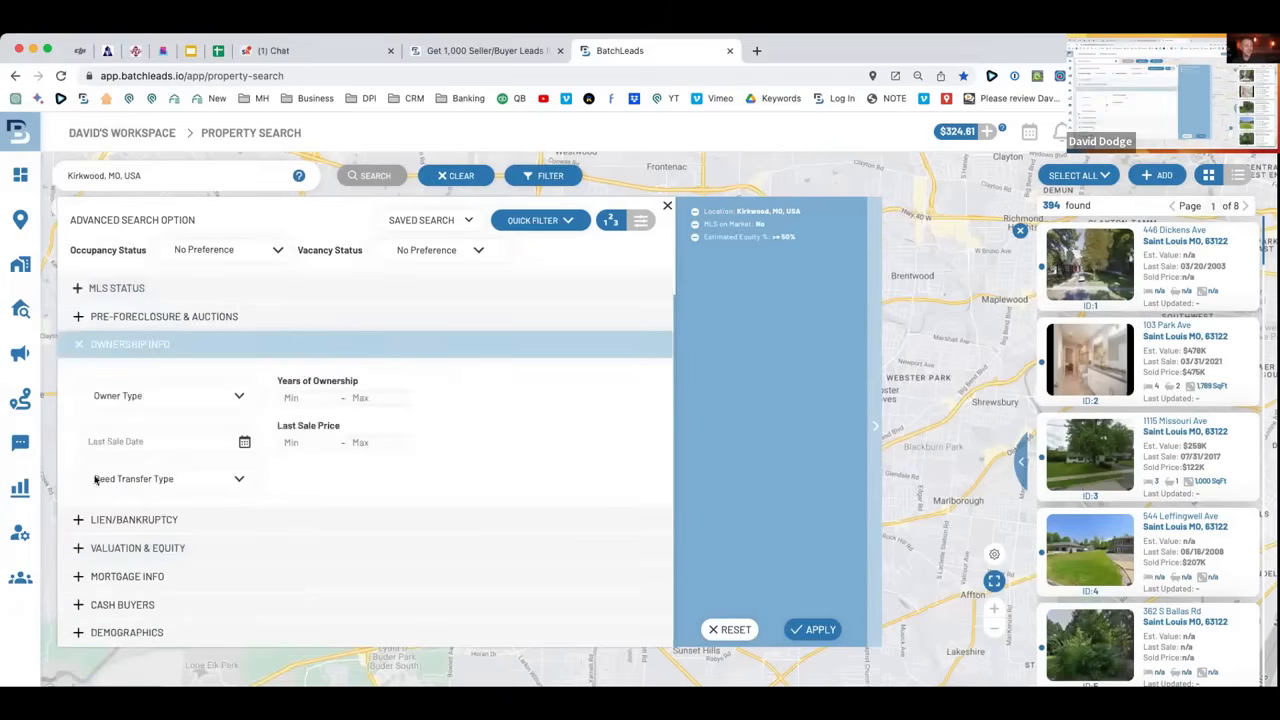
{"action": "left_click", "coordinate": [314, 395]}
{"action": "type", "text": "2"}
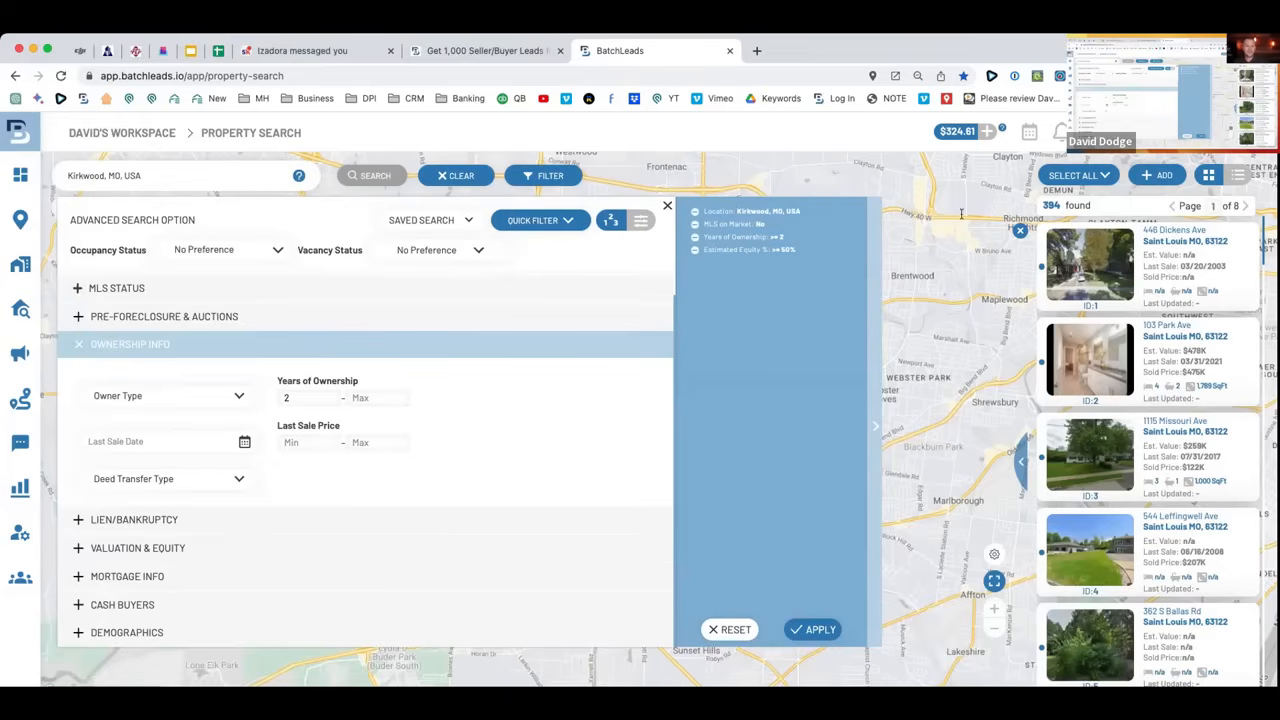
{"action": "left_click", "coordinate": [820, 631]}
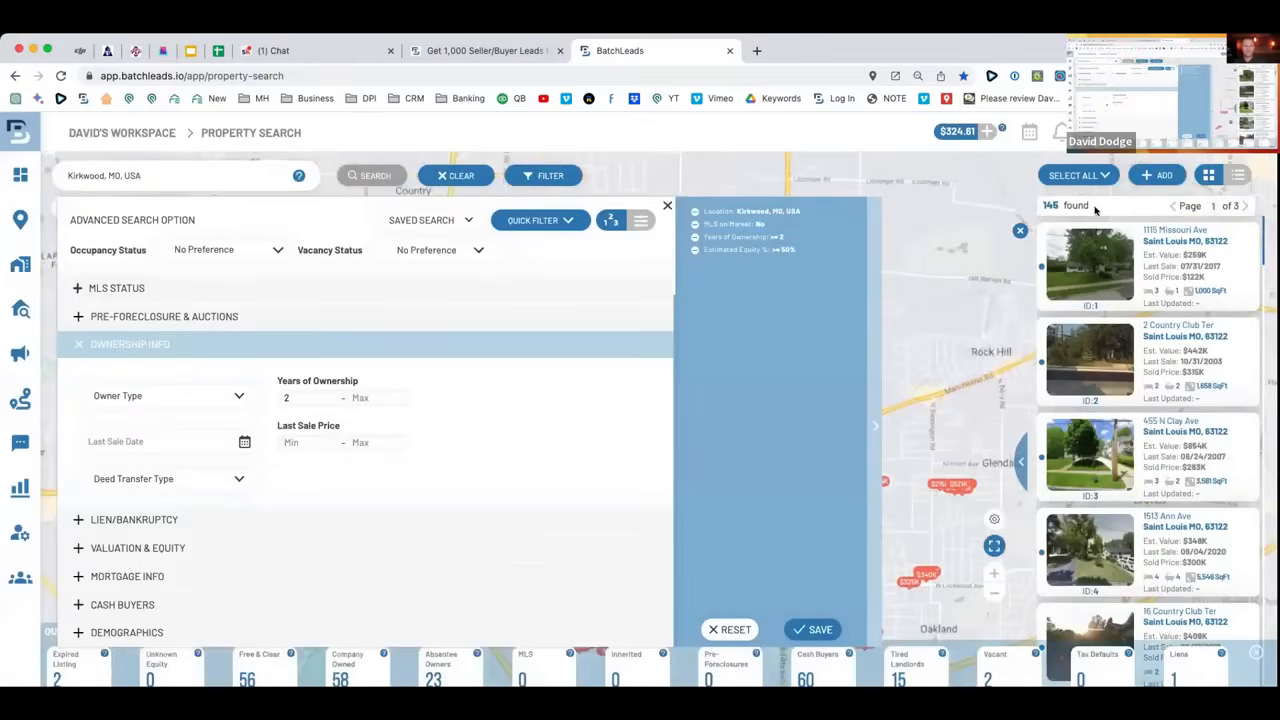
Close the advanced search panel and pan the map around the Kirkwood property markers.
{"action": "left_click_drag", "start_coordinate": [1095, 209], "coordinate": [1052, 207]}
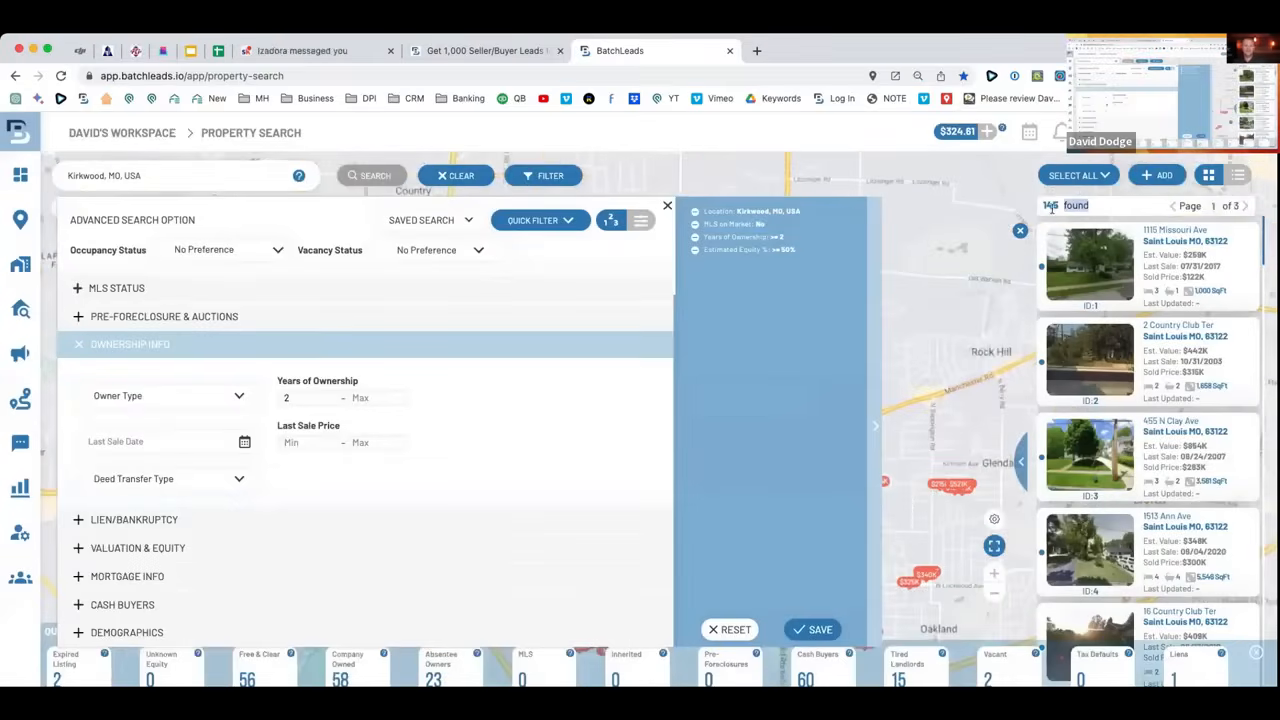
{"action": "left_click", "coordinate": [830, 262]}
{"action": "scroll", "coordinate": [793, 437], "scroll_direction": "down", "scroll_amount": 3}
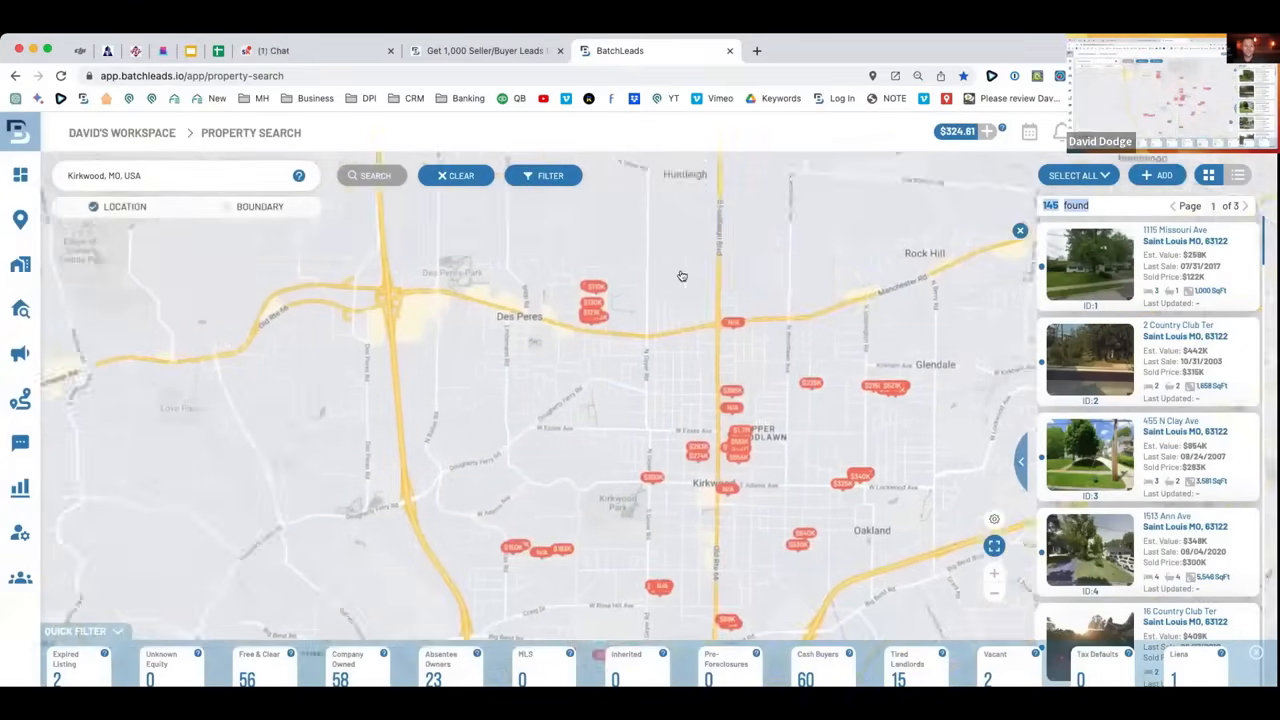
{"action": "scroll", "coordinate": [888, 340], "scroll_direction": "down", "scroll_amount": 2}
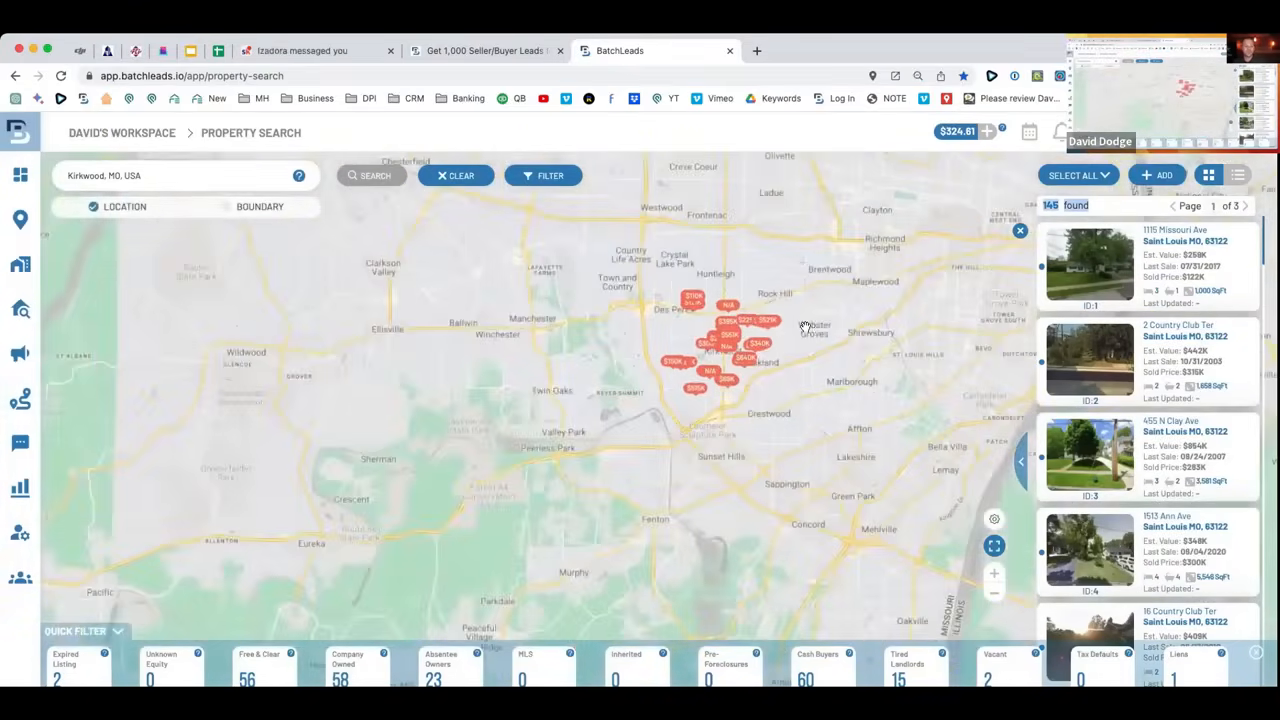
{"action": "scroll", "coordinate": [806, 326], "scroll_direction": "up", "scroll_amount": 2}
{"action": "left_click_drag", "start_coordinate": [788, 346], "coordinate": [683, 410]}
{"action": "scroll", "coordinate": [516, 575], "scroll_direction": "up", "scroll_amount": 2}
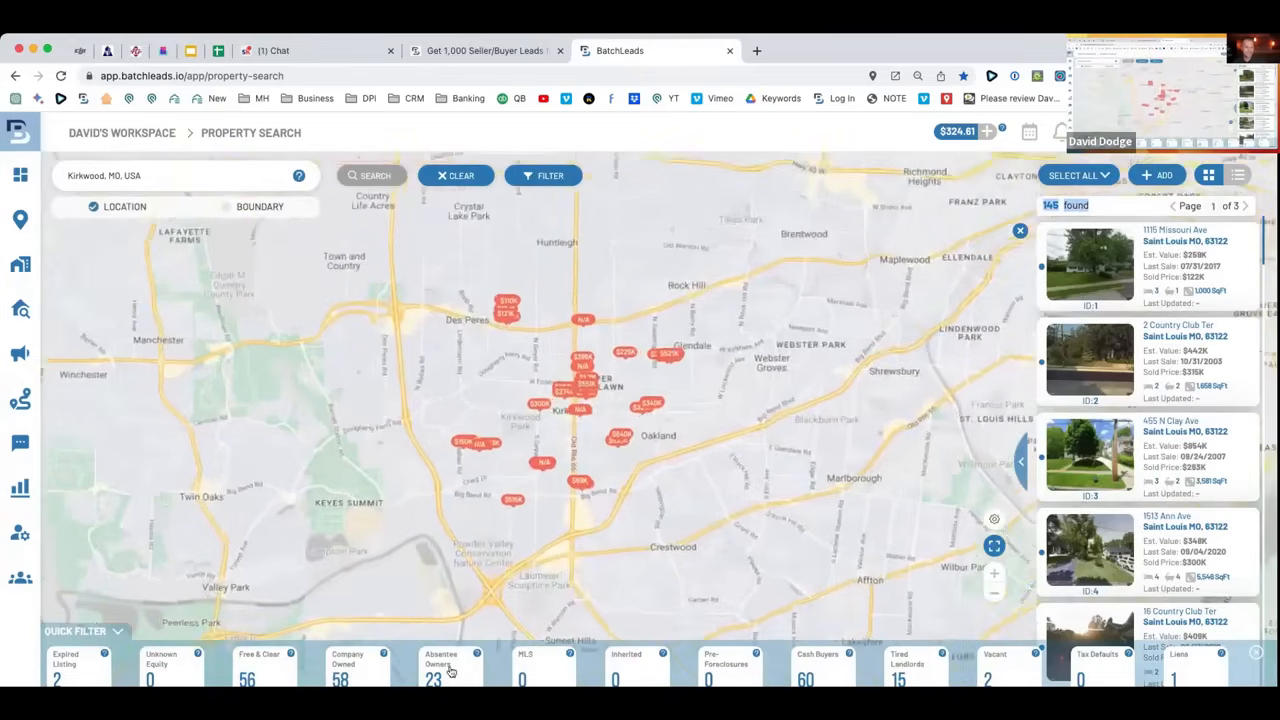
{"action": "scroll", "coordinate": [645, 484], "scroll_direction": "down", "scroll_amount": 2}
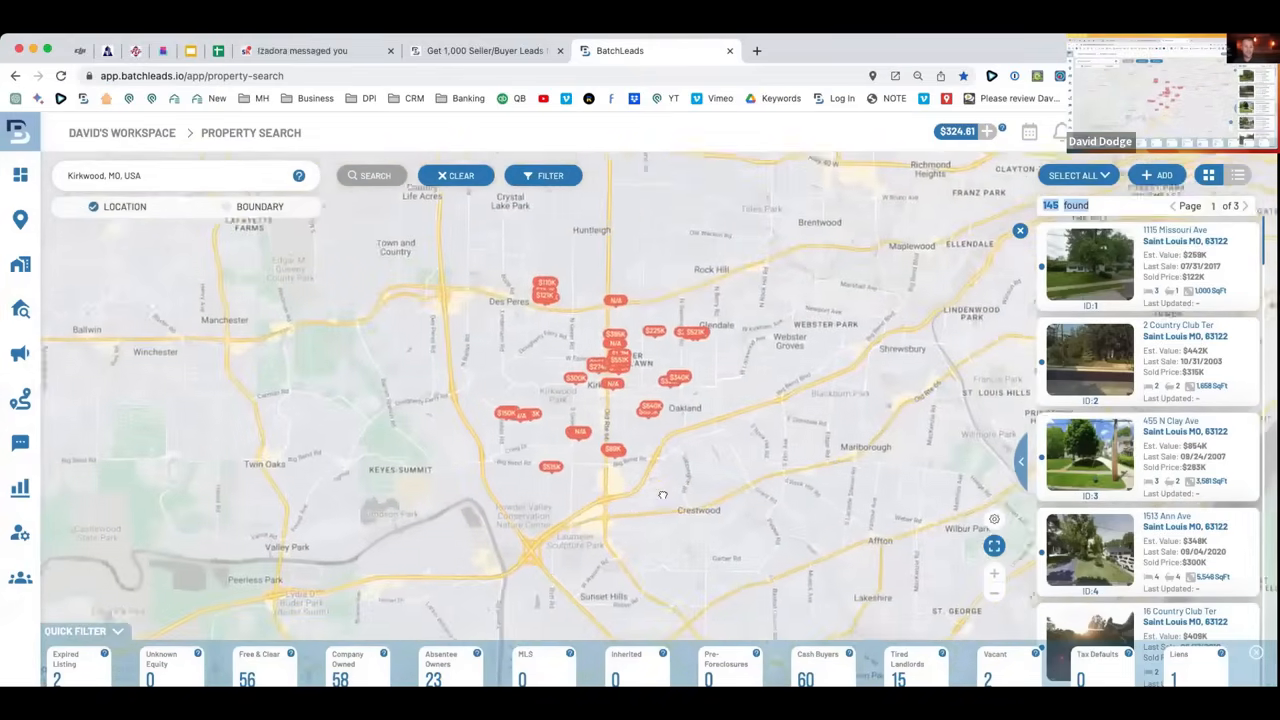
{"action": "left_click_drag", "start_coordinate": [574, 345], "coordinate": [694, 452]}
Select all 145 results and add them to a list.
{"action": "left_click", "coordinate": [1095, 176]}
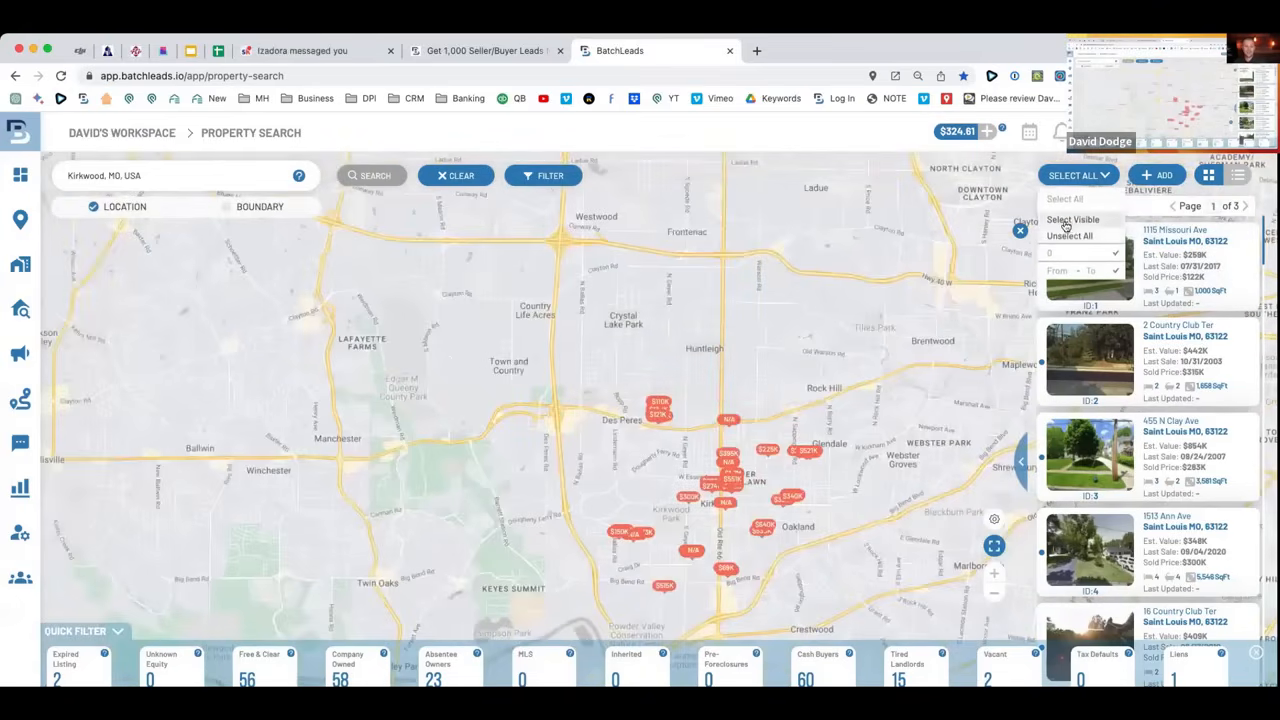
{"action": "left_click", "coordinate": [1066, 222]}
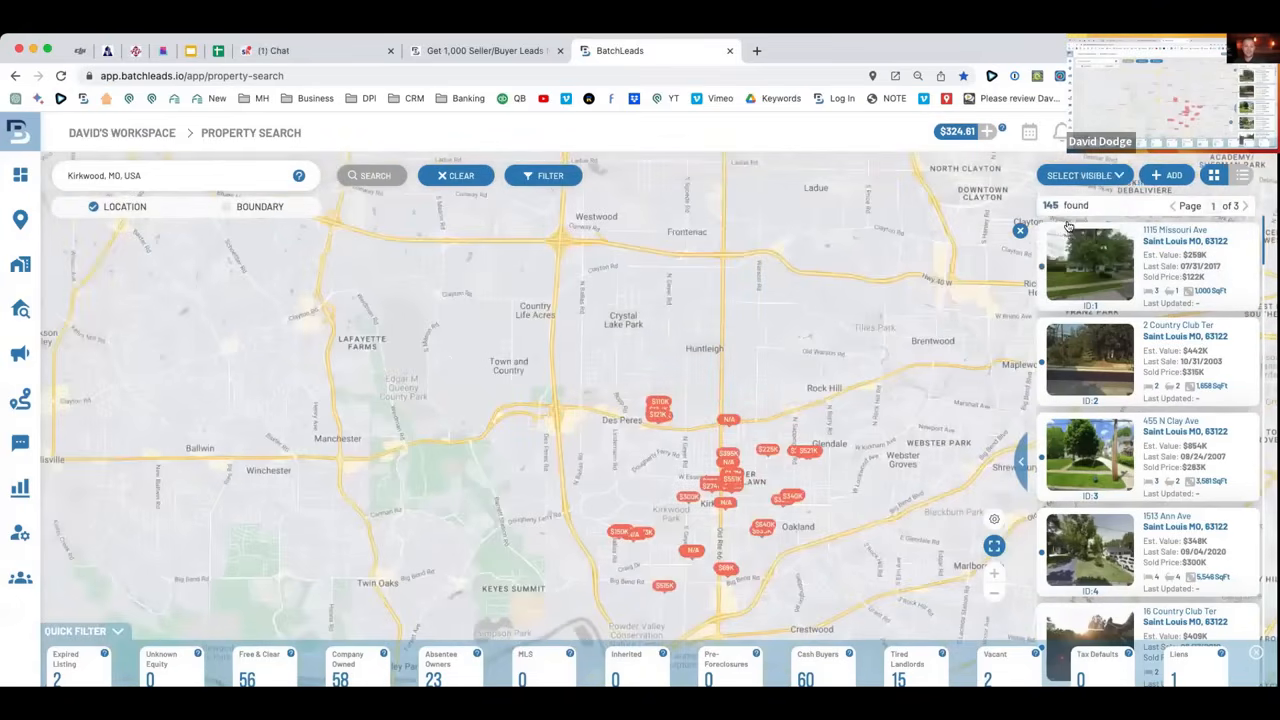
{"action": "left_click", "coordinate": [1115, 176]}
{"action": "left_click", "coordinate": [1114, 206]}
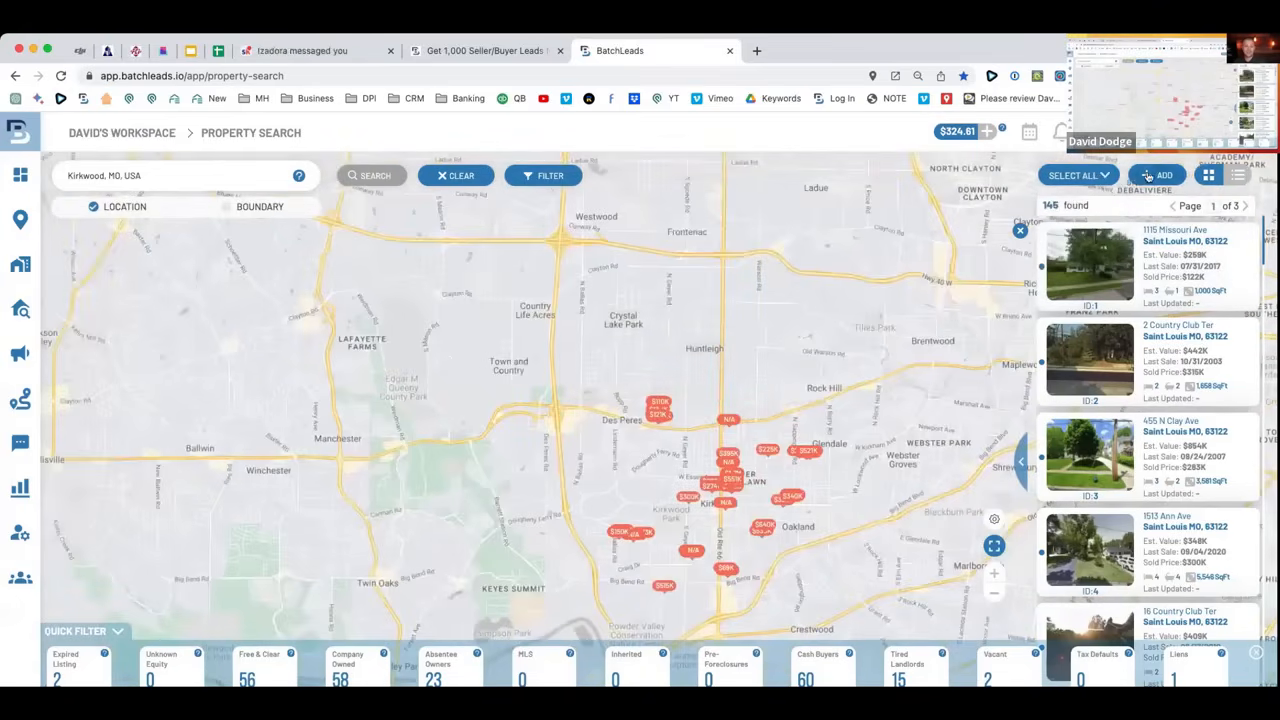
Create a new list named 'Kirkwood, mo absentee - With Filters - 3/20/23'.
{"action": "left_click", "coordinate": [622, 185]}
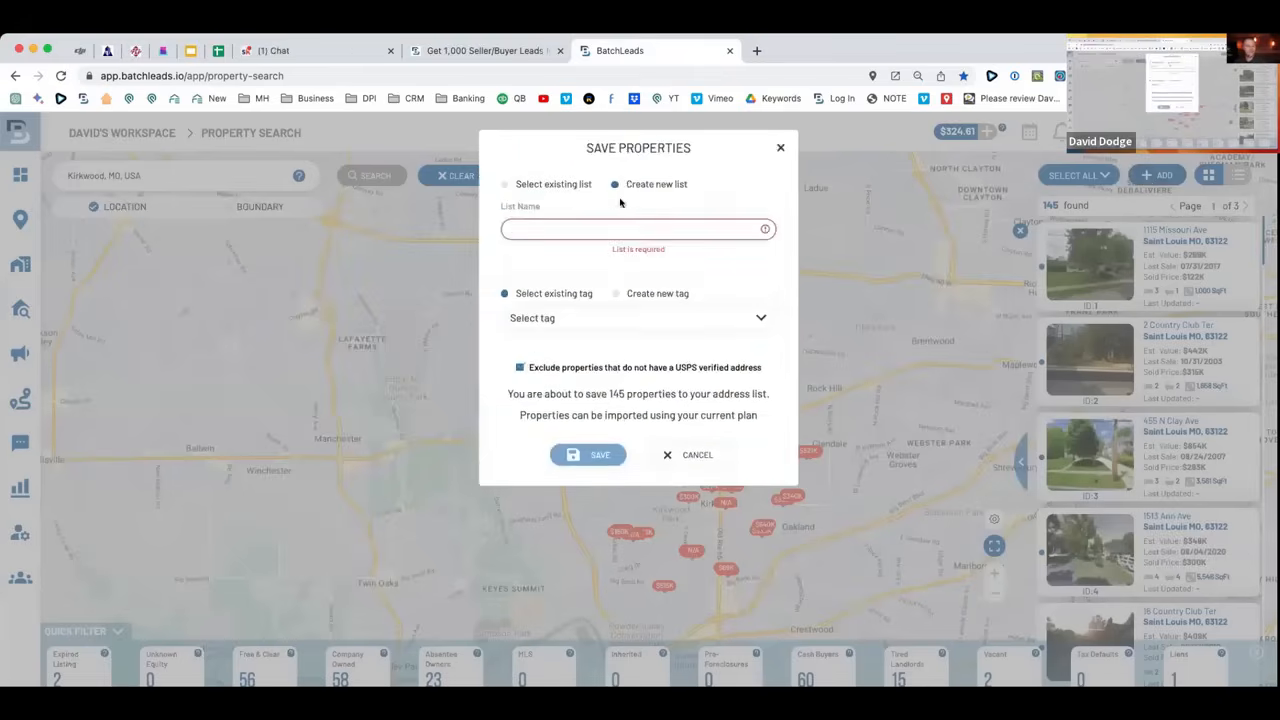
{"action": "left_click", "coordinate": [615, 228]}
{"action": "type", "text": "kirko"}
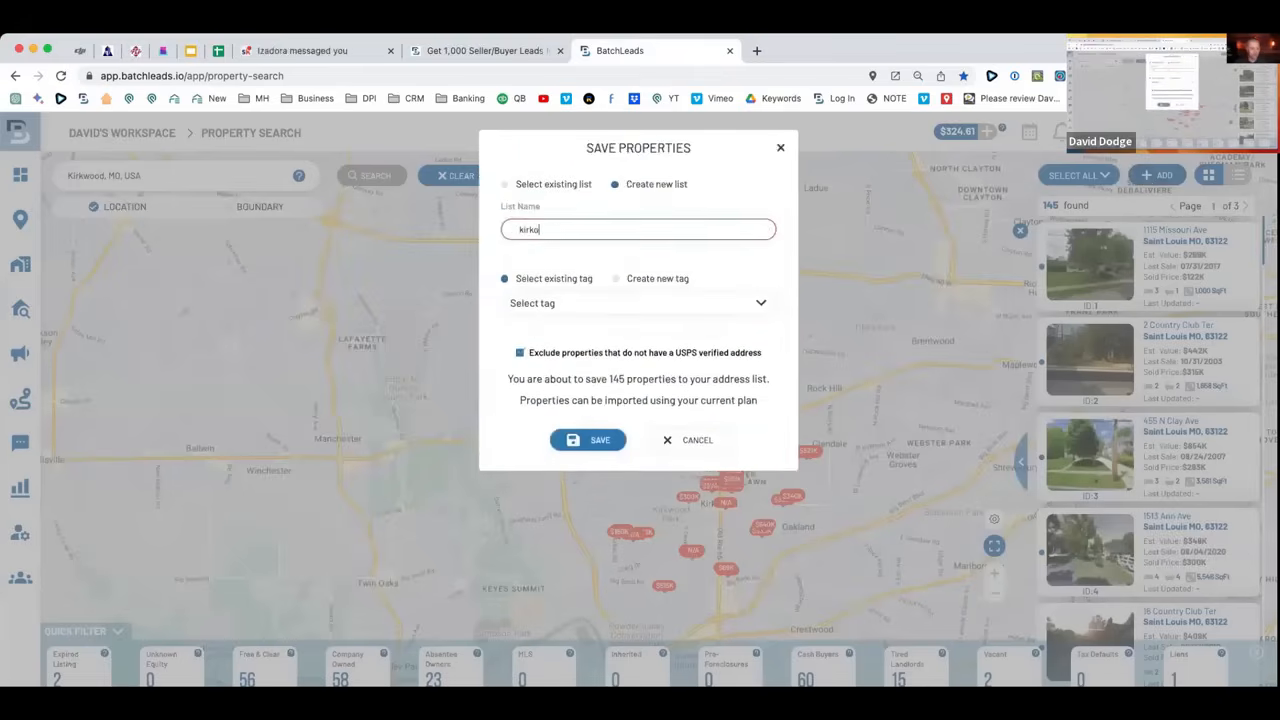
{"action": "key", "text": "BackSpace"}
{"action": "type", "text": "wood,"}
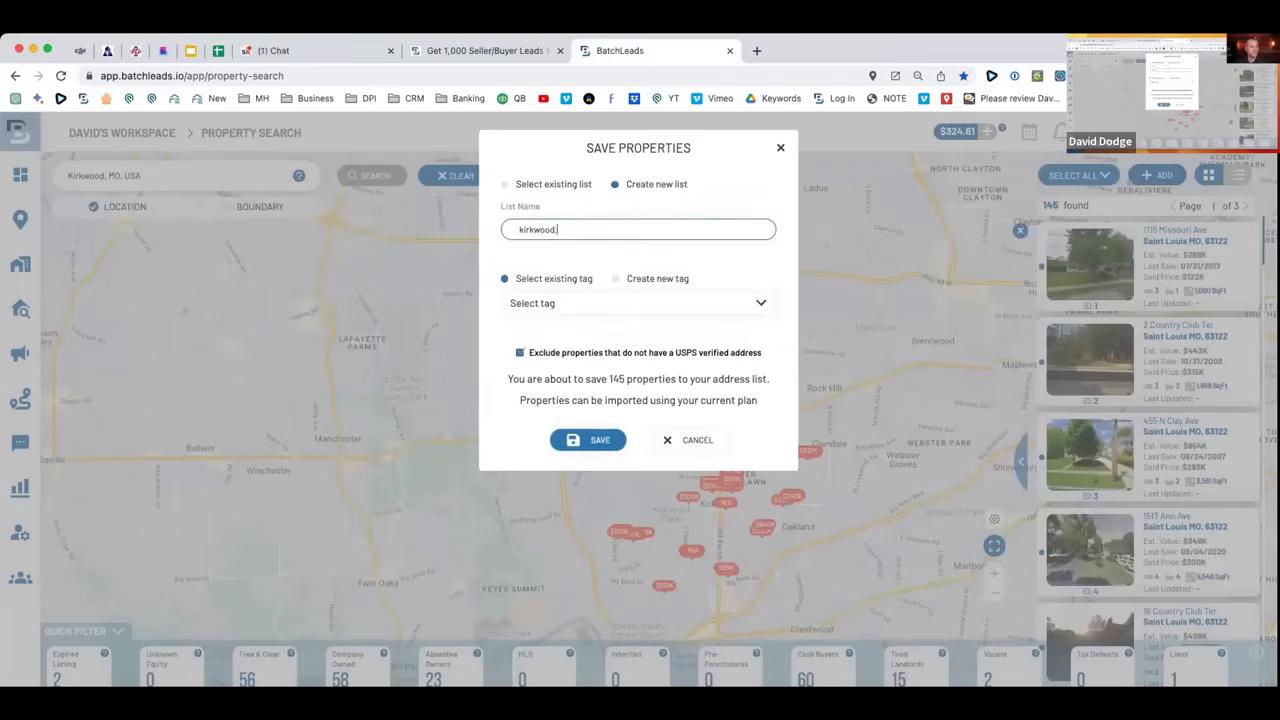
{"action": "type", "text": " absentee - With Fli"}
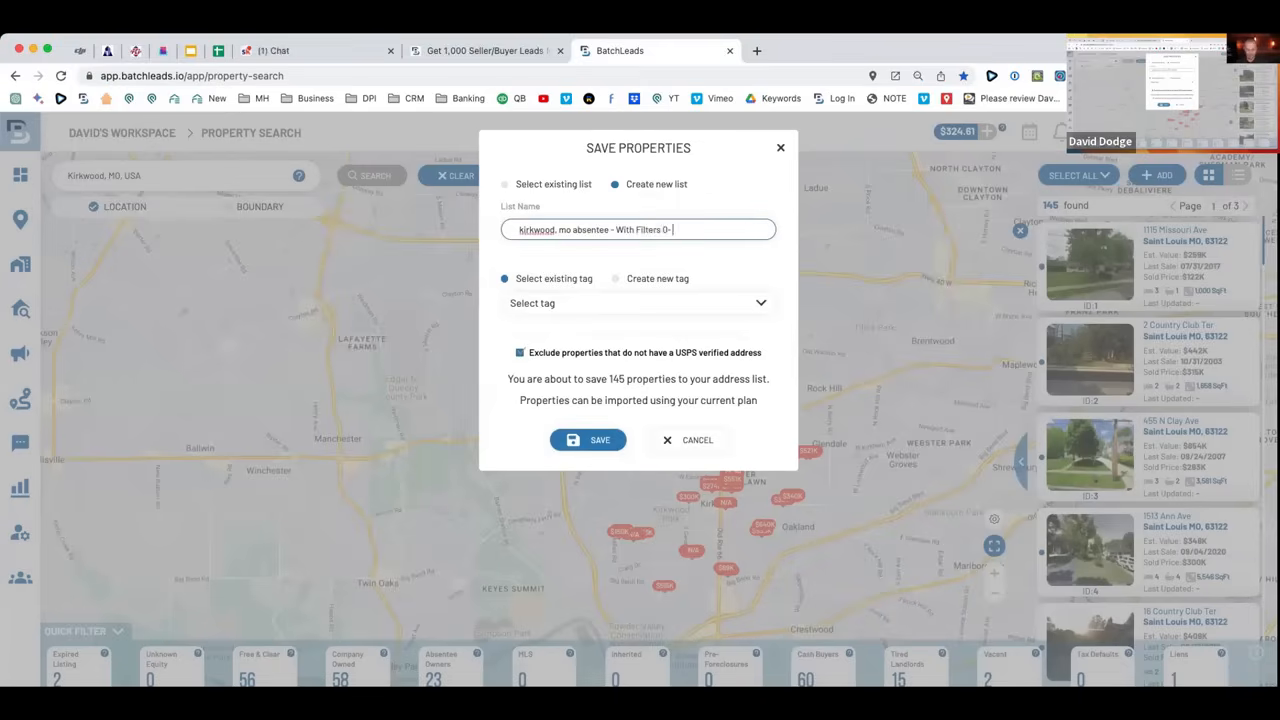
{"action": "key", "text": "BackSpace"}
{"action": "type", "text": "23"}
{"action": "right_click", "coordinate": [533, 230]}
{"action": "left_click", "coordinate": [521, 230]}
{"action": "left_click", "coordinate": [521, 229]}
{"action": "key", "text": "BackSpace"}
{"action": "type", "text": "K"}
Tag the list Absentee Owned, save it, and reopen the advanced search filters.
{"action": "left_click", "coordinate": [609, 302]}
{"action": "type", "text": "ab"}
{"action": "left_click", "coordinate": [571, 371]}
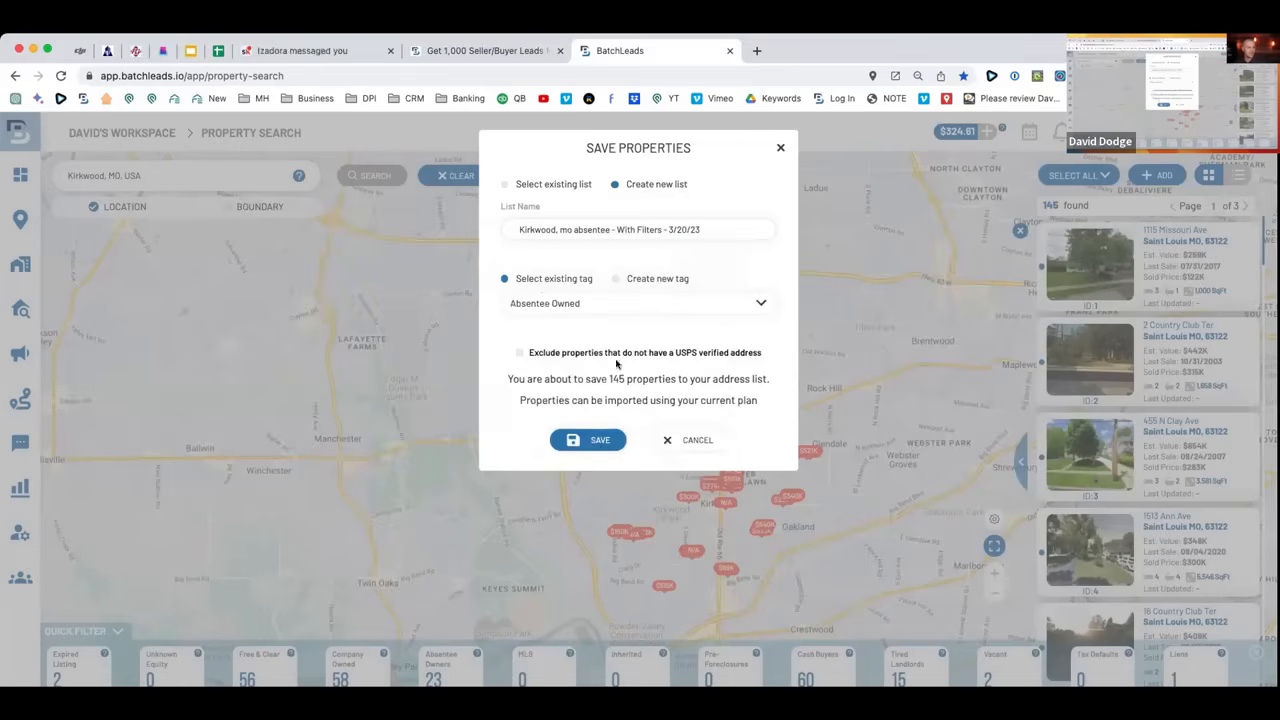
{"action": "left_click", "coordinate": [600, 441]}
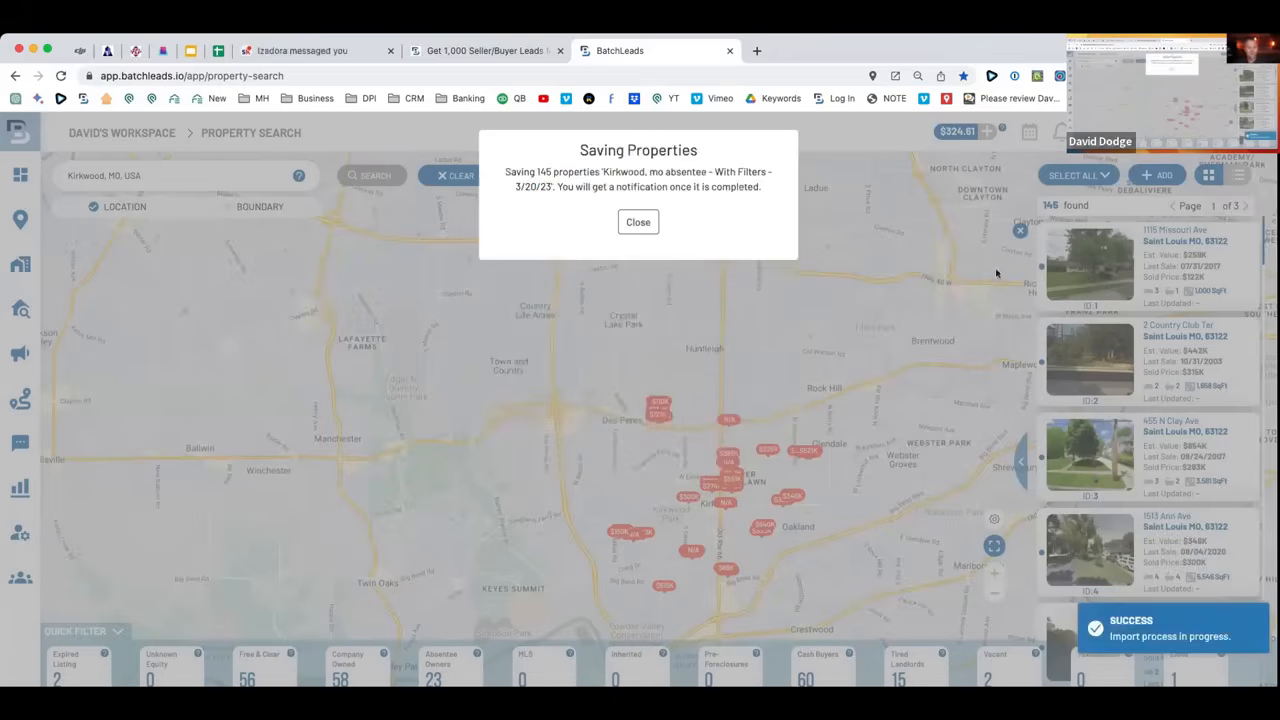
{"action": "left_click", "coordinate": [632, 226]}
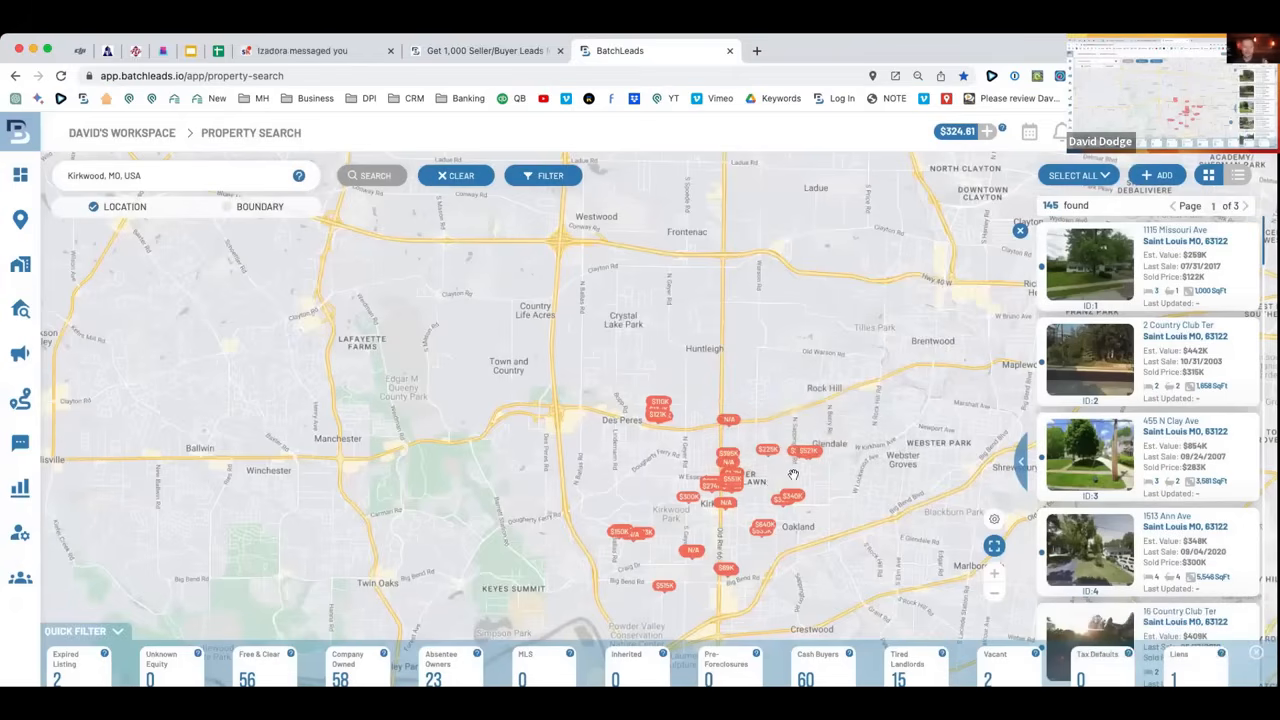
{"action": "left_click_drag", "start_coordinate": [838, 424], "coordinate": [491, 386]}
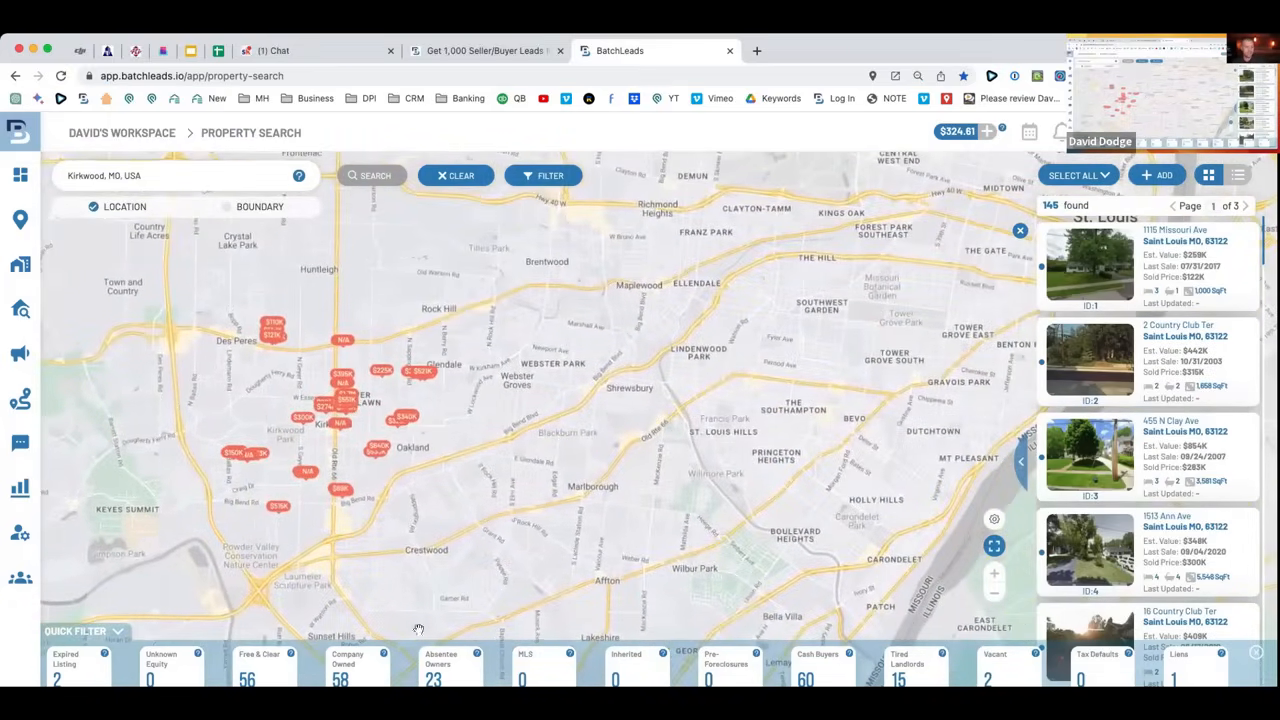
{"action": "left_click", "coordinate": [549, 184]}
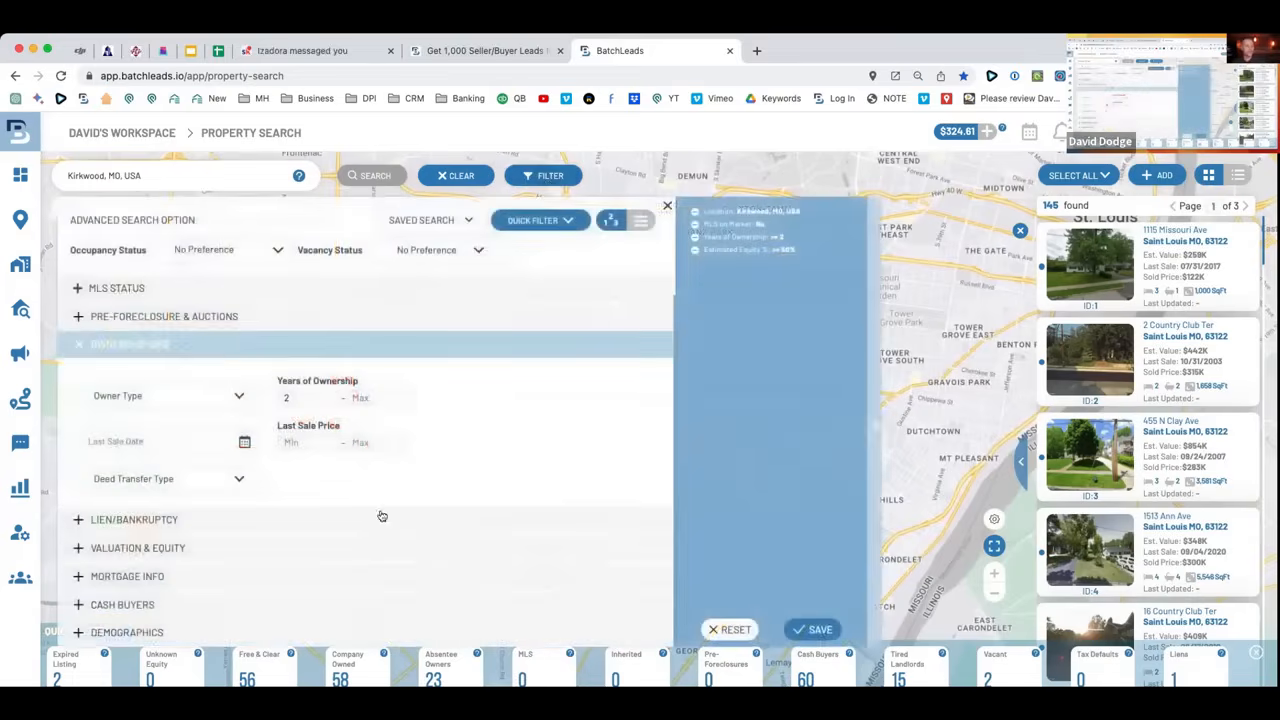
Clear the Kirkwood search and run a new property search for St. Louis, MO, USA.
{"action": "left_click", "coordinate": [665, 208]}
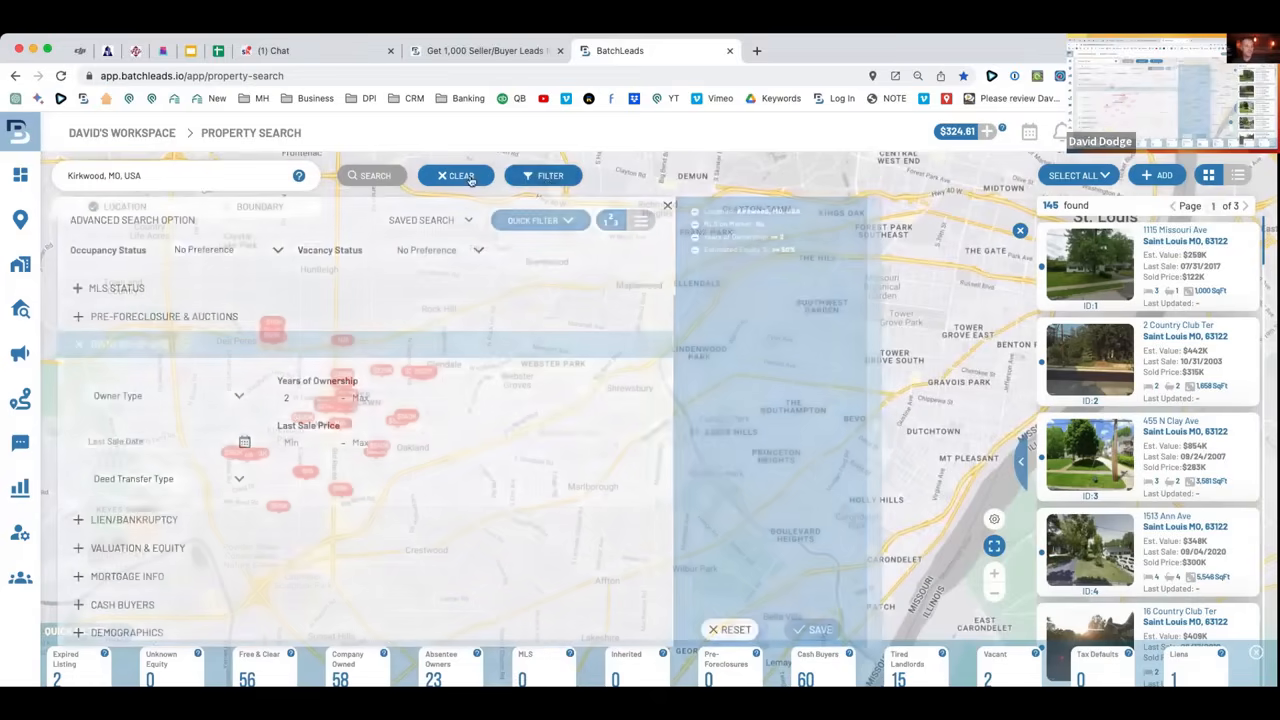
{"action": "left_click", "coordinate": [246, 172]}
{"action": "type", "text": "st louis"}
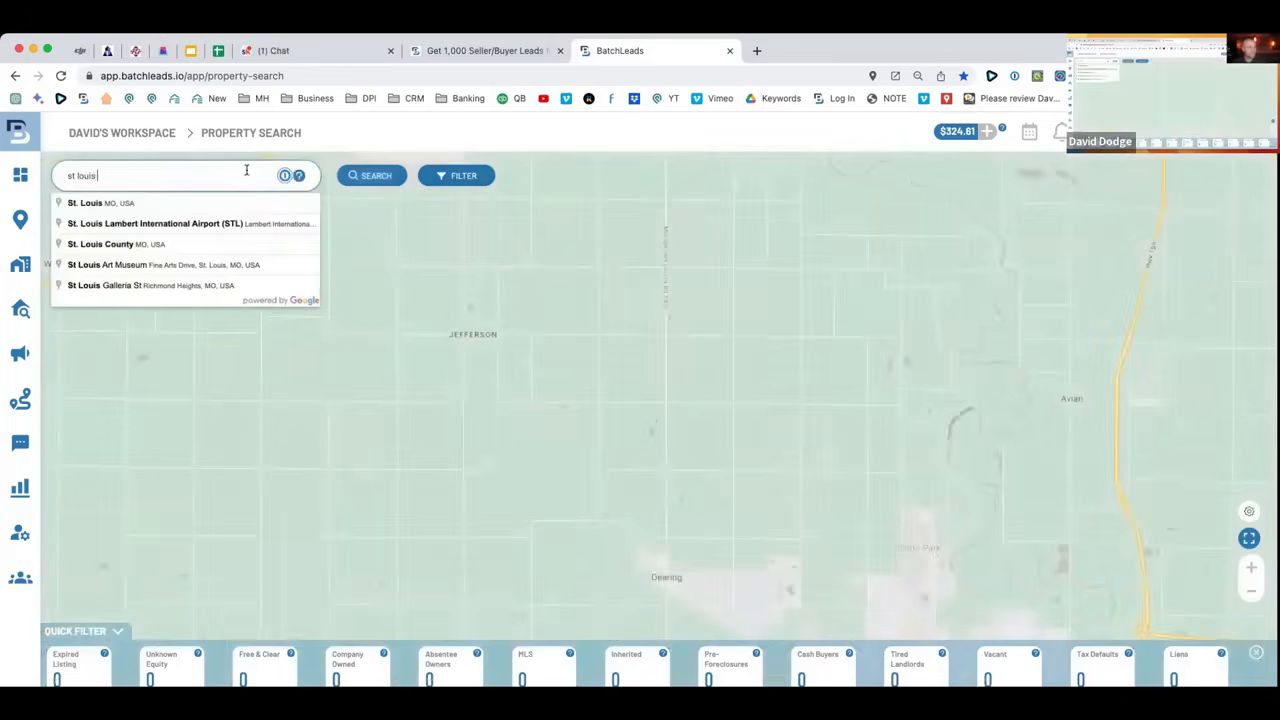
{"action": "type", "text": " m"}
{"action": "left_click", "coordinate": [243, 202]}
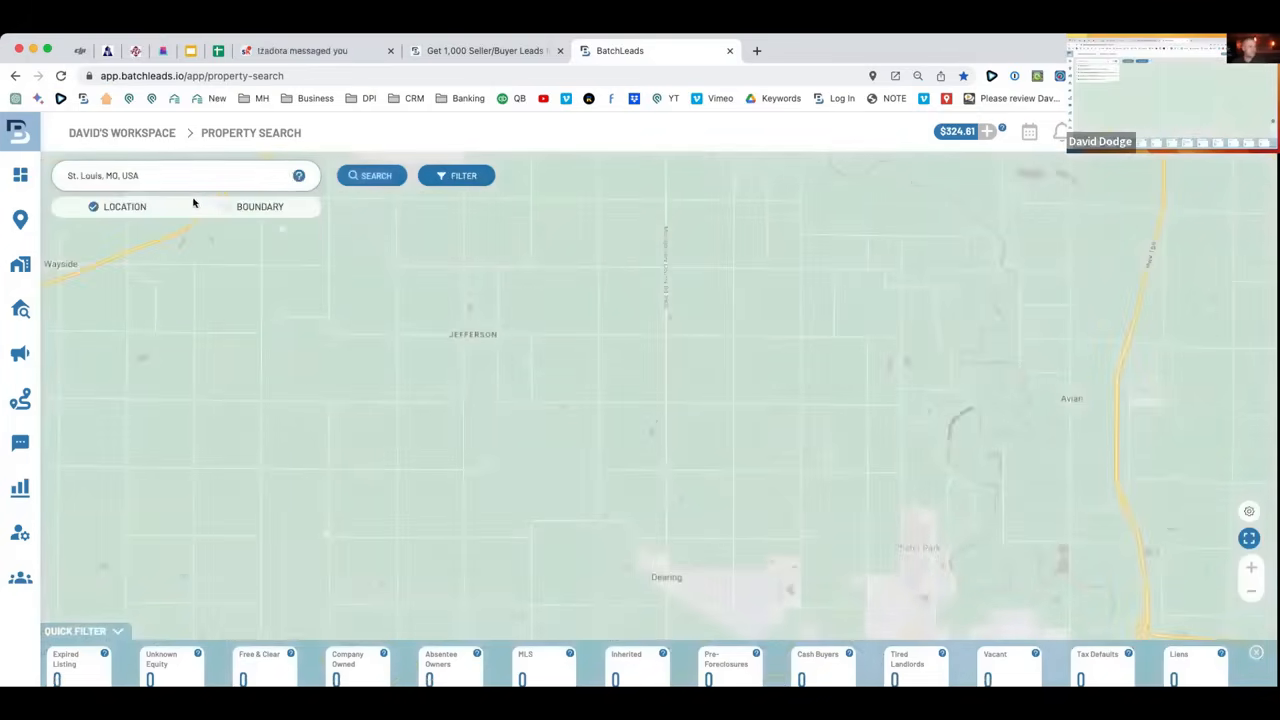
{"action": "left_click", "coordinate": [350, 180]}
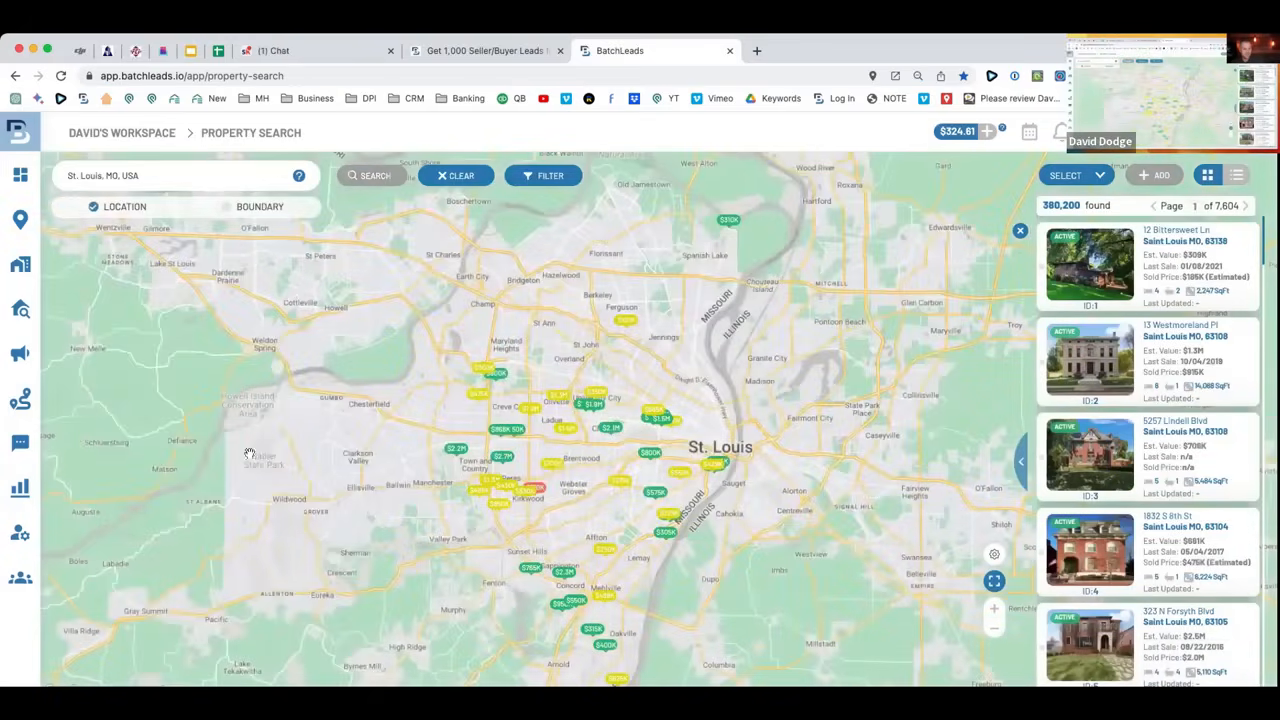
{"action": "mouse_move", "coordinate": [744, 425]}
{"action": "left_mouse_down"}
{"action": "mouse_move", "coordinate": [684, 342]}
{"action": "mouse_move", "coordinate": [648, 325]}
{"action": "mouse_move", "coordinate": [739, 445]}
{"action": "left_mouse_up"}
{"action": "left_click_drag", "start_coordinate": [717, 266], "coordinate": [648, 463]}
{"action": "left_click_drag", "start_coordinate": [637, 350], "coordinate": [652, 160]}
{"action": "double_click", "coordinate": [661, 461]}
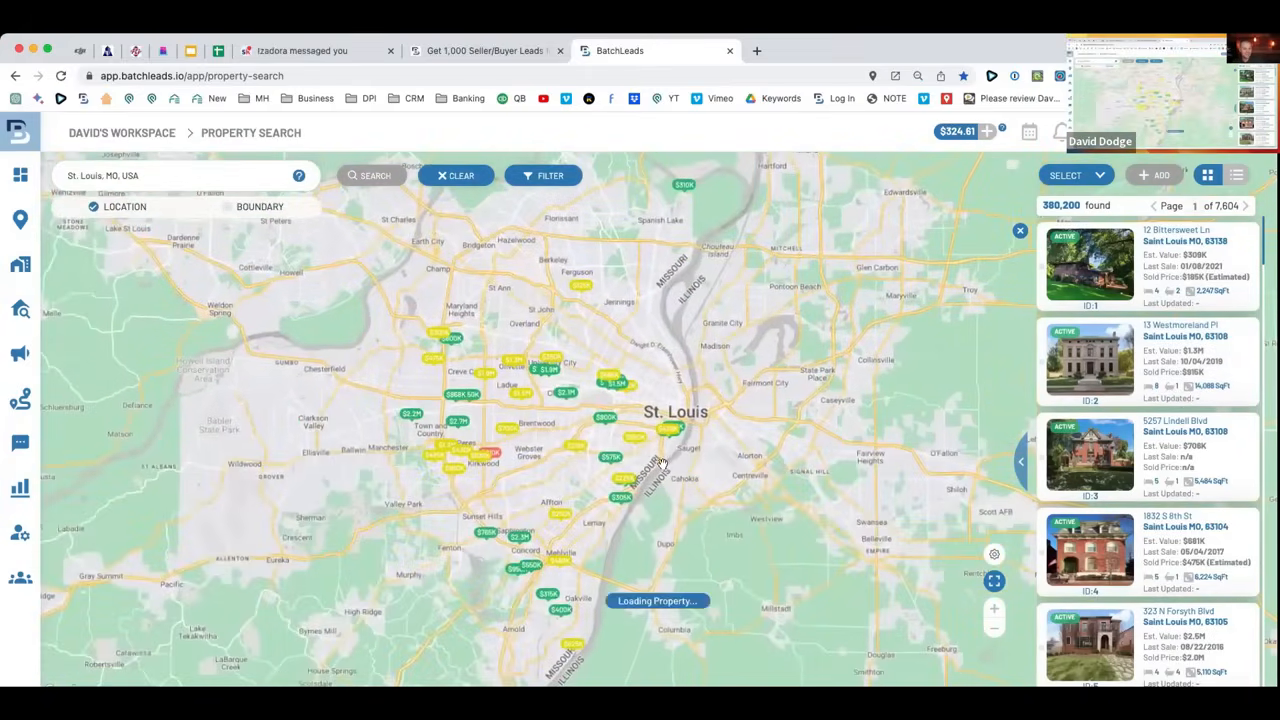
{"action": "double_click", "coordinate": [645, 463]}
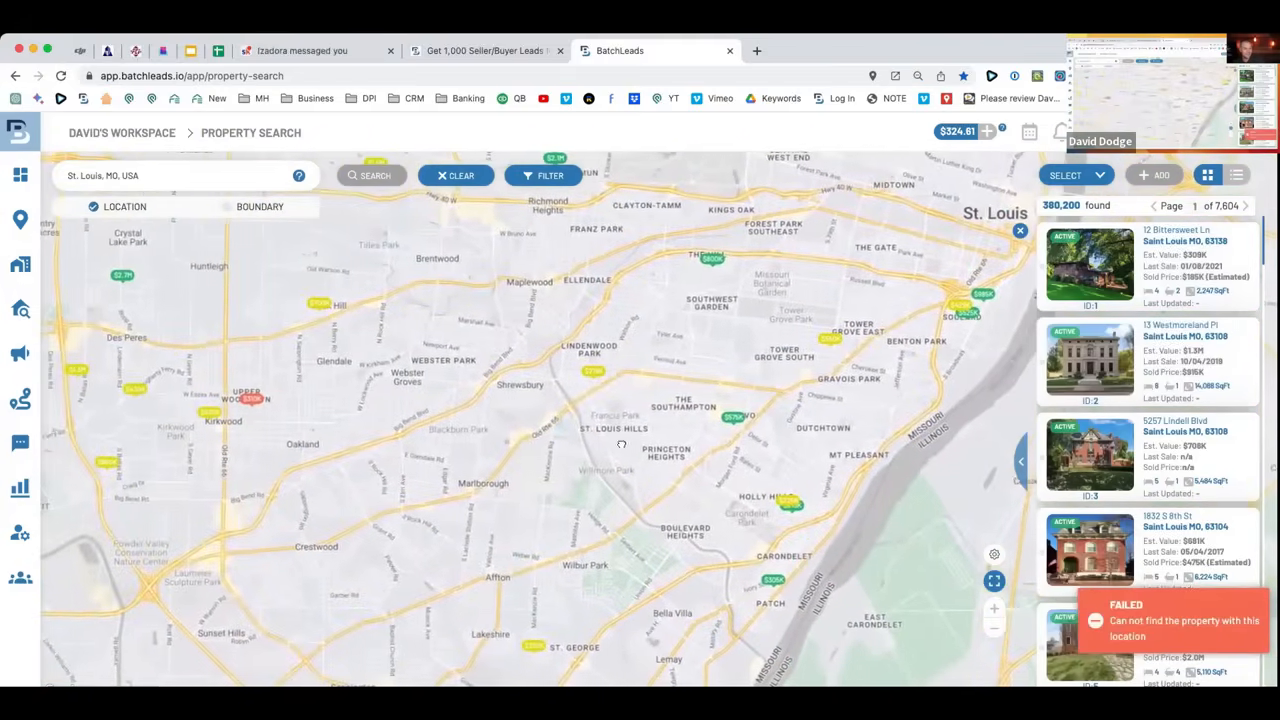
{"action": "double_click", "coordinate": [575, 415]}
{"action": "left_click_drag", "start_coordinate": [575, 415], "coordinate": [620, 497]}
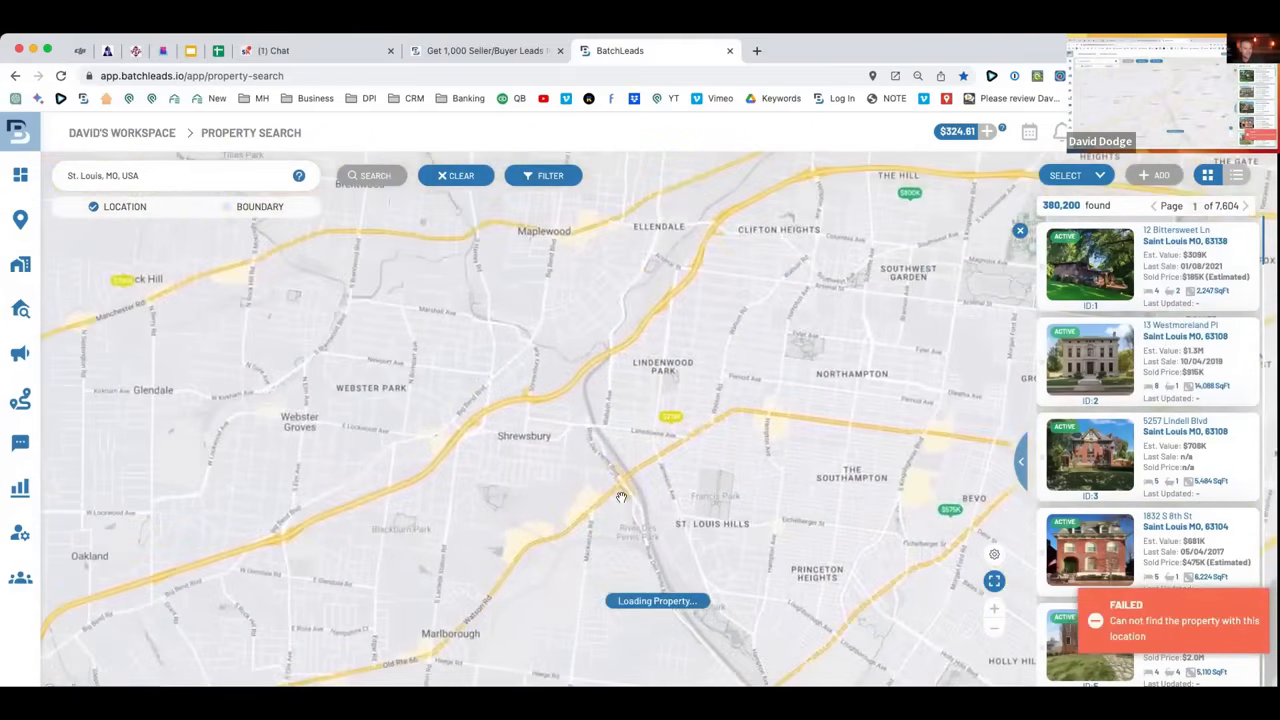
{"action": "left_click_drag", "start_coordinate": [590, 583], "coordinate": [617, 480]}
{"action": "scroll", "coordinate": [617, 480], "scroll_direction": "up", "scroll_amount": 2}
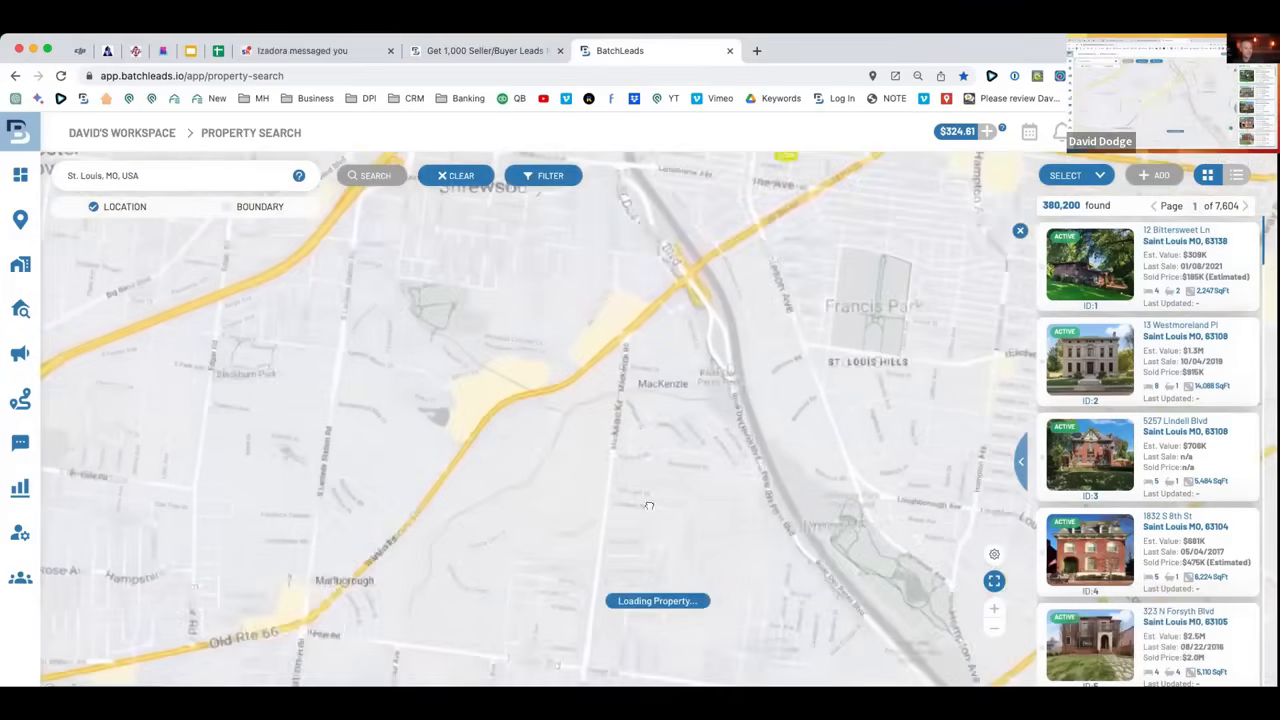
{"action": "left_click_drag", "start_coordinate": [631, 320], "coordinate": [651, 488]}
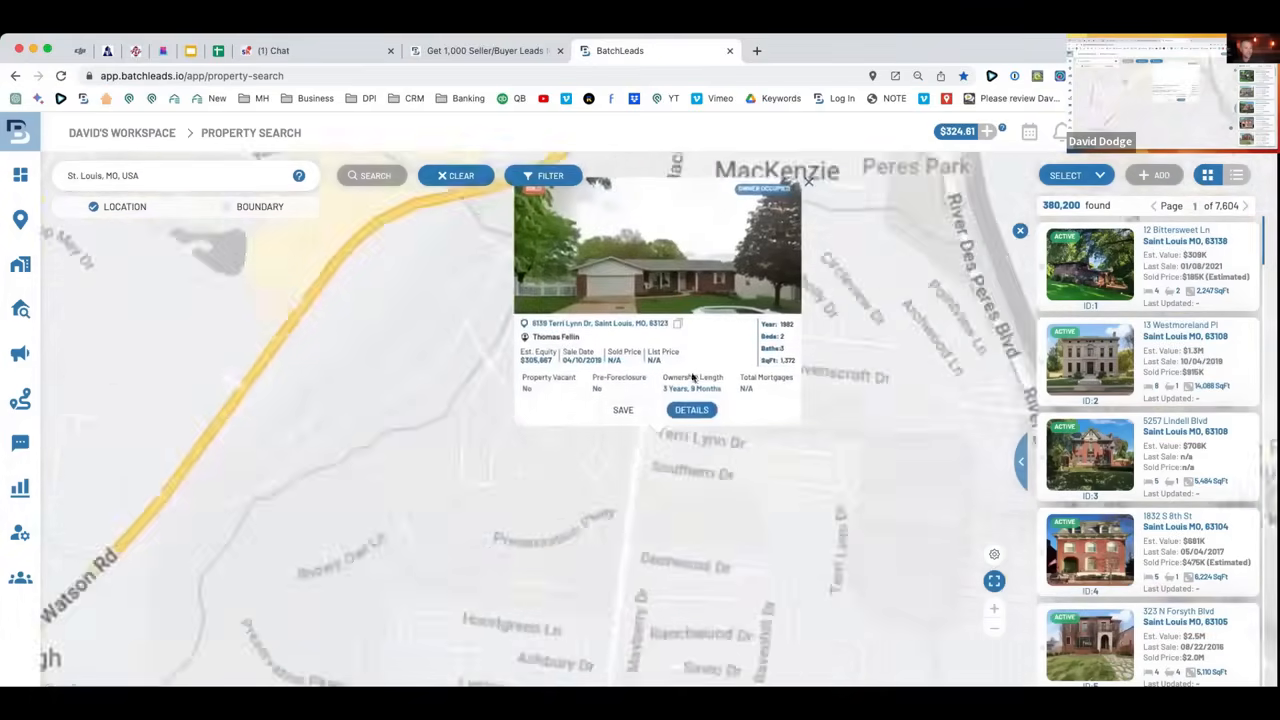
{"action": "scroll", "coordinate": [538, 409], "scroll_direction": "down", "scroll_amount": 5}
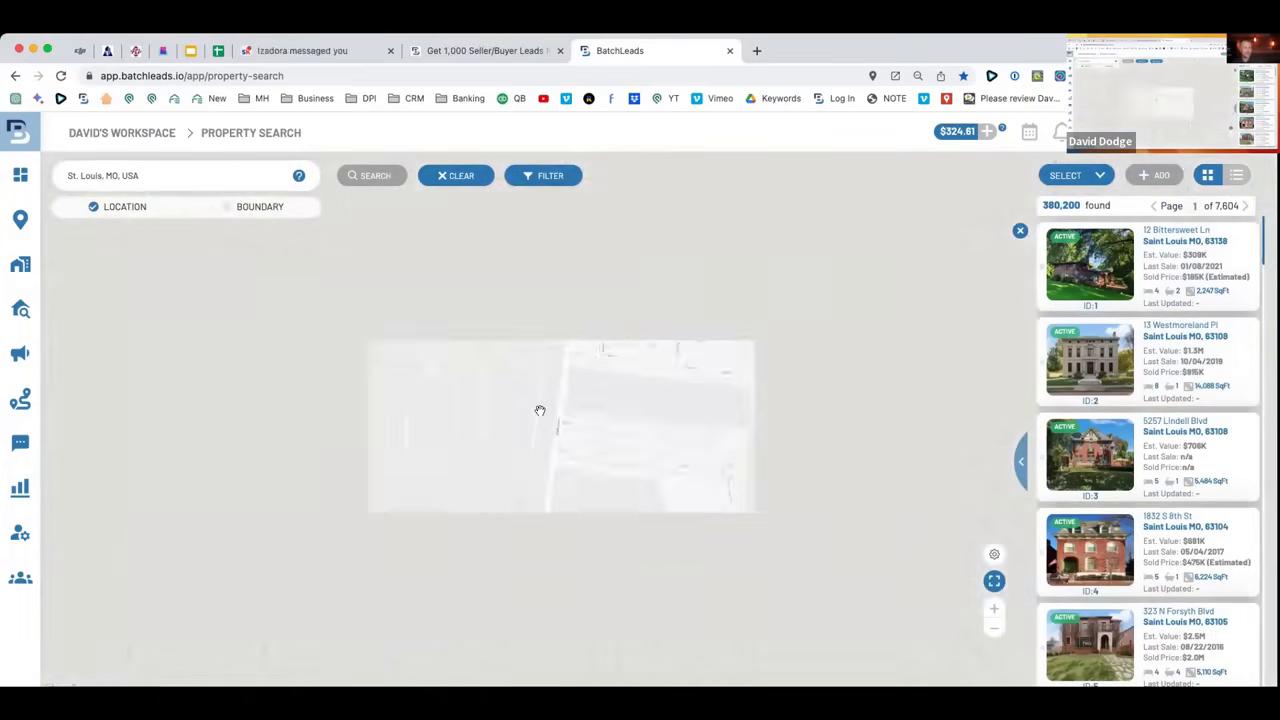
{"action": "scroll", "coordinate": [540, 410], "scroll_direction": "down", "scroll_amount": 3}
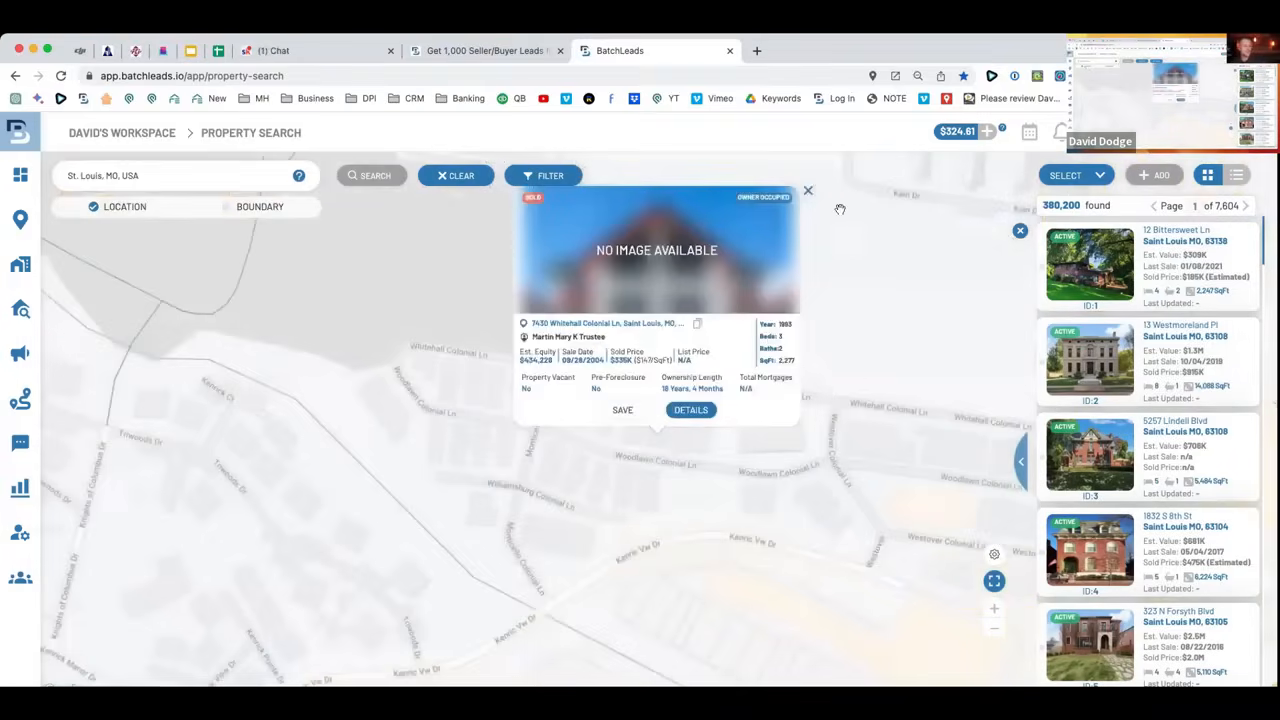
{"action": "left_click", "coordinate": [809, 192]}
{"action": "left_click", "coordinate": [731, 466]}
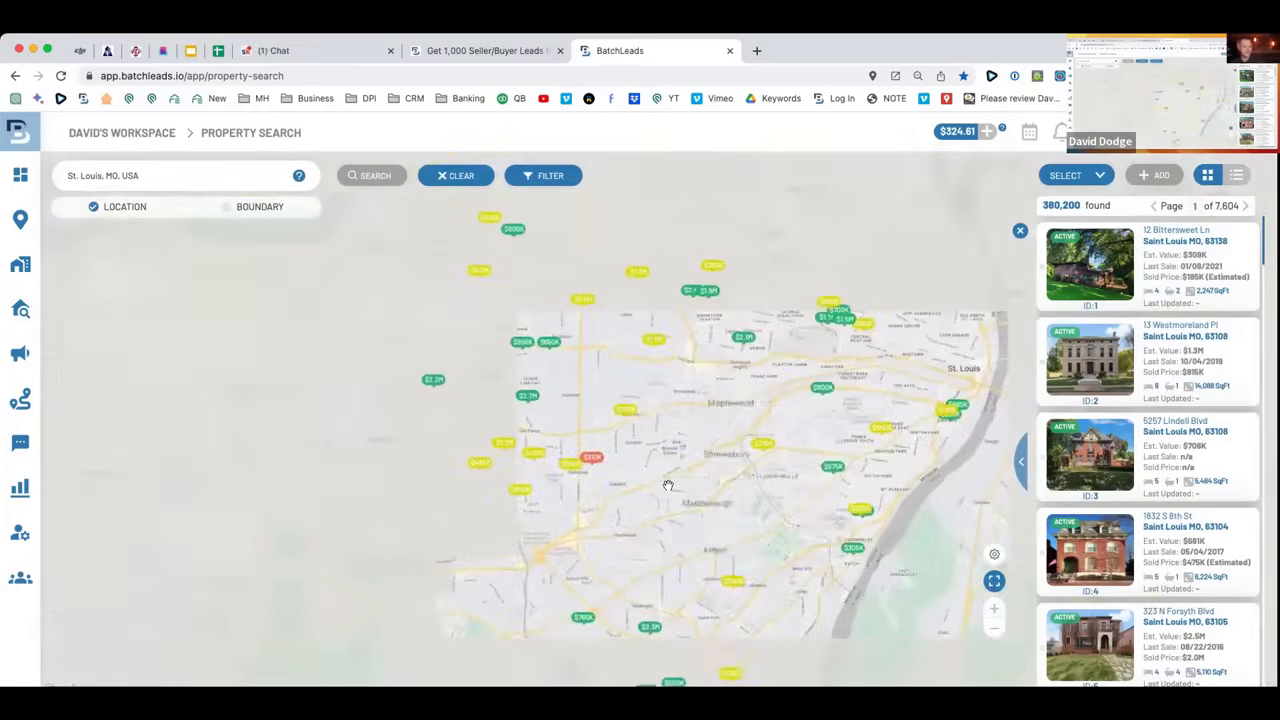
{"action": "scroll", "coordinate": [669, 485], "scroll_direction": "up", "scroll_amount": 5}
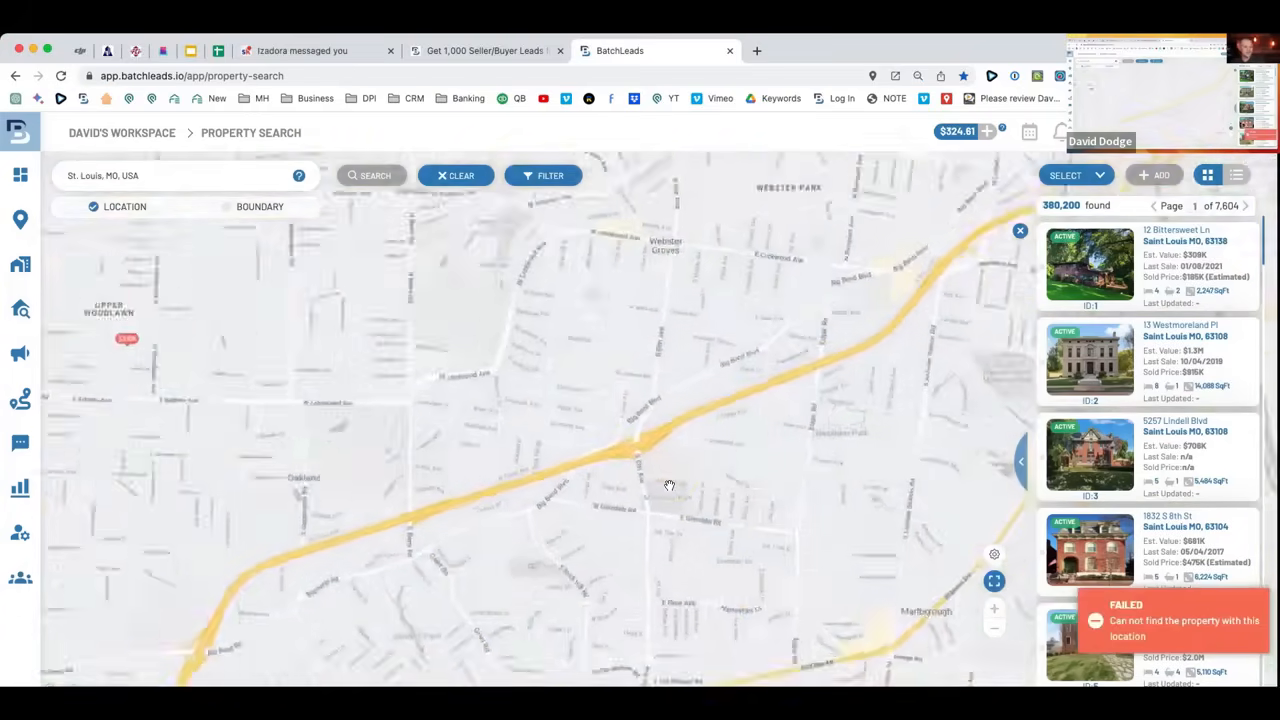
{"action": "scroll", "coordinate": [669, 485], "scroll_direction": "down", "scroll_amount": 2}
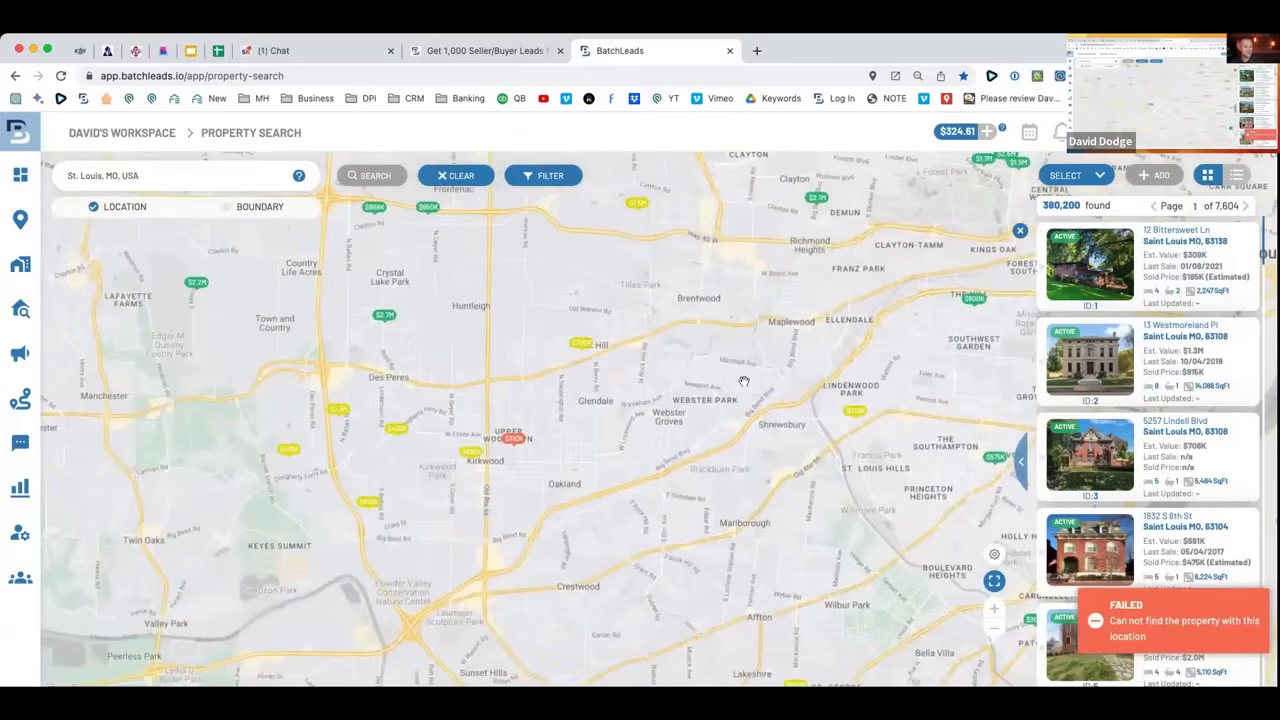
{"action": "left_click_drag", "start_coordinate": [814, 446], "coordinate": [653, 452]}
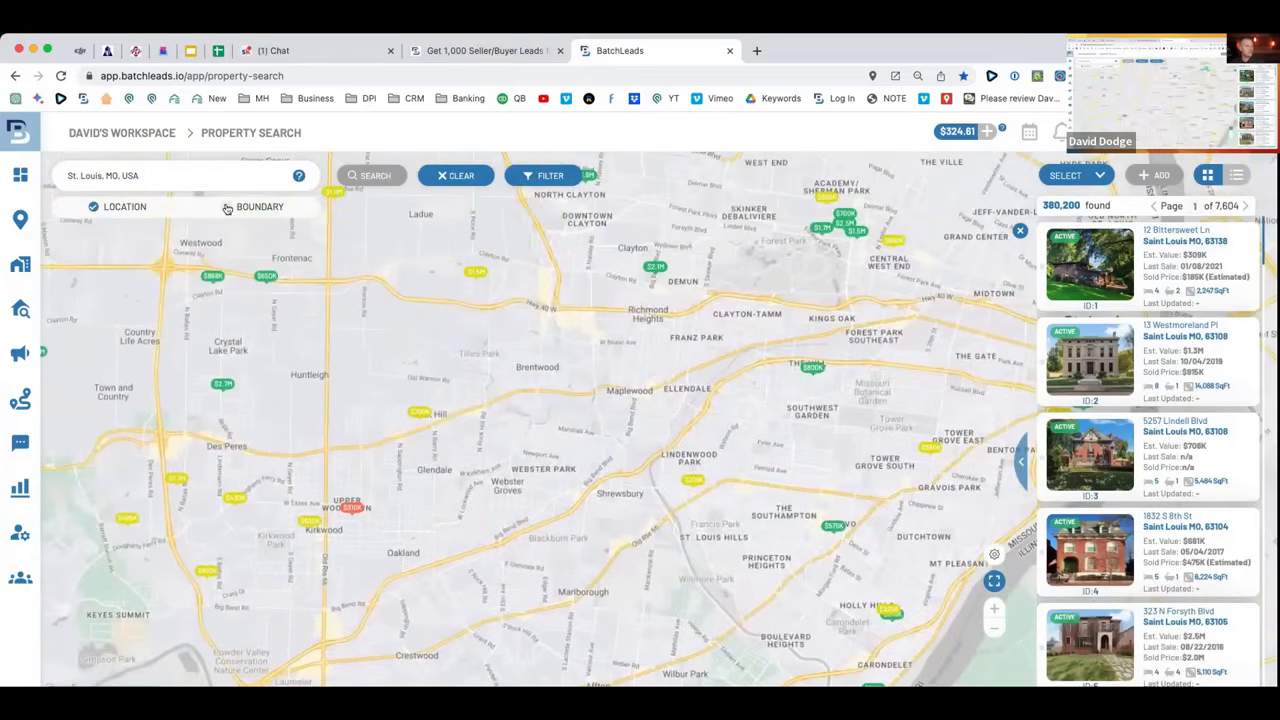
{"action": "left_click", "coordinate": [228, 207]}
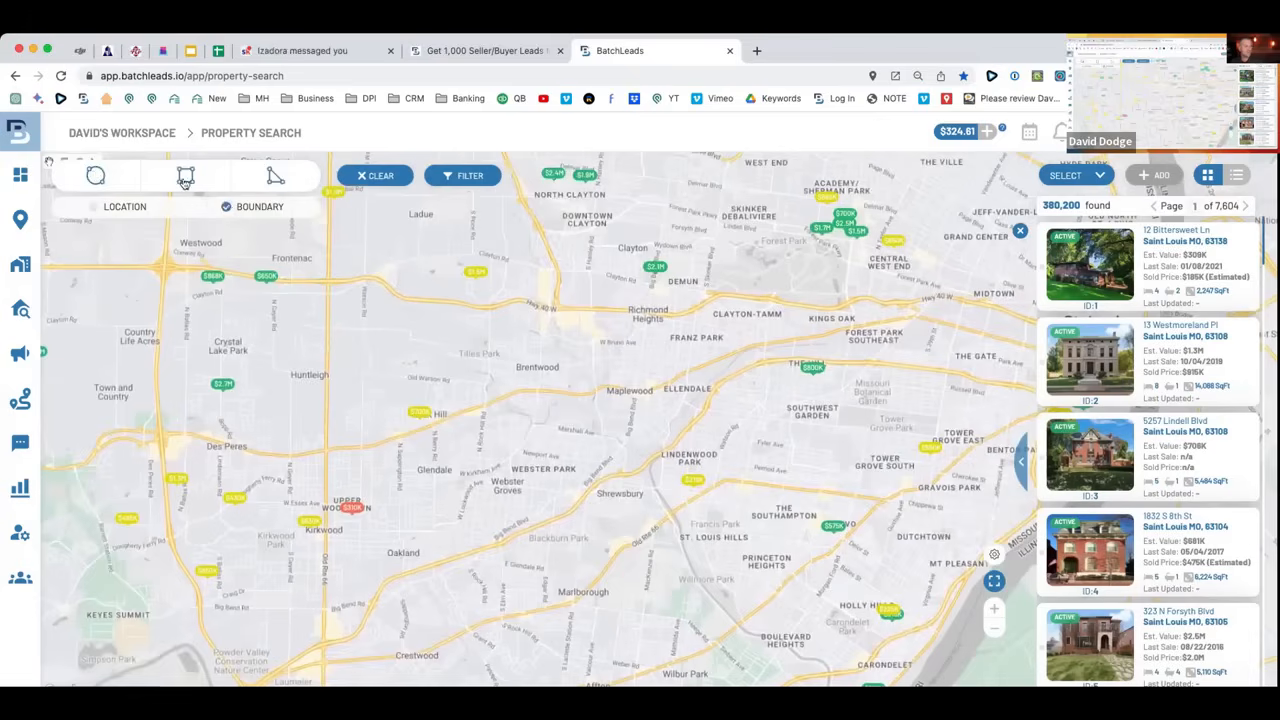
Draw a polygon around Shrewsbury and Lindenwood Park, narrowing results to 8,417 properties.
{"action": "left_click", "coordinate": [274, 176]}
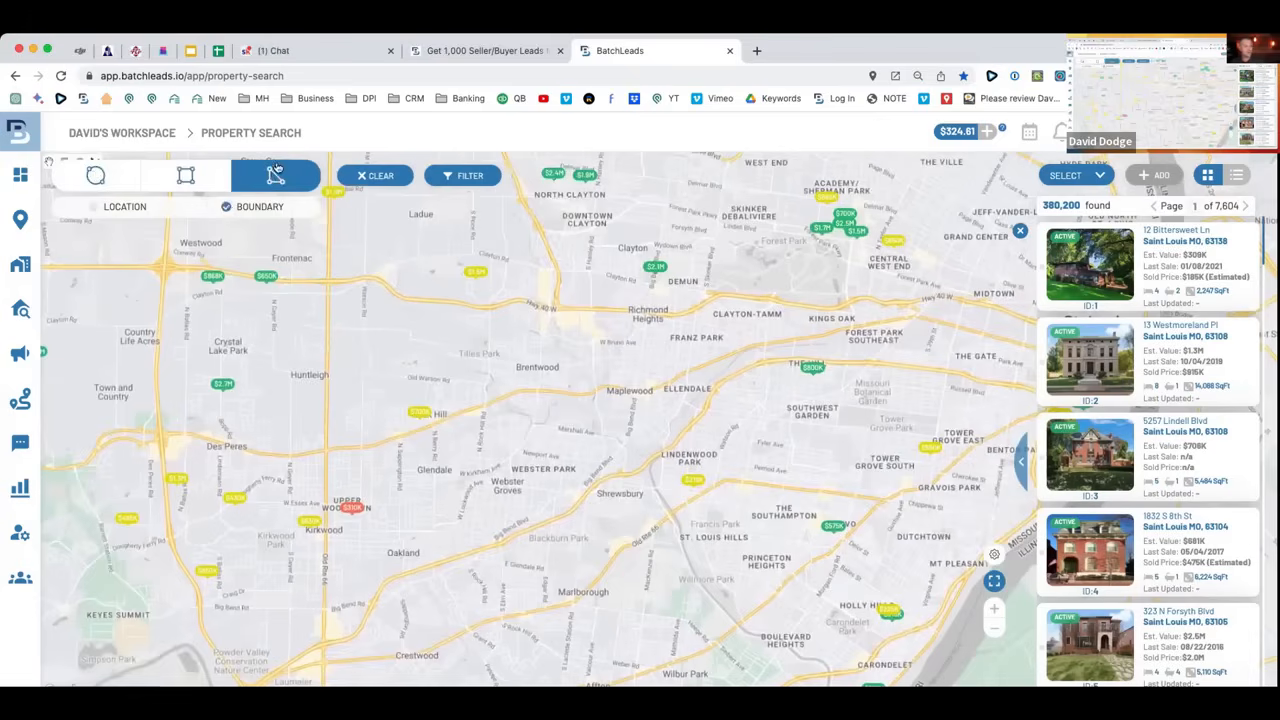
{"action": "left_click", "coordinate": [992, 610]}
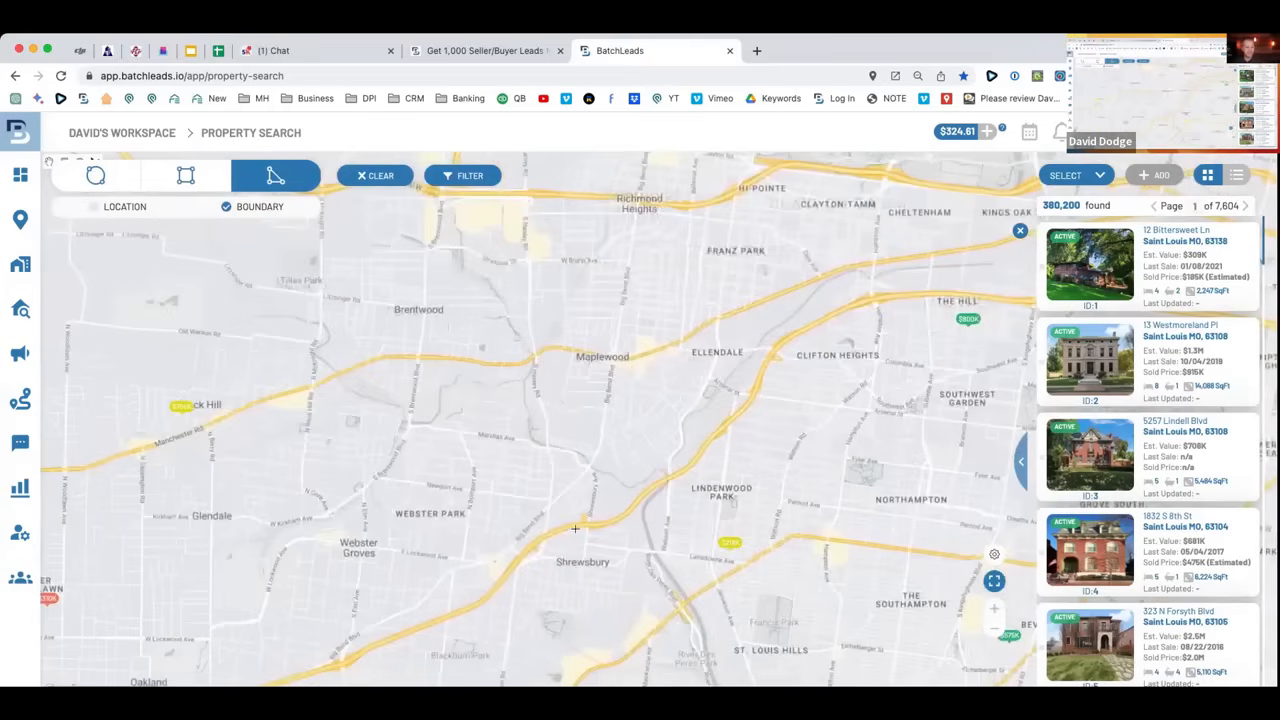
{"action": "mouse_move", "coordinate": [521, 565]}
{"action": "left_mouse_down"}
{"action": "mouse_move", "coordinate": [500, 608]}
{"action": "mouse_move", "coordinate": [464, 618]}
{"action": "mouse_move", "coordinate": [530, 684]}
{"action": "mouse_move", "coordinate": [552, 687]}
{"action": "mouse_move", "coordinate": [618, 656]}
{"action": "mouse_move", "coordinate": [796, 518]}
{"action": "mouse_move", "coordinate": [826, 536]}
{"action": "mouse_move", "coordinate": [858, 413]}
{"action": "mouse_move", "coordinate": [758, 398]}
{"action": "mouse_move", "coordinate": [620, 521]}
{"action": "mouse_move", "coordinate": [523, 557]}
{"action": "mouse_move", "coordinate": [528, 566]}
{"action": "left_mouse_up"}
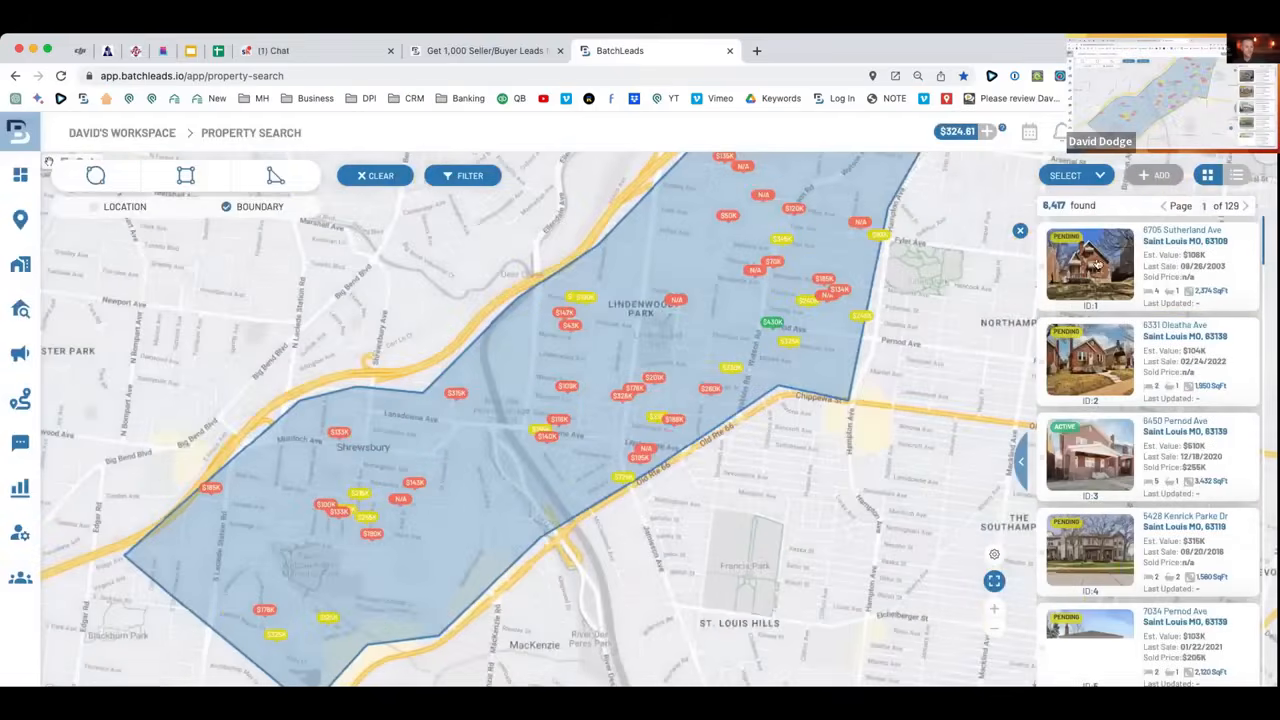
{"action": "scroll", "coordinate": [882, 422], "scroll_direction": "down", "scroll_amount": 3}
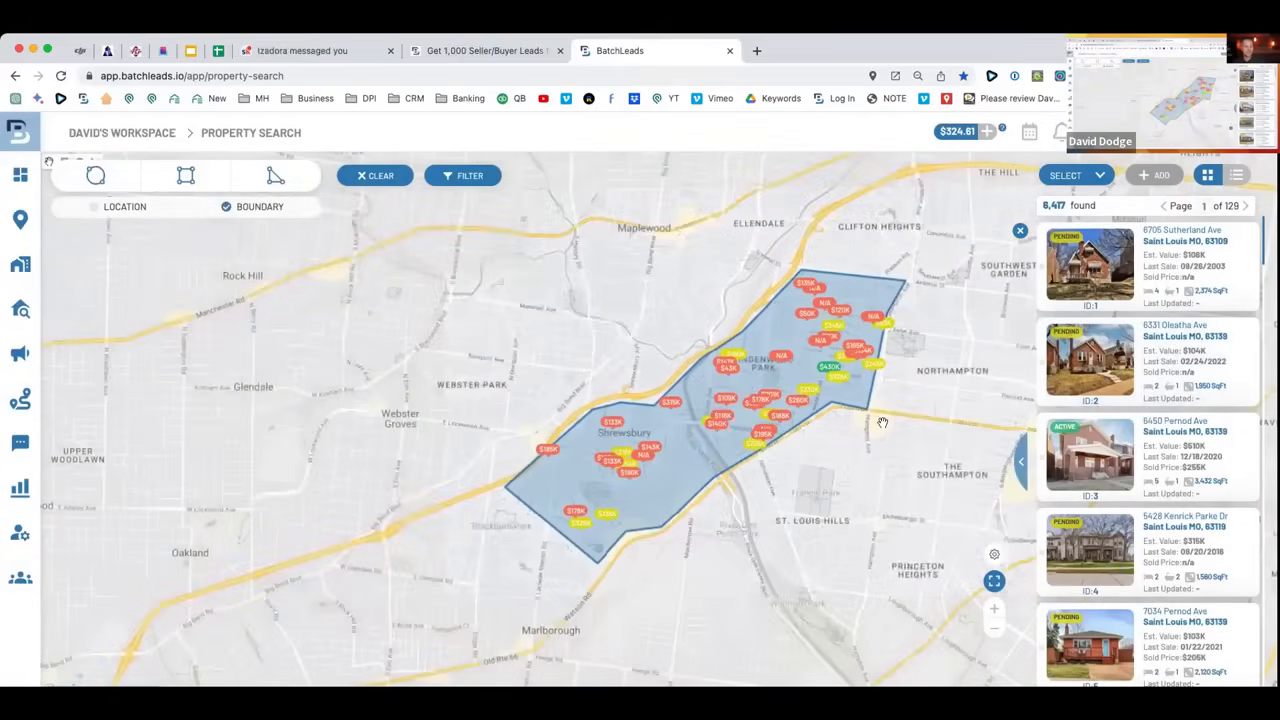
{"action": "left_click_drag", "start_coordinate": [958, 361], "coordinate": [841, 398]}
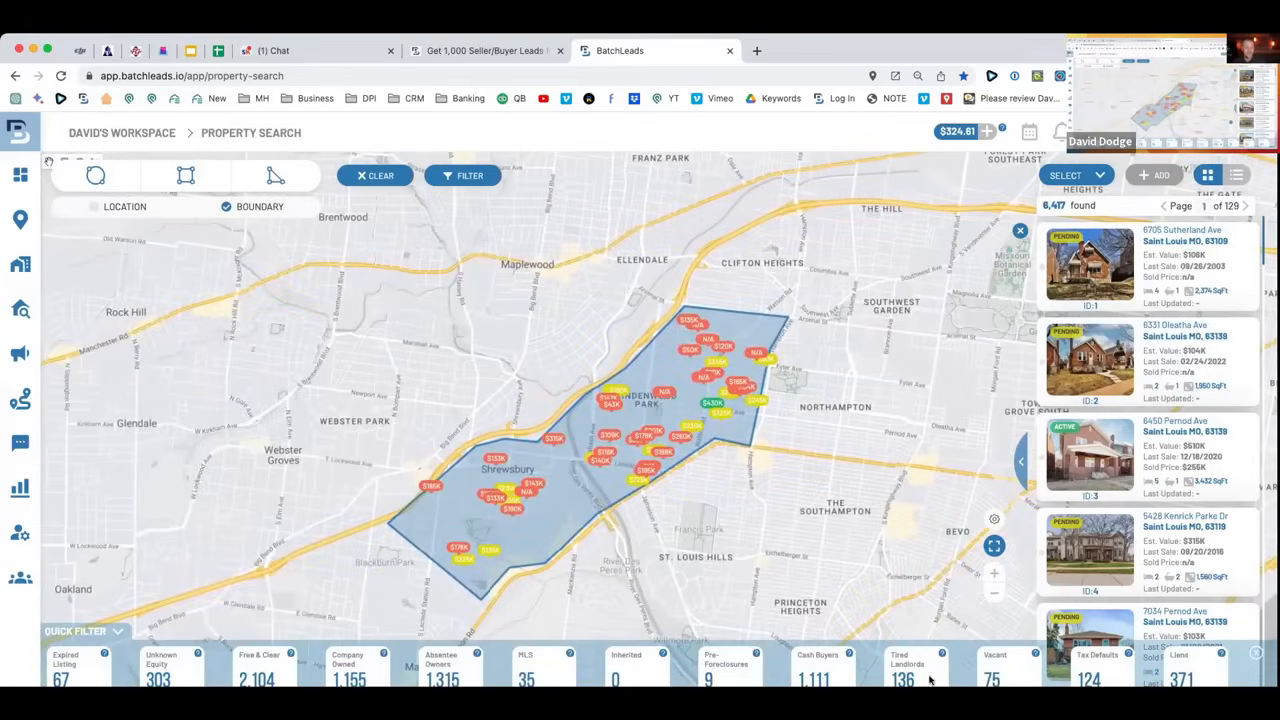
Apply the Tired Landlords filter for 136 properties, select them all, and start a new list.
{"action": "left_click", "coordinate": [917, 677]}
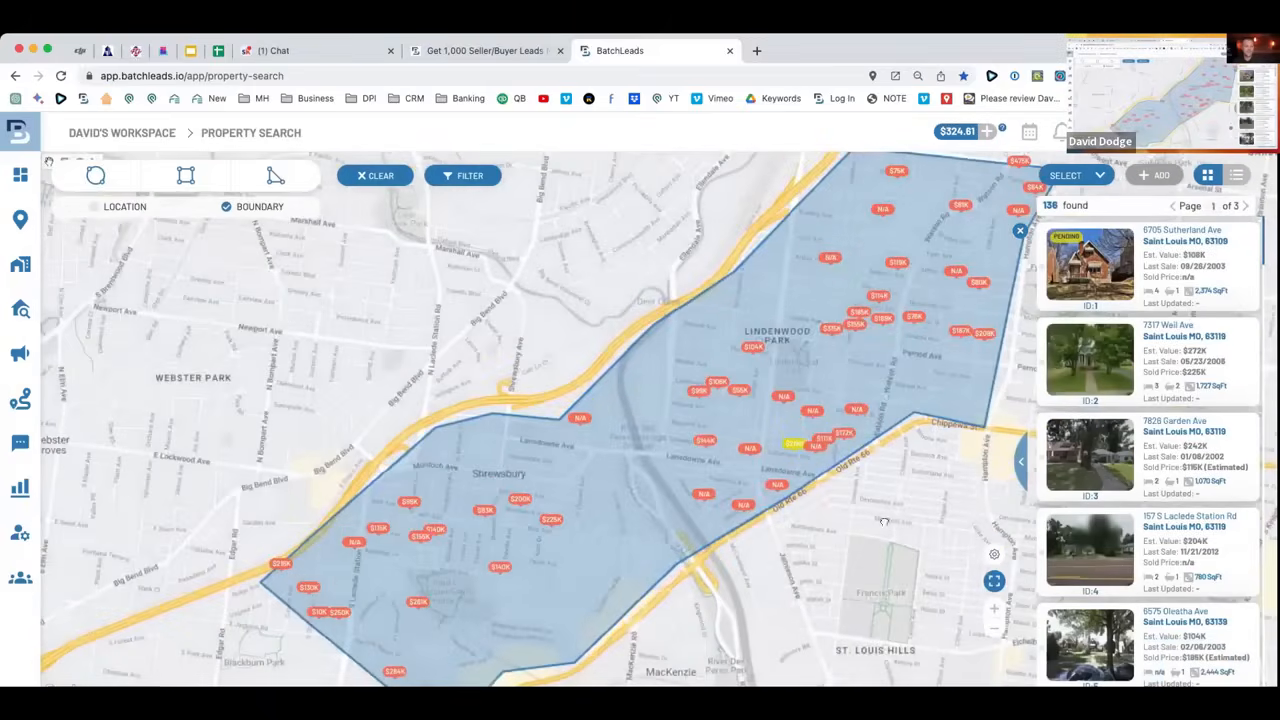
{"action": "scroll", "coordinate": [789, 540], "scroll_direction": "down", "scroll_amount": 2}
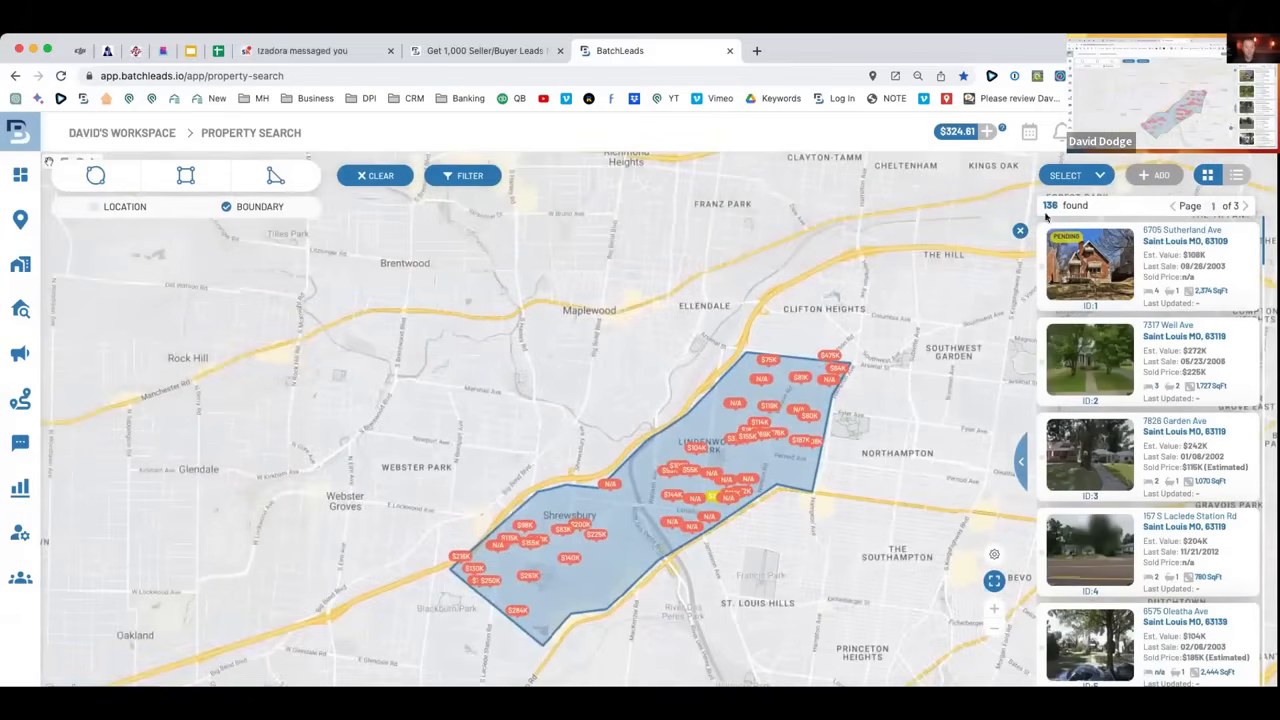
{"action": "left_click_drag", "start_coordinate": [790, 540], "coordinate": [733, 461]}
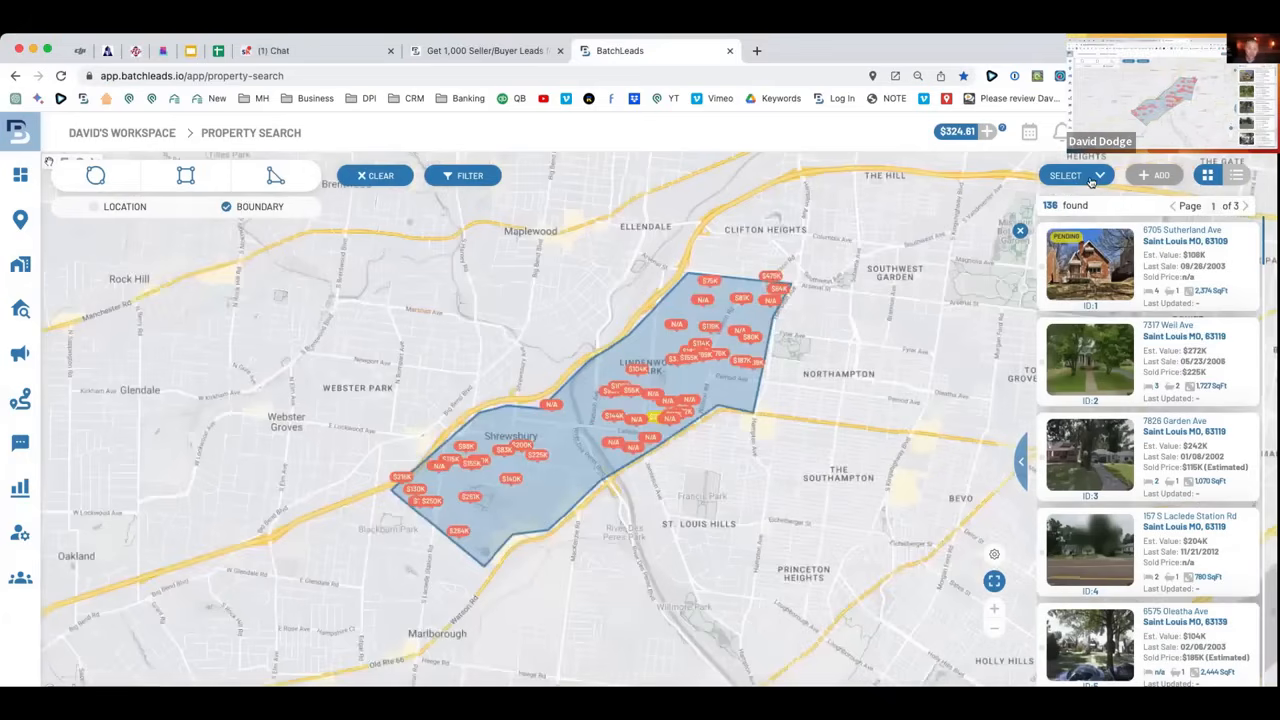
{"action": "left_click", "coordinate": [1094, 176]}
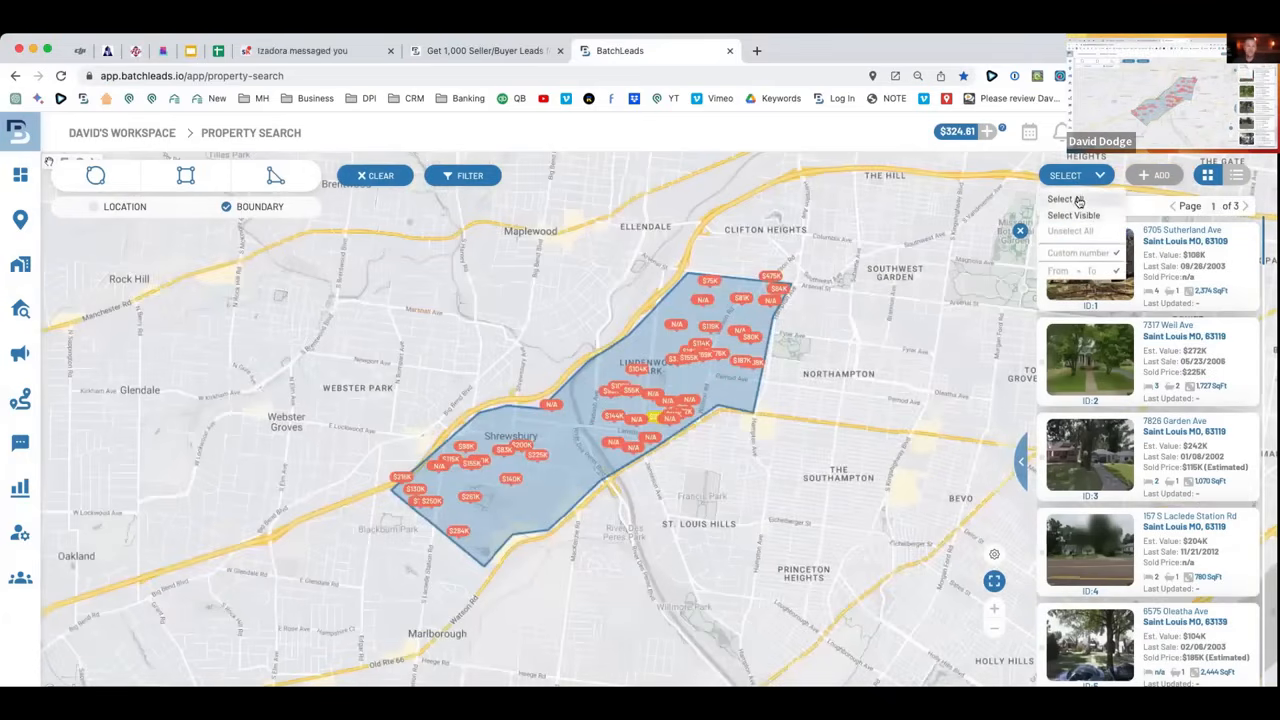
{"action": "left_click", "coordinate": [1080, 197]}
{"action": "left_click", "coordinate": [1158, 175]}
{"action": "left_click", "coordinate": [655, 184]}
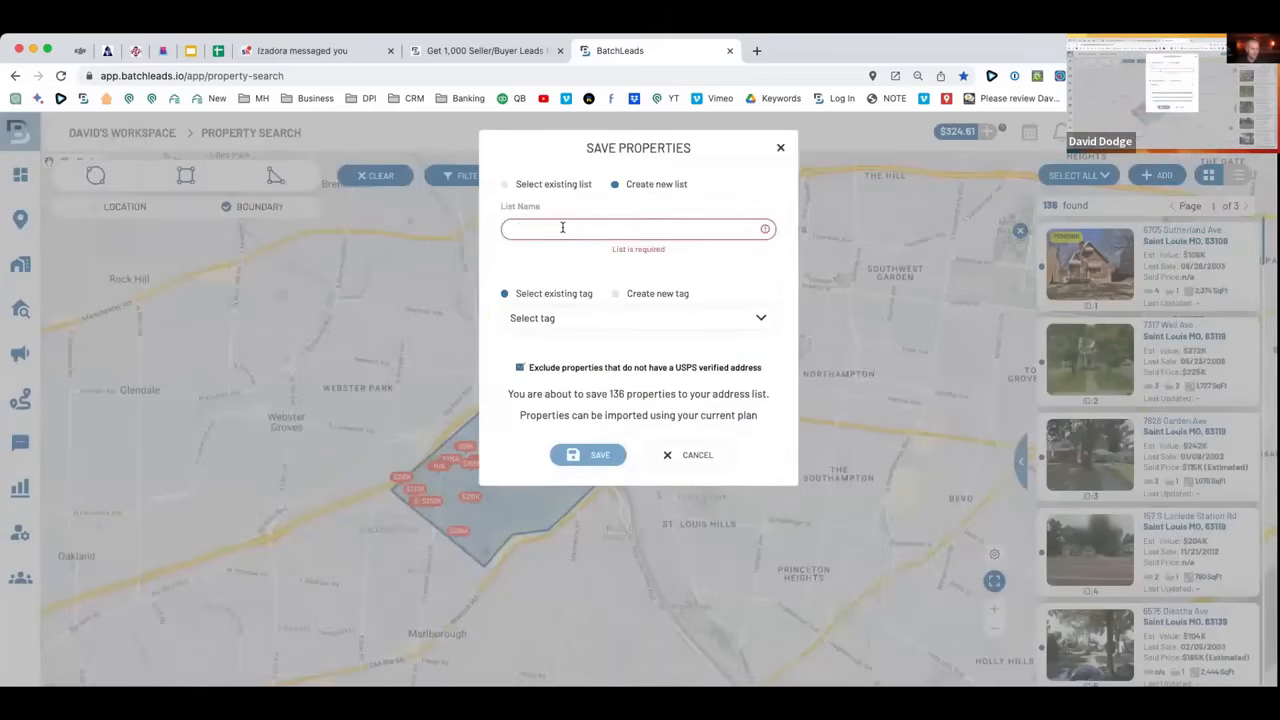
Name the new list 'Shrewsbury Tired Landlords -> 3/30/23', correcting the typos.
{"action": "type", "text": "Ih"}
{"action": "type", "text": "rewsberry Ab"}
{"action": "key", "text": "BackSpace"}
{"action": "key", "text": "BackSpace"}
{"action": "type", "text": "tired landlord"}
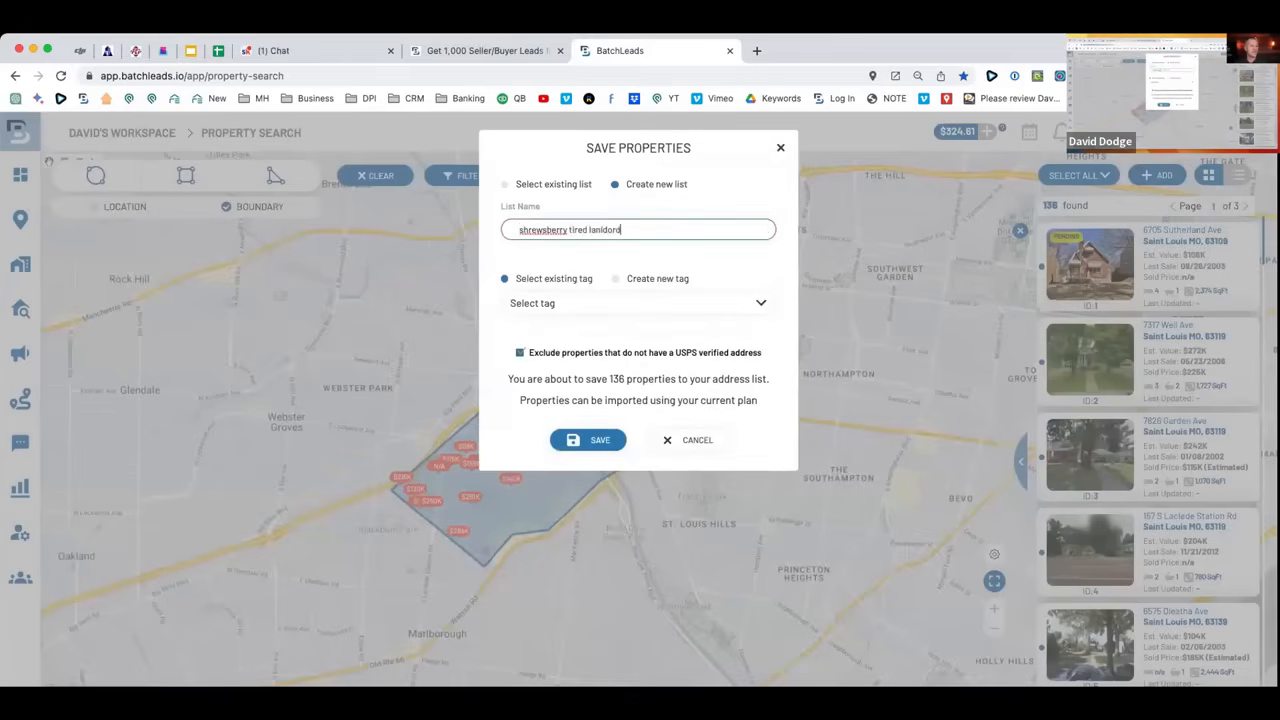
{"action": "key", "text": "BackSpace"}
{"action": "type", "text": "ords -> 3/30/23"}
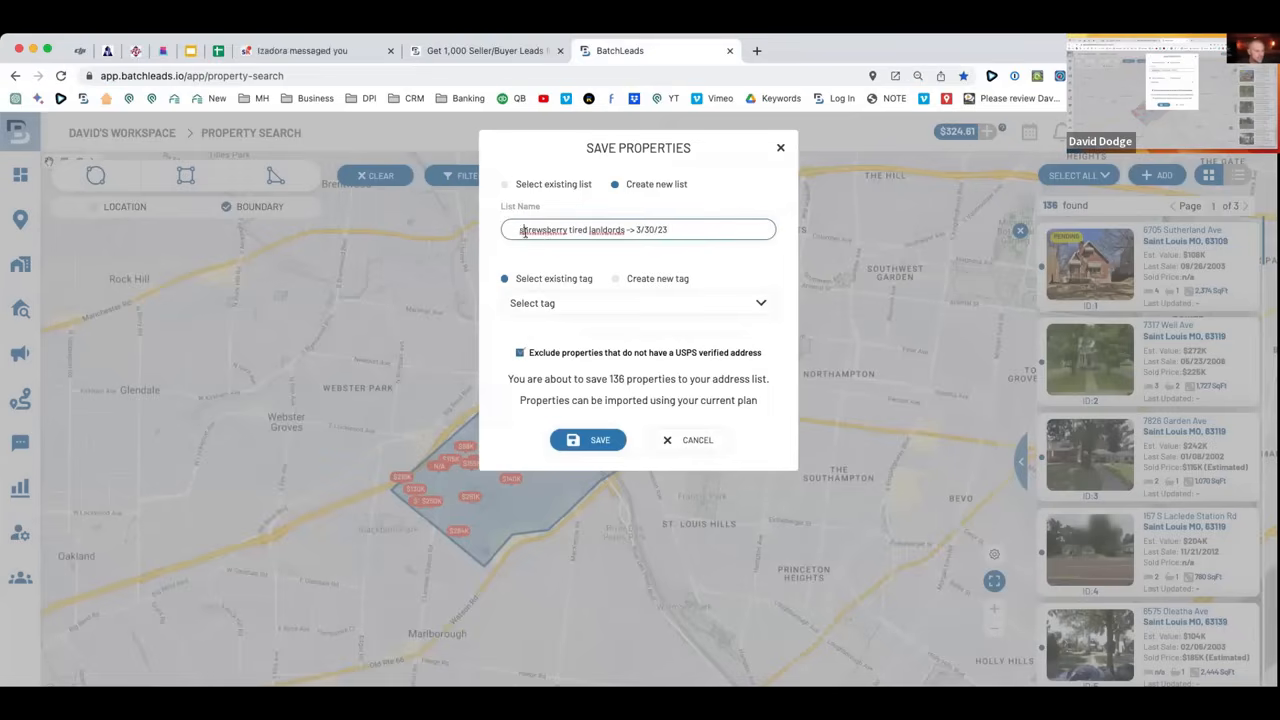
{"action": "key", "text": "BackSpace"}
{"action": "type", "text": "L"}
{"action": "key", "text": "Left"}
{"action": "type", "text": "T"}
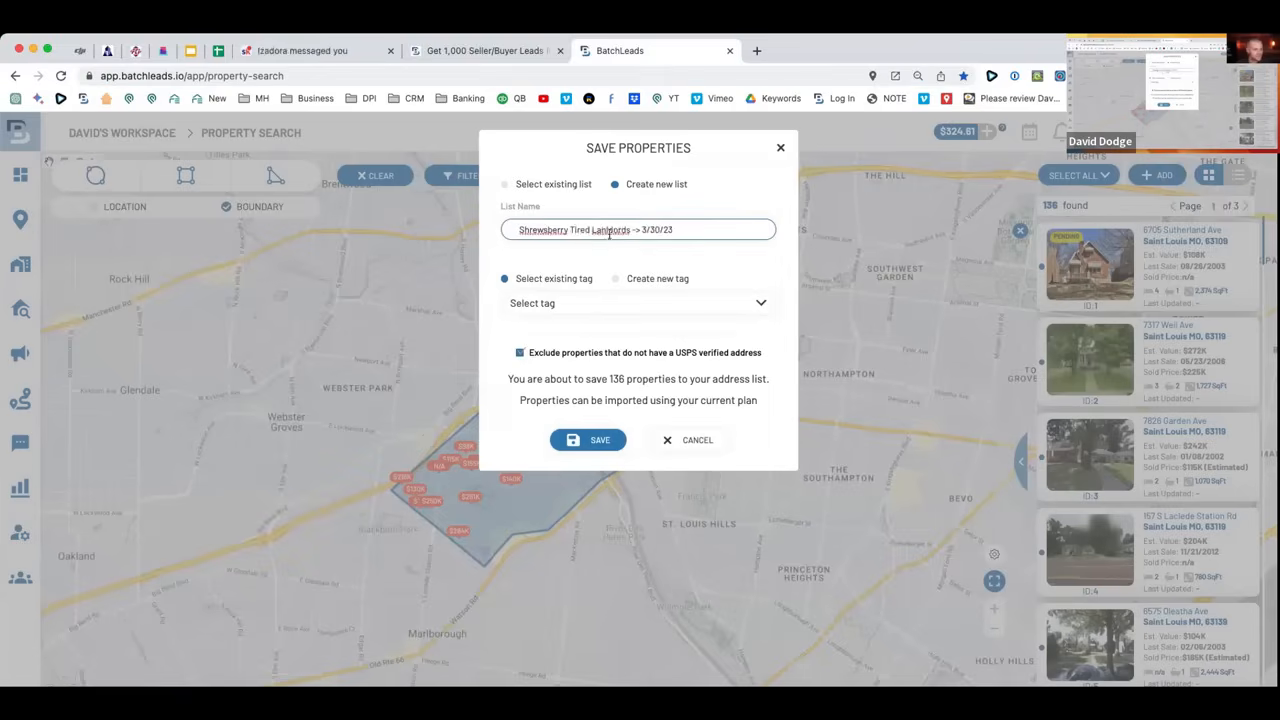
{"action": "key", "text": "BackSpace"}
{"action": "key", "text": "BackSpace"}
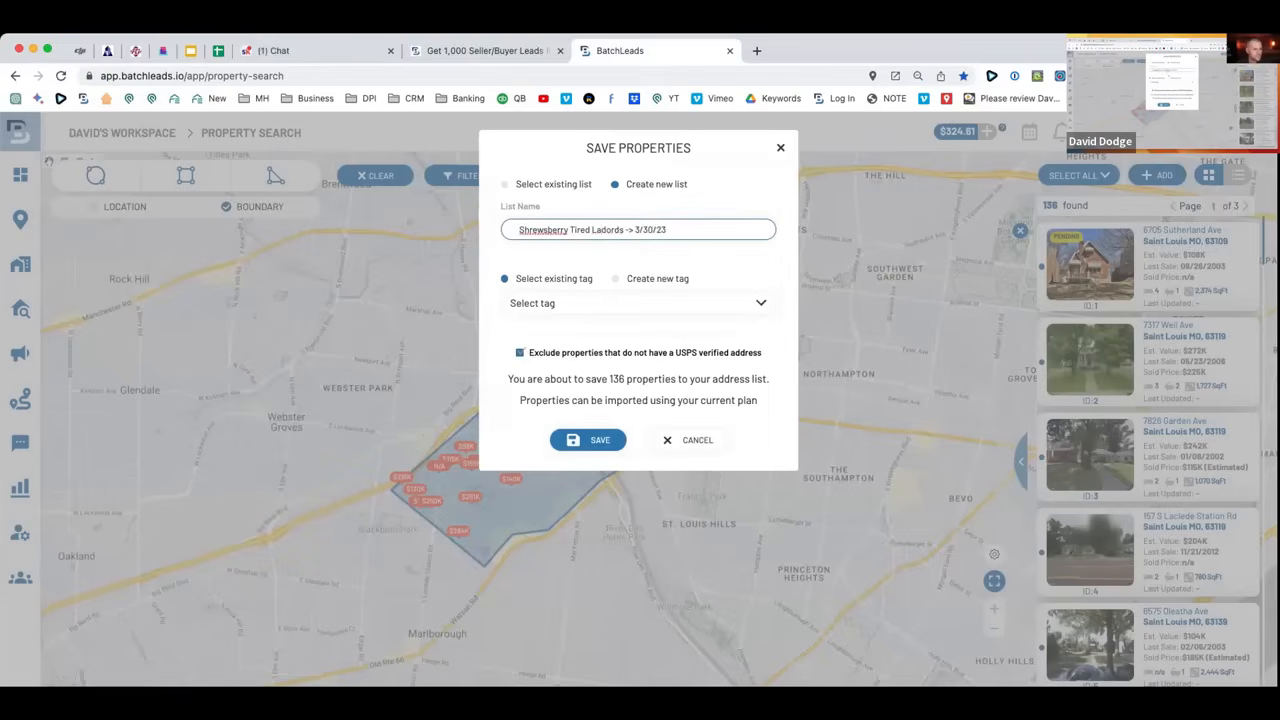
{"action": "type", "text": "nl"}
{"action": "key", "text": "BackSpace"}
Tag the list Tired Landlords, save the 136 properties, then go to the free-leads page.
{"action": "left_click", "coordinate": [557, 303]}
{"action": "type", "text": "tired"}
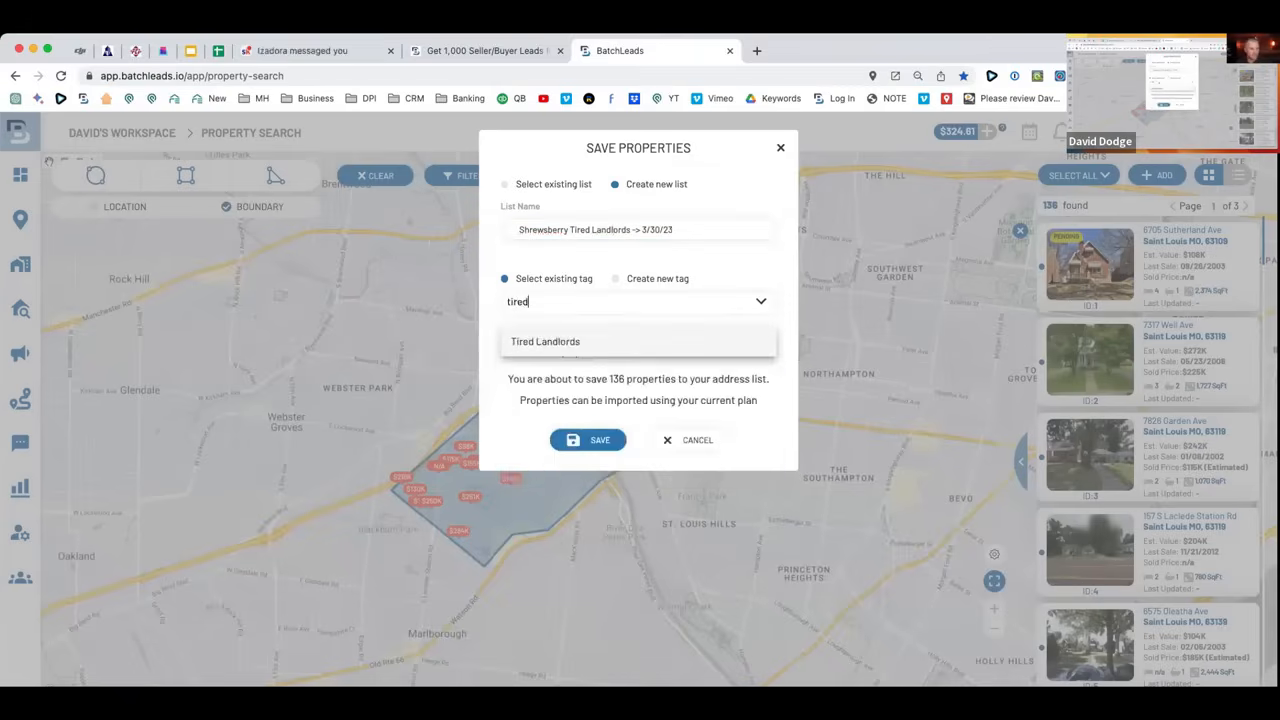
{"action": "left_click", "coordinate": [543, 341]}
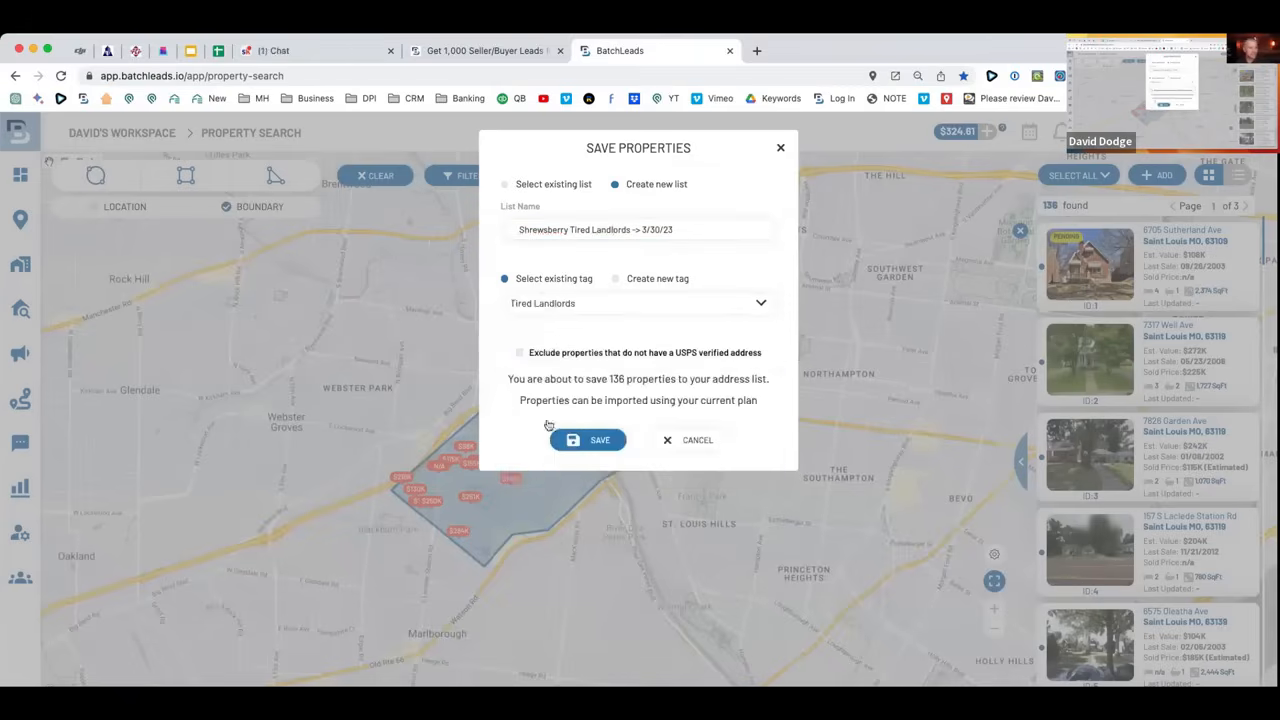
{"action": "left_click", "coordinate": [595, 442]}
{"action": "left_click", "coordinate": [638, 221]}
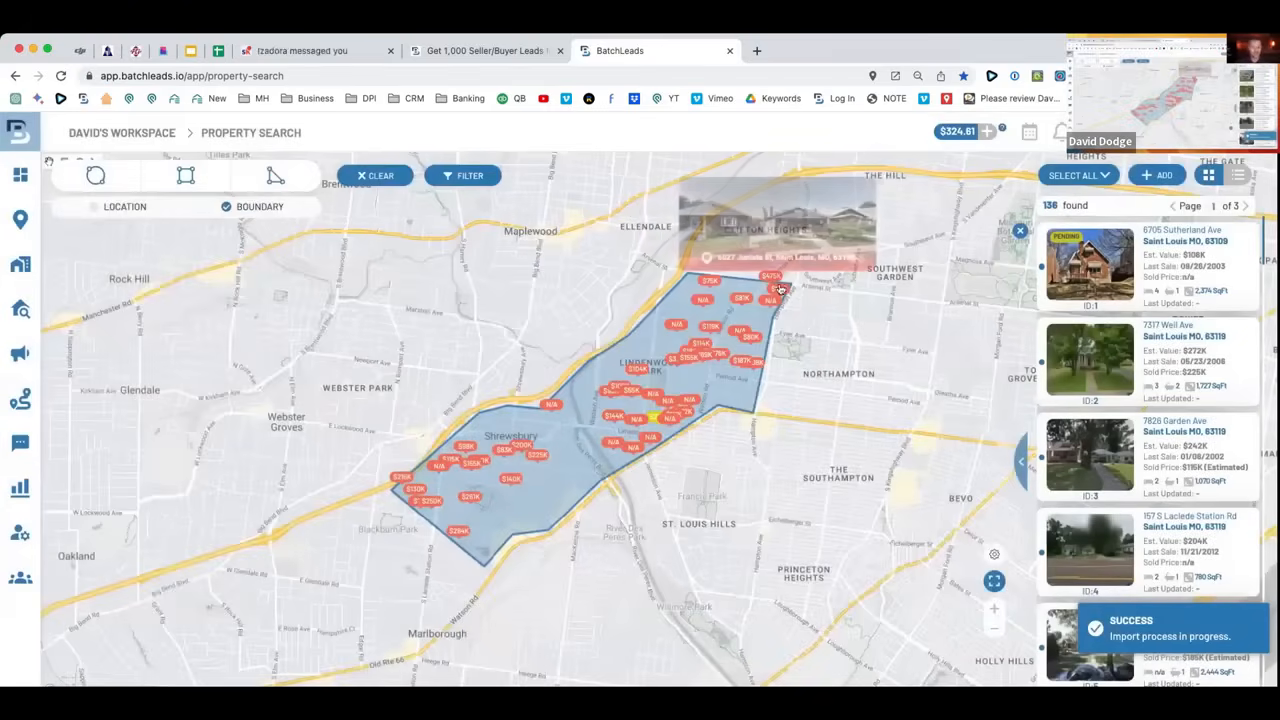
{"action": "left_click", "coordinate": [415, 50]}
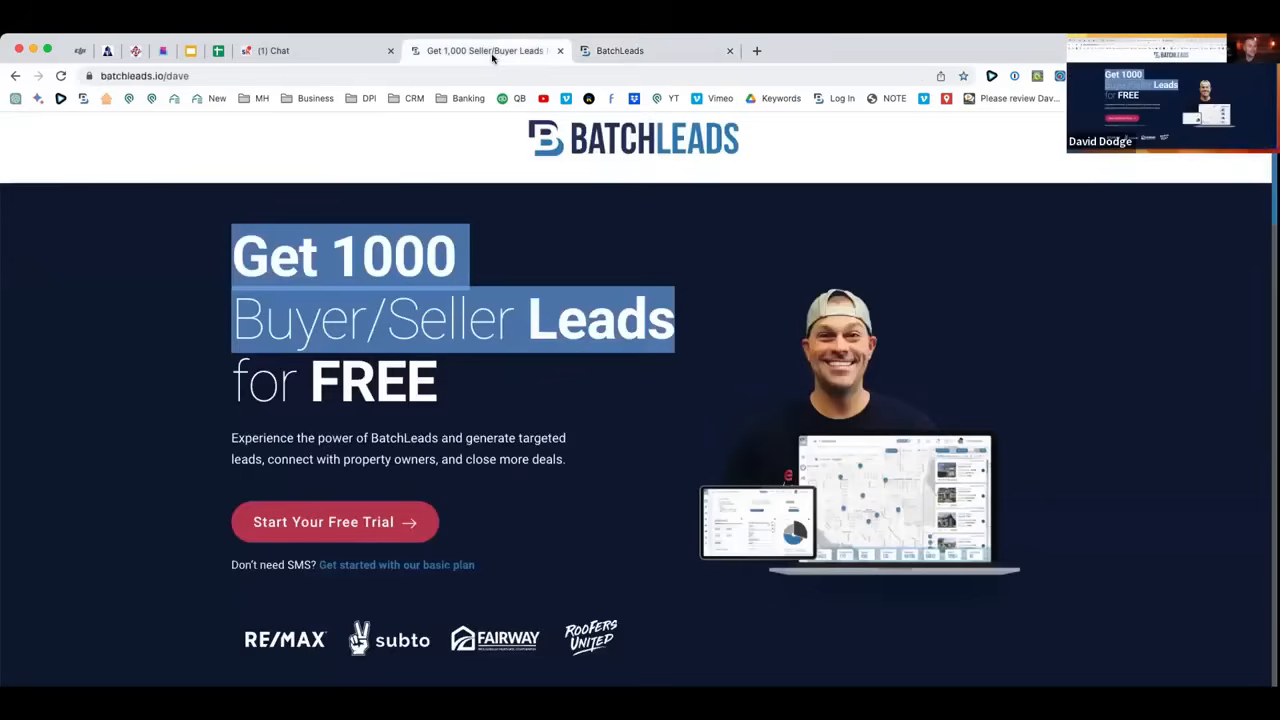
{"action": "left_click_drag", "start_coordinate": [209, 260], "coordinate": [617, 388]}
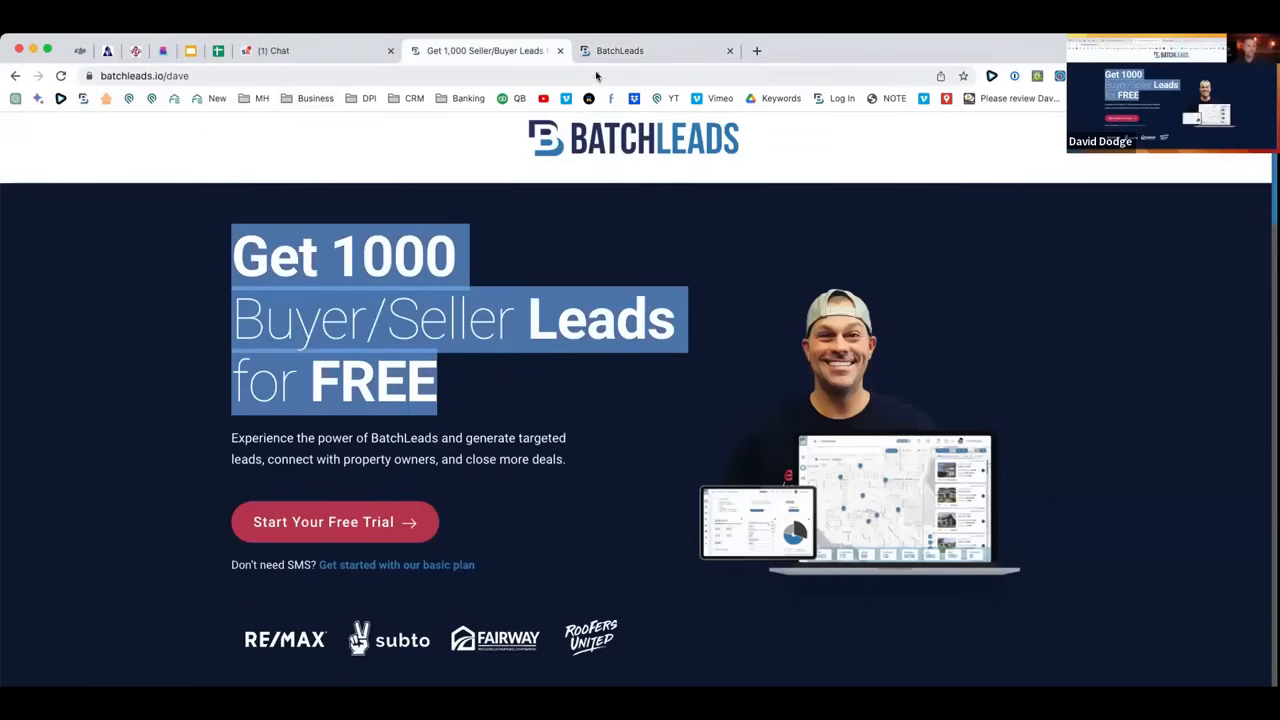
{"action": "left_click", "coordinate": [632, 50]}
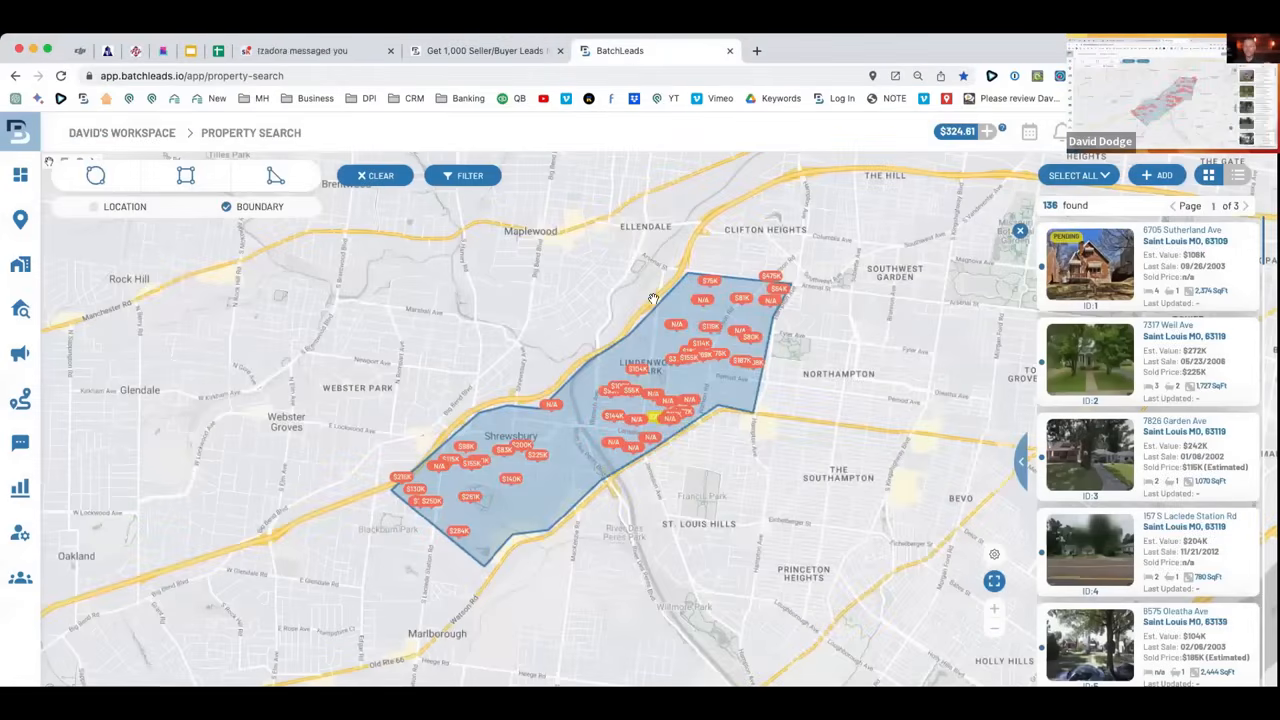
{"action": "scroll", "coordinate": [618, 317], "scroll_direction": "down", "scroll_amount": 2}
{"action": "scroll", "coordinate": [618, 317], "scroll_direction": "down", "scroll_amount": 3}
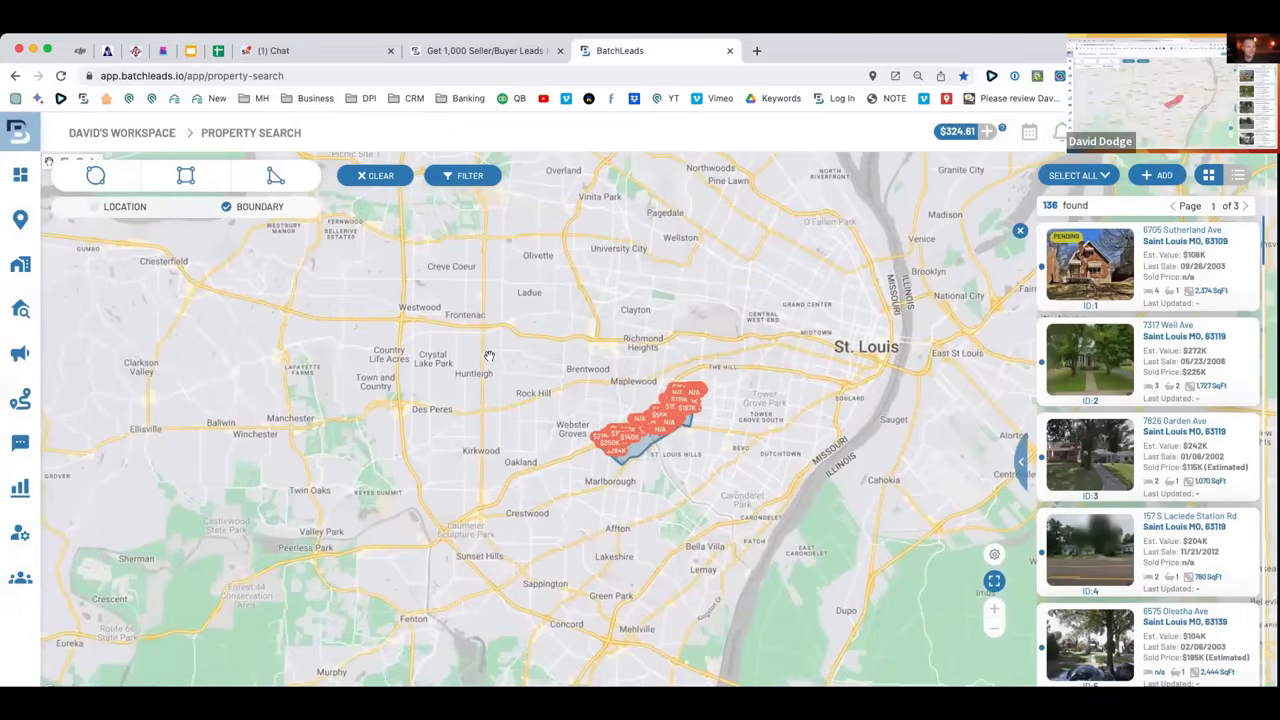
{"action": "left_click", "coordinate": [92, 207]}
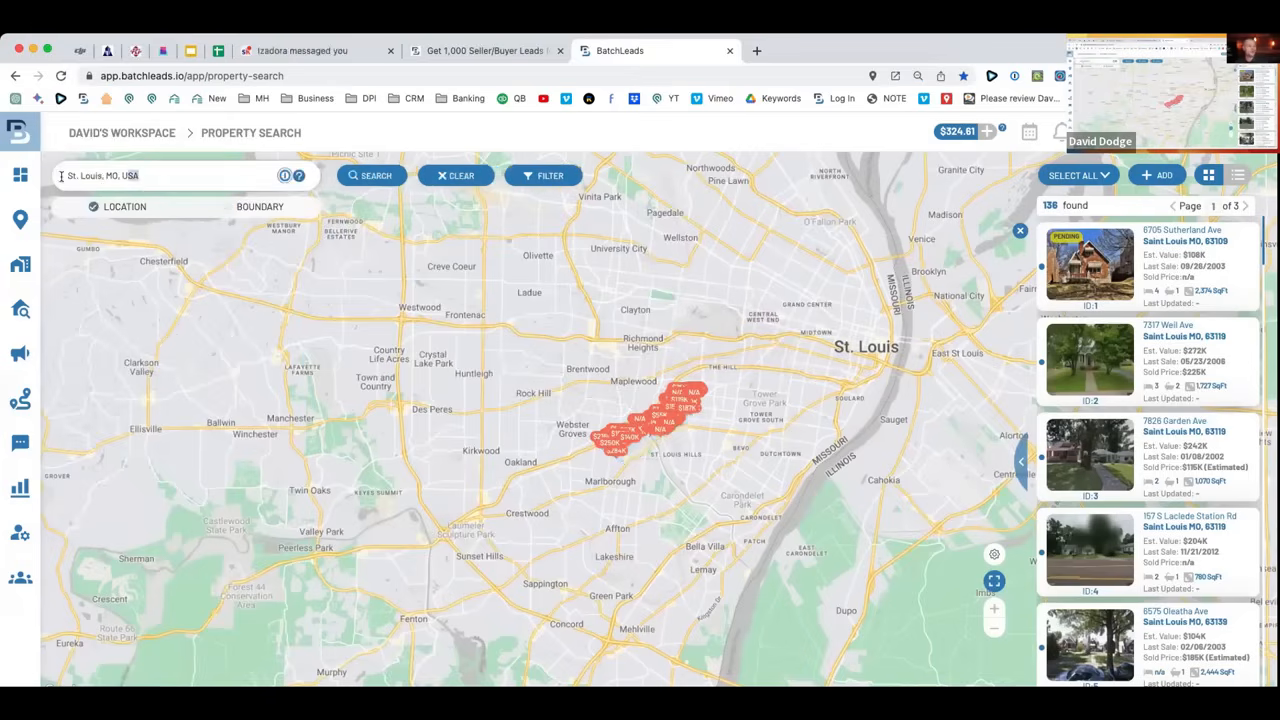
{"action": "left_click_drag", "start_coordinate": [61, 176], "coordinate": [172, 178]}
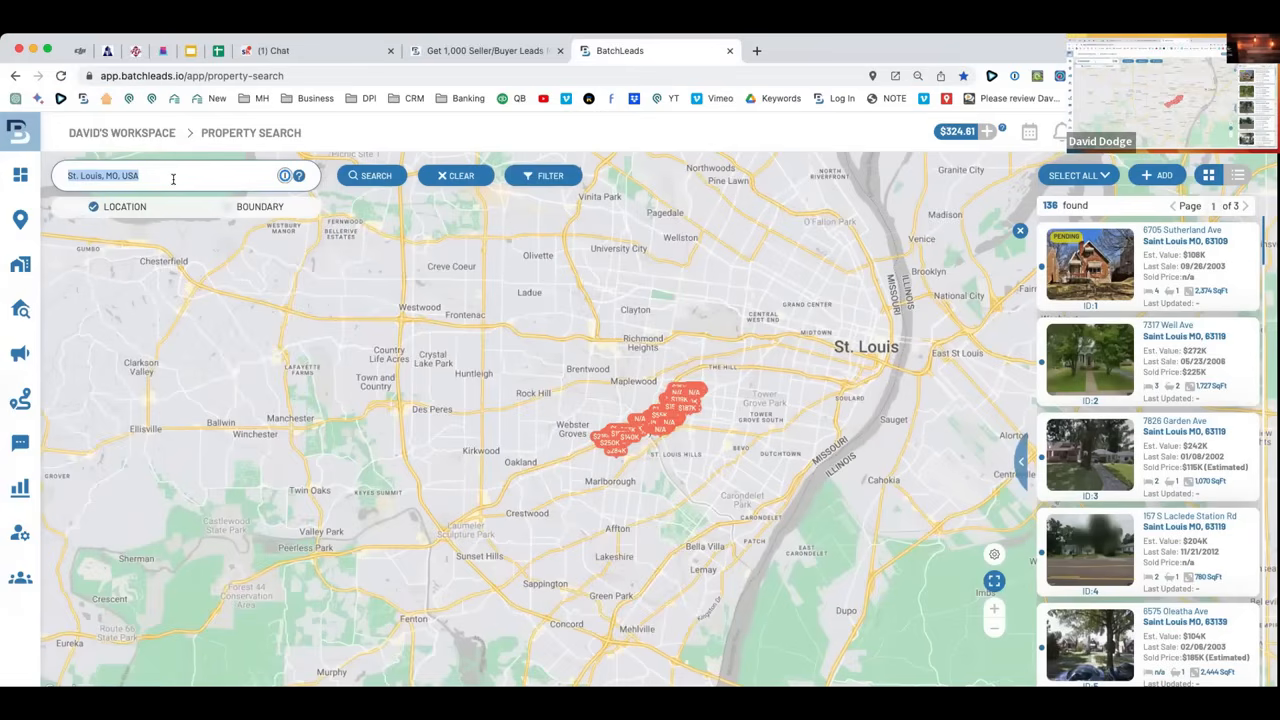
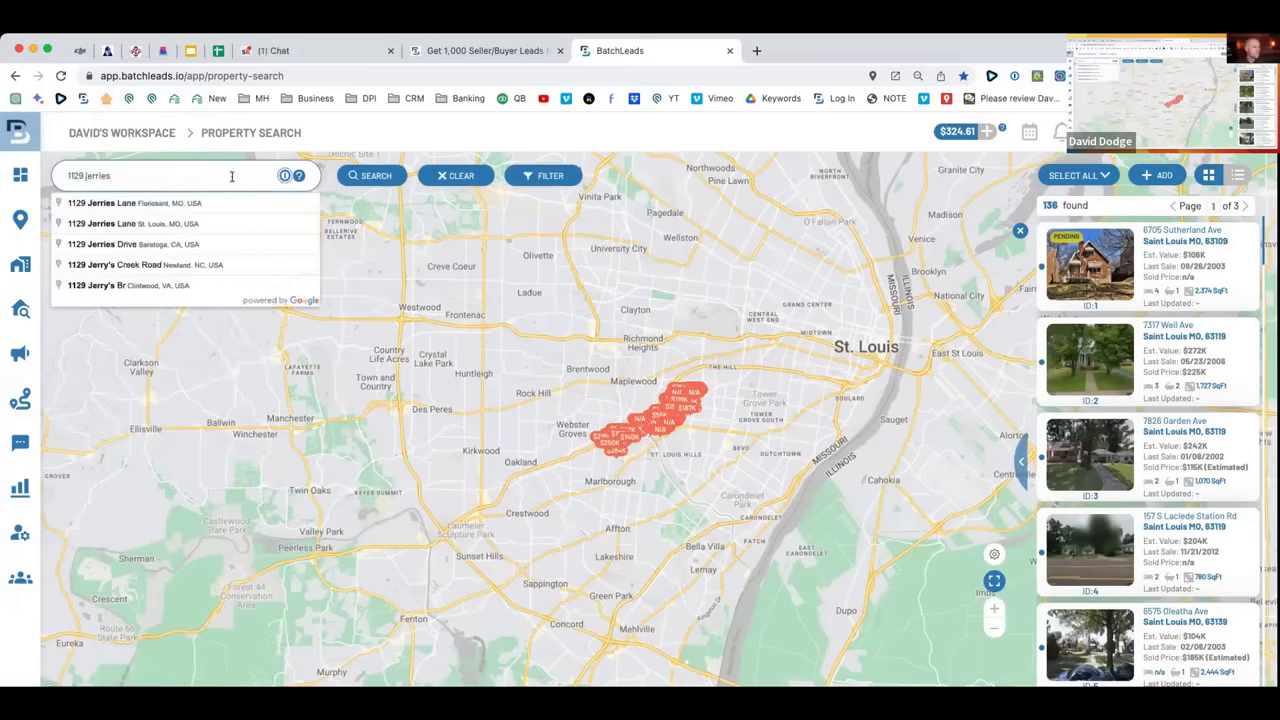
{"action": "left_click", "coordinate": [180, 205]}
{"action": "left_click", "coordinate": [376, 176]}
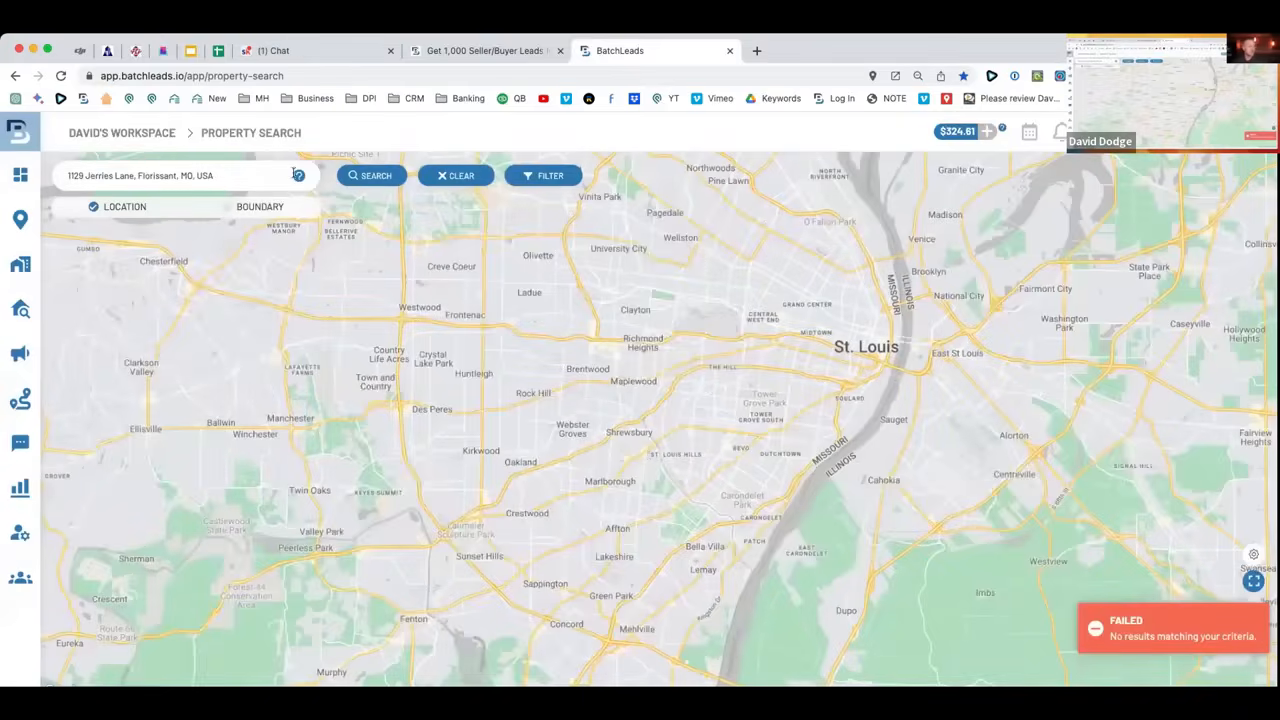
{"action": "left_click", "coordinate": [370, 176]}
{"action": "left_click", "coordinate": [236, 180]}
{"action": "left_click_drag", "start_coordinate": [113, 175], "coordinate": [214, 175]}
{"action": "key", "text": "BackSpace"}
{"action": "type", "text": "ln"}
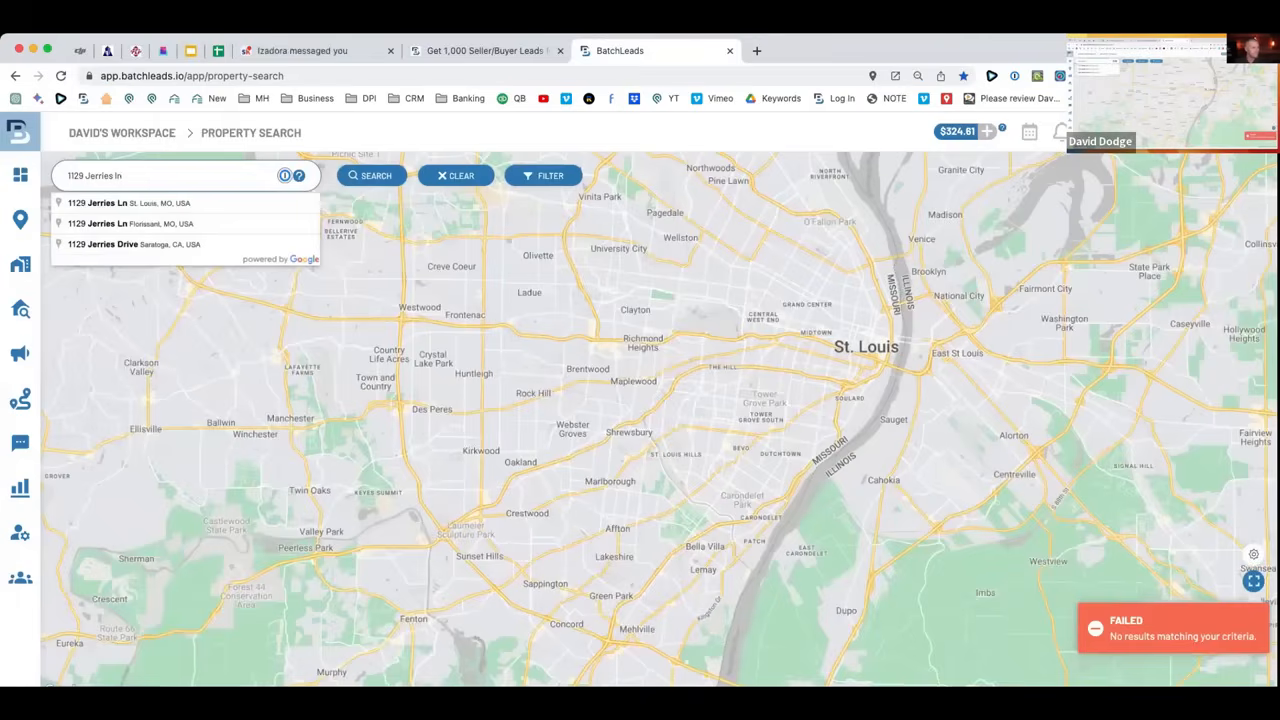
{"action": "left_click", "coordinate": [161, 223]}
{"action": "left_click", "coordinate": [82, 175]}
{"action": "type", "text": "w"}
{"action": "key", "text": "BackSpace"}
{"action": "type", "text": "2"}
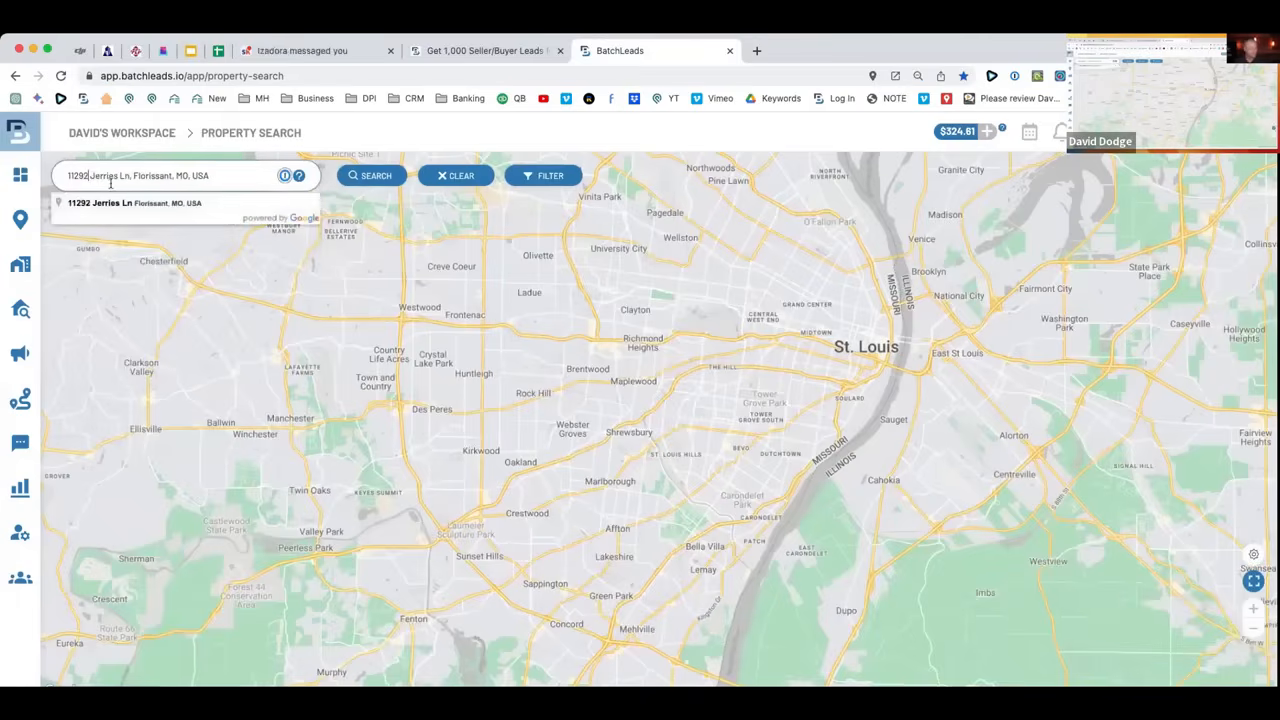
{"action": "left_click", "coordinate": [370, 177]}
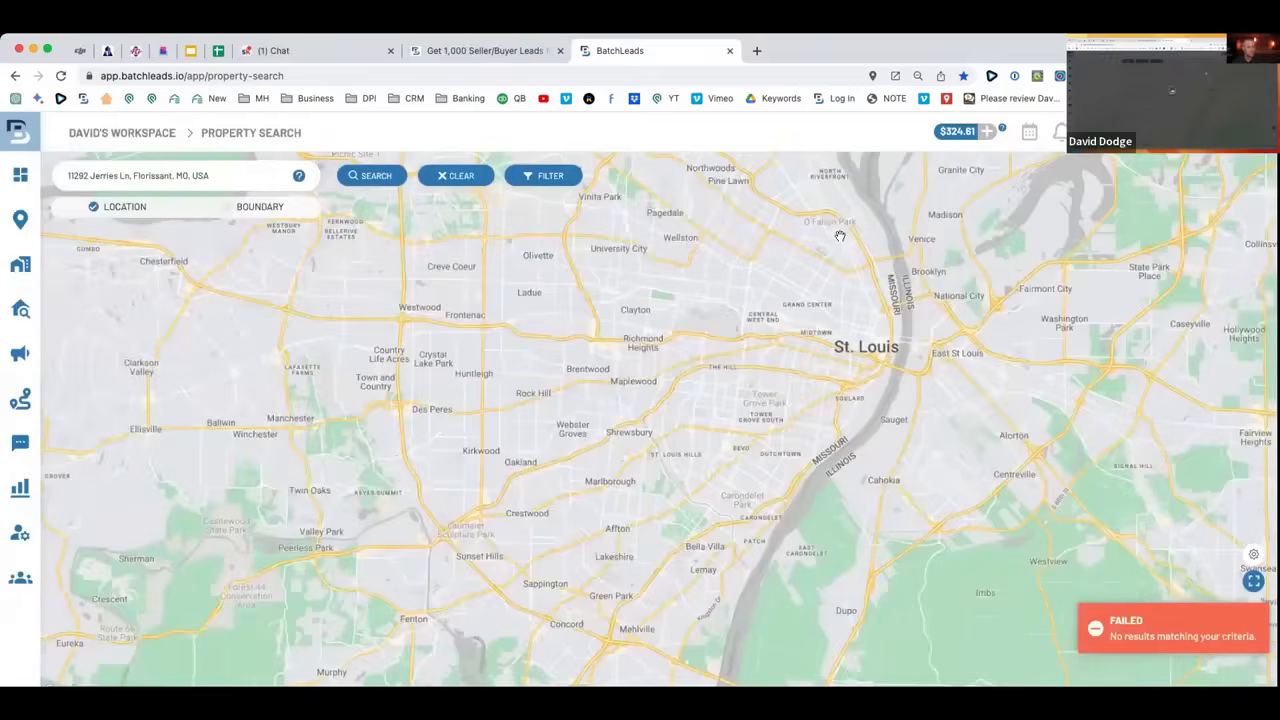
{"action": "left_click_drag", "start_coordinate": [236, 172], "coordinate": [24, 168]}
{"action": "key", "text": "BackSpace"}
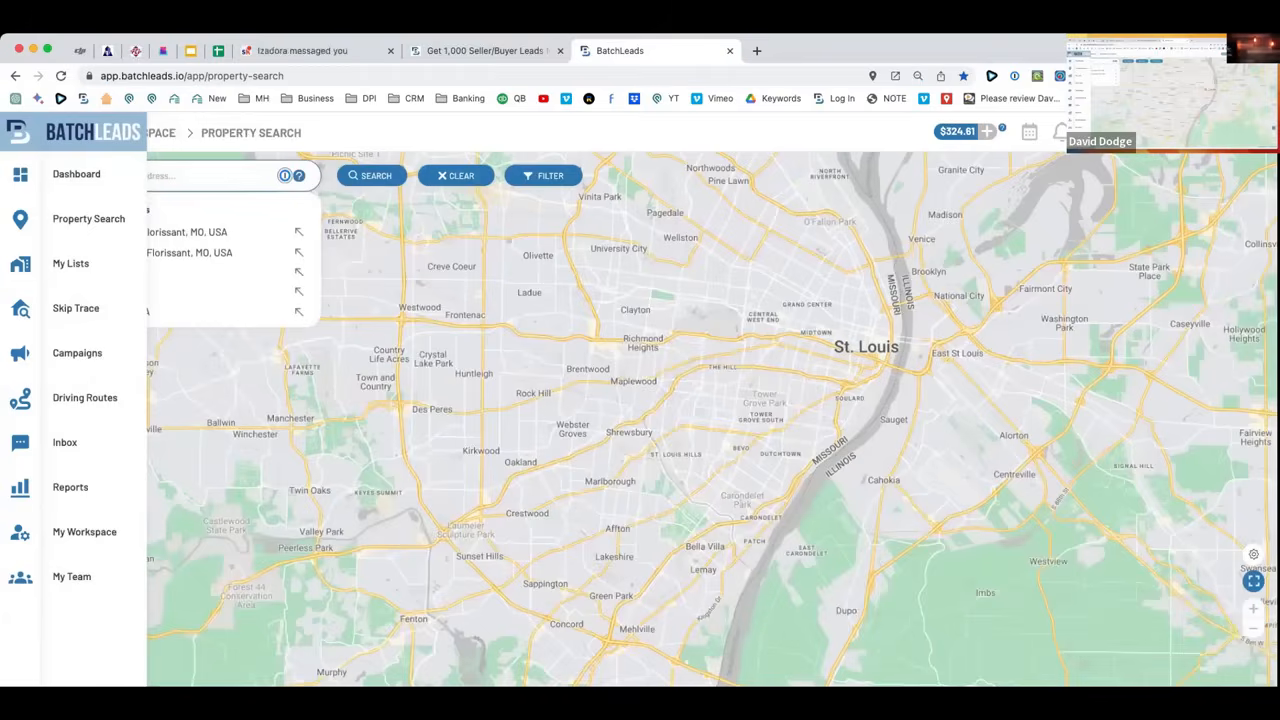
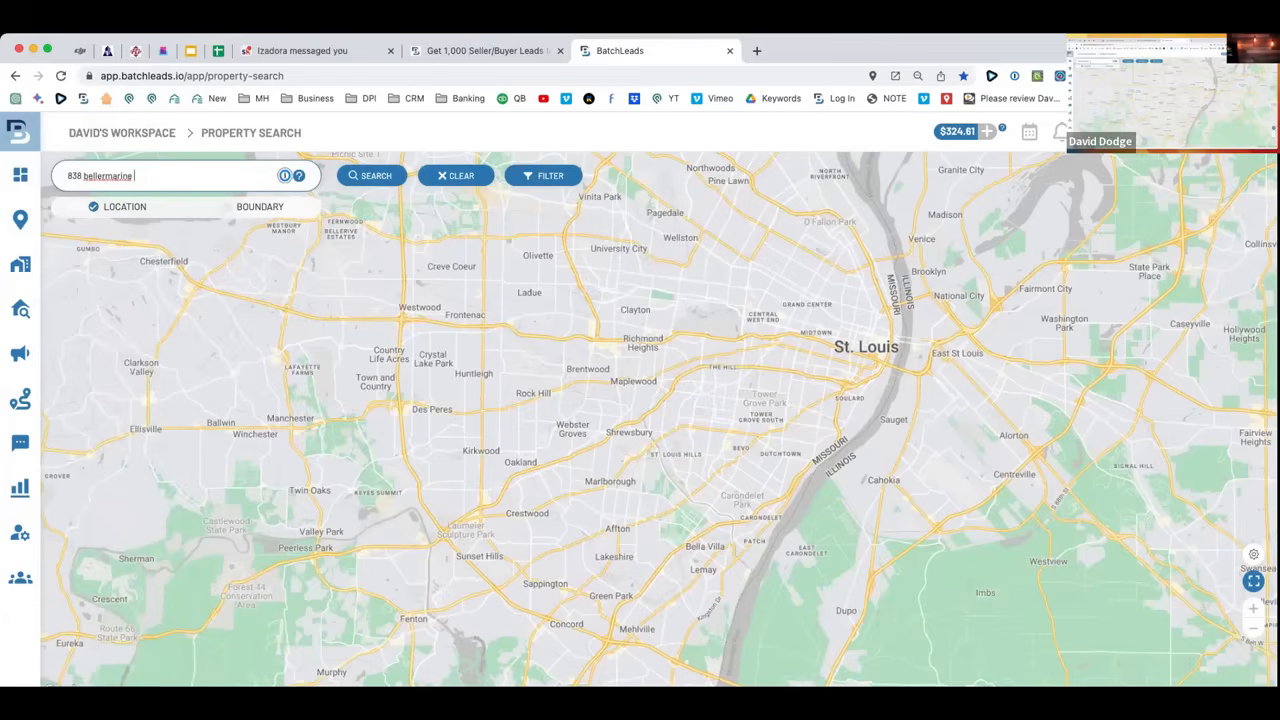
{"action": "double_click", "coordinate": [81, 172]}
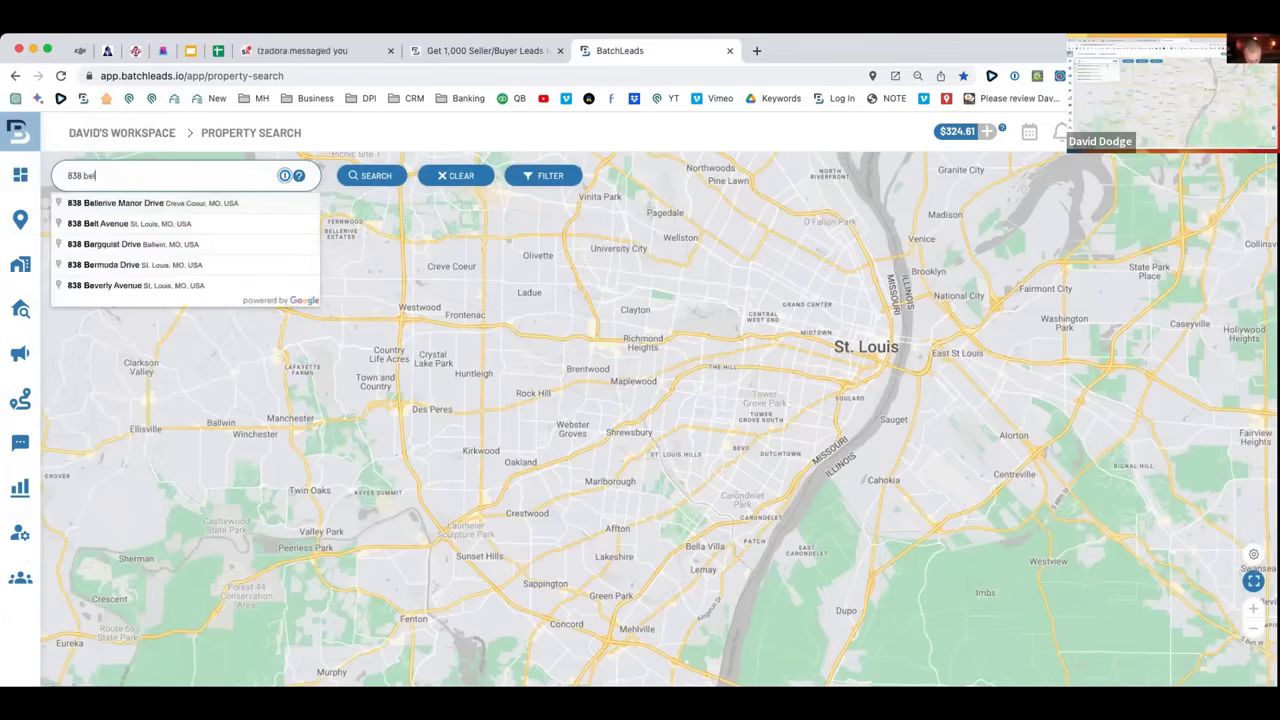
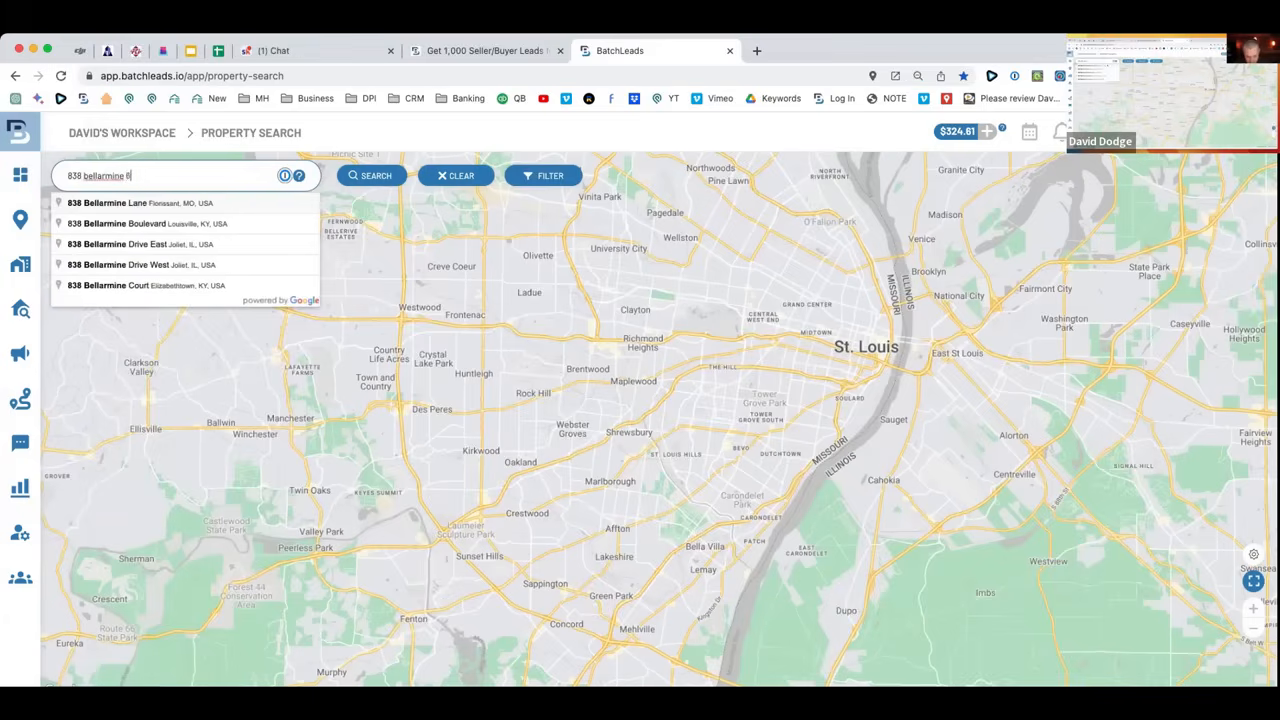
{"action": "left_click", "coordinate": [203, 203]}
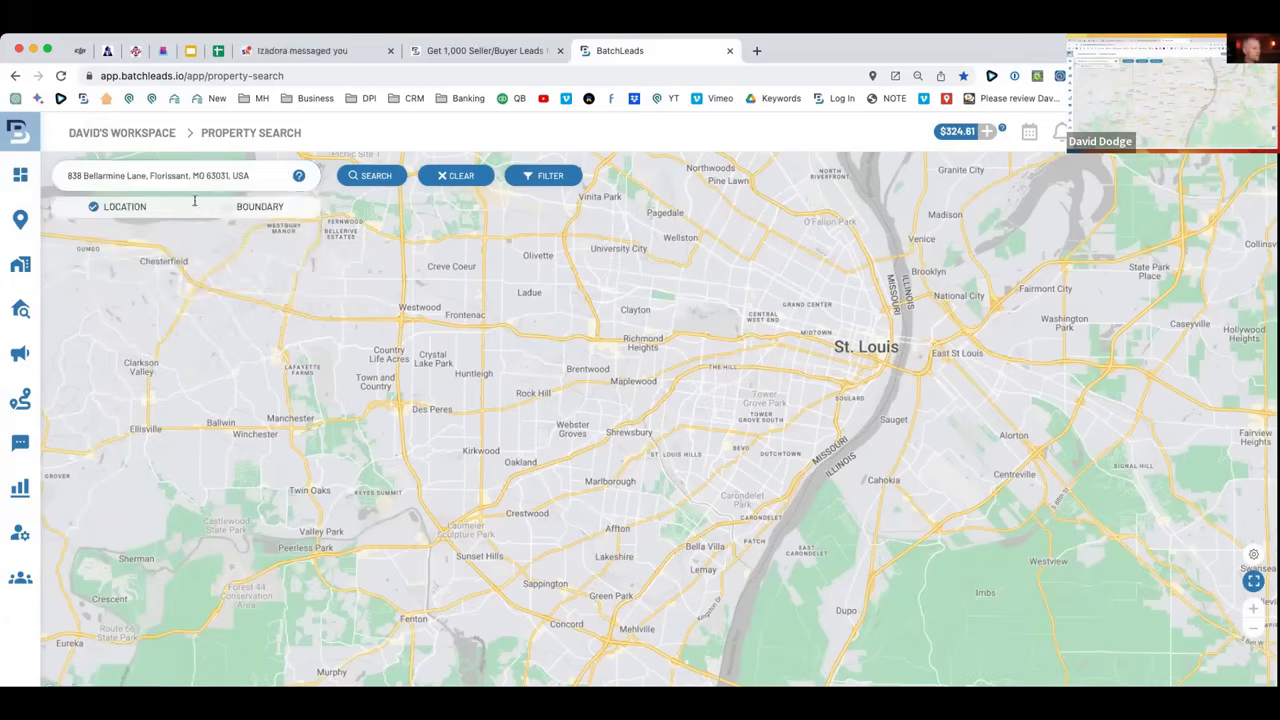
{"action": "left_click", "coordinate": [378, 176]}
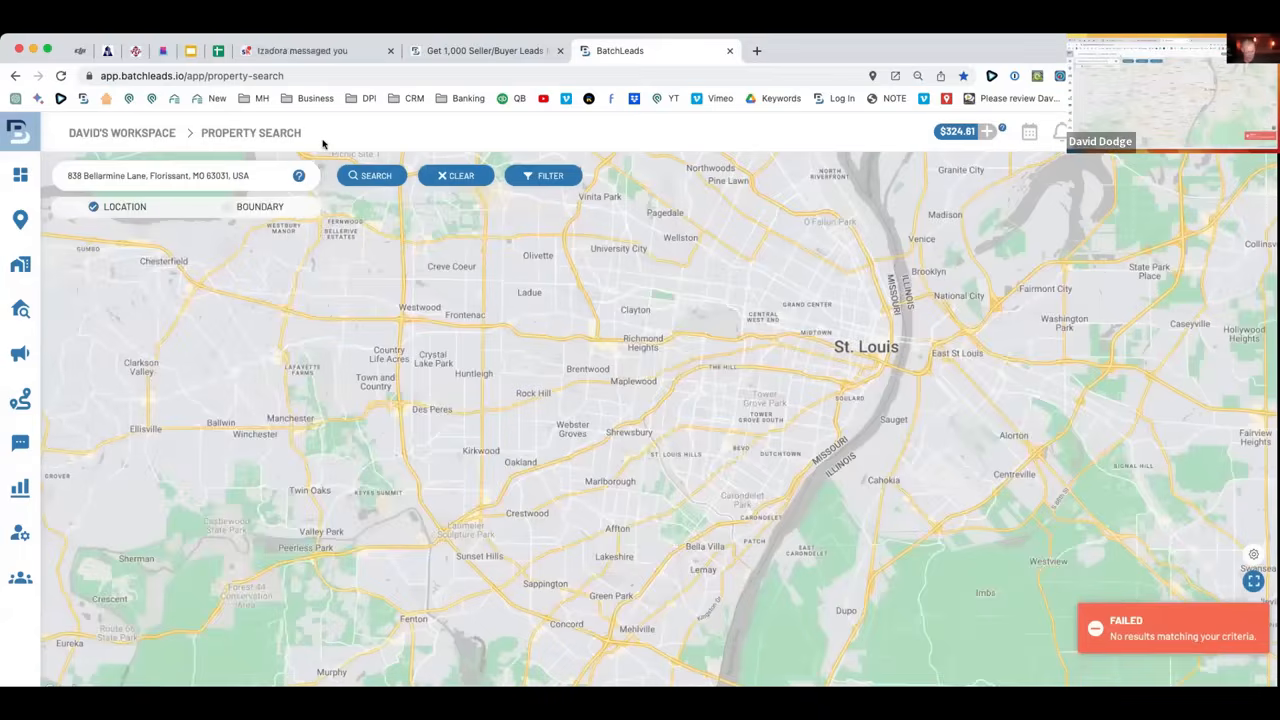
{"action": "key", "text": "super+r"}
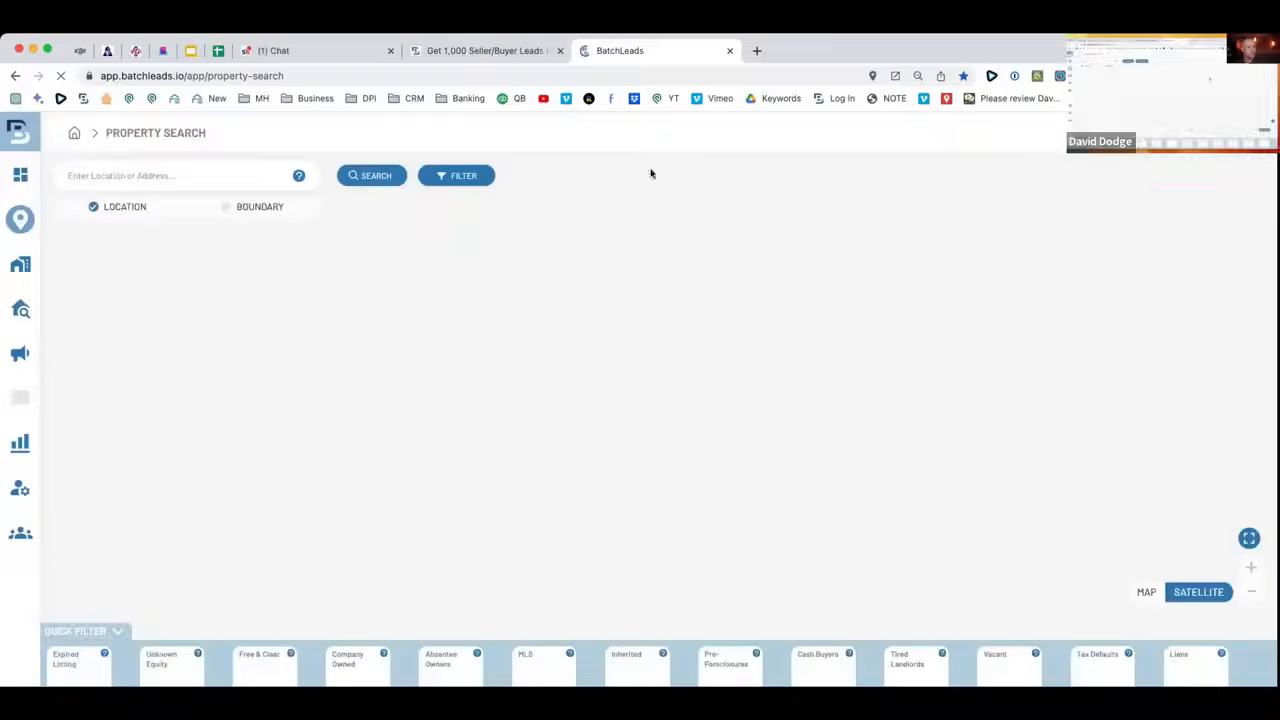
{"action": "left_click", "coordinate": [192, 170]}
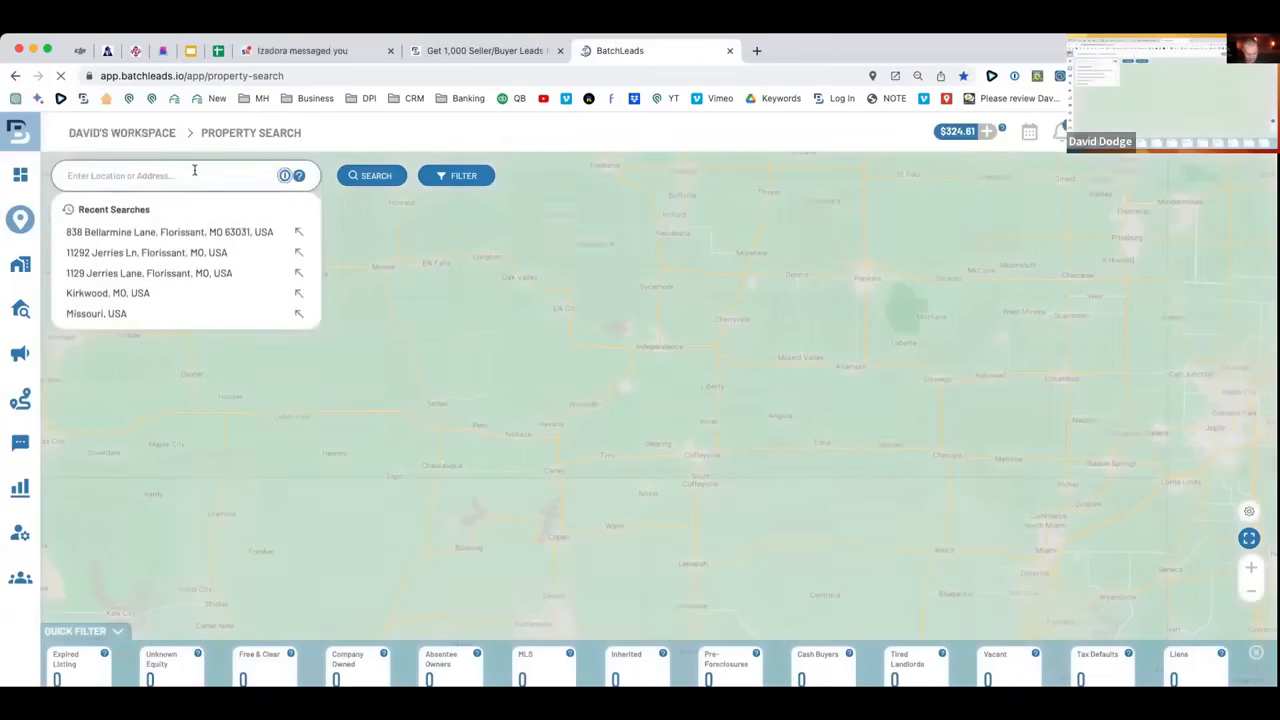
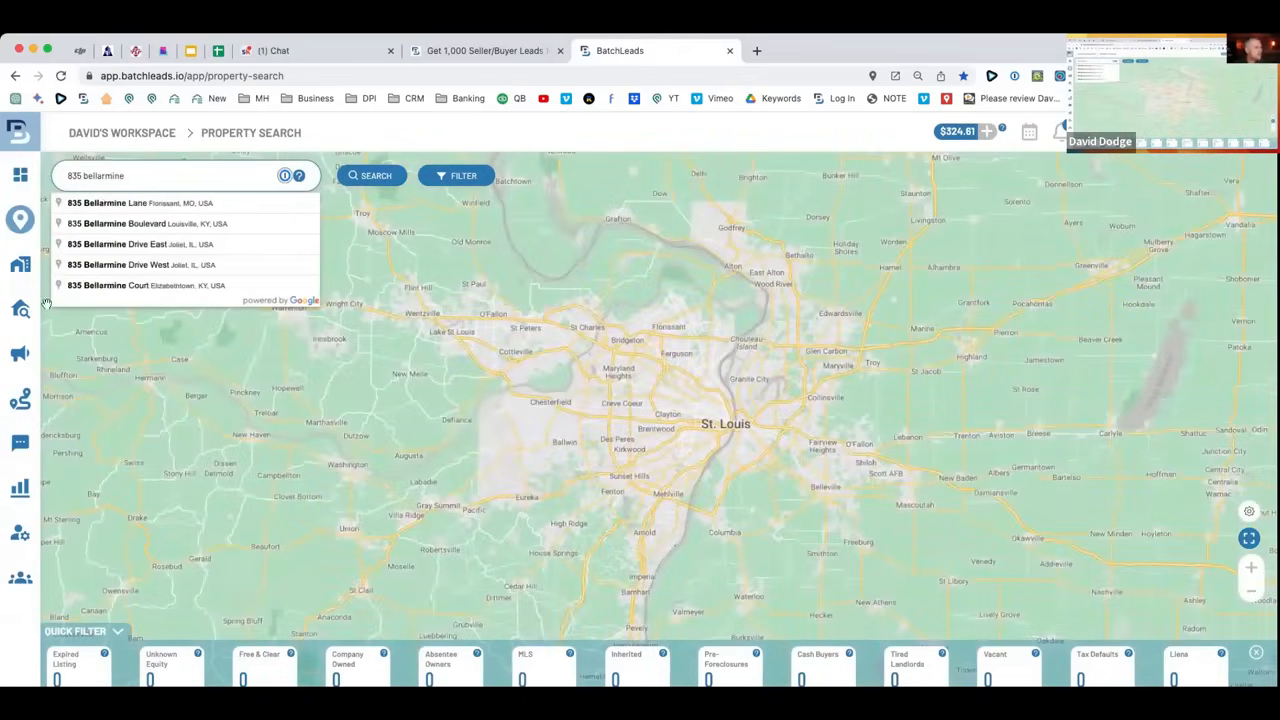
{"action": "left_click", "coordinate": [200, 204]}
{"action": "left_click", "coordinate": [383, 185]}
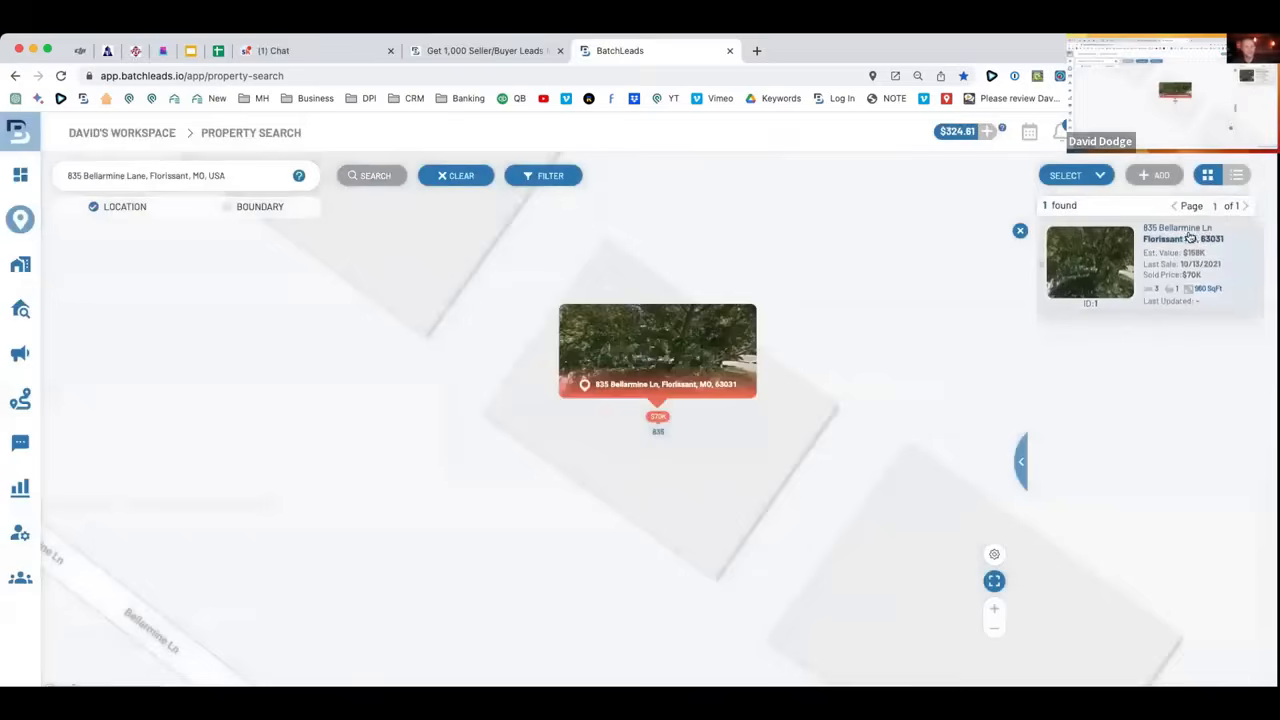
{"action": "left_click", "coordinate": [1185, 238]}
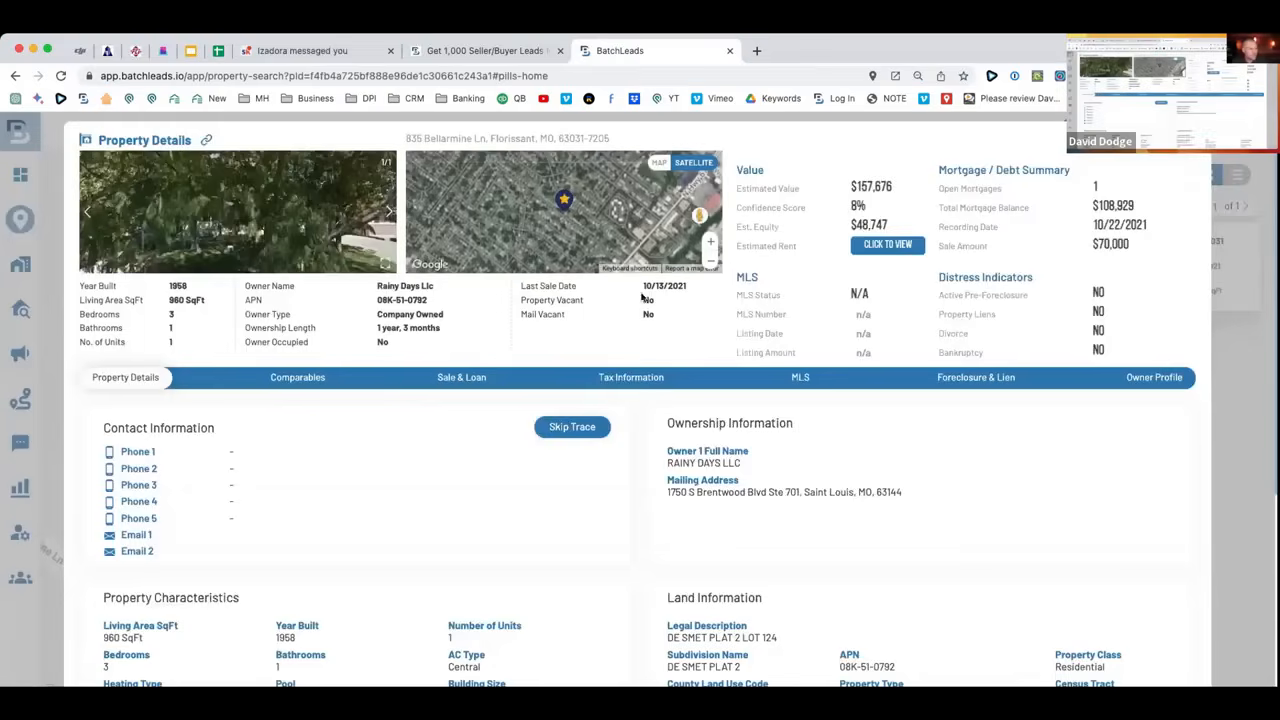
Review the 960 SqFt living area and year built, and look around the street view.
{"action": "scroll", "coordinate": [600, 335], "scroll_direction": "down", "scroll_amount": 1}
{"action": "left_click_drag", "start_coordinate": [749, 447], "coordinate": [677, 432]}
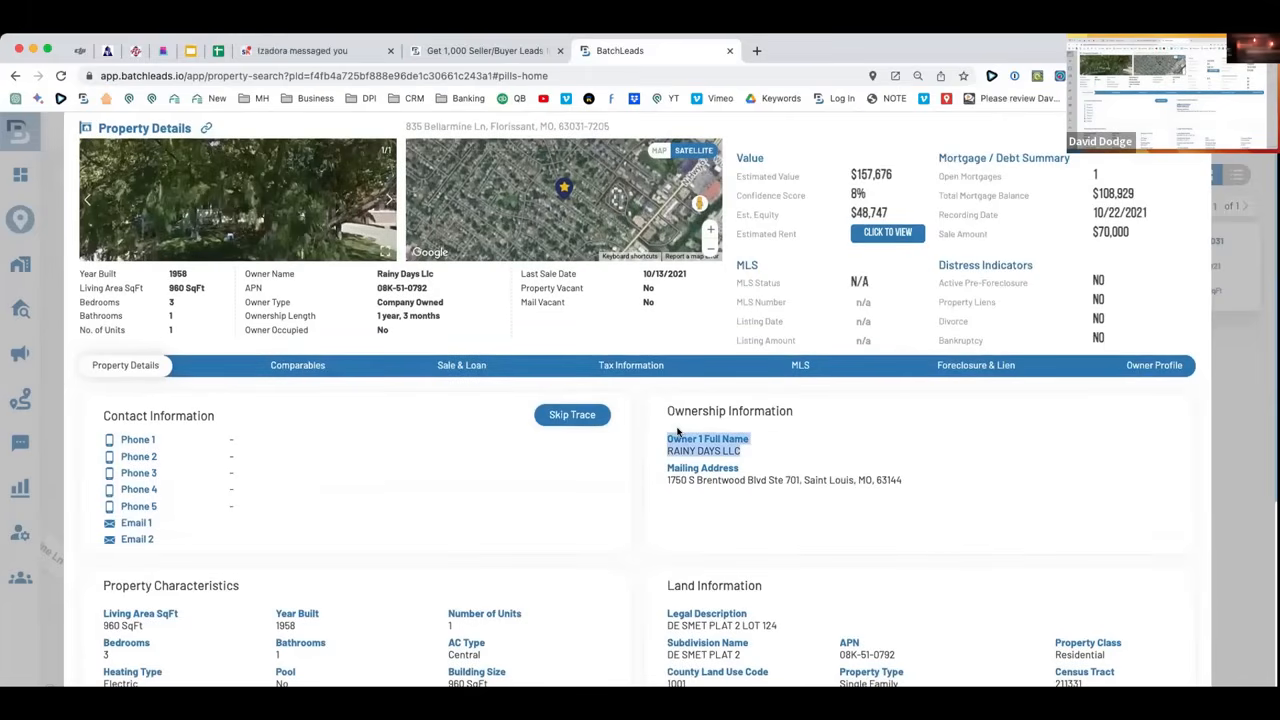
{"action": "left_click_drag", "start_coordinate": [218, 290], "coordinate": [151, 269]}
{"action": "left_click_drag", "start_coordinate": [699, 203], "coordinate": [610, 203]}
{"action": "left_click_drag", "start_coordinate": [430, 205], "coordinate": [600, 202]}
{"action": "left_click_drag", "start_coordinate": [480, 204], "coordinate": [600, 203]}
{"action": "left_click_drag", "start_coordinate": [426, 198], "coordinate": [560, 195]}
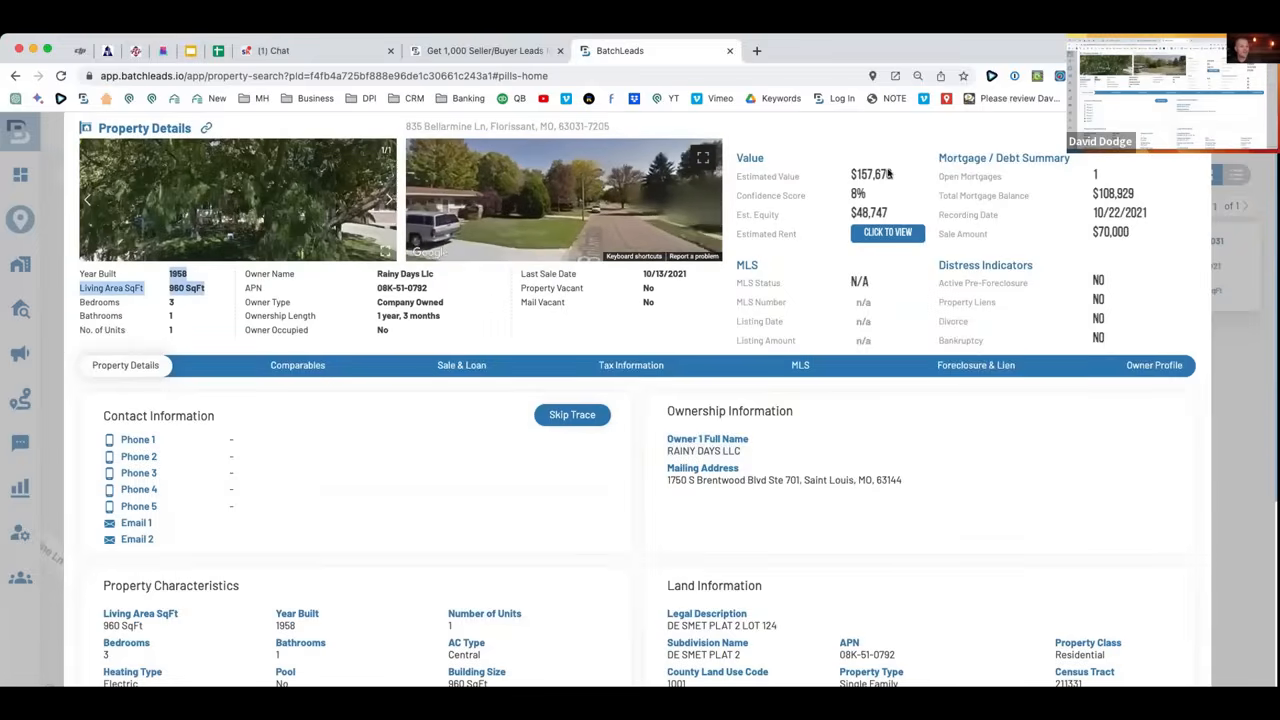
{"action": "left_click", "coordinate": [900, 174]}
Highlight the $108,929 mortgage balance, $157,676 estimated value and $48,747 equity.
{"action": "left_click_drag", "start_coordinate": [1160, 199], "coordinate": [1050, 207]}
{"action": "left_click_drag", "start_coordinate": [899, 178], "coordinate": [824, 186]}
{"action": "left_click_drag", "start_coordinate": [917, 218], "coordinate": [823, 215]}
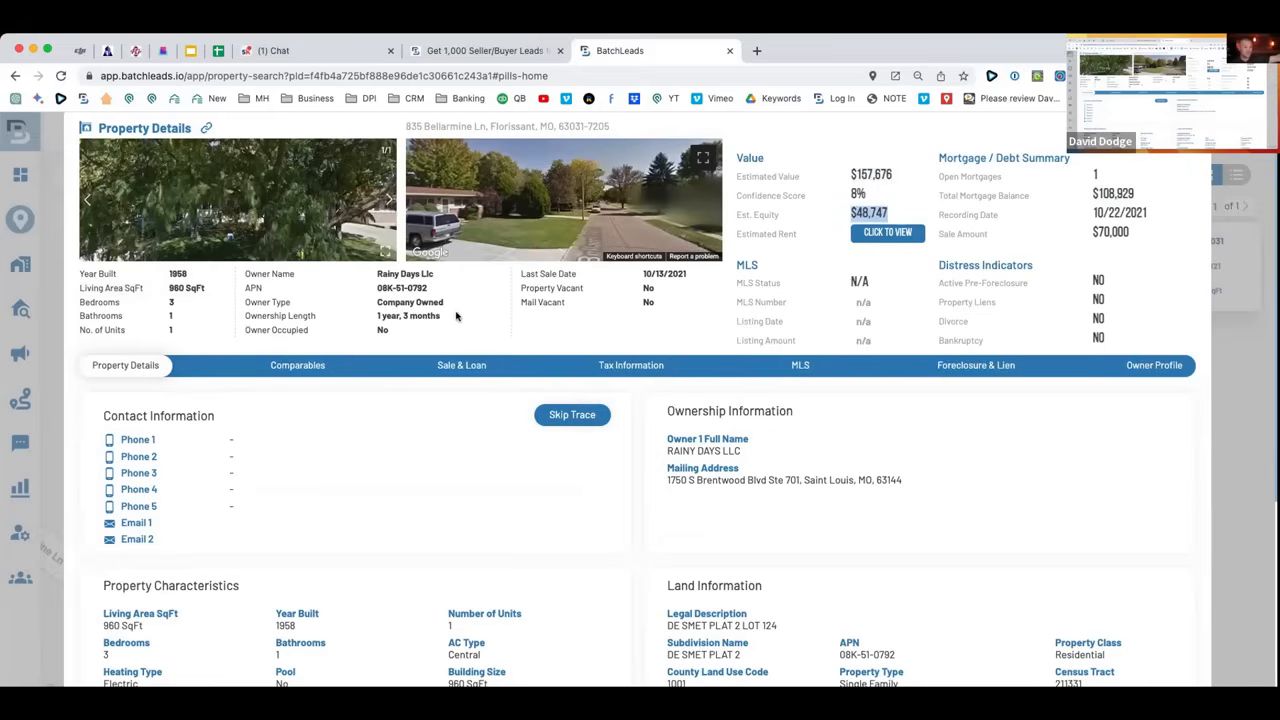
{"action": "scroll", "coordinate": [456, 316], "scroll_direction": "down", "scroll_amount": 3}
{"action": "scroll", "coordinate": [459, 316], "scroll_direction": "up", "scroll_amount": 3}
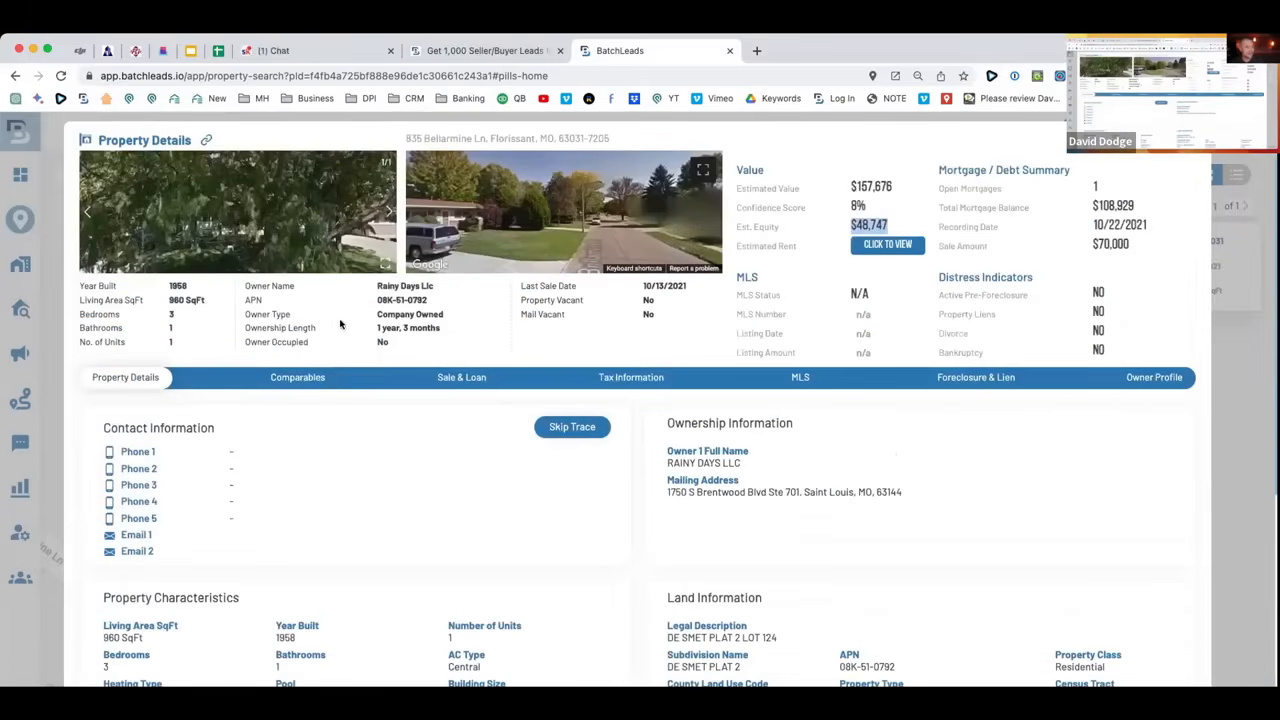
View the comparables and comp calculator, then return to the Property Search map.
{"action": "left_click", "coordinate": [300, 376]}
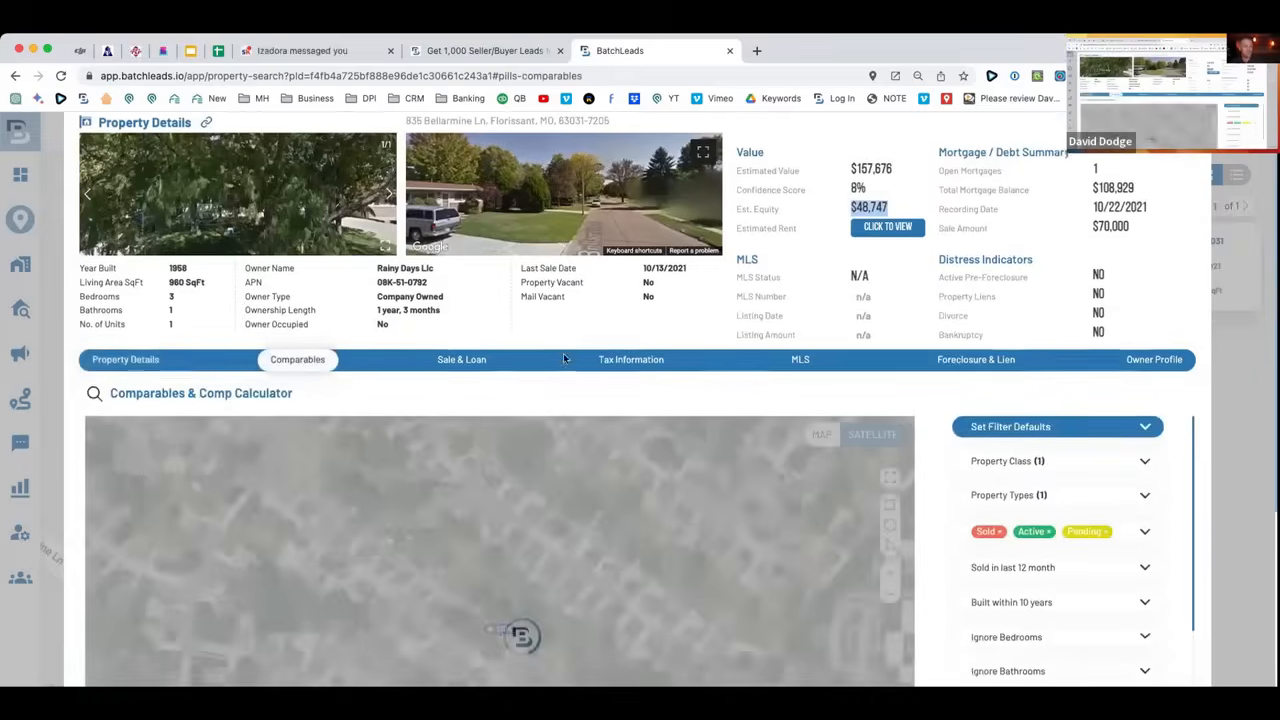
{"action": "scroll", "coordinate": [574, 360], "scroll_direction": "down", "scroll_amount": 2}
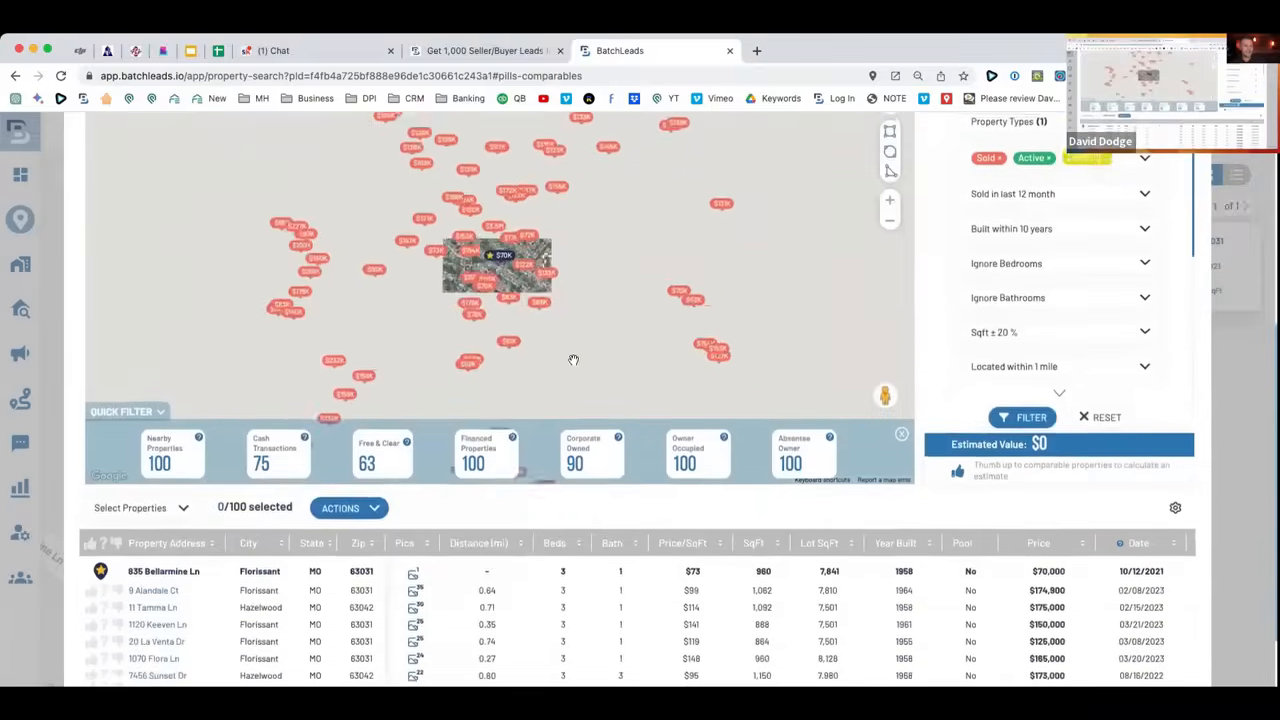
{"action": "scroll", "coordinate": [573, 358], "scroll_direction": "up", "scroll_amount": 4}
{"action": "left_click", "coordinate": [20, 219]}
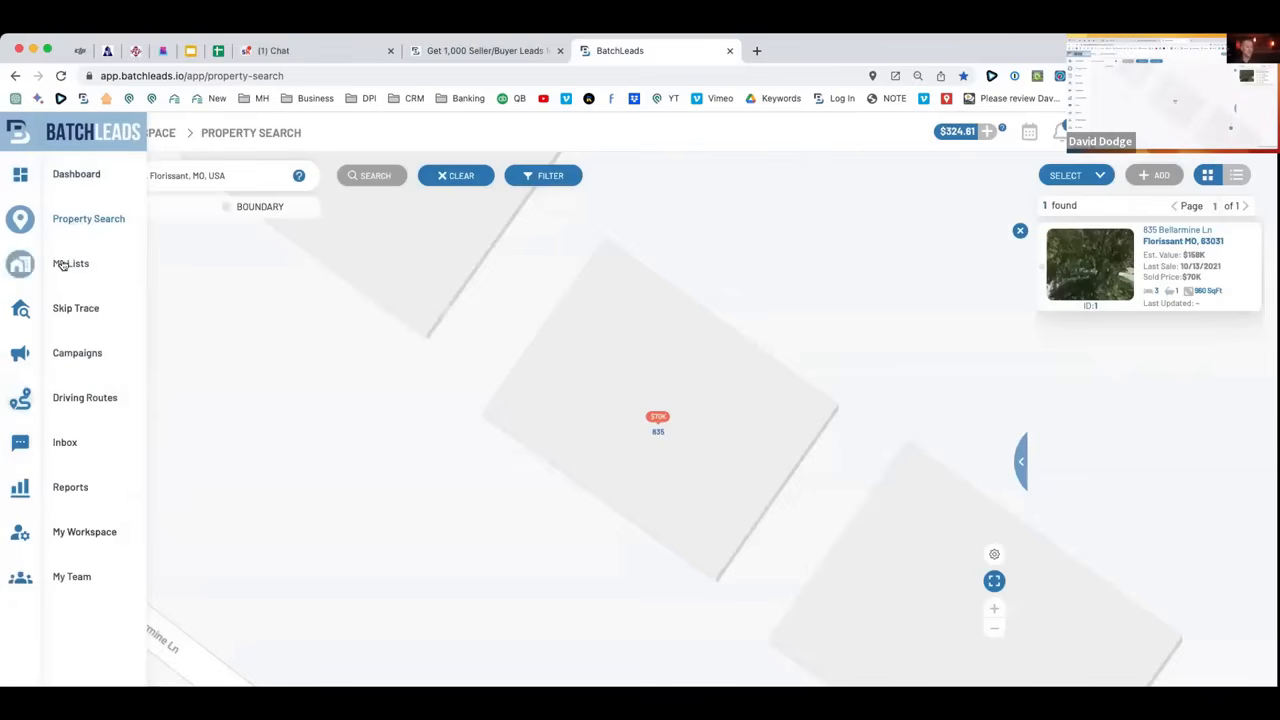
{"action": "left_click", "coordinate": [62, 265]}
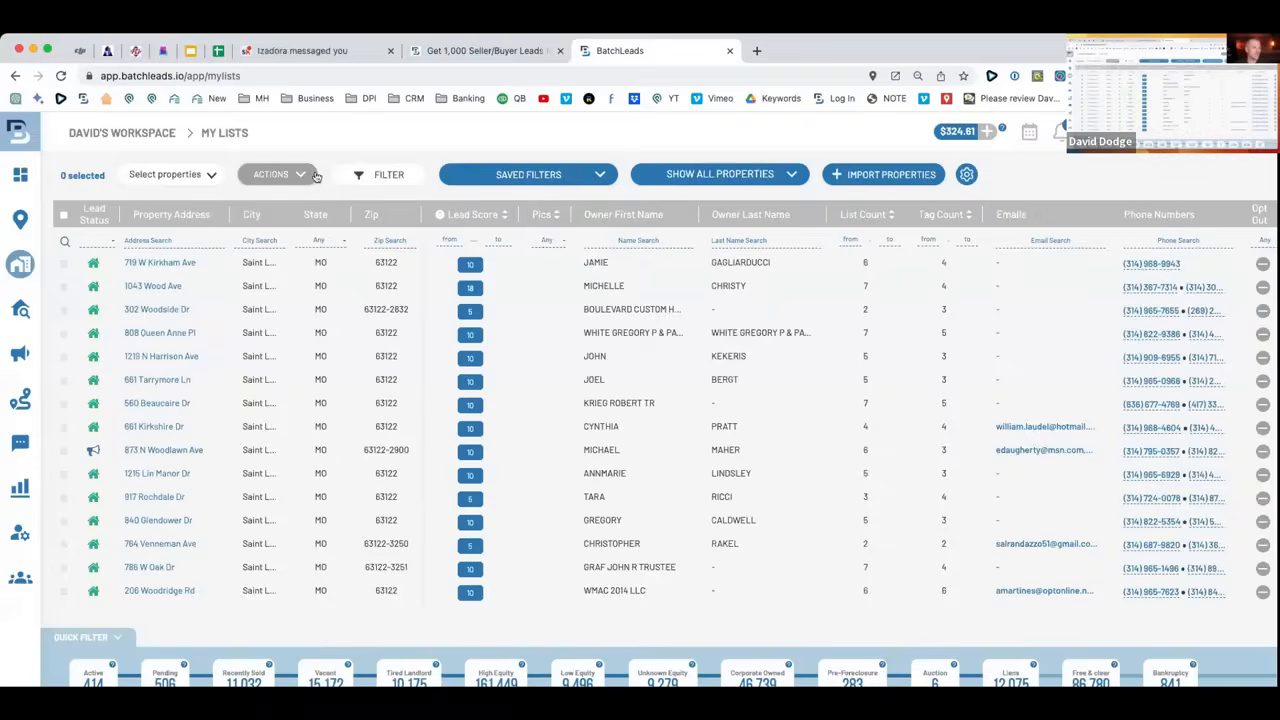
Filter My Lists to '63131 Vacant list - 3/30/23' by searching lists for 3/30.
{"action": "left_click", "coordinate": [366, 176]}
{"action": "left_click", "coordinate": [242, 258]}
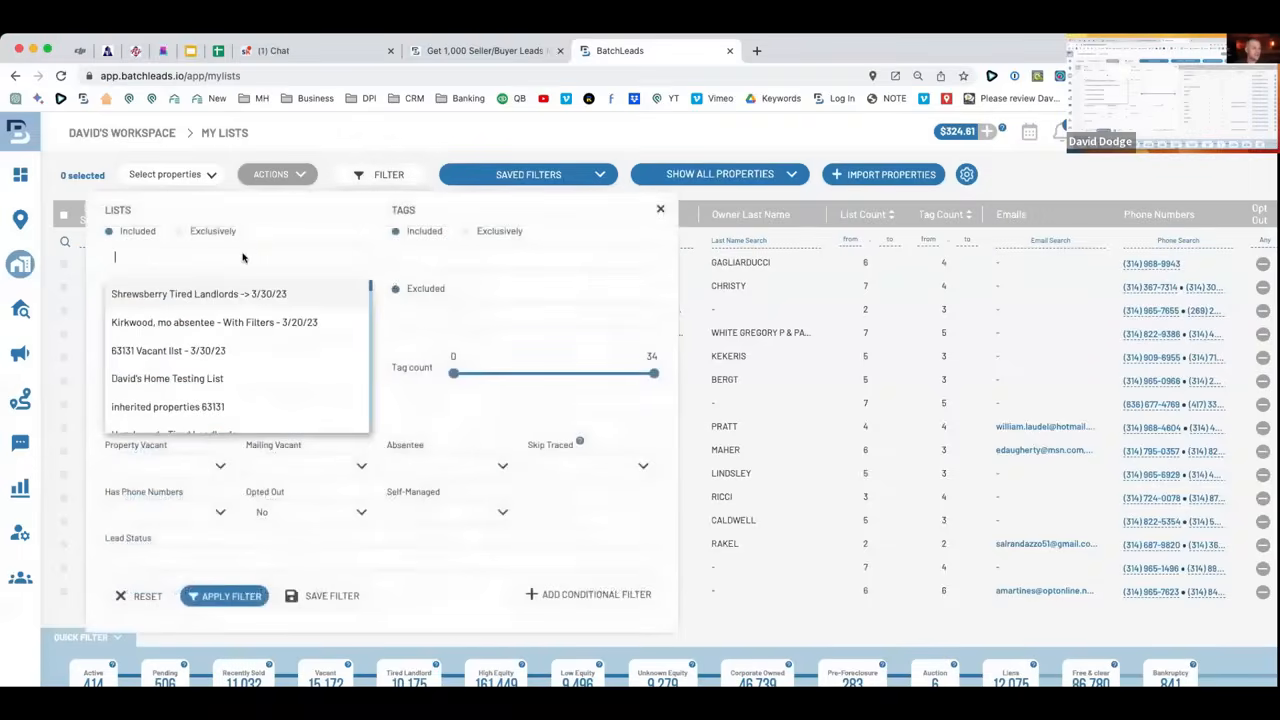
{"action": "type", "text": "3.30"}
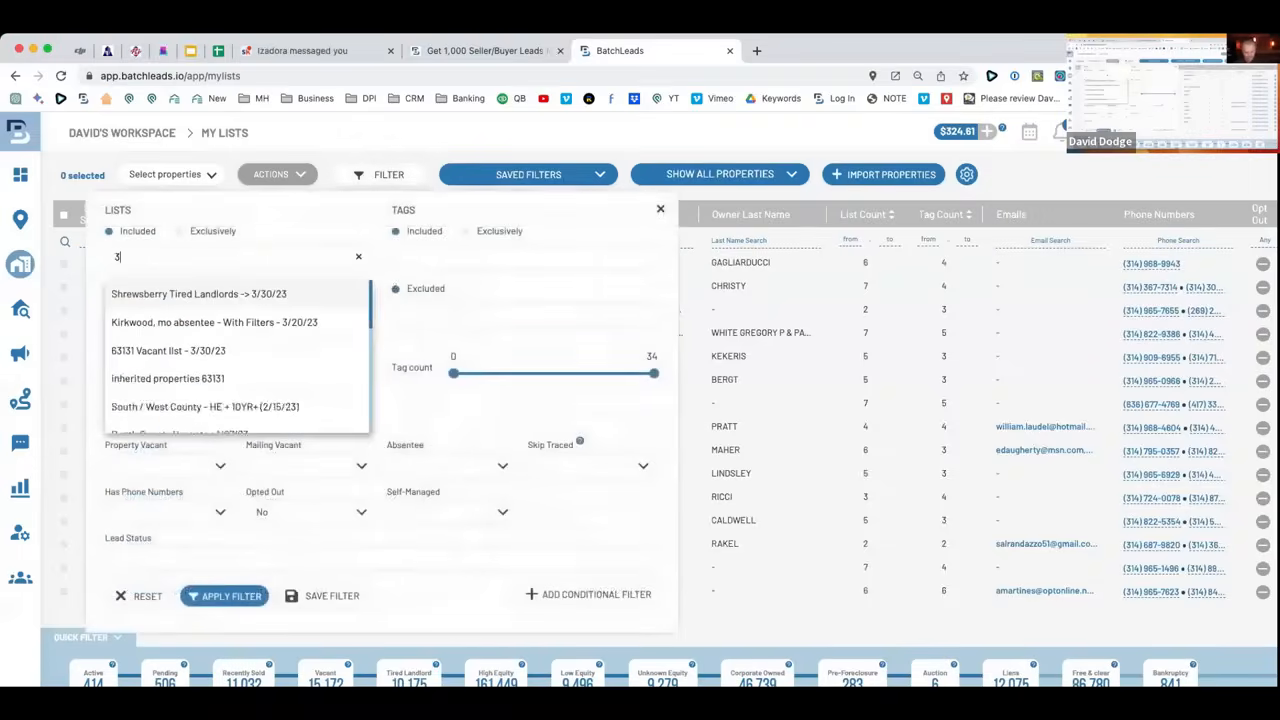
{"action": "key", "text": "BackSpace"}
{"action": "key", "text": "BackSpace"}
{"action": "key", "text": "BackSpace"}
{"action": "type", "text": "/30"}
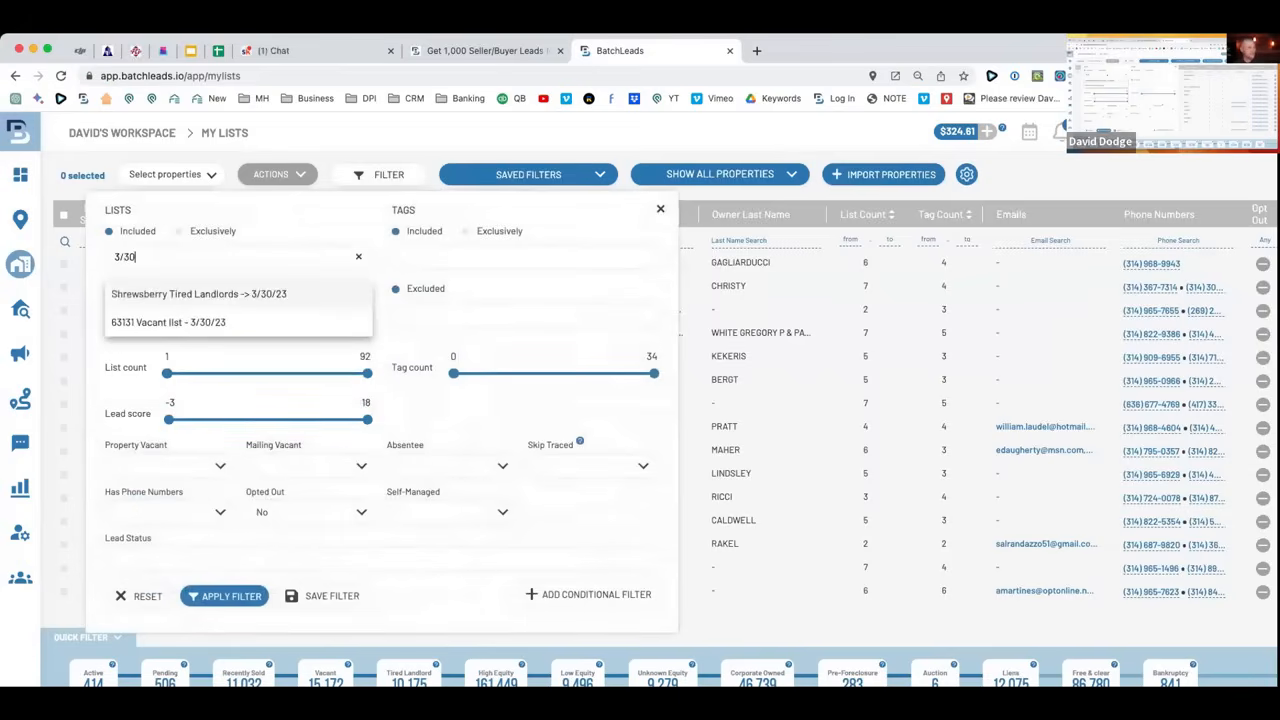
{"action": "left_click", "coordinate": [153, 323]}
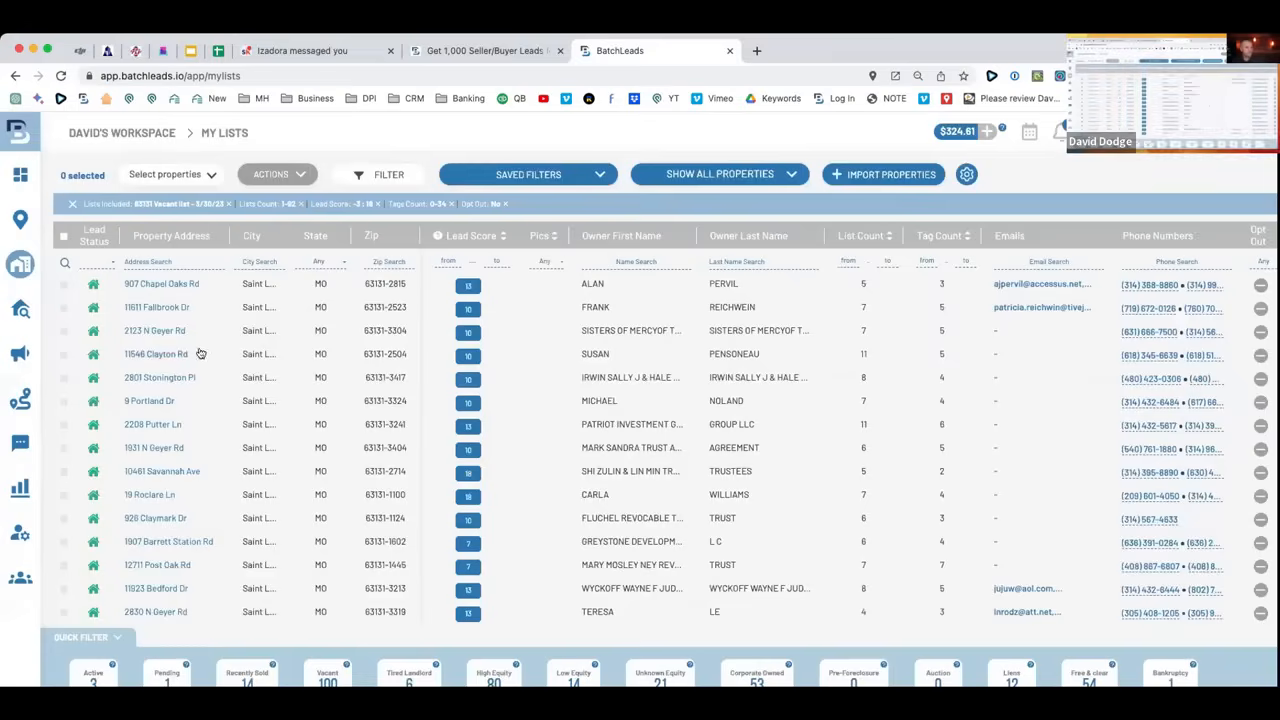
Select all 100 vacant properties, start and then cancel a skip trace, and recheck the list filter.
{"action": "scroll", "coordinate": [240, 360], "scroll_direction": "down", "scroll_amount": 2}
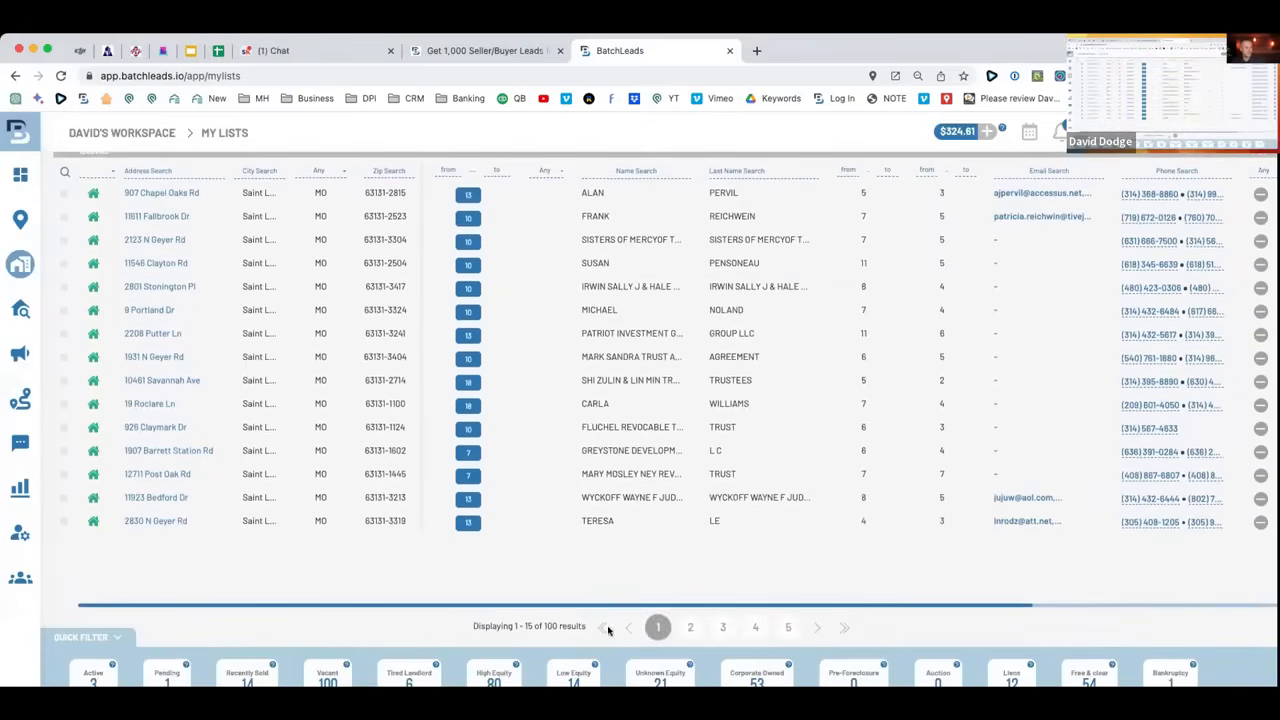
{"action": "left_click_drag", "start_coordinate": [557, 625], "coordinate": [471, 630]}
{"action": "scroll", "coordinate": [447, 623], "scroll_direction": "up", "scroll_amount": 2}
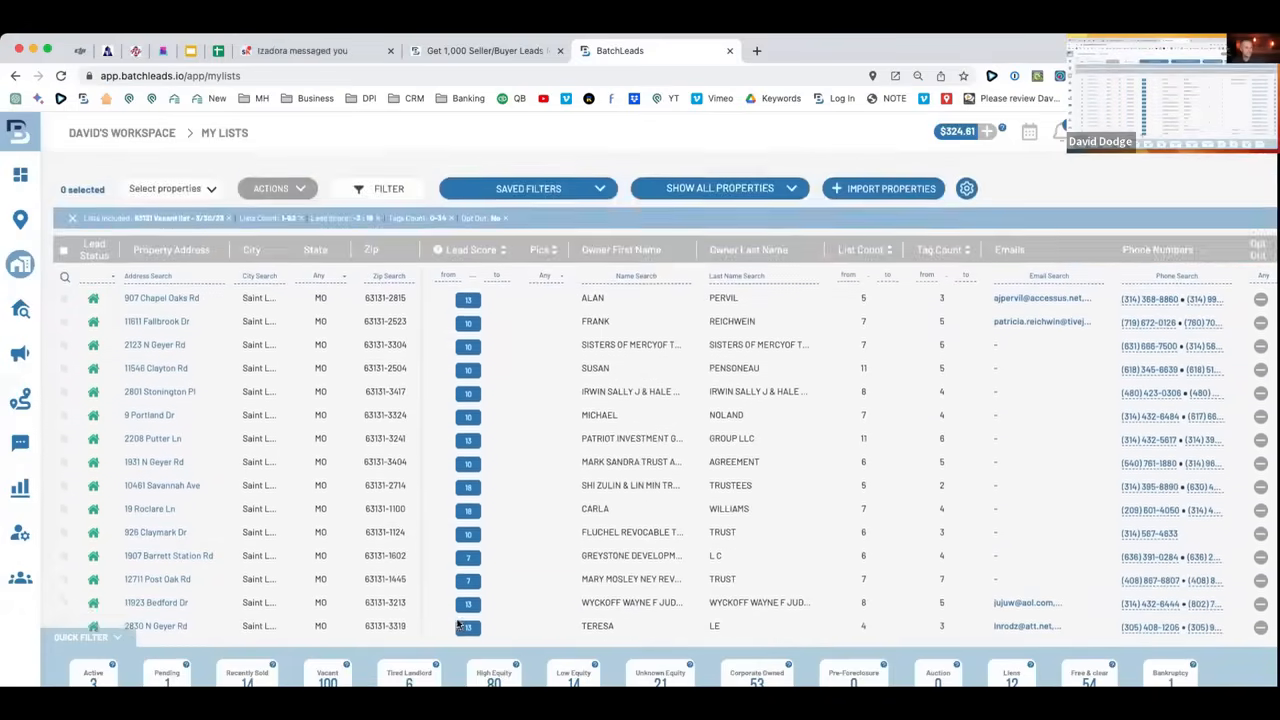
{"action": "left_click", "coordinate": [63, 236]}
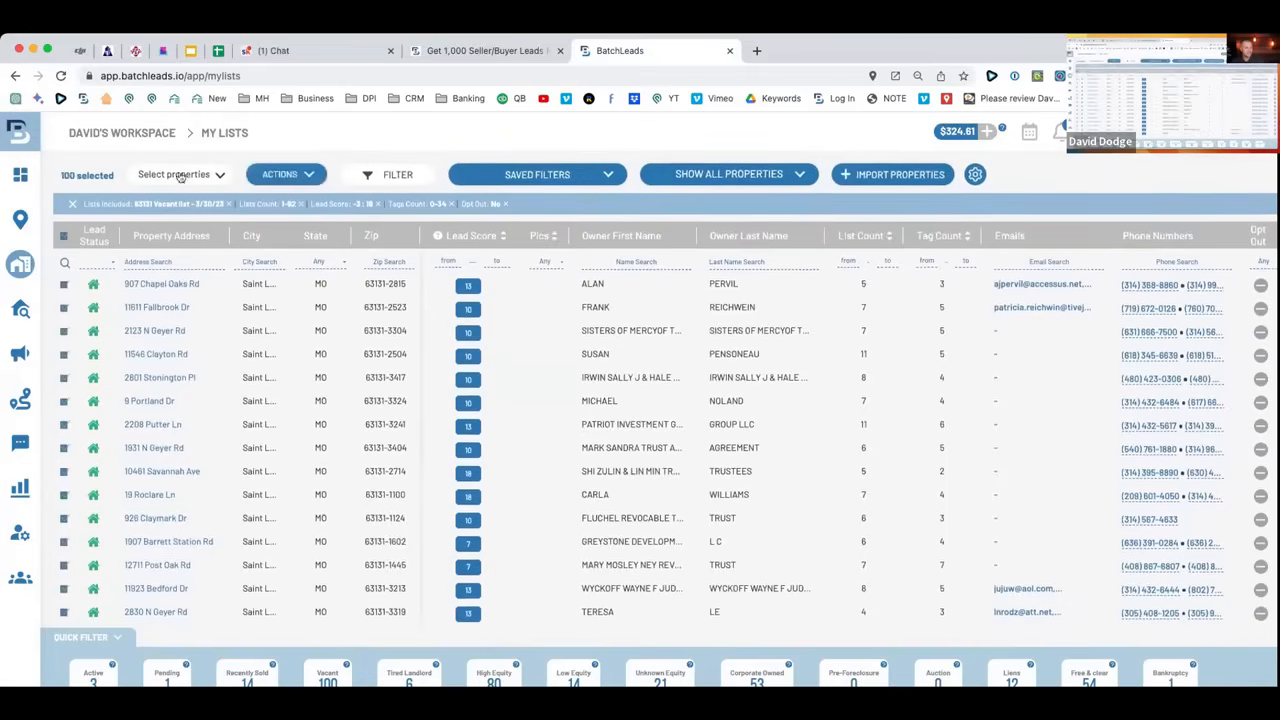
{"action": "left_click", "coordinate": [315, 173]}
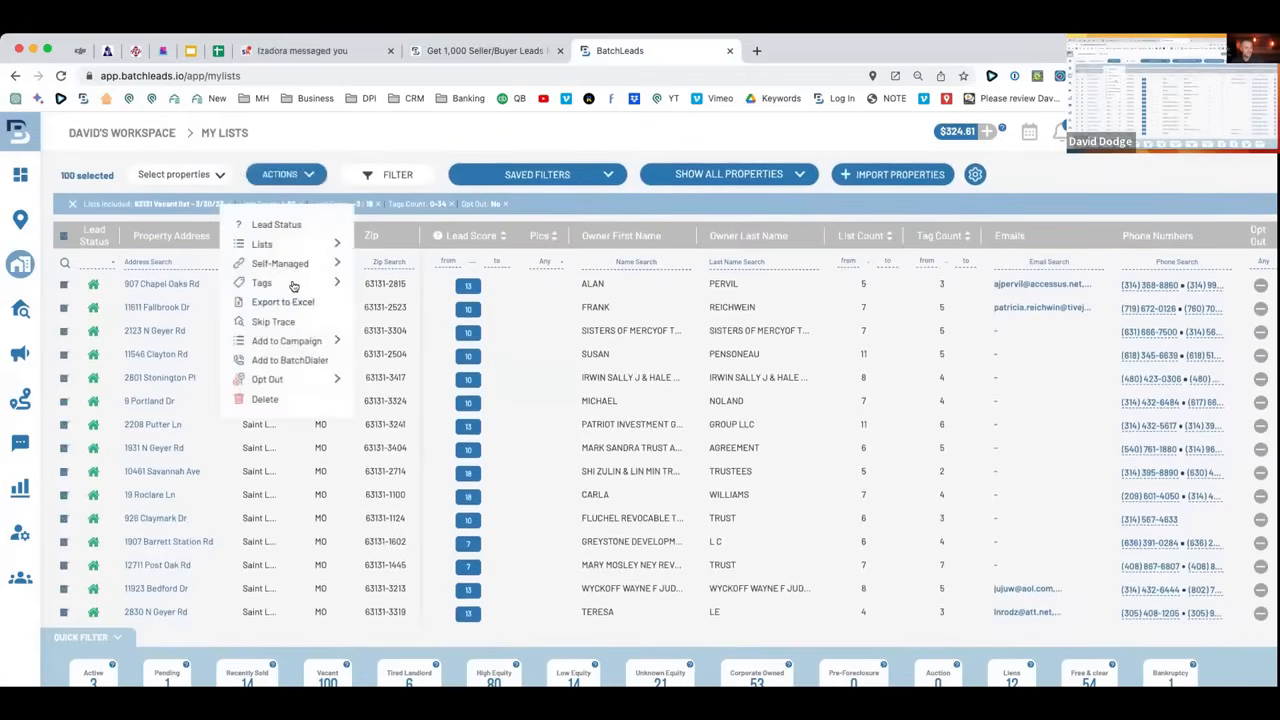
{"action": "left_click", "coordinate": [282, 322]}
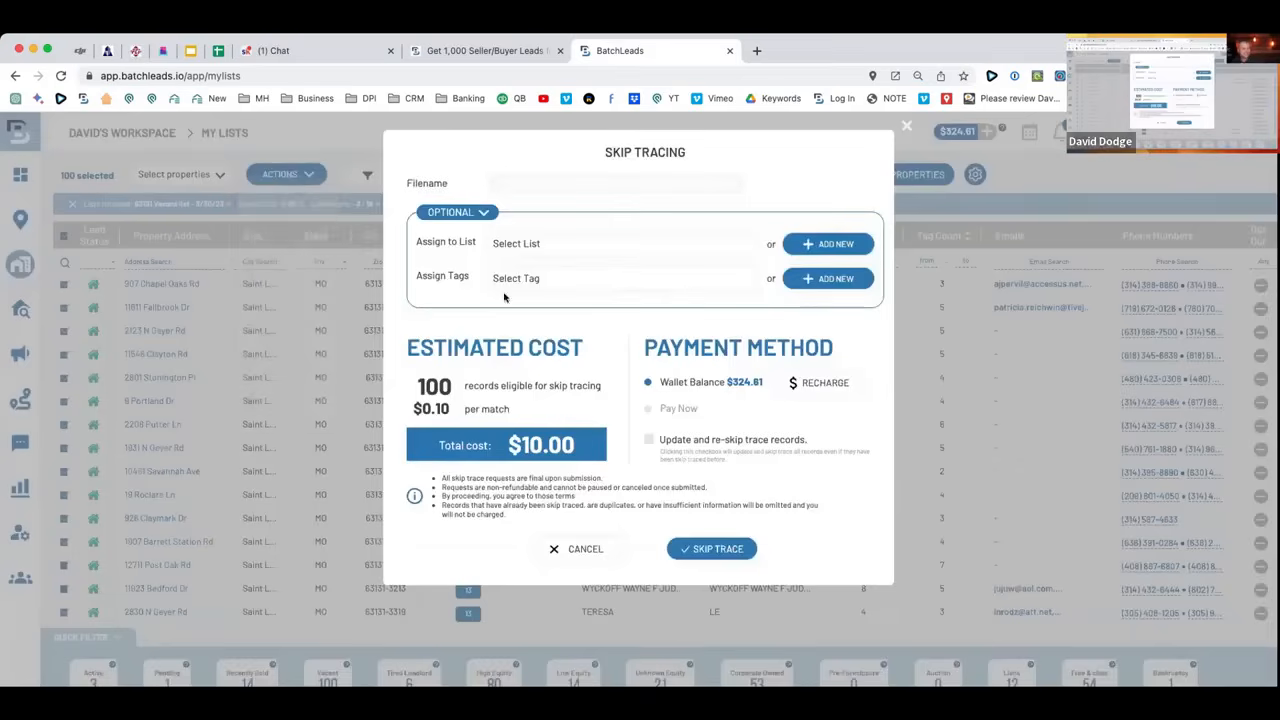
{"action": "left_click", "coordinate": [534, 186]}
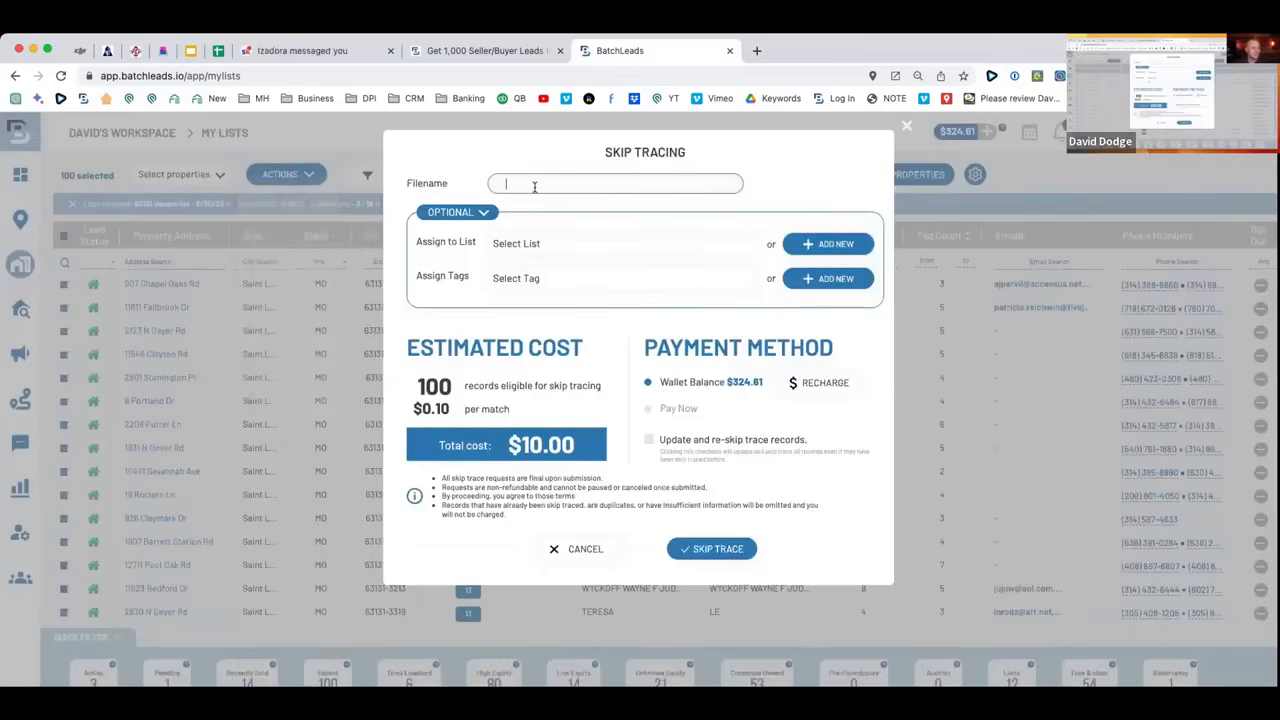
{"action": "left_click", "coordinate": [578, 549]}
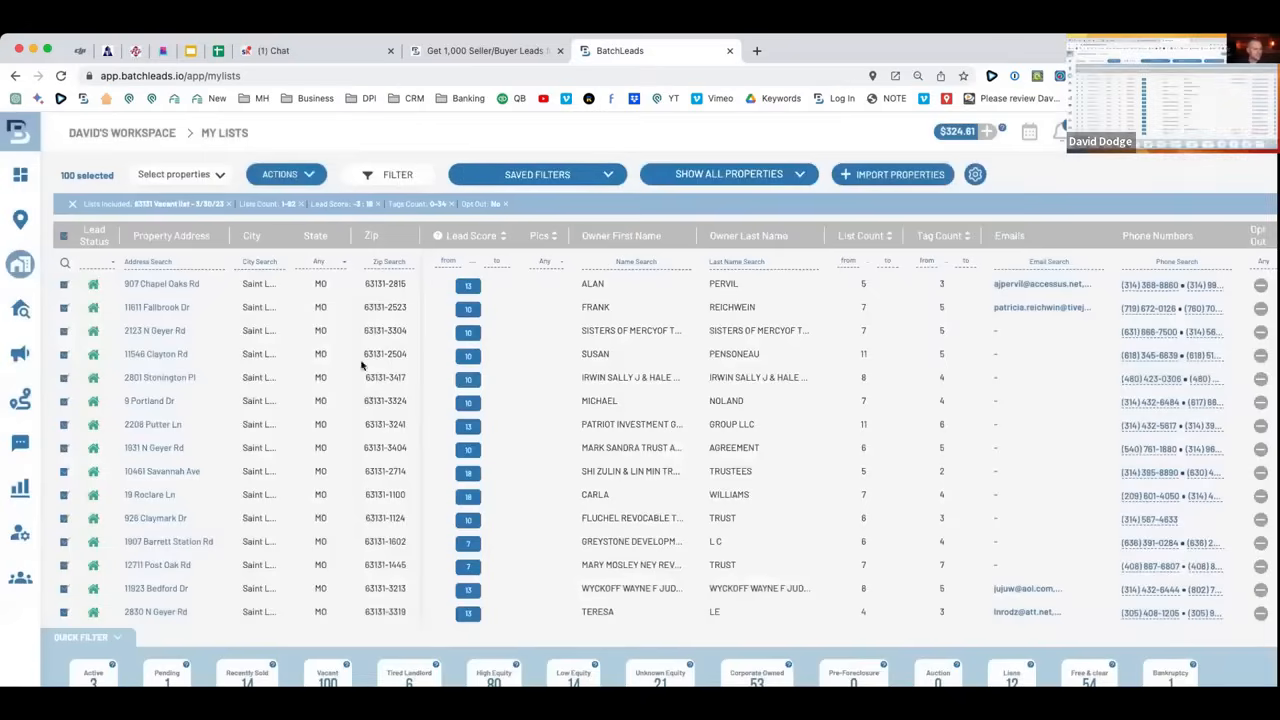
{"action": "left_click", "coordinate": [386, 175]}
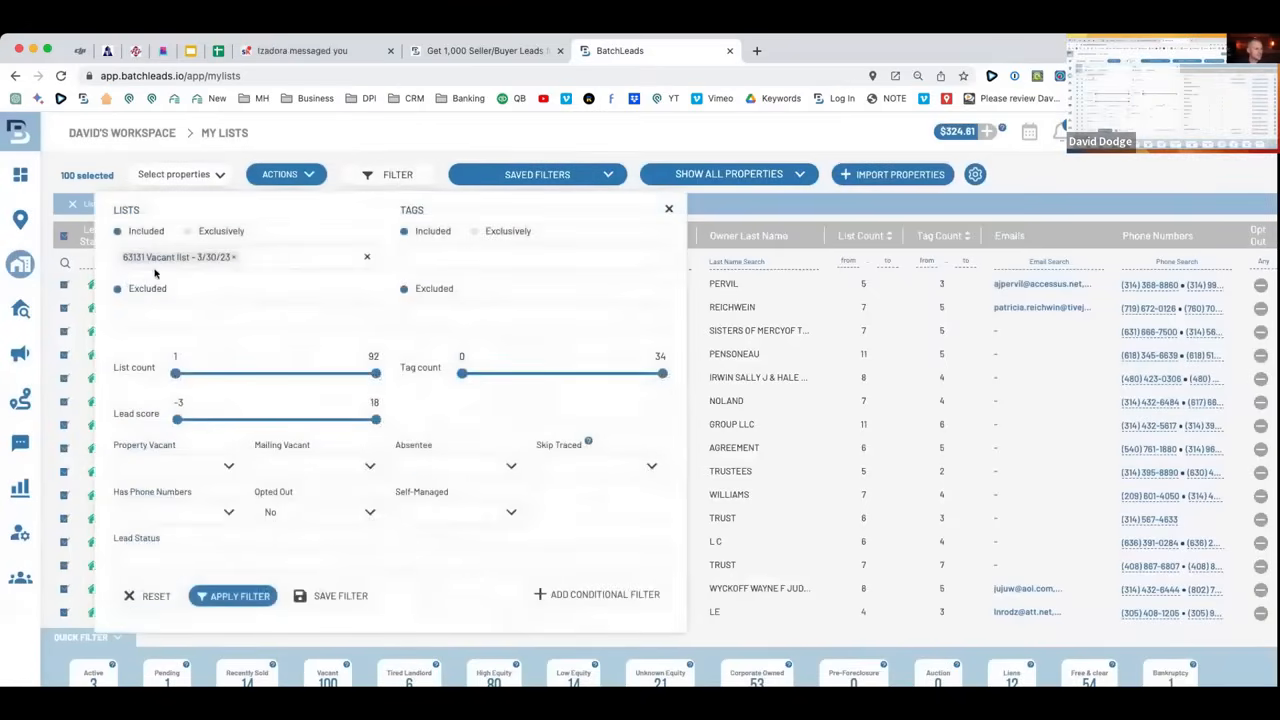
{"action": "left_click", "coordinate": [303, 135]}
Skip trace the 100 selected properties as 'Vacants 63131 - 3/30/23', paying $10.00 from the wallet.
{"action": "left_click", "coordinate": [286, 174]}
{"action": "left_click", "coordinate": [274, 322]}
{"action": "type", "text": "Vacants 63131 - 3/30/23"}
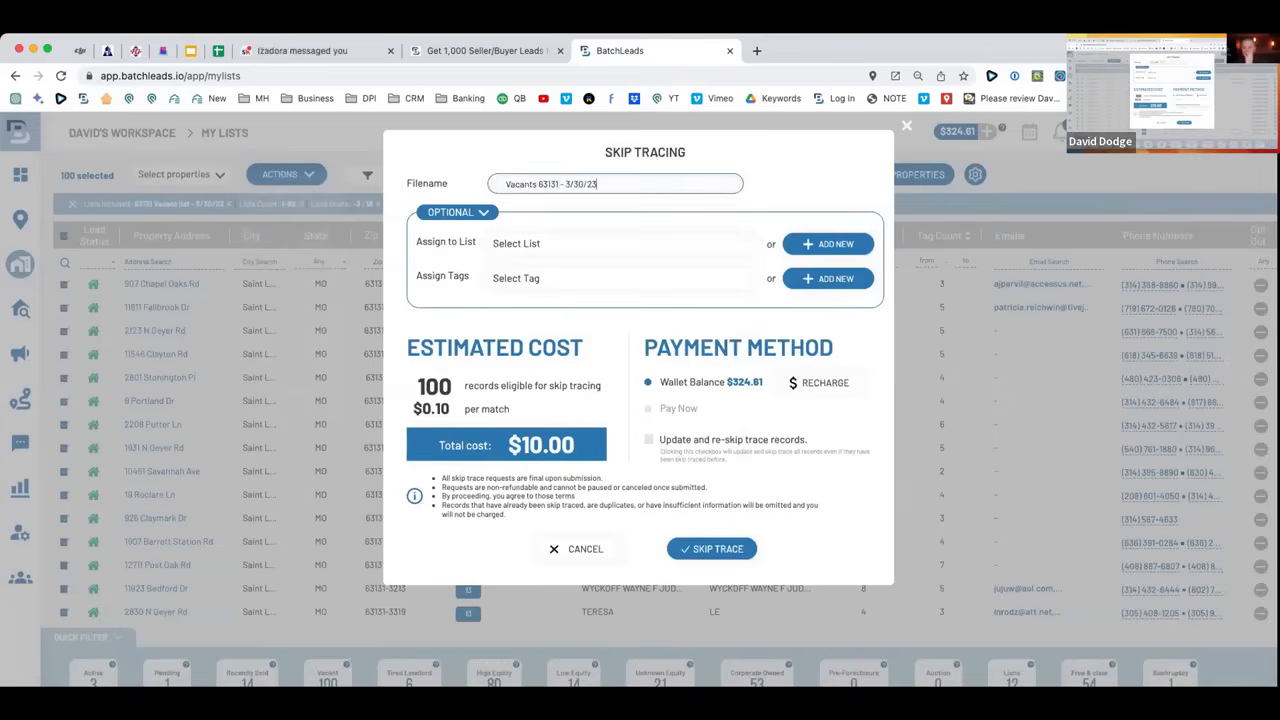
{"action": "left_click", "coordinate": [550, 245]}
{"action": "left_click", "coordinate": [562, 242]}
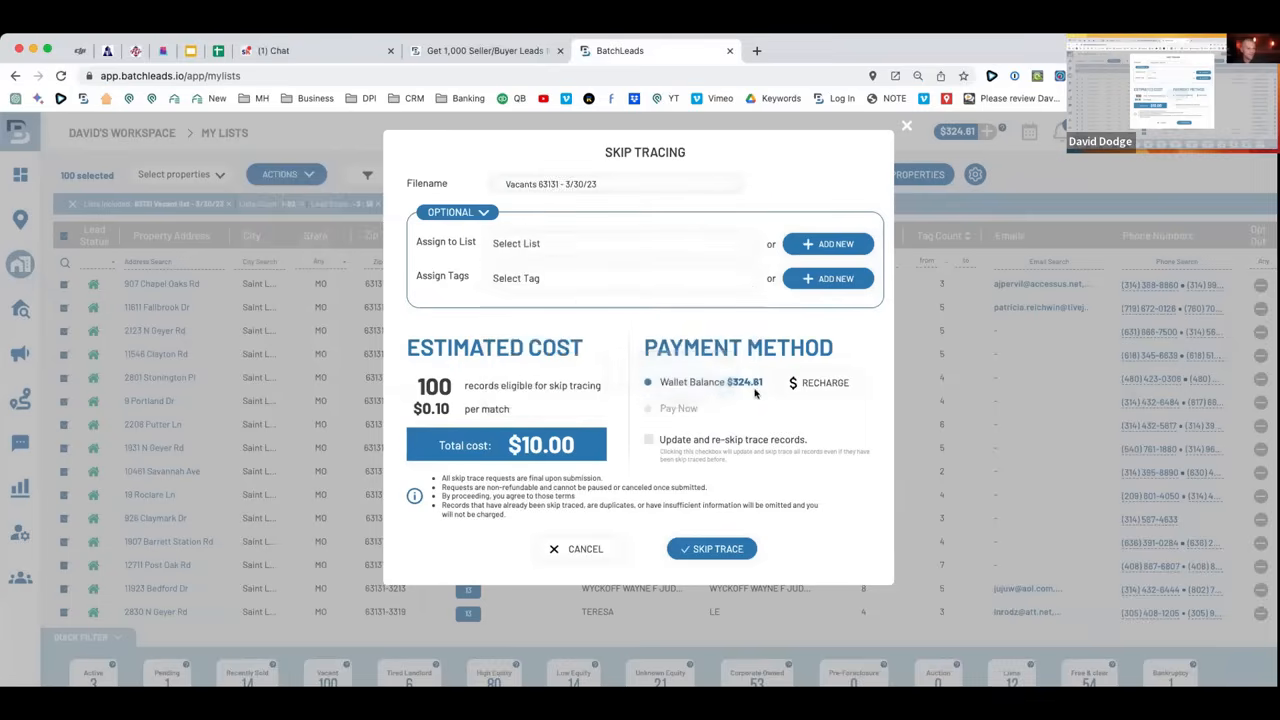
{"action": "left_click", "coordinate": [711, 549]}
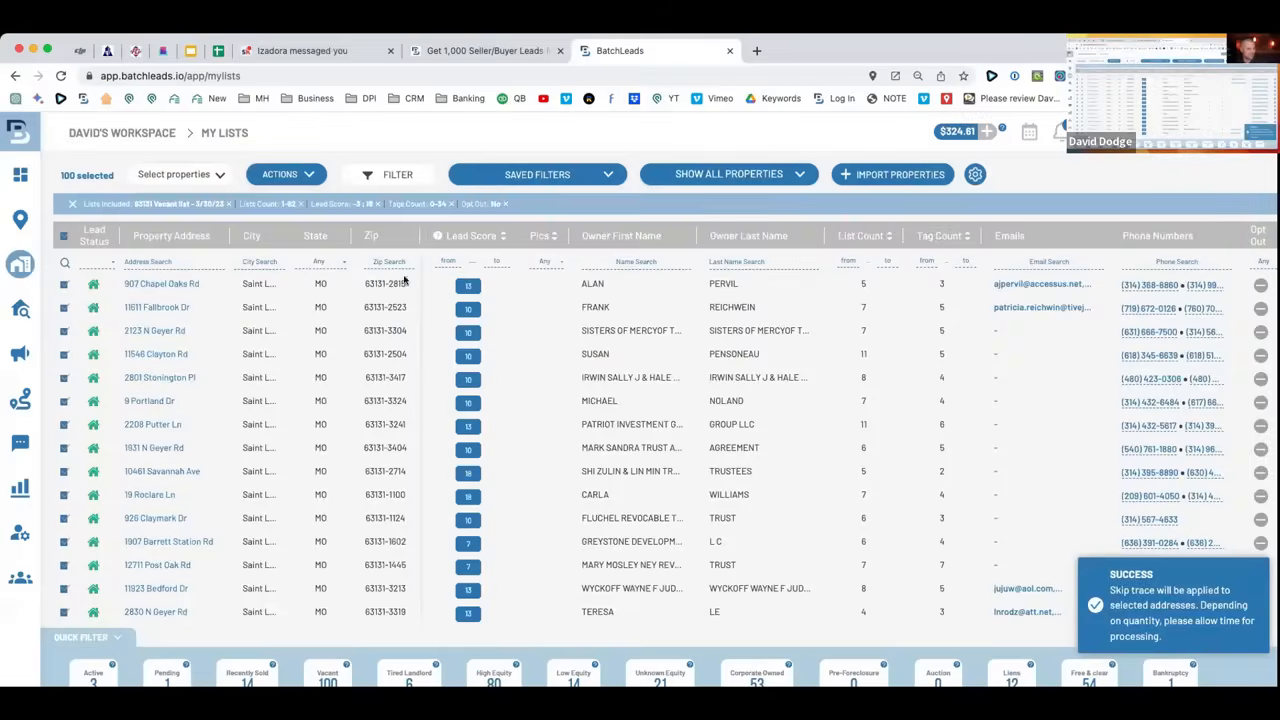
Open the Skip Tracing history and confirm the 100-record Vacants 63131 - 3/30/23 file is processing.
{"action": "mouse_move", "coordinate": [58, 308]}
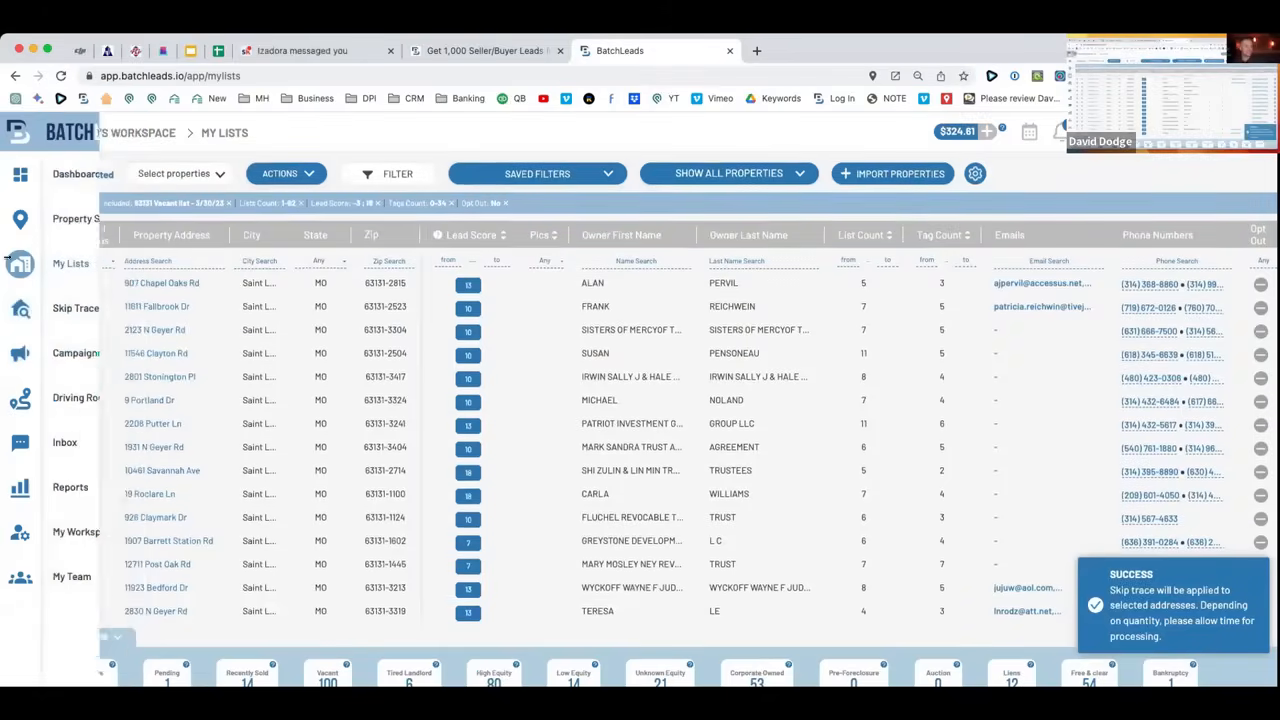
{"action": "left_click", "coordinate": [72, 312]}
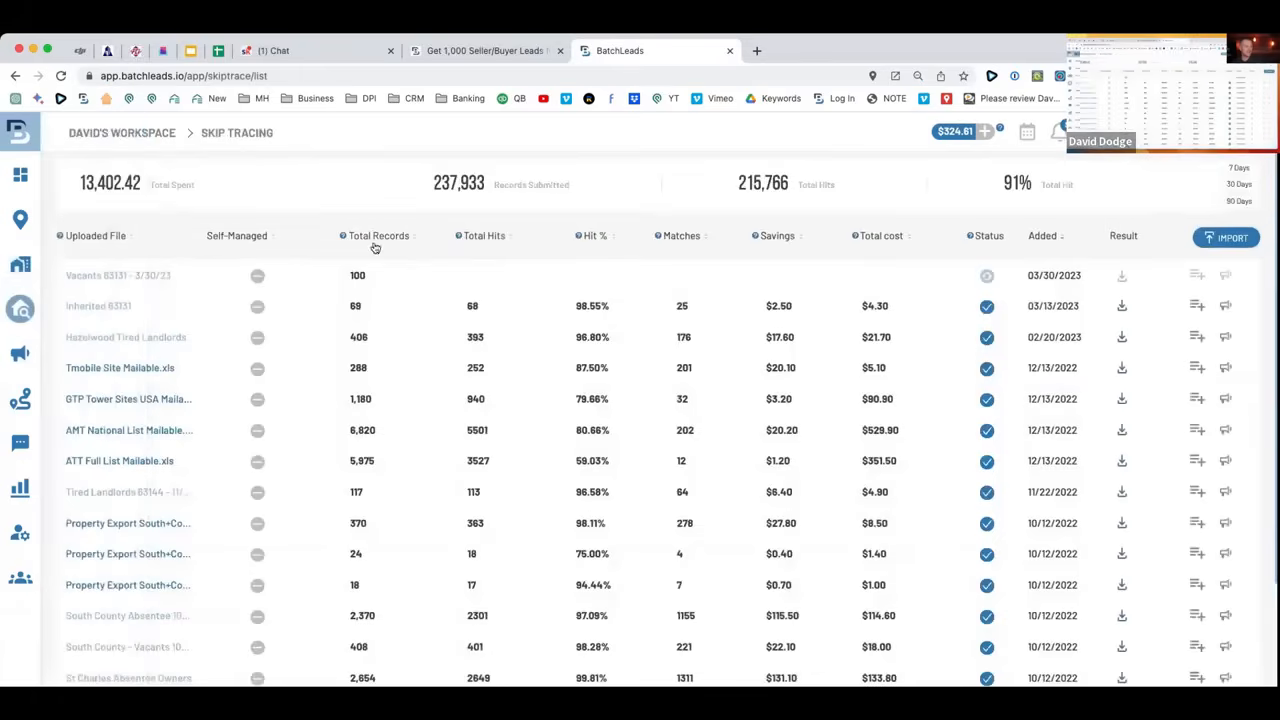
{"action": "left_click_drag", "start_coordinate": [180, 277], "coordinate": [51, 280]}
{"action": "left_click", "coordinate": [186, 281]}
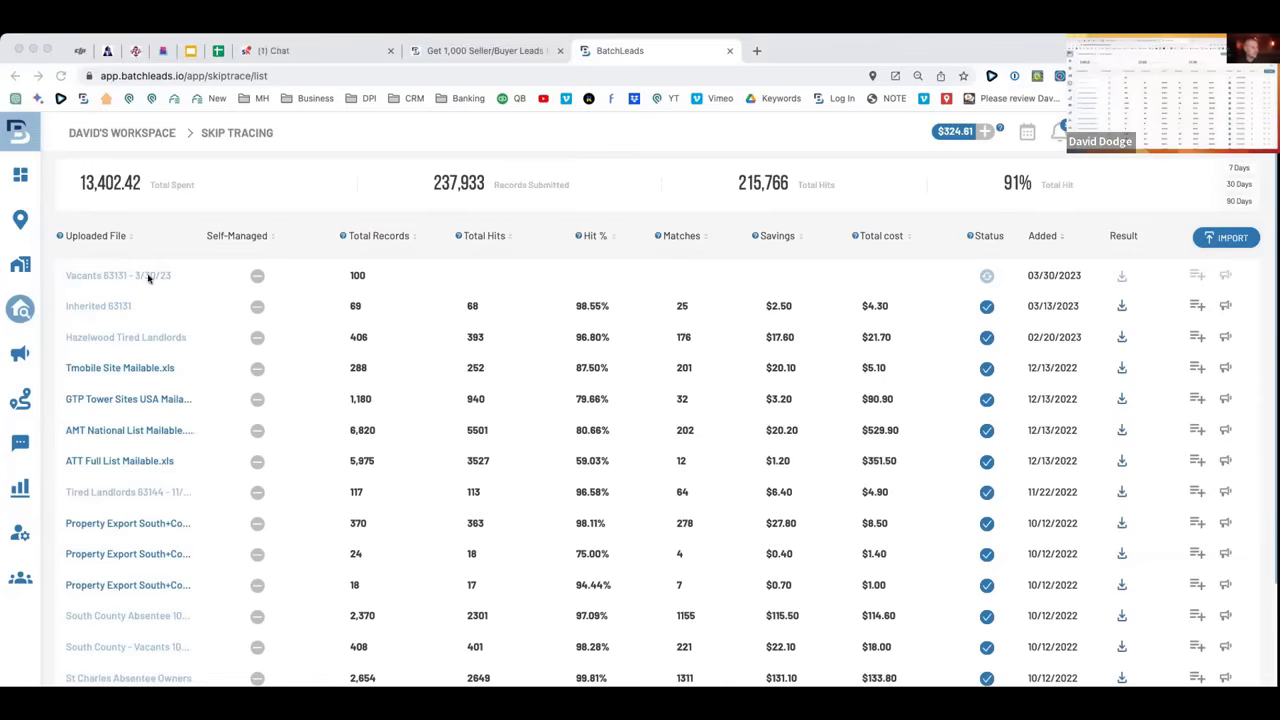
{"action": "left_click", "coordinate": [21, 353]}
Review the Saint Charles Absentee Owners SMS campaign's contact address, outgoing message and template choices.
{"action": "left_click", "coordinate": [62, 357]}
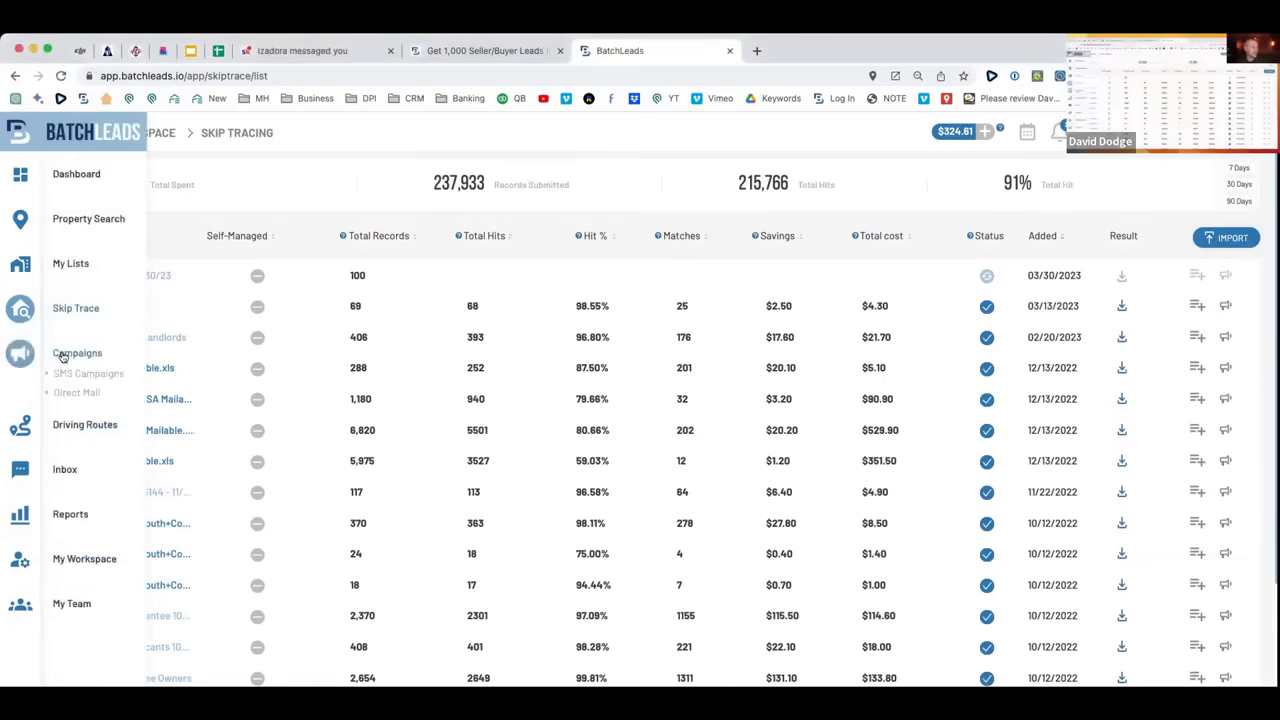
{"action": "left_click", "coordinate": [88, 374]}
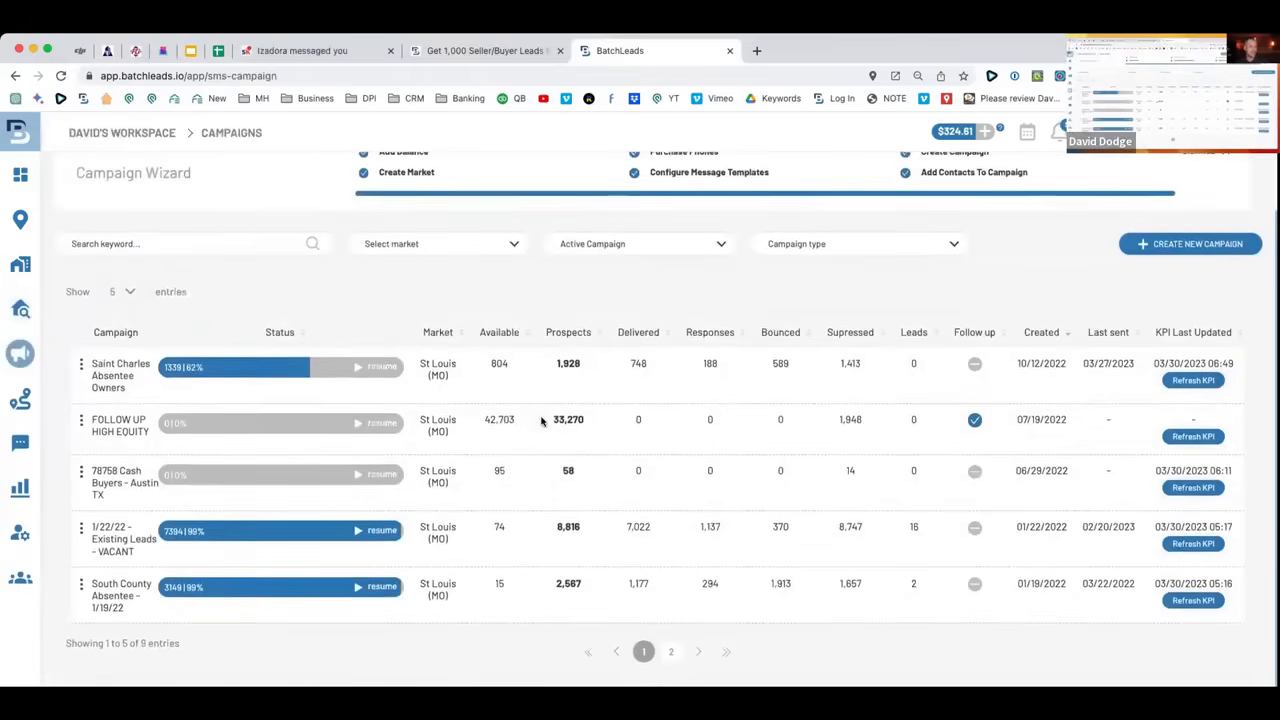
{"action": "scroll", "coordinate": [540, 419], "scroll_direction": "up", "scroll_amount": 2}
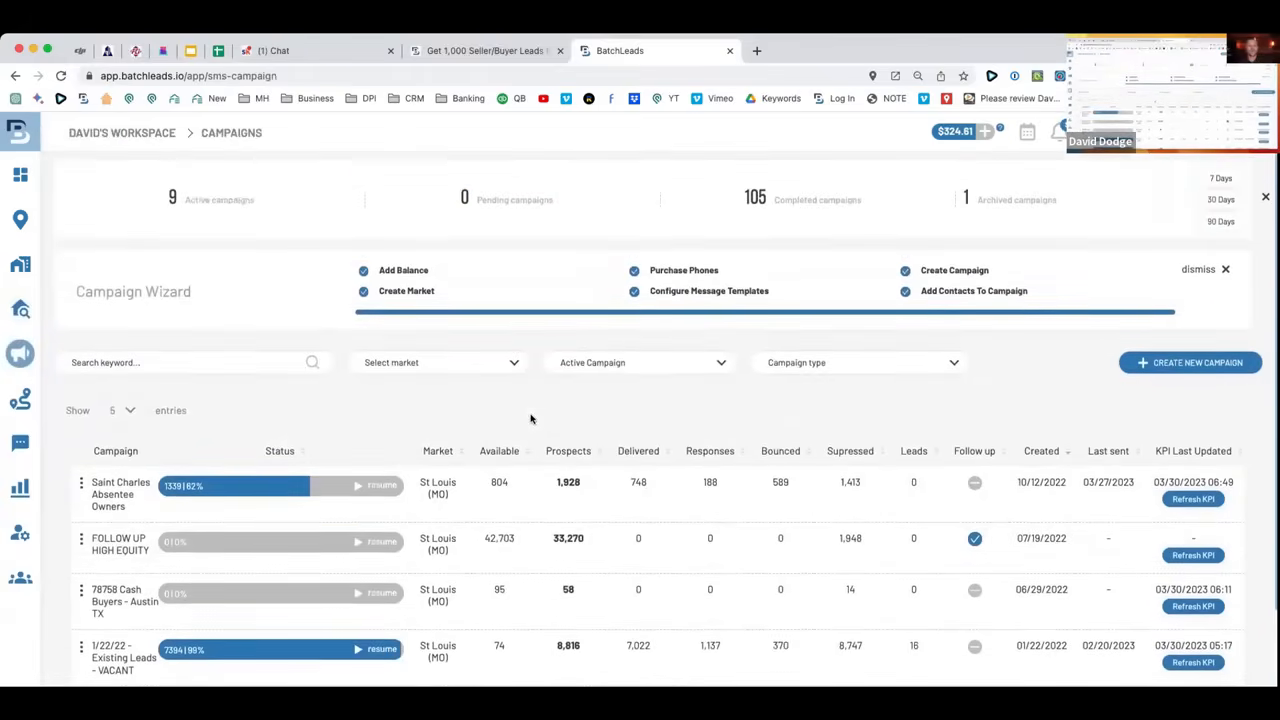
{"action": "scroll", "coordinate": [515, 404], "scroll_direction": "down", "scroll_amount": 2}
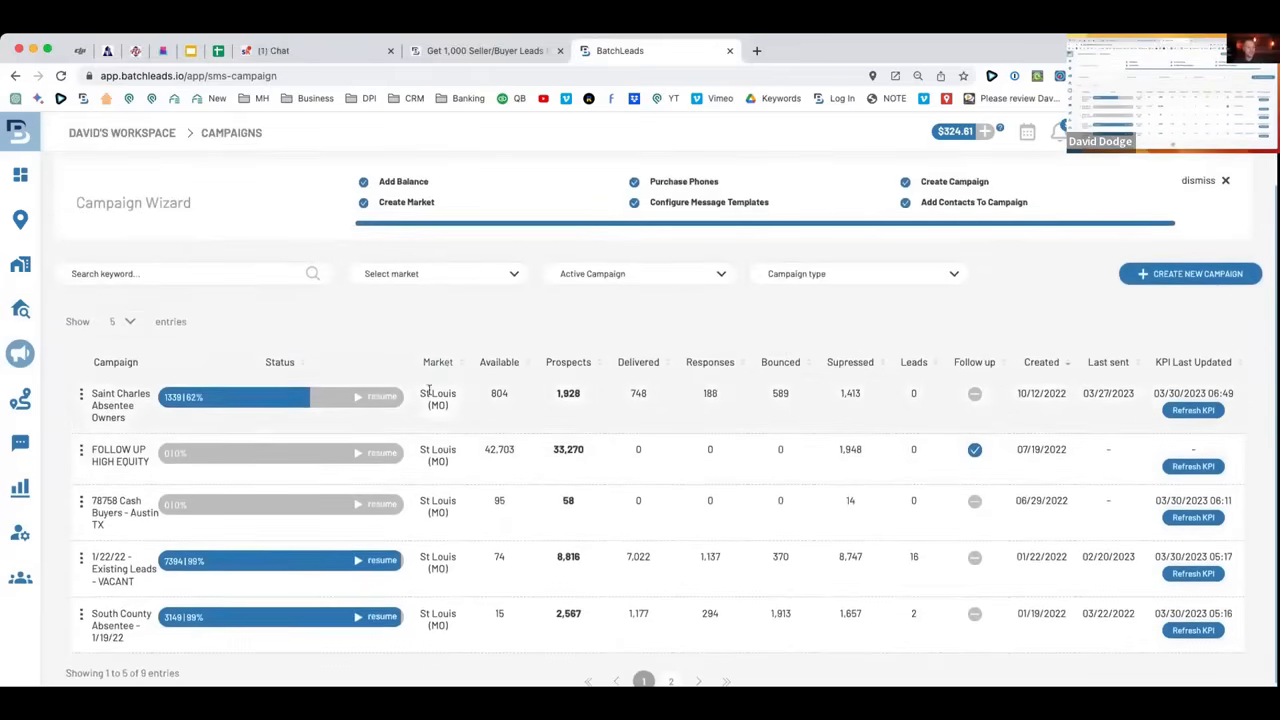
{"action": "left_click", "coordinate": [305, 398]}
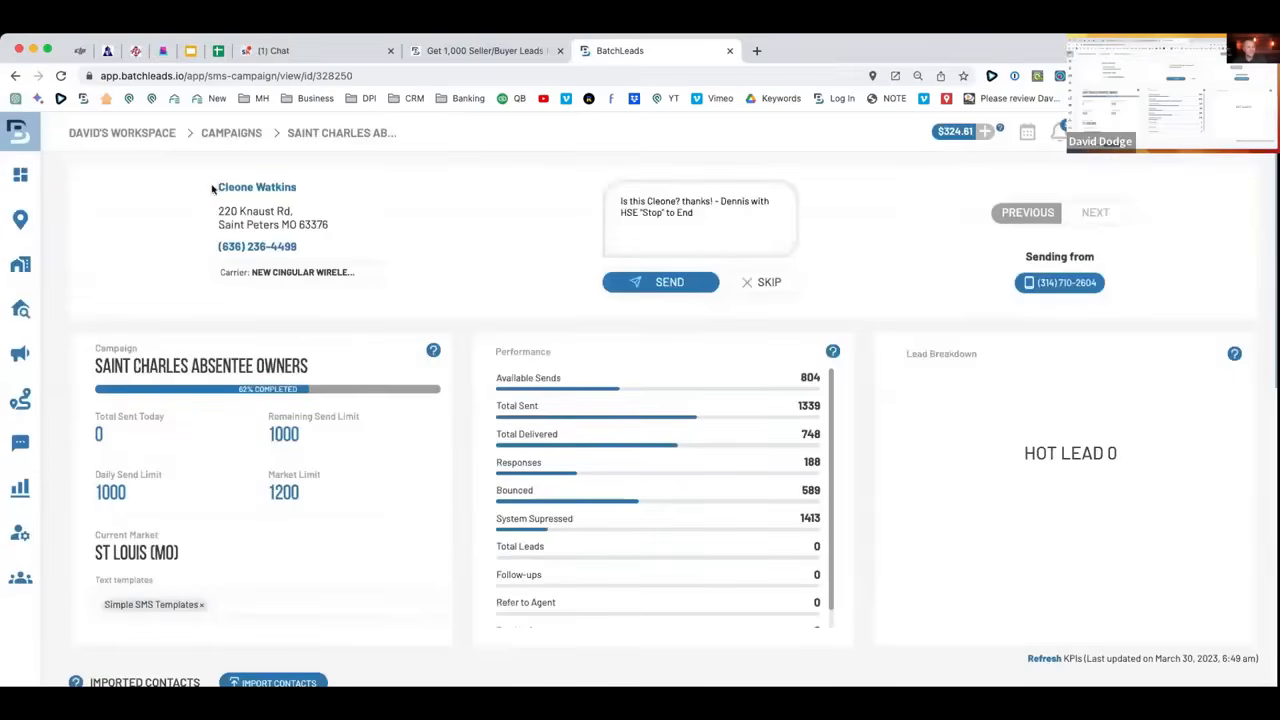
{"action": "left_click_drag", "start_coordinate": [201, 209], "coordinate": [327, 236]}
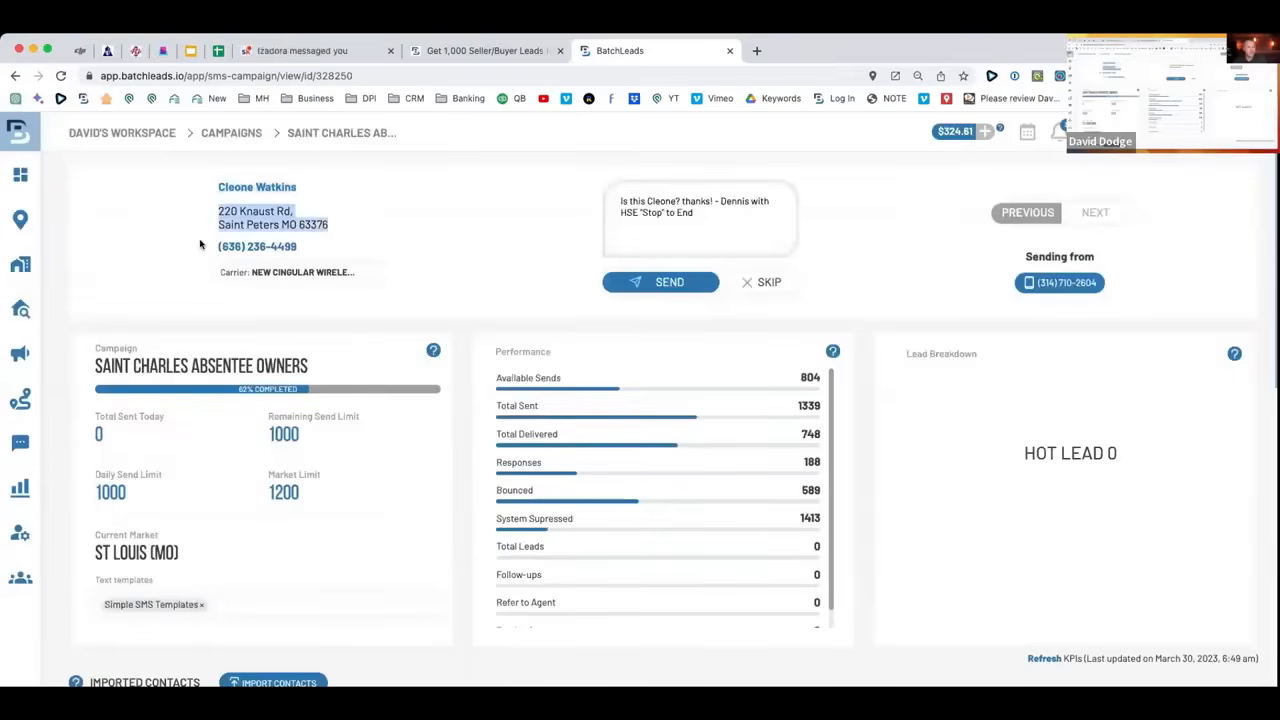
{"action": "triple_click", "coordinate": [692, 233]}
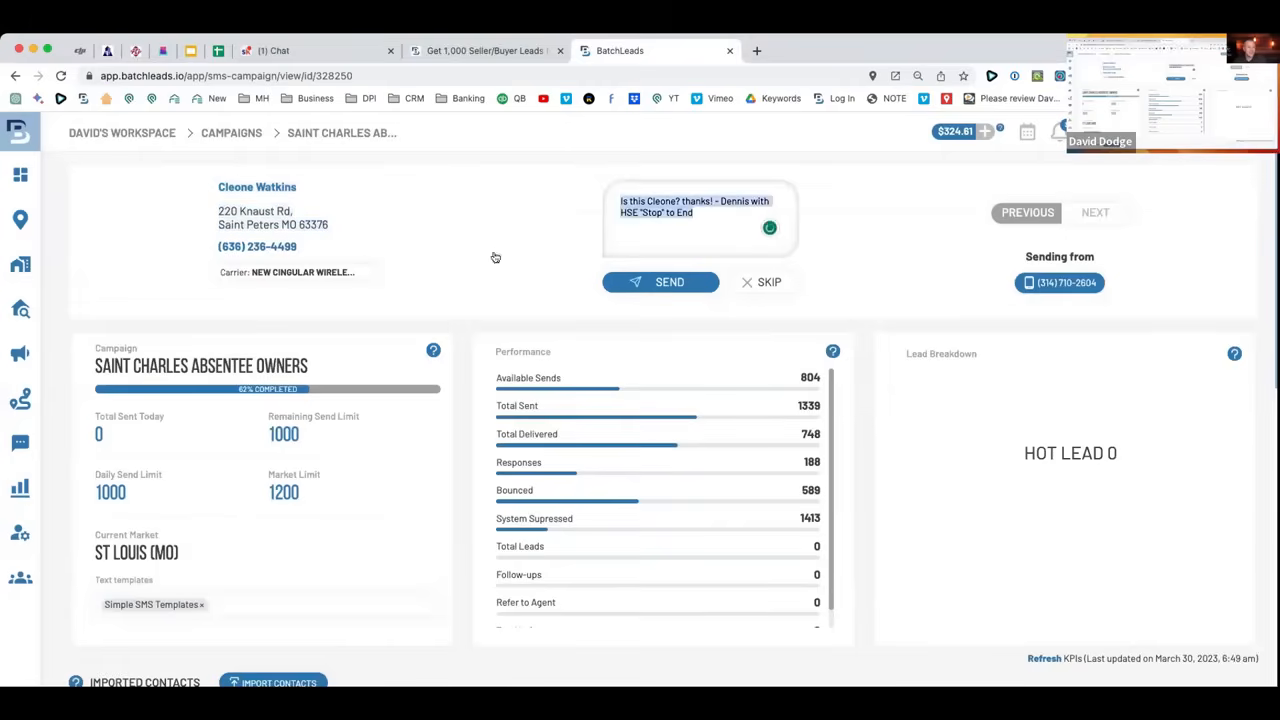
{"action": "scroll", "coordinate": [346, 557], "scroll_direction": "down", "scroll_amount": 1}
{"action": "left_click", "coordinate": [350, 598]}
{"action": "left_click", "coordinate": [495, 505]}
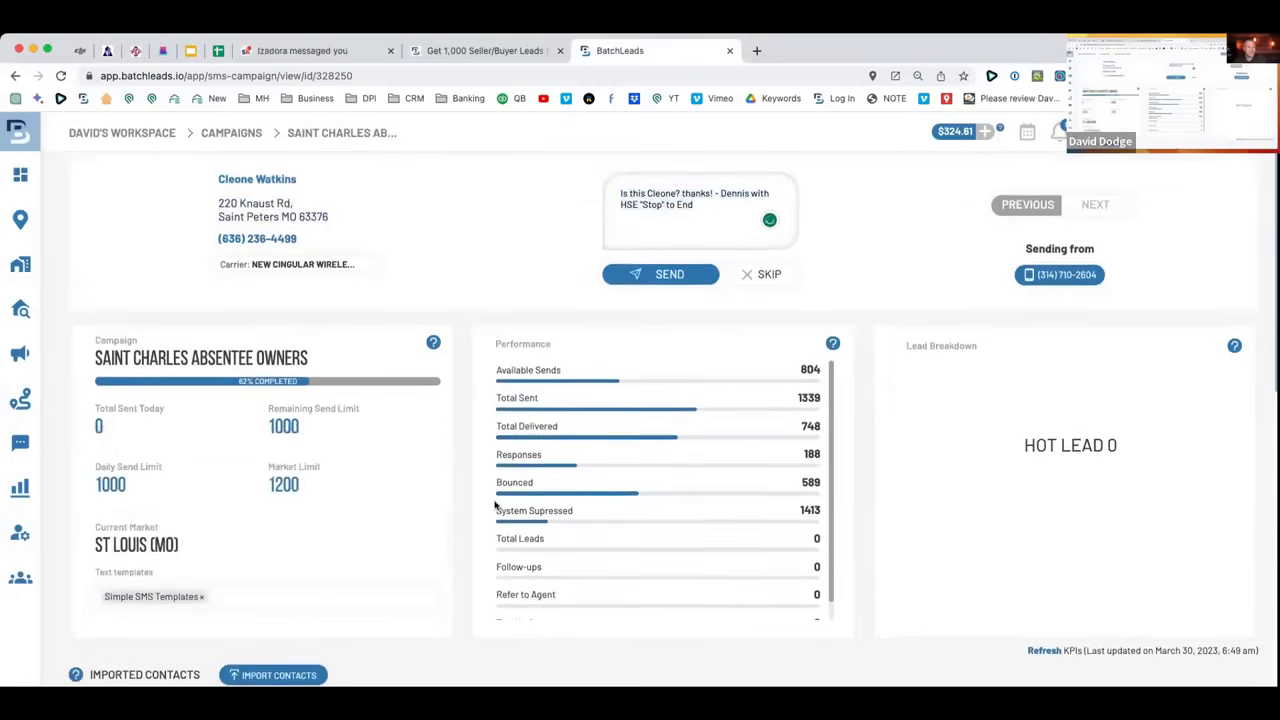
{"action": "scroll", "coordinate": [536, 432], "scroll_direction": "down", "scroll_amount": 1}
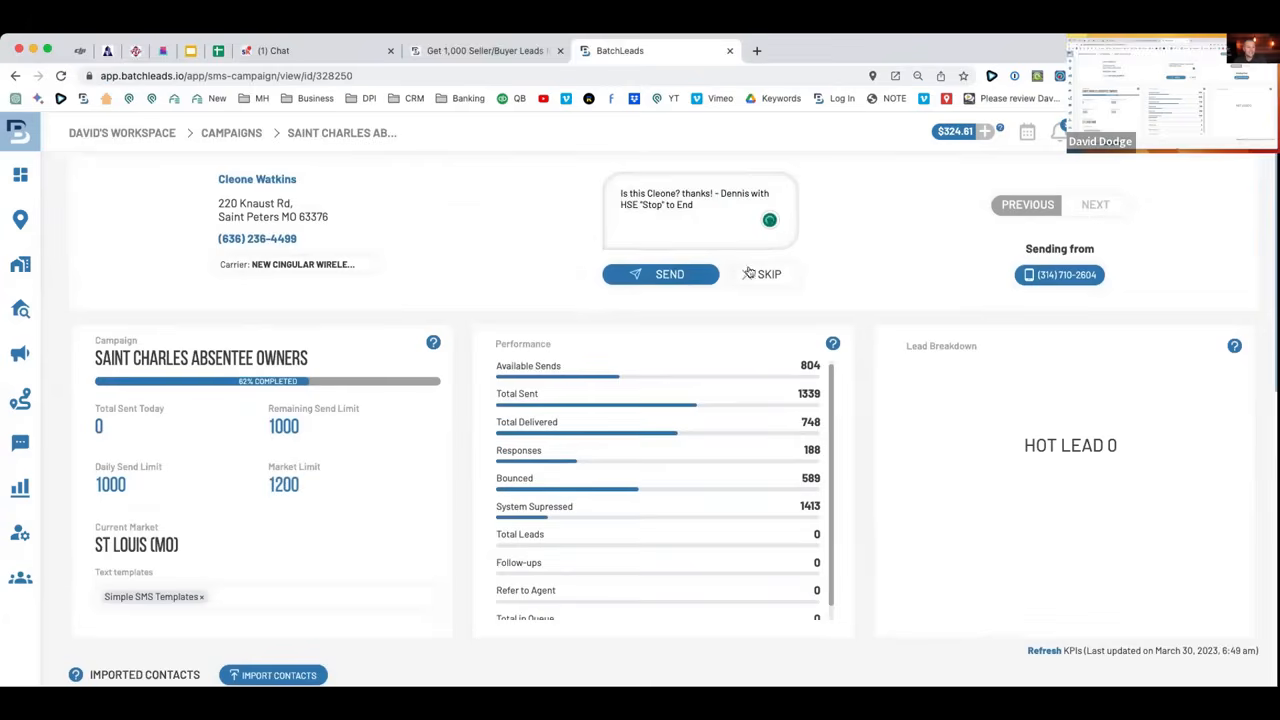
Go to the Direct Mail campaigns list under Campaigns.
{"action": "mouse_move", "coordinate": [60, 404]}
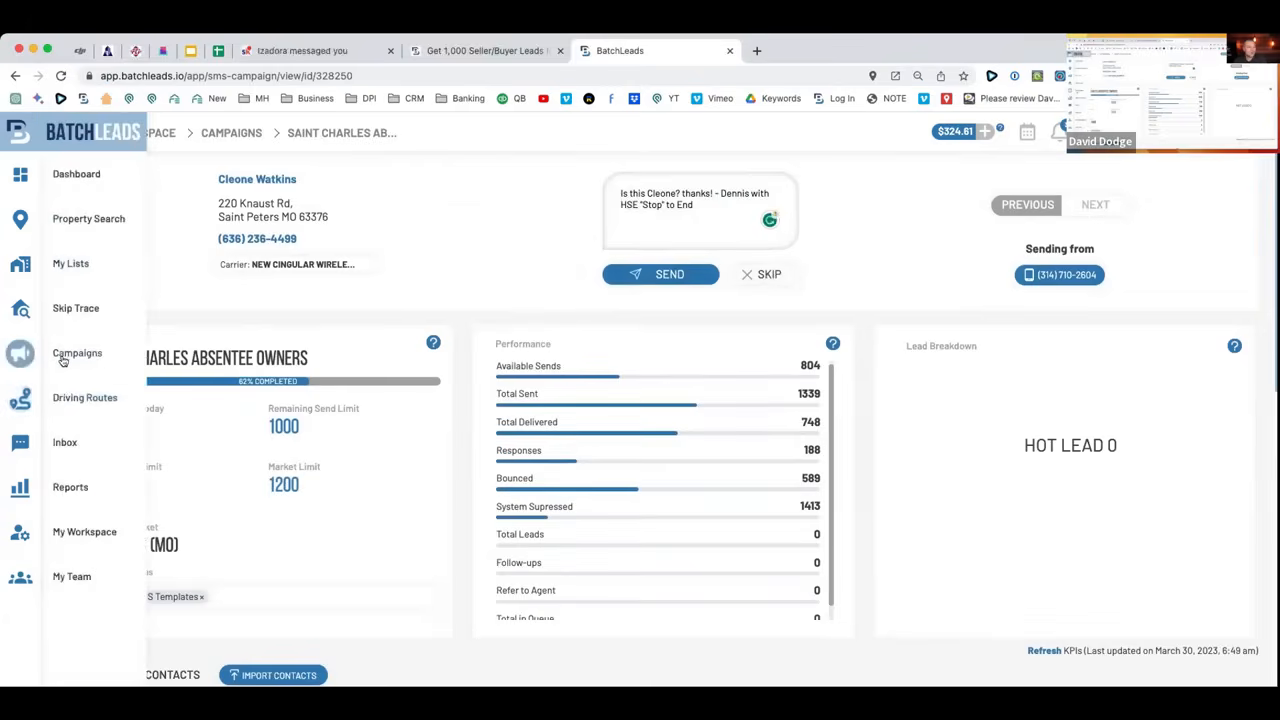
{"action": "mouse_move", "coordinate": [62, 362]}
{"action": "left_click", "coordinate": [80, 391]}
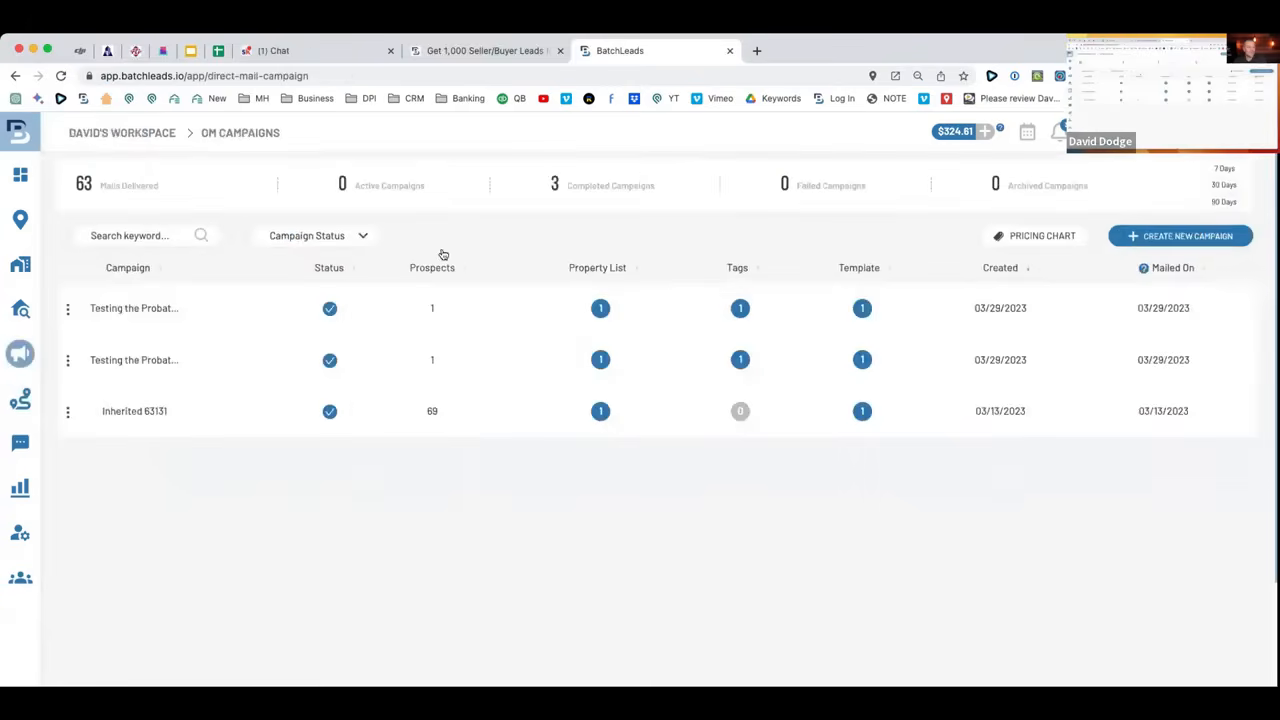
{"action": "left_click_drag", "start_coordinate": [219, 366], "coordinate": [73, 358]}
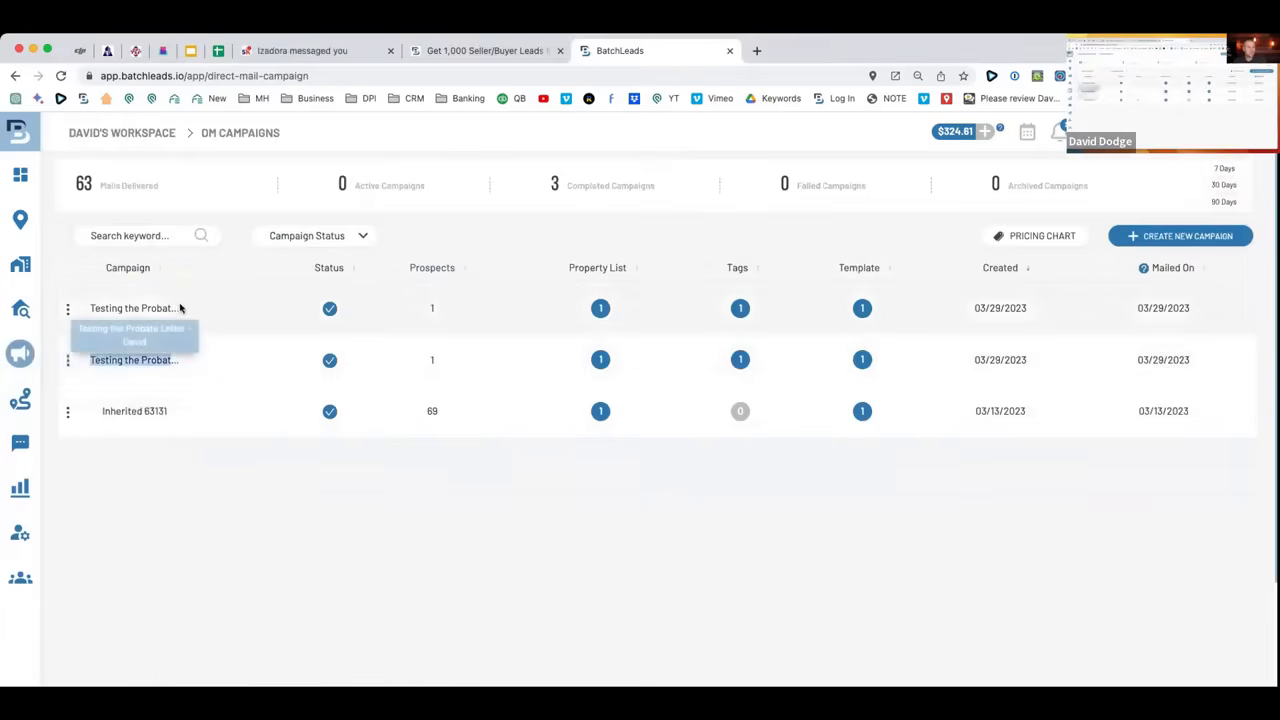
{"action": "left_click_drag", "start_coordinate": [180, 308], "coordinate": [88, 309]}
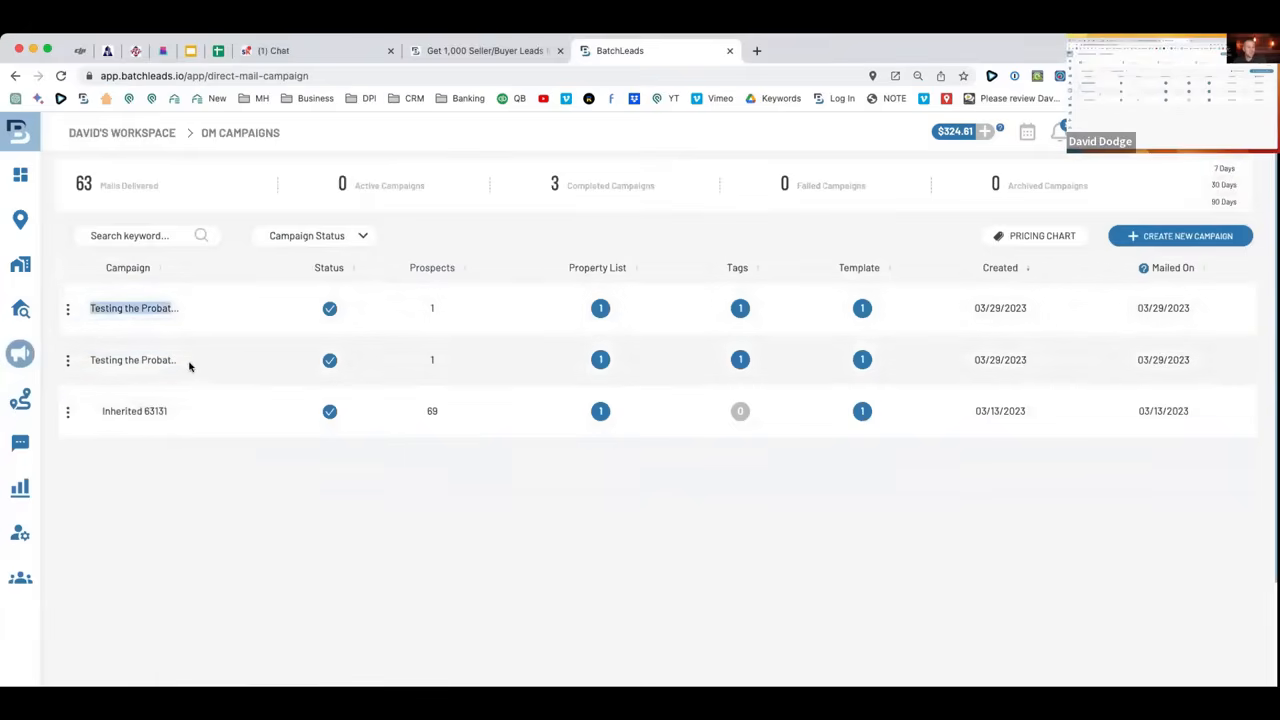
{"action": "left_click", "coordinate": [189, 366]}
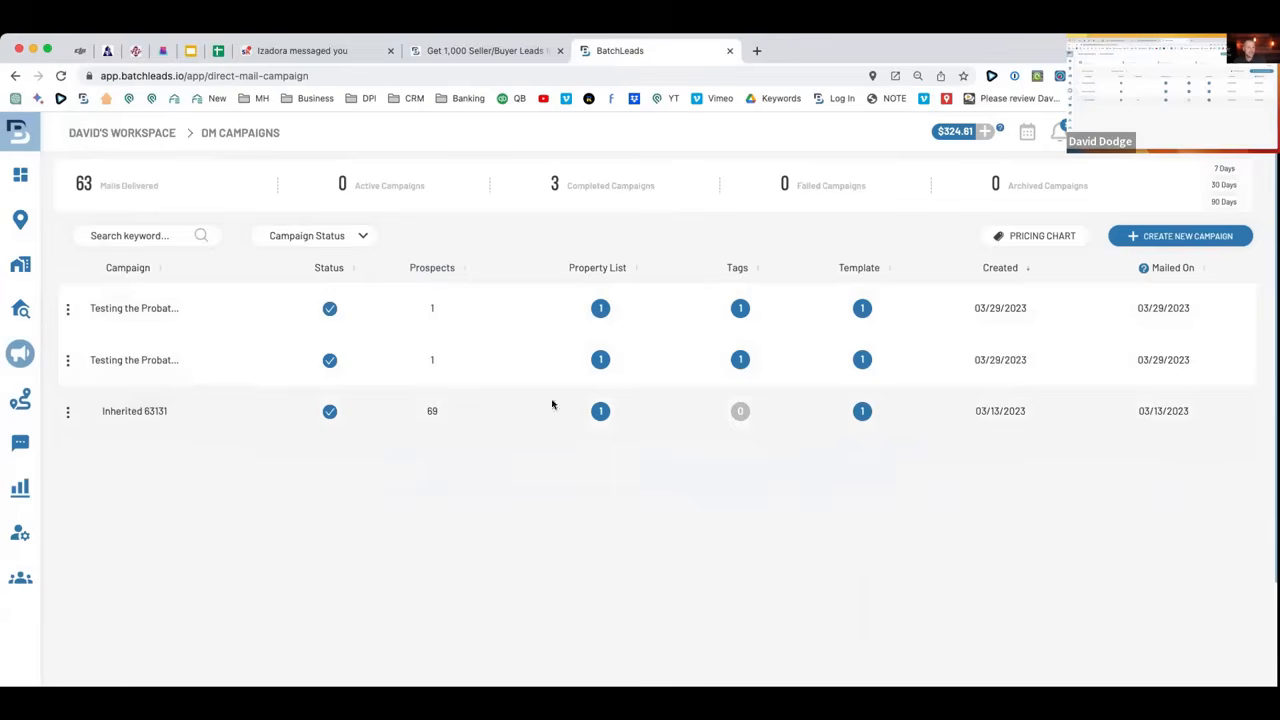
{"action": "left_click_drag", "start_coordinate": [1042, 404], "coordinate": [972, 416]}
{"action": "left_click", "coordinate": [175, 360]}
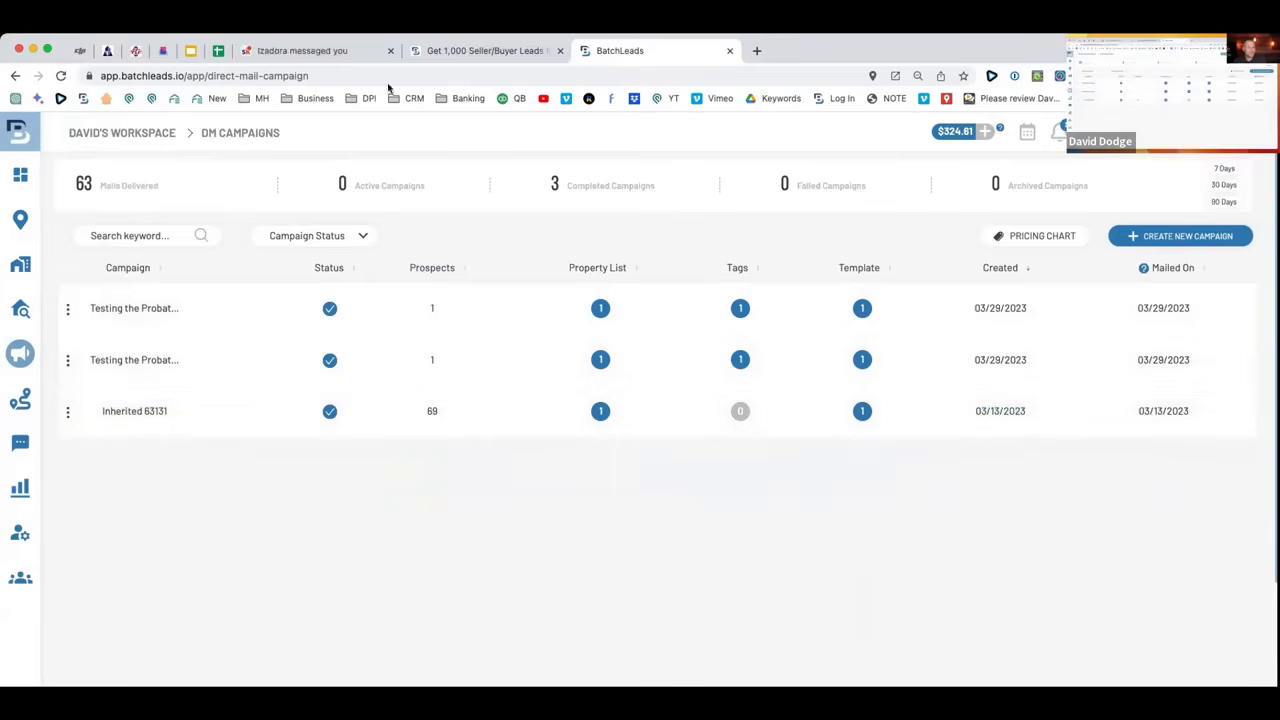
{"action": "left_click", "coordinate": [218, 50]}
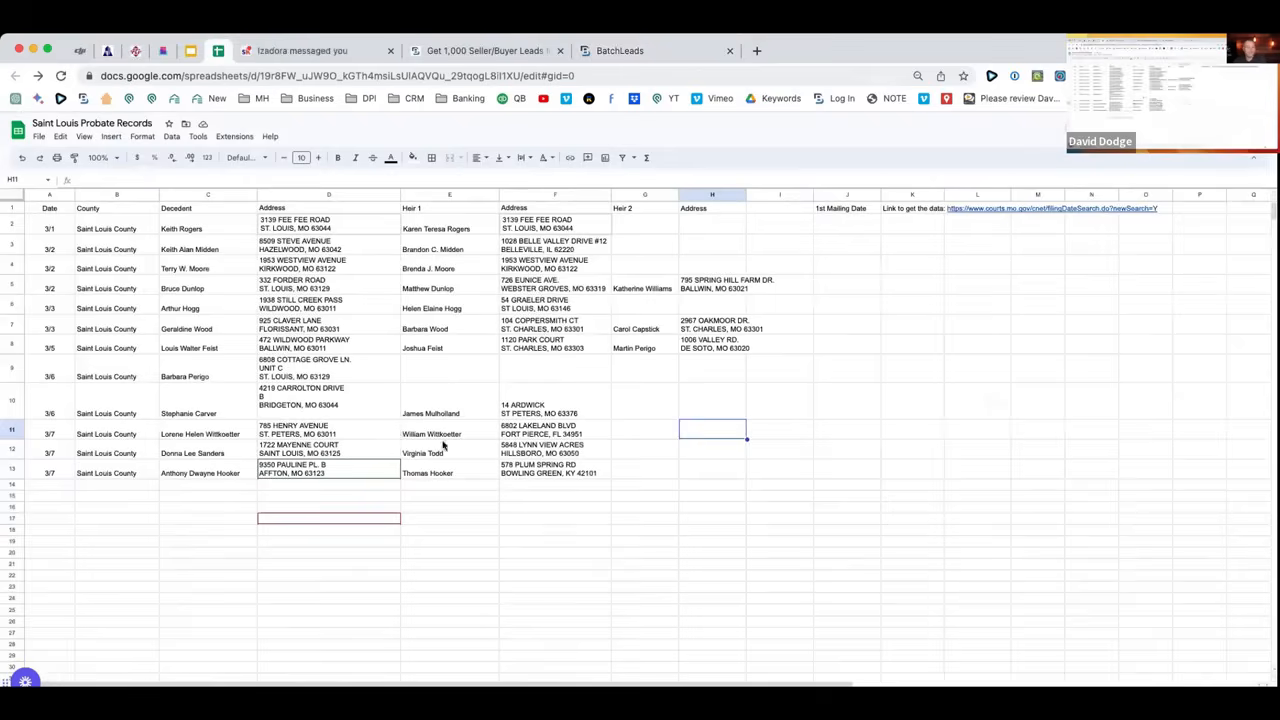
{"action": "left_click", "coordinate": [640, 51]}
{"action": "scroll", "coordinate": [281, 221], "scroll_direction": "down", "scroll_amount": 1}
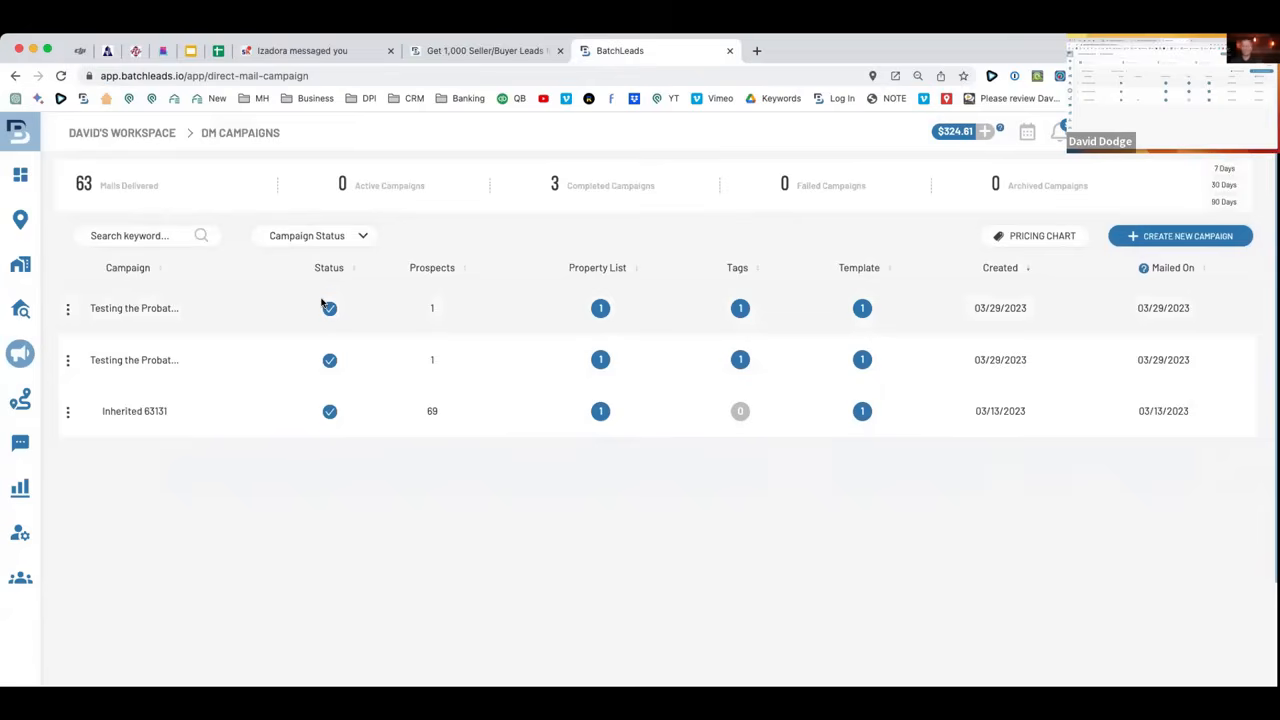
Filter the inbox to Hot leads and open the 'Sounds good! thank you!' conversation.
{"action": "mouse_move", "coordinate": [80, 372]}
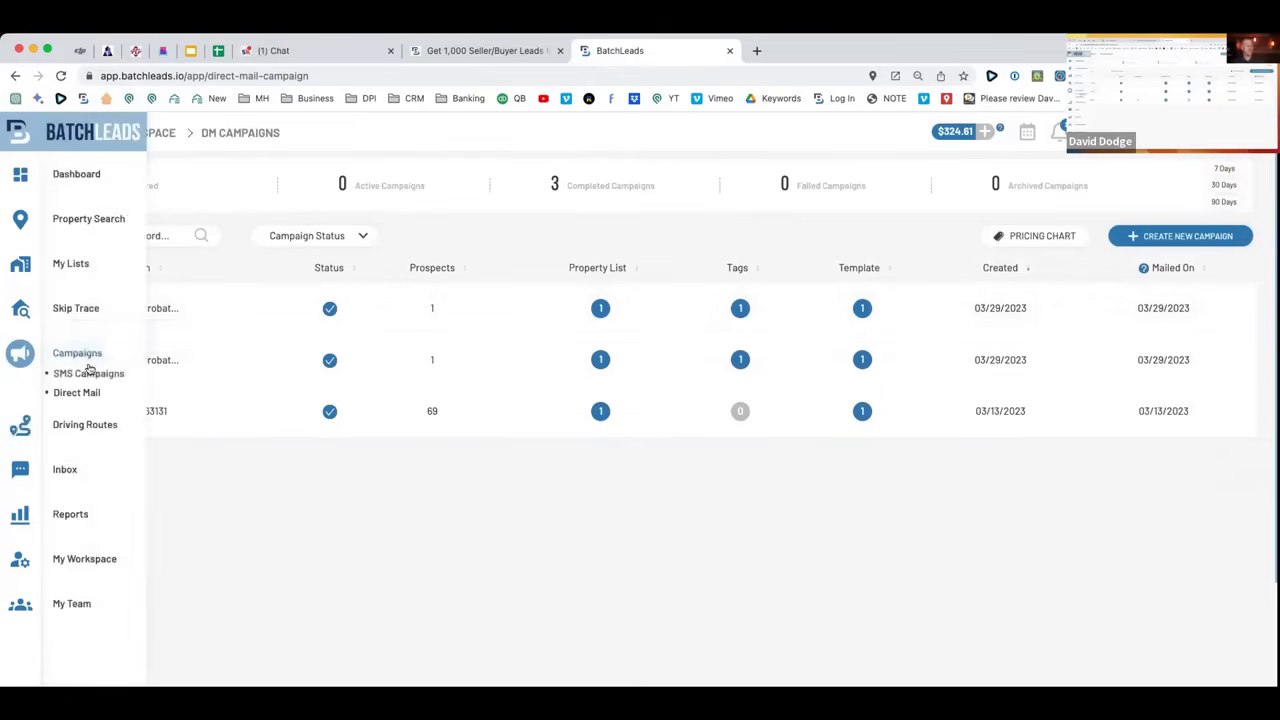
{"action": "left_click", "coordinate": [64, 470]}
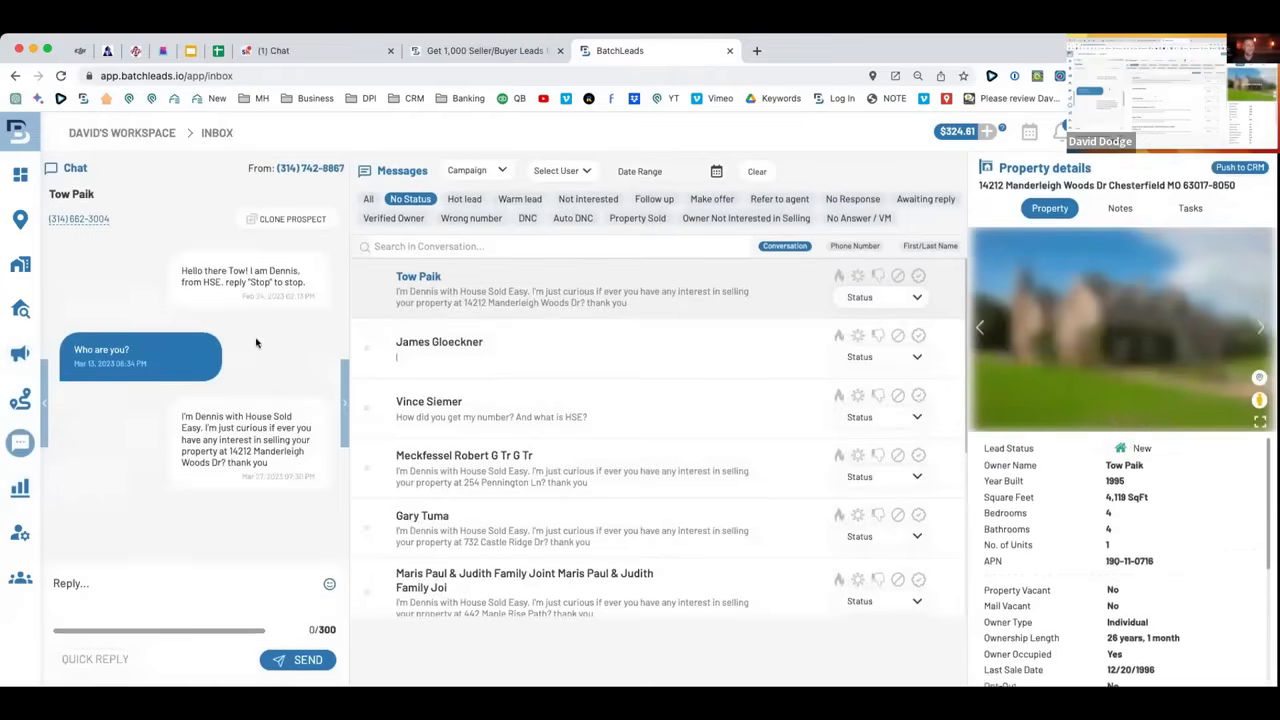
{"action": "scroll", "coordinate": [431, 365], "scroll_direction": "down", "scroll_amount": 5}
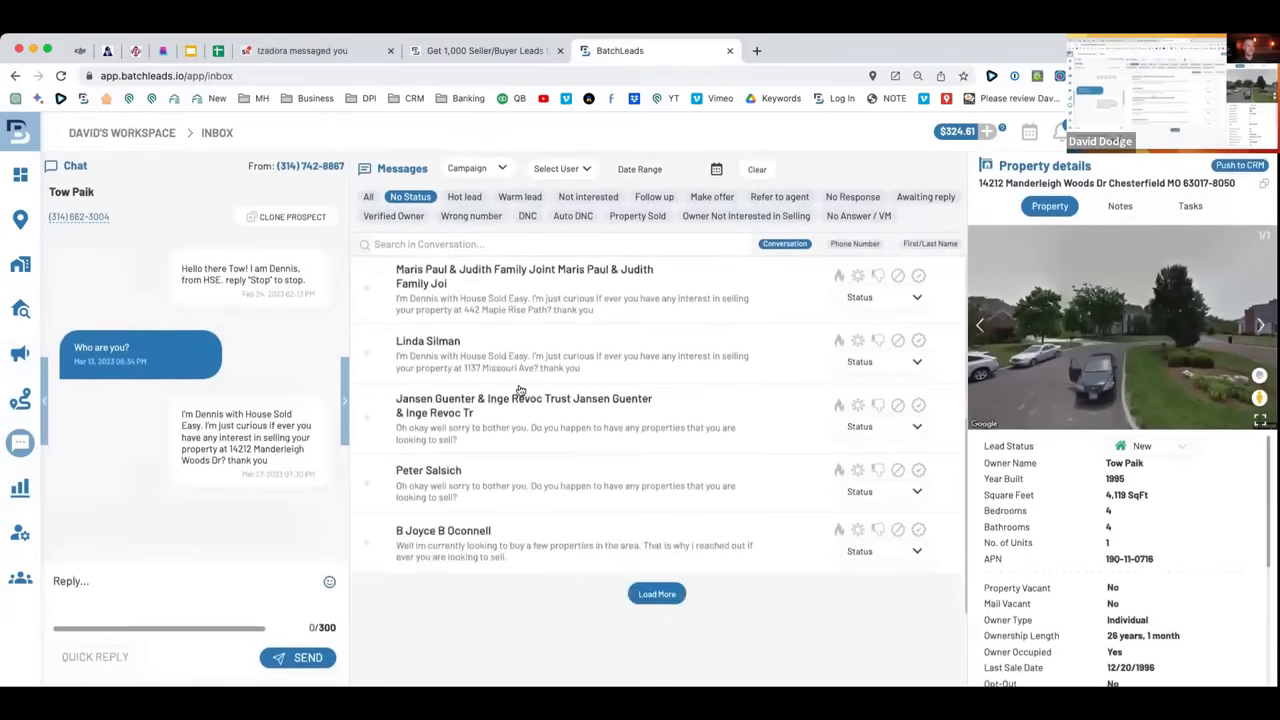
{"action": "left_click", "coordinate": [474, 201]}
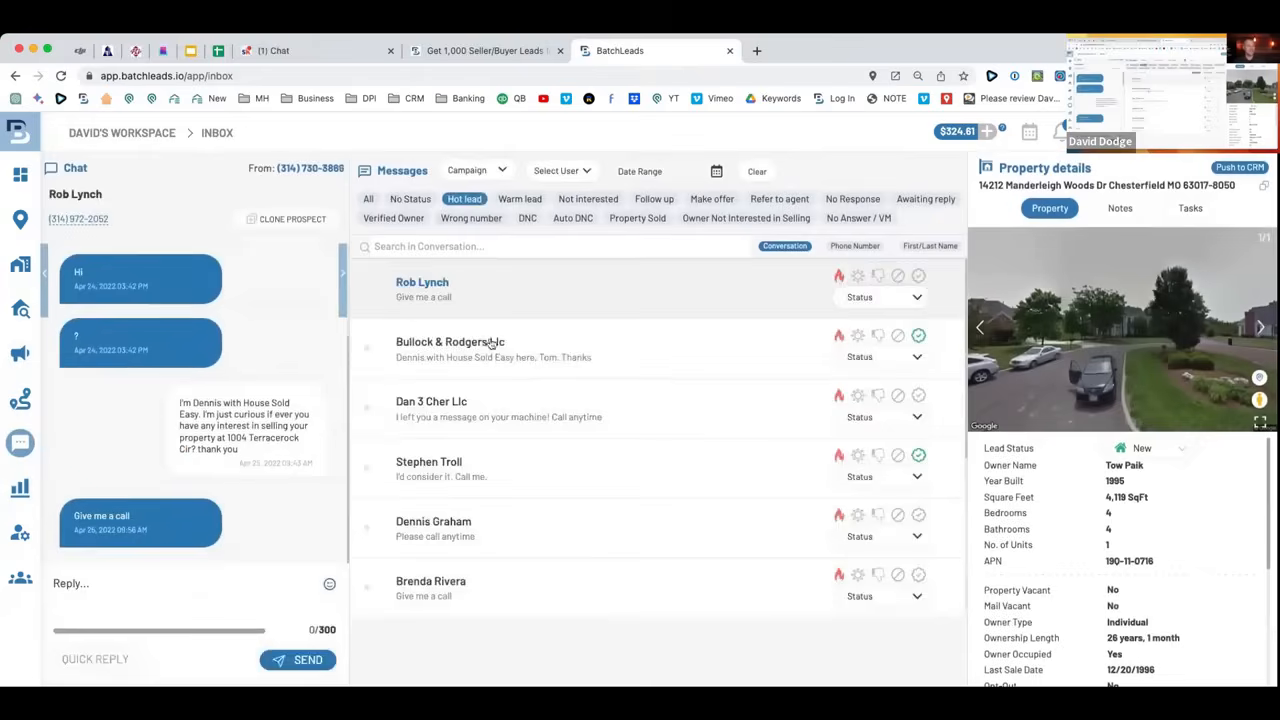
{"action": "scroll", "coordinate": [495, 345], "scroll_direction": "down", "scroll_amount": 5}
{"action": "left_click", "coordinate": [530, 430]}
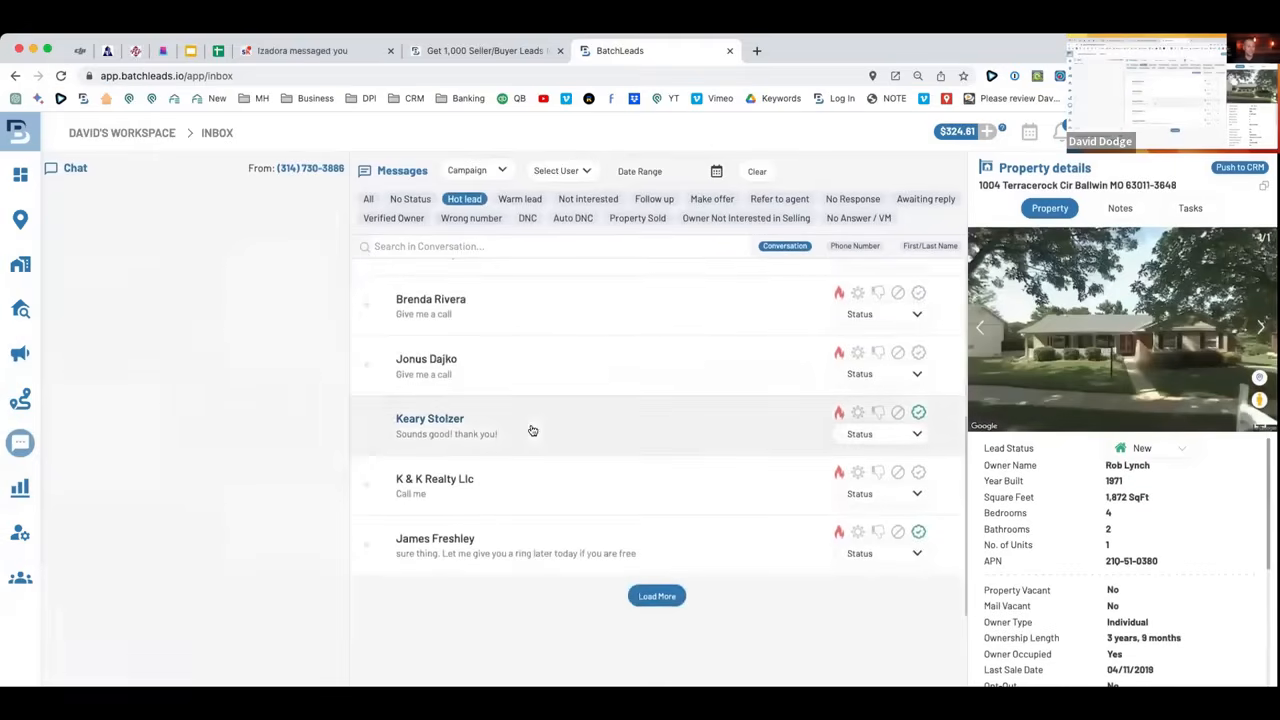
{"action": "scroll", "coordinate": [206, 337], "scroll_direction": "up", "scroll_amount": 10}
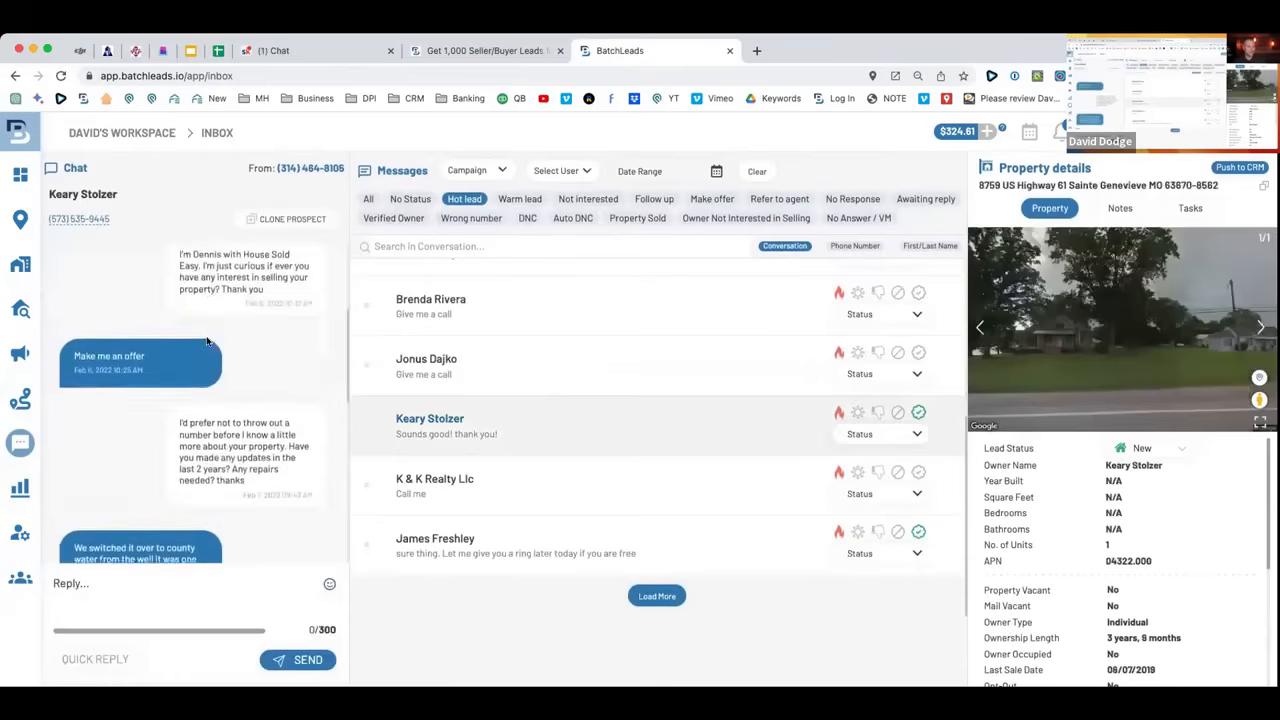
{"action": "scroll", "coordinate": [207, 341], "scroll_direction": "down", "scroll_amount": 10}
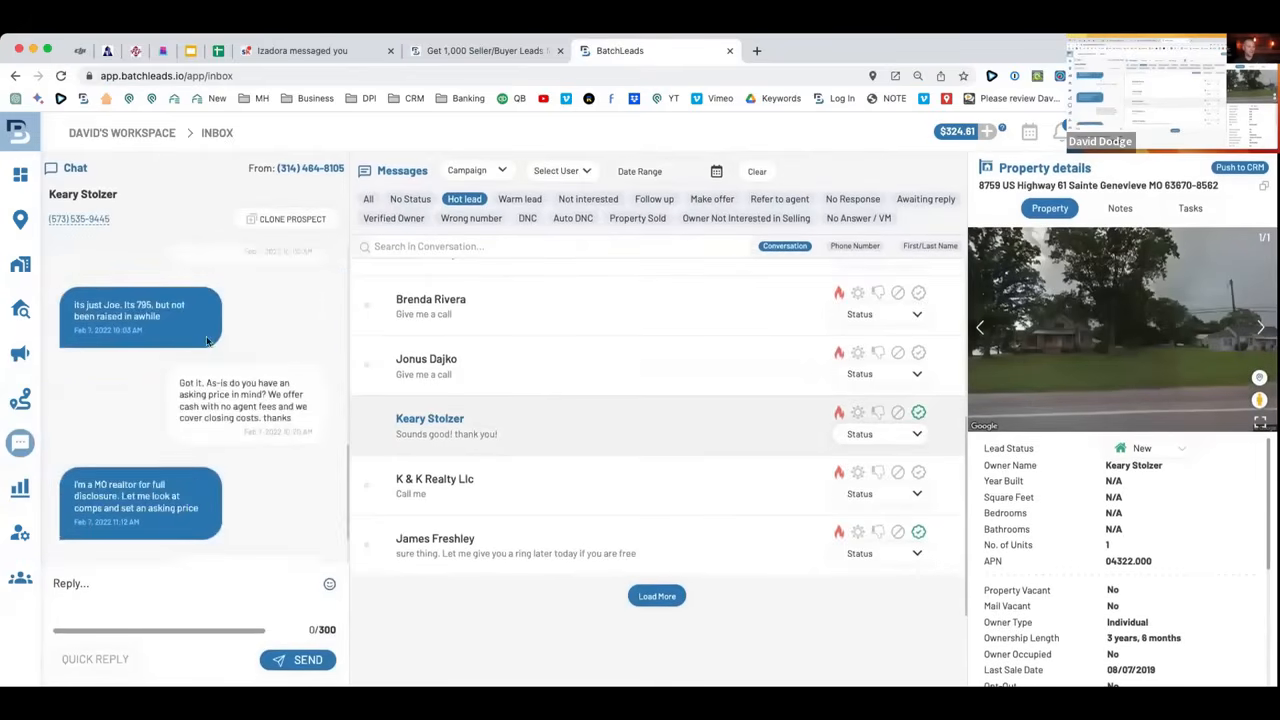
{"action": "scroll", "coordinate": [207, 340], "scroll_direction": "up", "scroll_amount": 10}
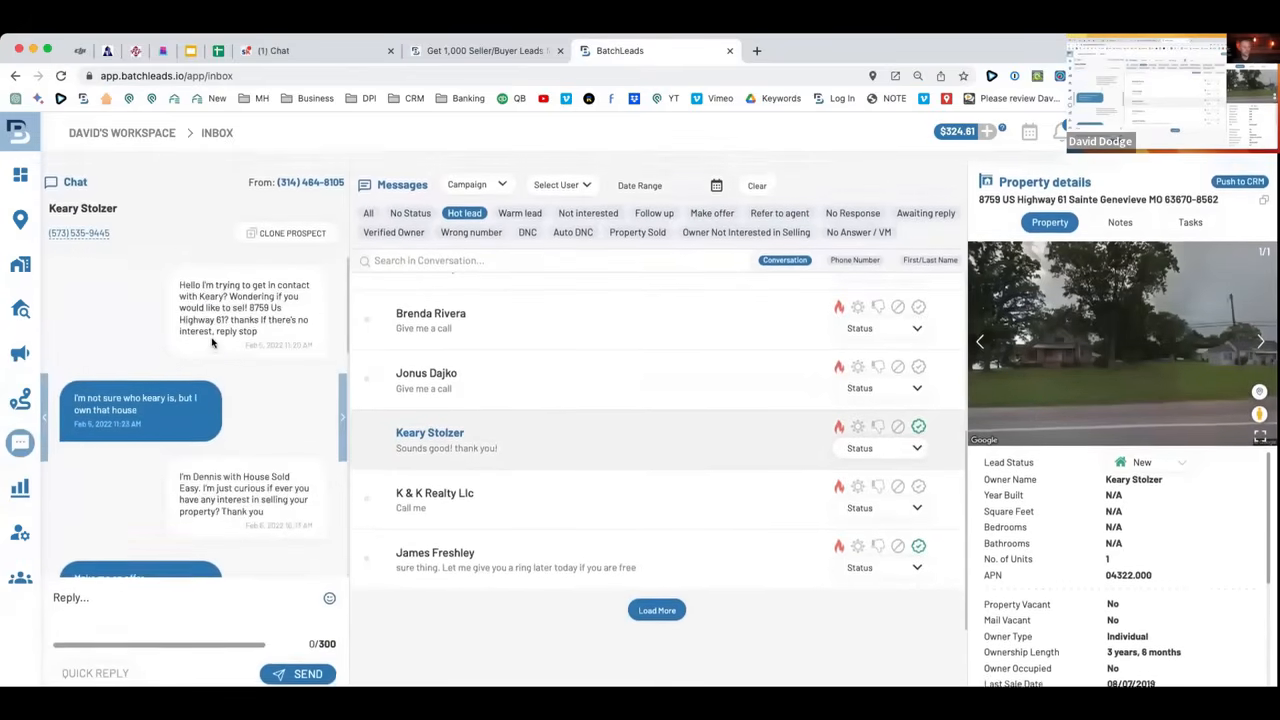
{"action": "scroll", "coordinate": [213, 340], "scroll_direction": "up", "scroll_amount": 5}
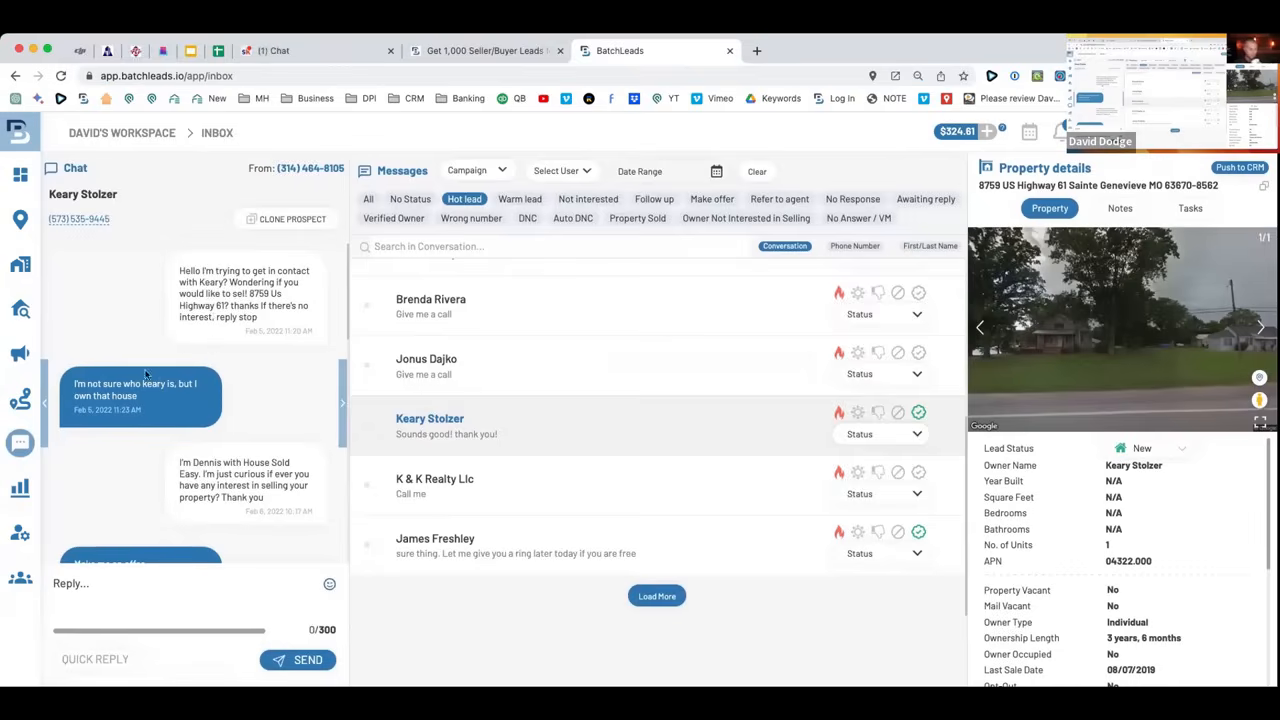
Try calling the prospect, dismissing the number customization prompt and call confirmation.
{"action": "left_click", "coordinate": [77, 221]}
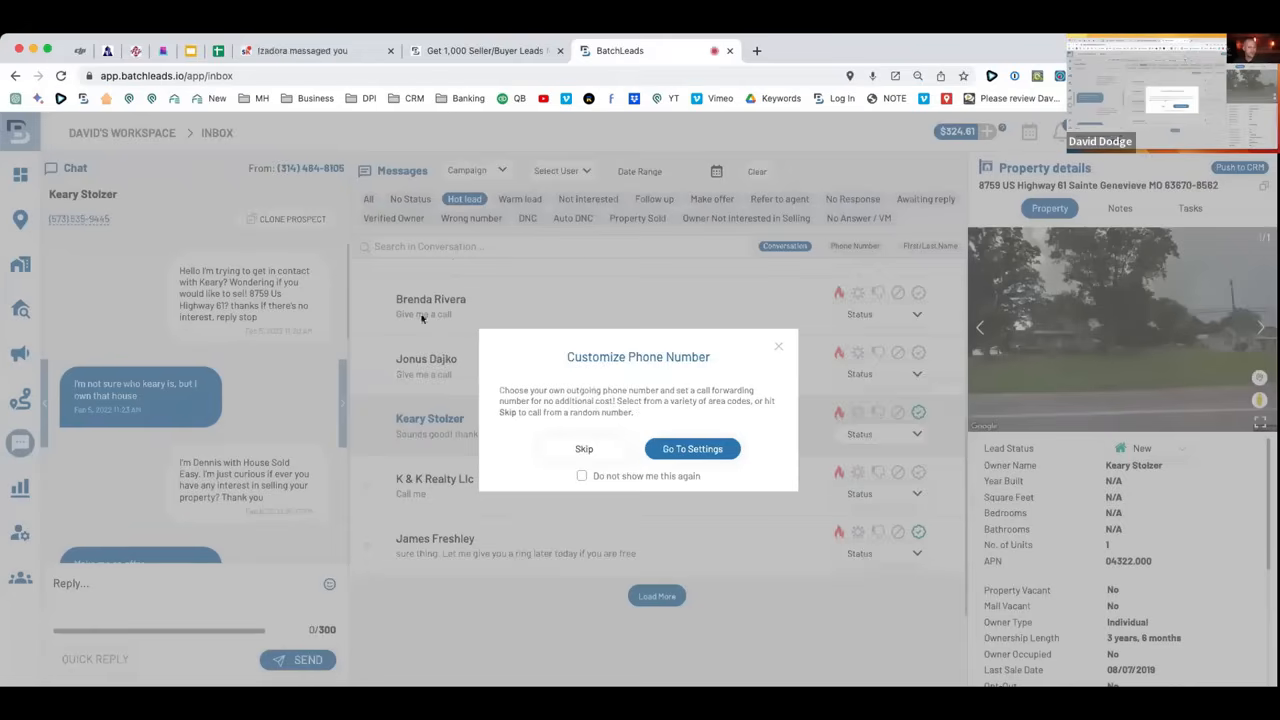
{"action": "left_click", "coordinate": [777, 347]}
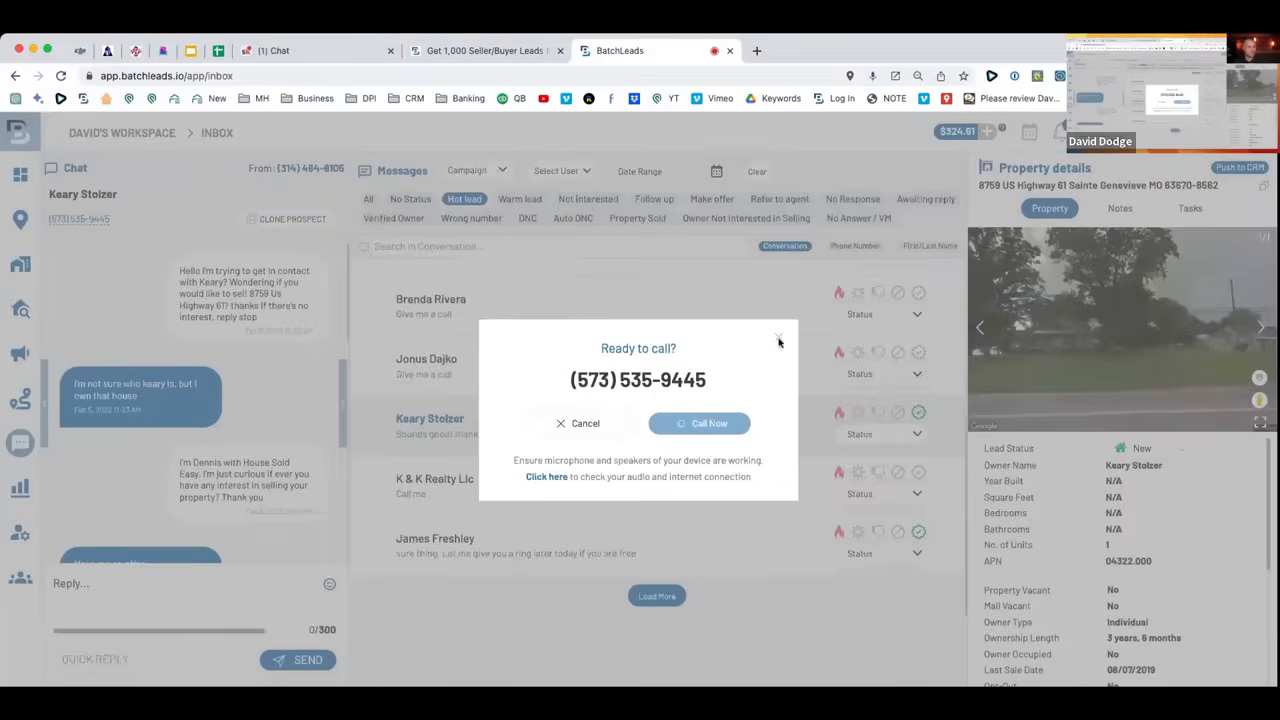
{"action": "left_click", "coordinate": [779, 343]}
Open the top hot lead's conversation, check its notes and tasks, then open its Property Details.
{"action": "left_click", "coordinate": [486, 354]}
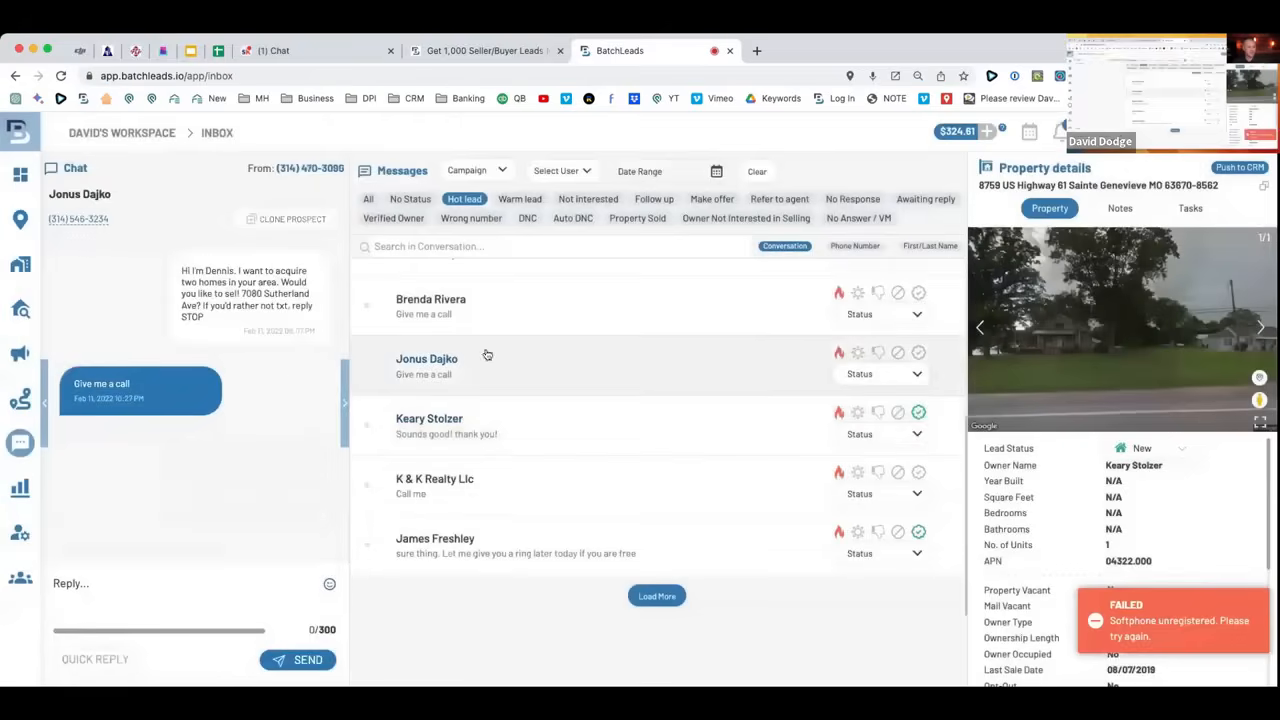
{"action": "left_click", "coordinate": [420, 318]}
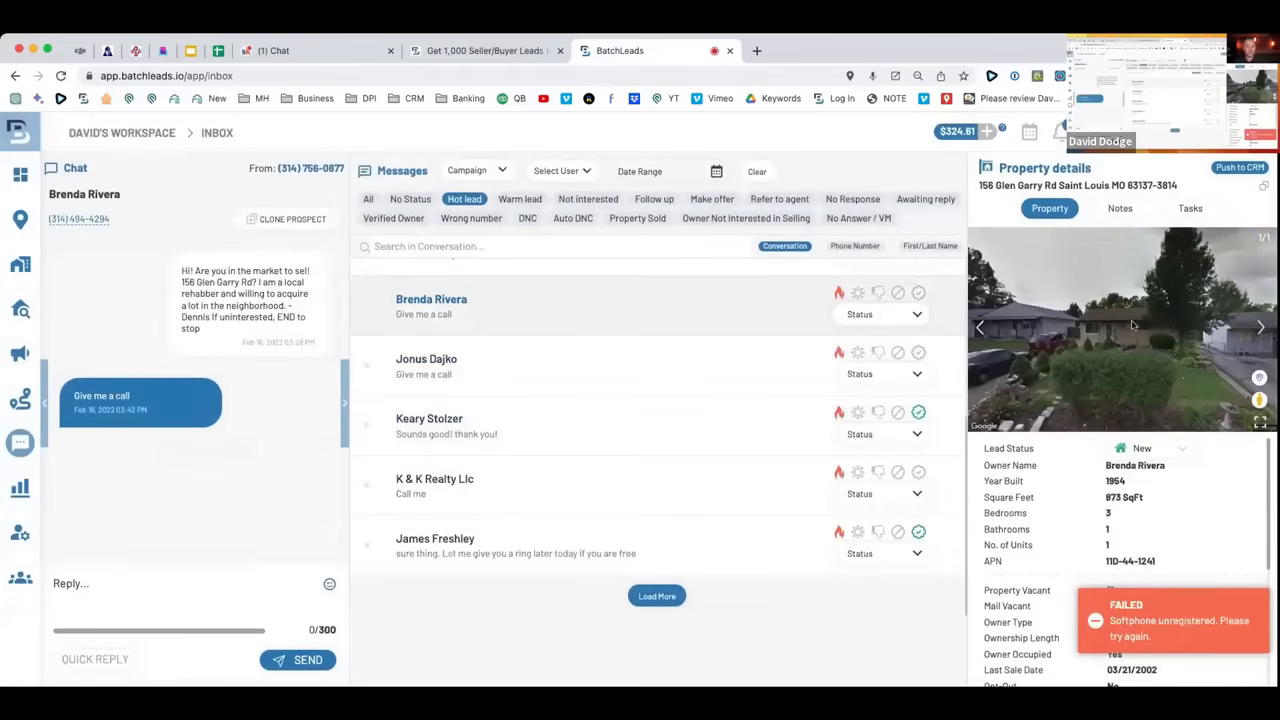
{"action": "left_click", "coordinate": [601, 433]}
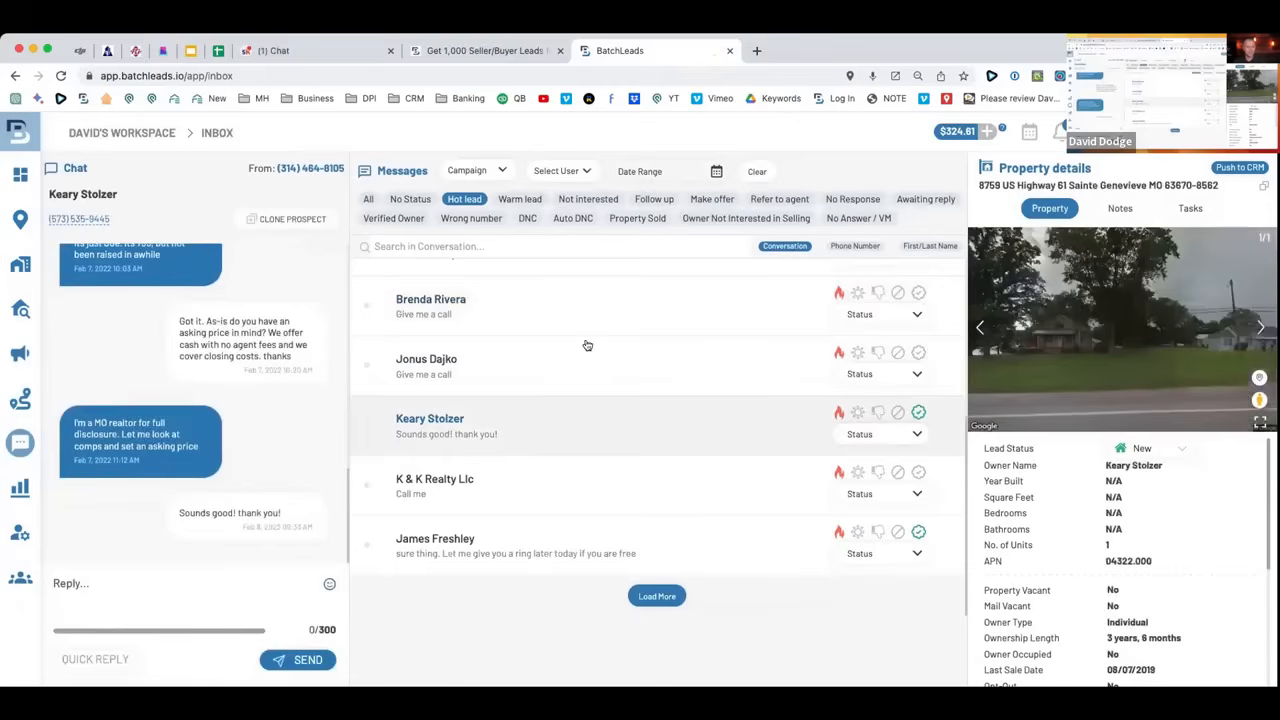
{"action": "left_click", "coordinate": [503, 310]}
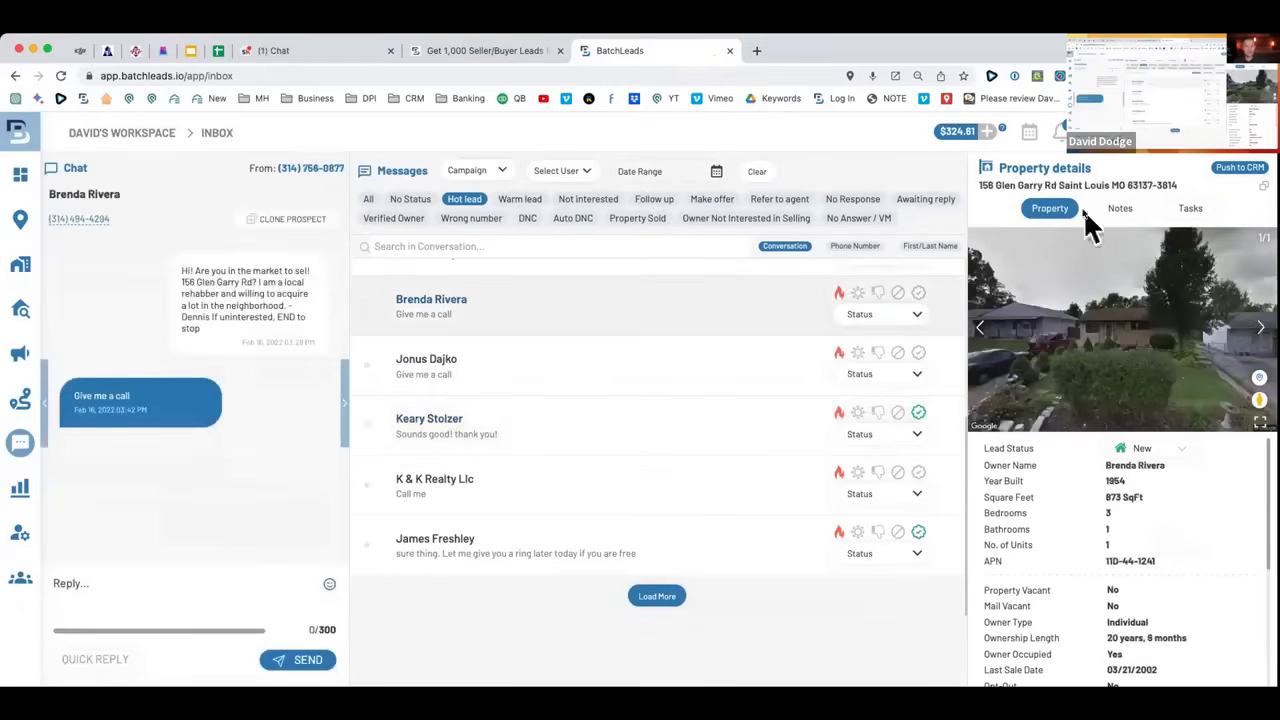
{"action": "left_click", "coordinate": [1120, 210]}
{"action": "left_click", "coordinate": [1192, 210]}
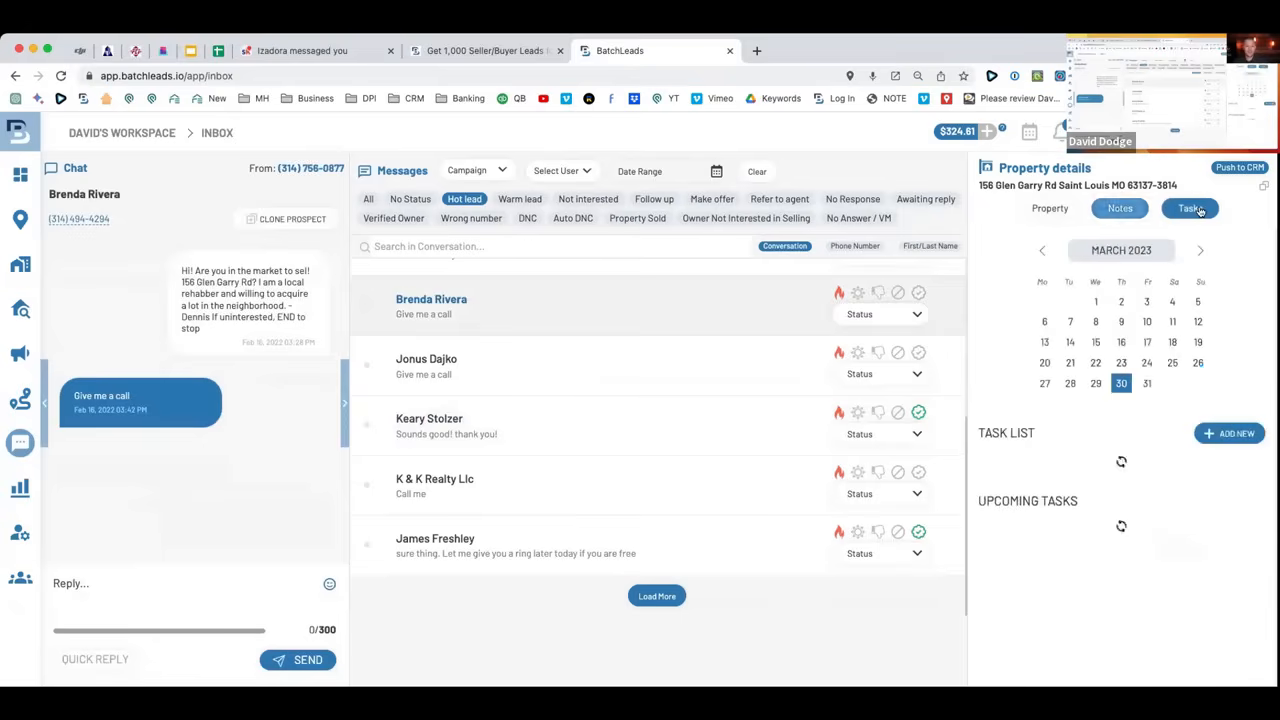
{"action": "left_click", "coordinate": [1109, 186]}
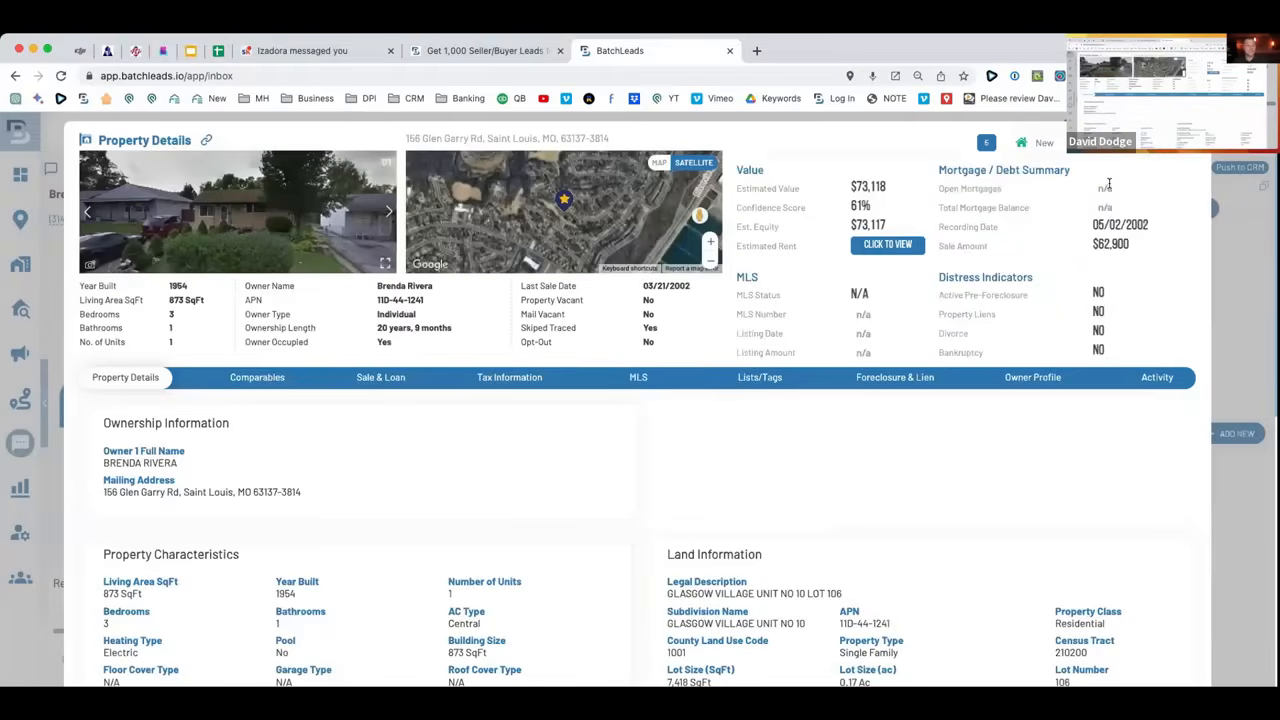
Review the property's comparable sales in Property Details.
{"action": "scroll", "coordinate": [346, 417], "scroll_direction": "down", "scroll_amount": 5}
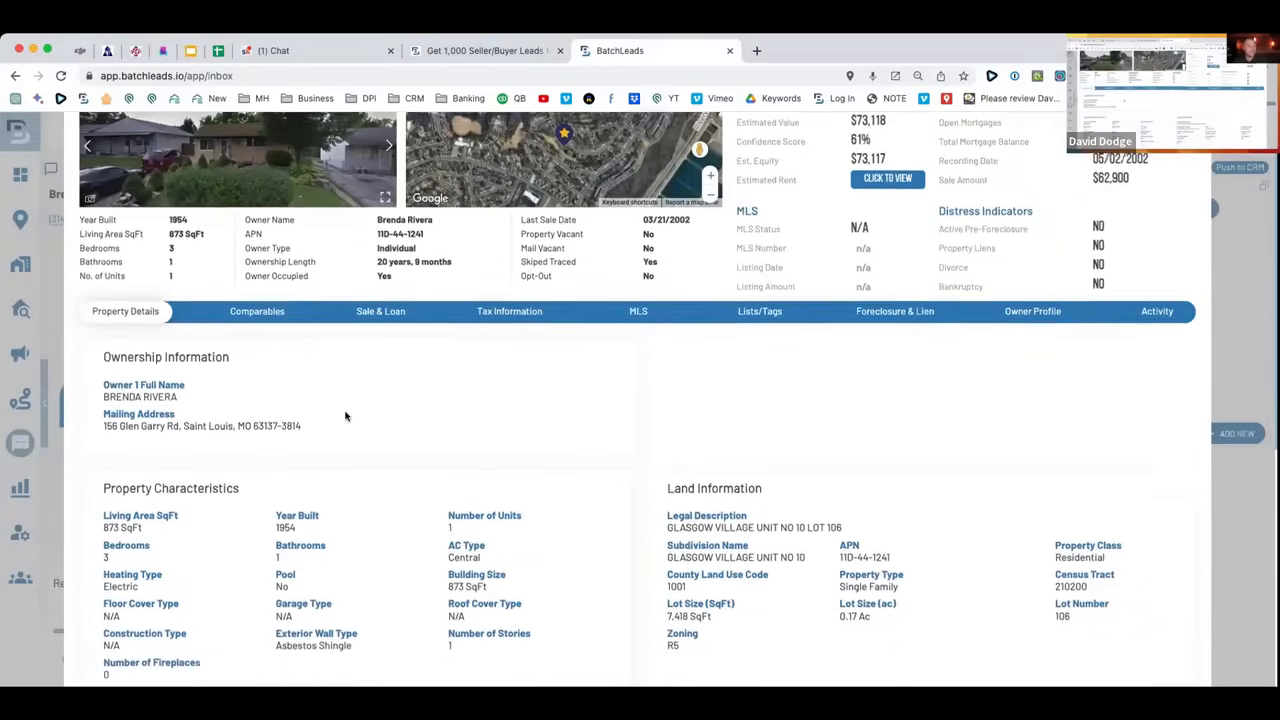
{"action": "scroll", "coordinate": [346, 417], "scroll_direction": "up", "scroll_amount": 4}
{"action": "scroll", "coordinate": [345, 416], "scroll_direction": "down", "scroll_amount": 6}
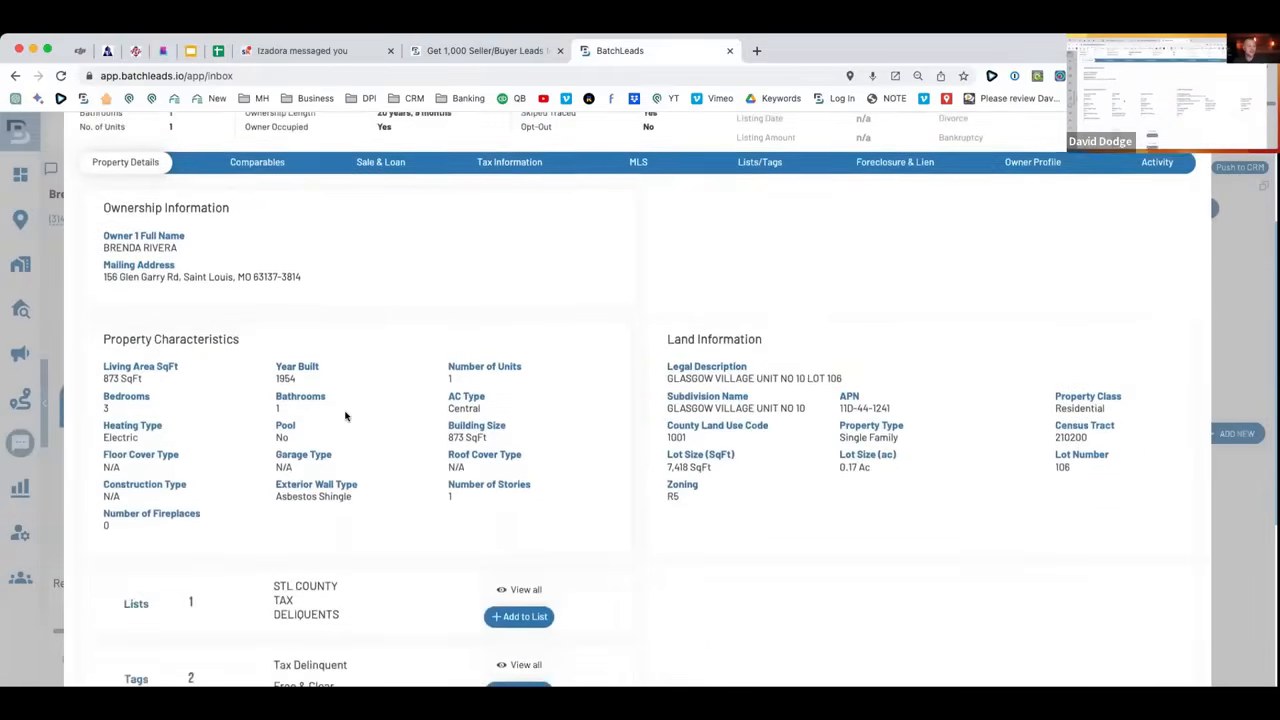
{"action": "scroll", "coordinate": [345, 410], "scroll_direction": "up", "scroll_amount": 5}
{"action": "scroll", "coordinate": [345, 410], "scroll_direction": "up", "scroll_amount": 1}
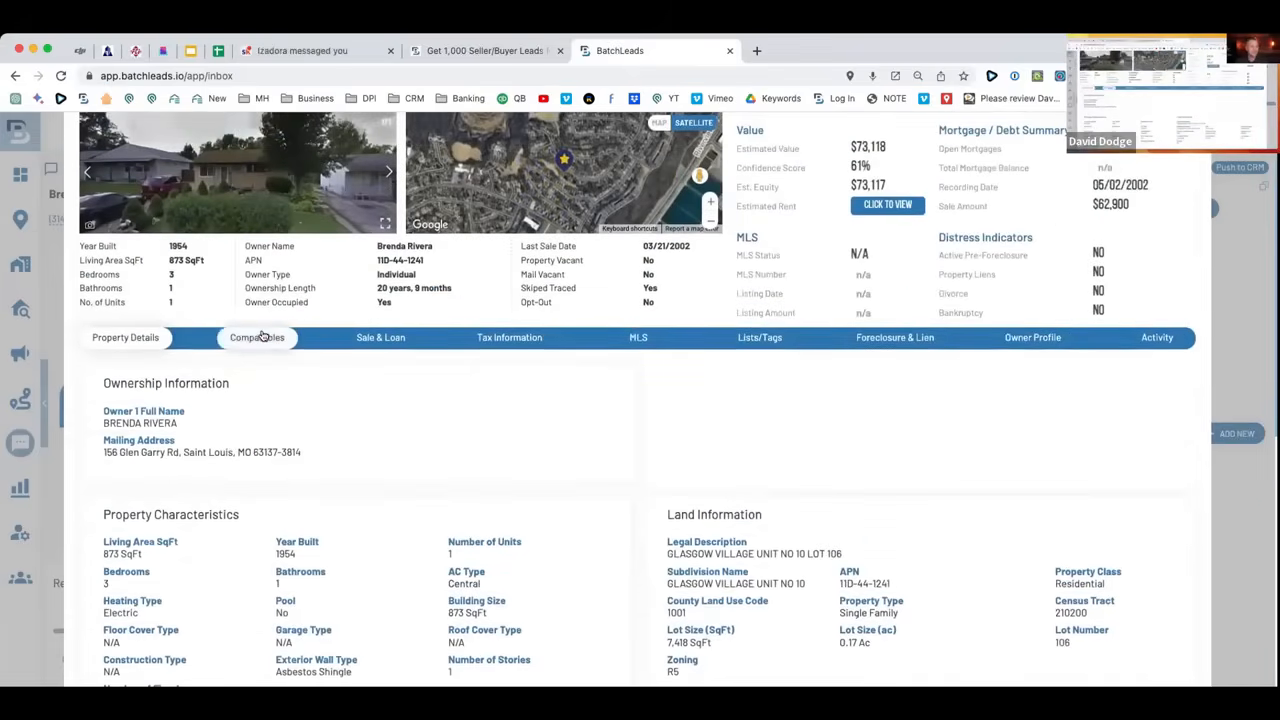
{"action": "left_click", "coordinate": [257, 338]}
{"action": "scroll", "coordinate": [948, 435], "scroll_direction": "down", "scroll_amount": 2}
{"action": "scroll", "coordinate": [944, 440], "scroll_direction": "down", "scroll_amount": 5}
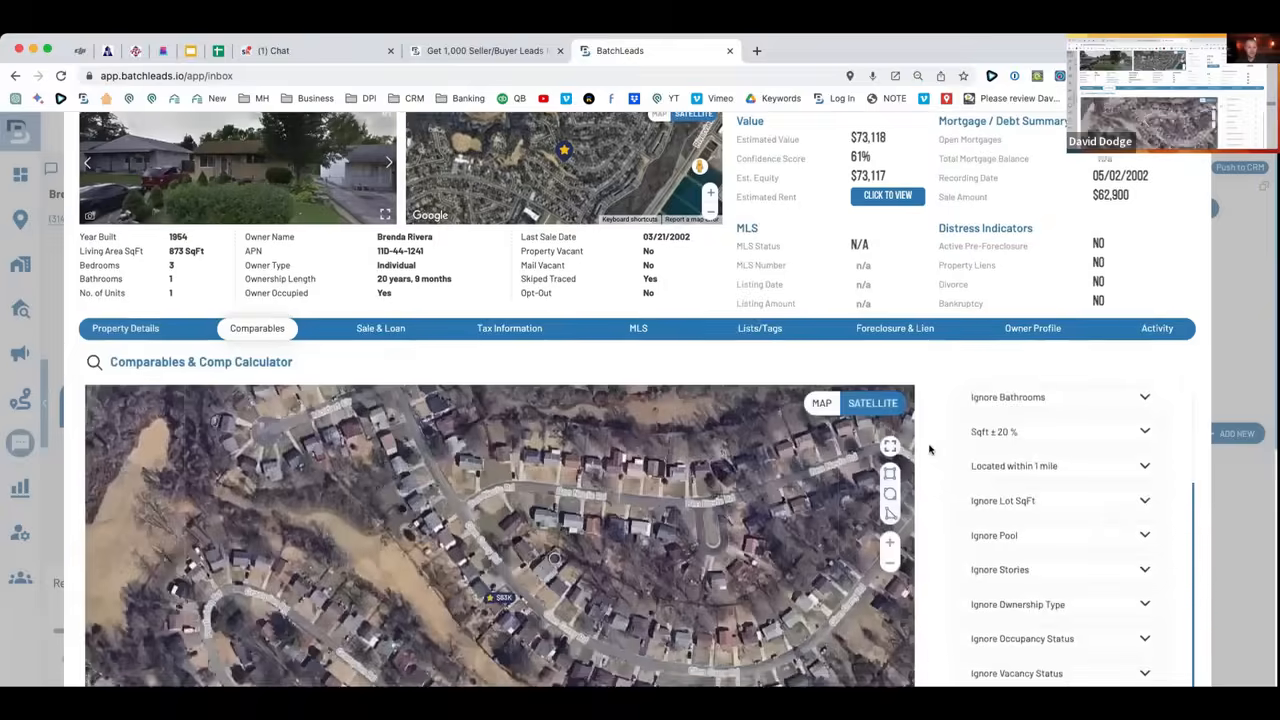
{"action": "scroll", "coordinate": [928, 449], "scroll_direction": "up", "scroll_amount": 3}
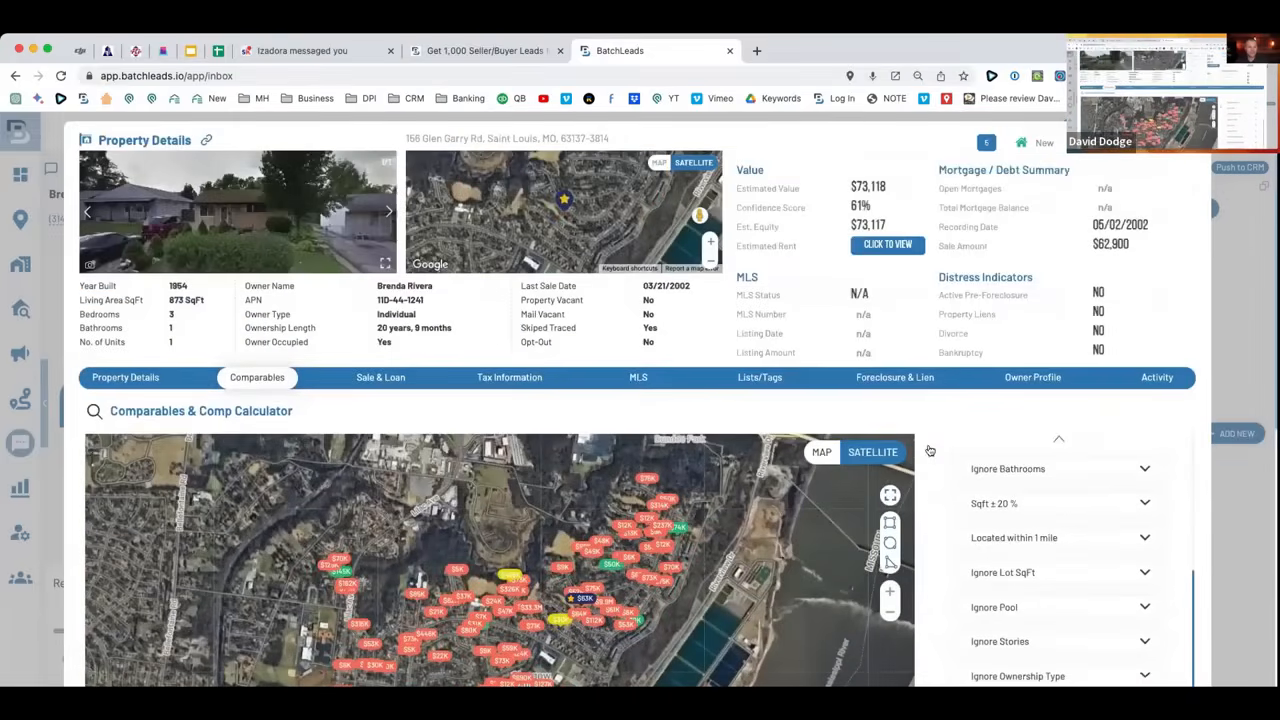
Check the Tax Information, Owner Profile and Sale & Loan tabs, then close Property Details.
{"action": "left_click", "coordinate": [500, 378]}
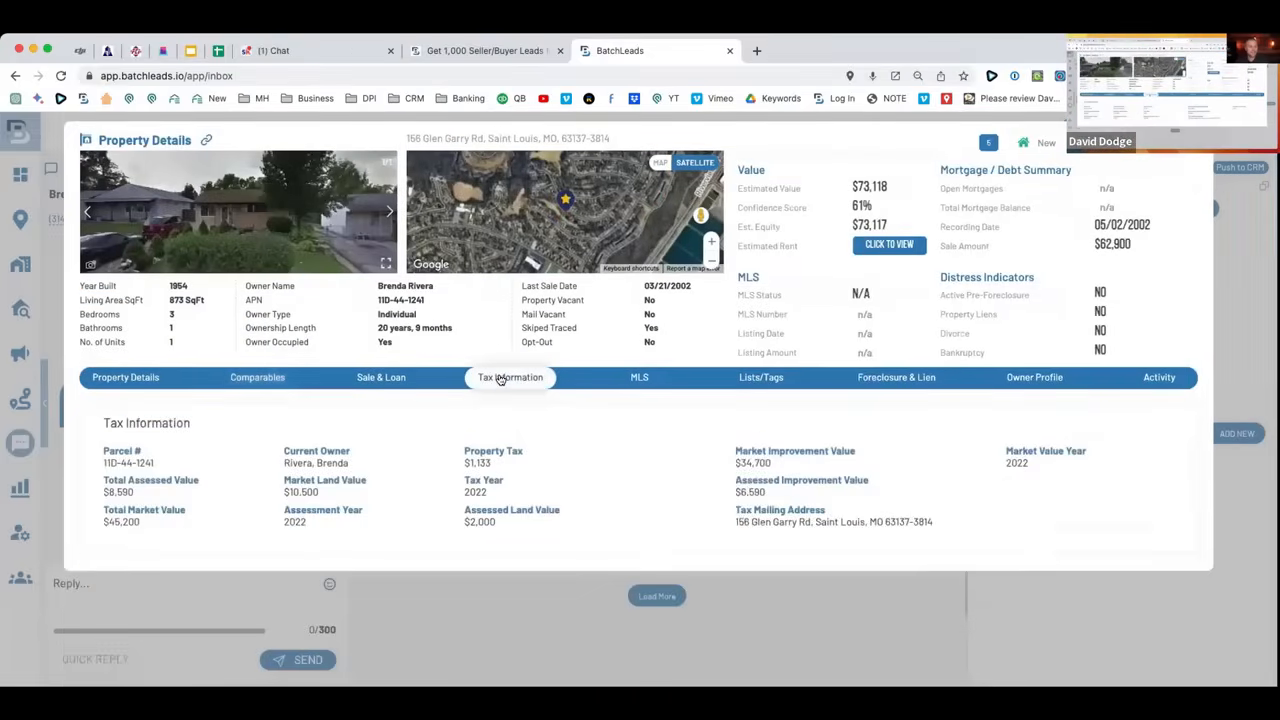
{"action": "left_click", "coordinate": [1034, 380]}
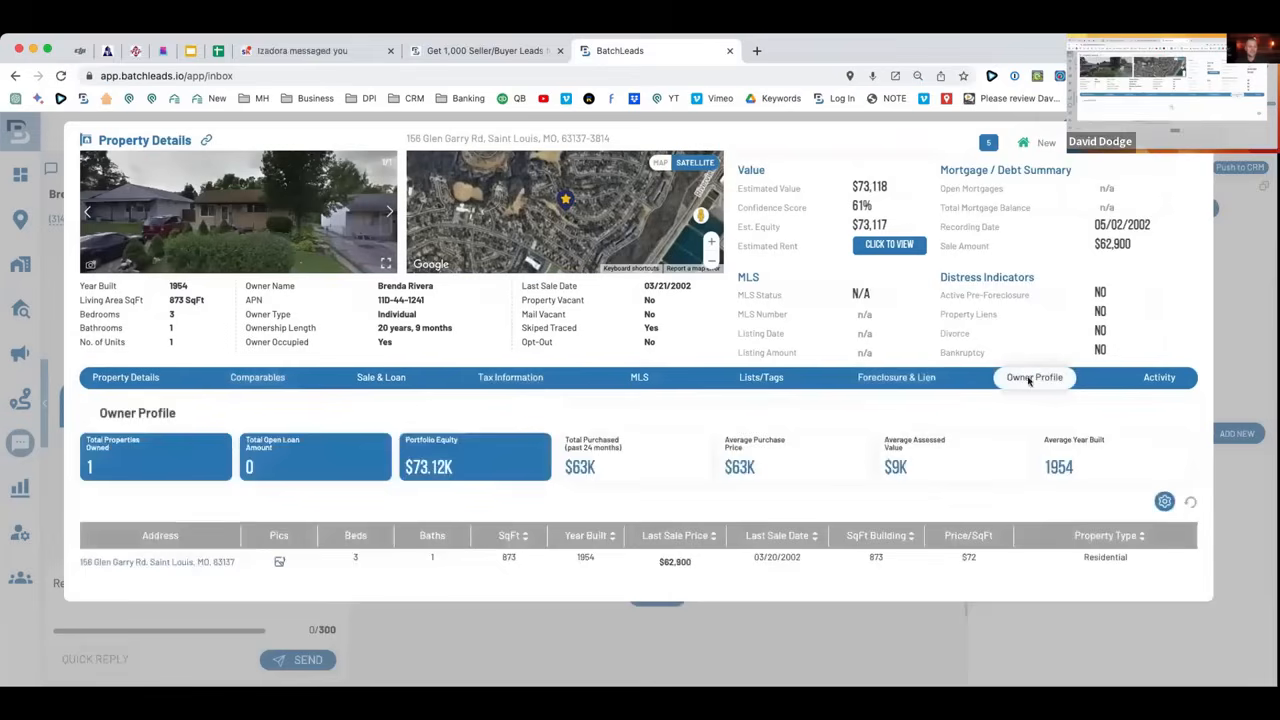
{"action": "left_click", "coordinate": [372, 379]}
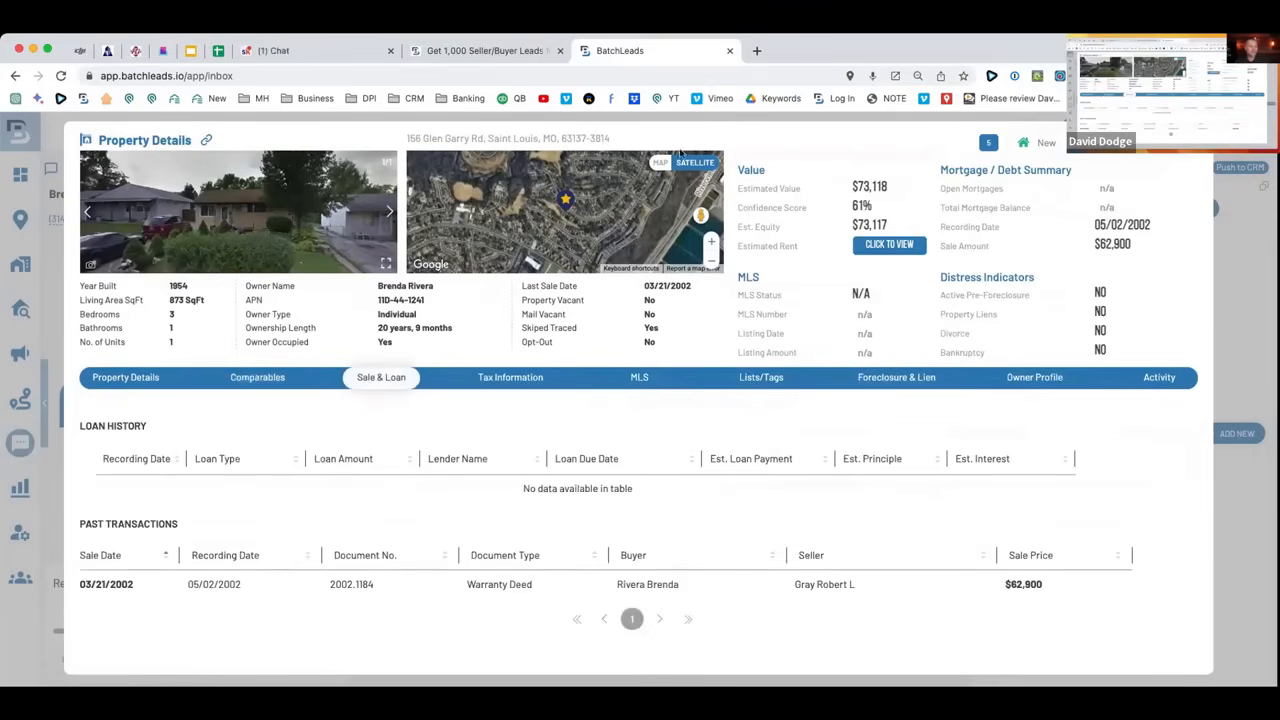
{"action": "left_click", "coordinate": [1193, 141]}
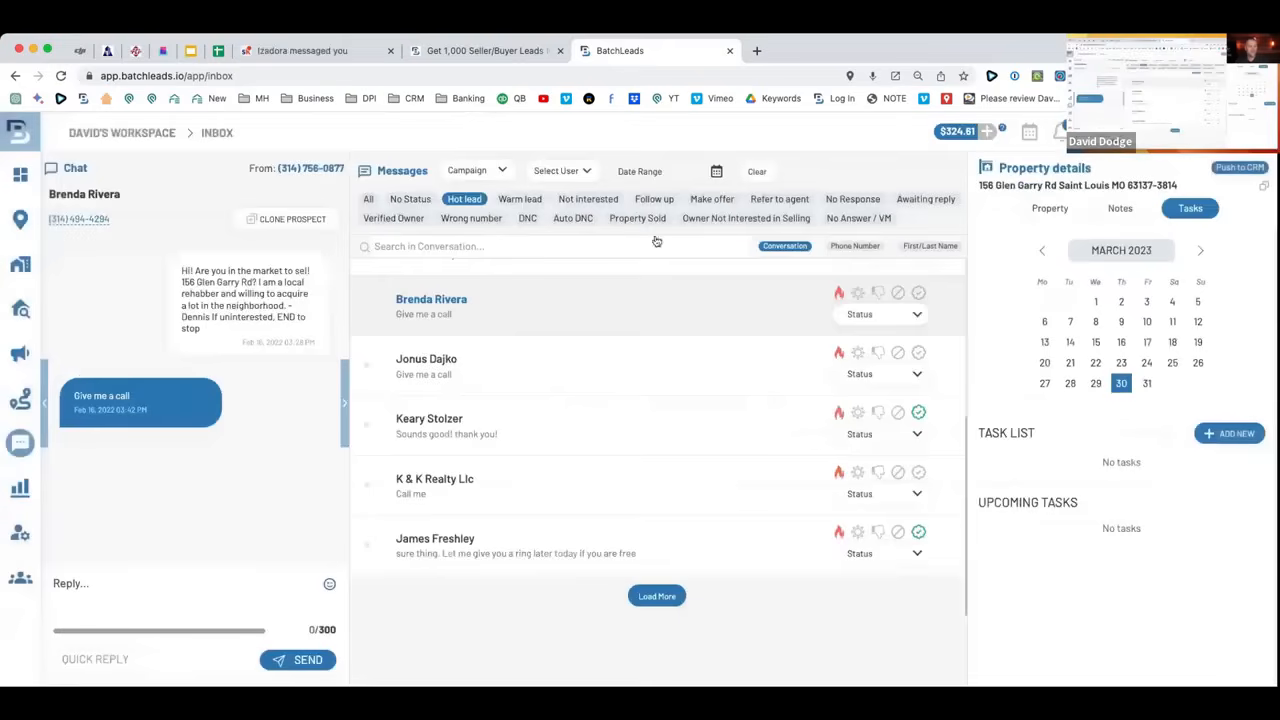
{"action": "left_click", "coordinate": [525, 479]}
Open and close the property details for the lead who replied 'Sounds good'.
{"action": "left_click", "coordinate": [503, 429]}
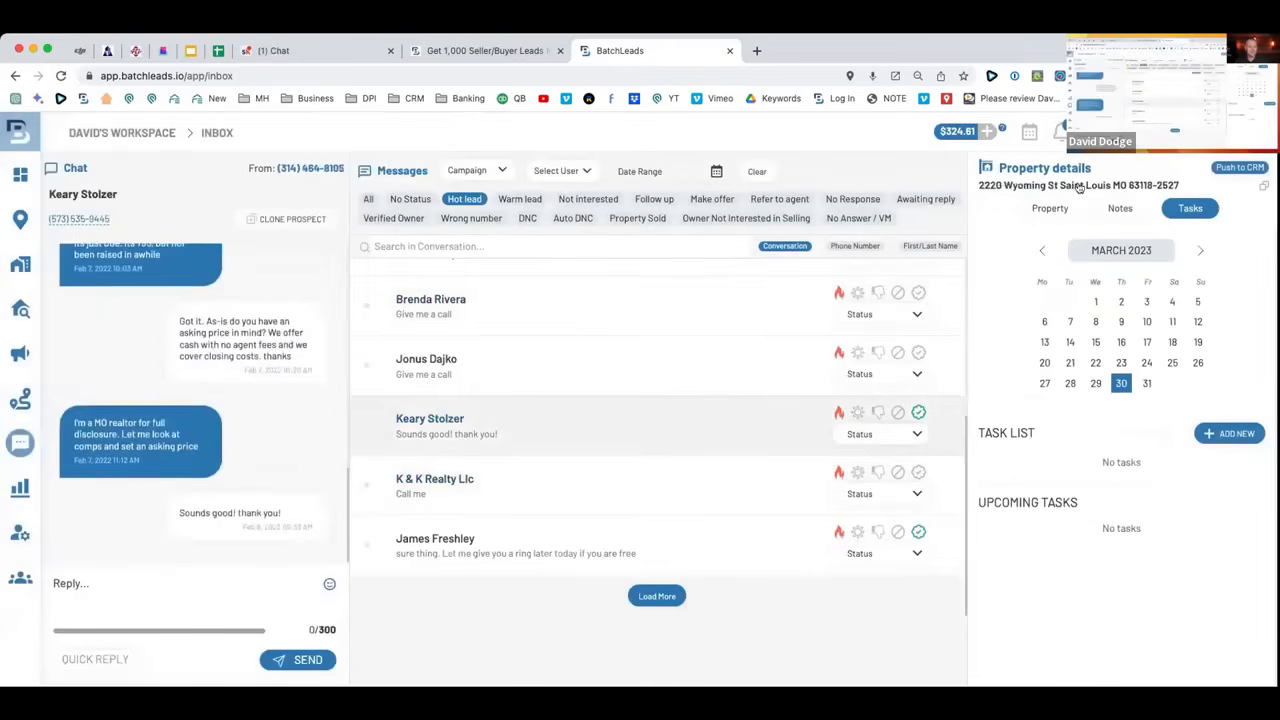
{"action": "left_click", "coordinate": [1078, 186]}
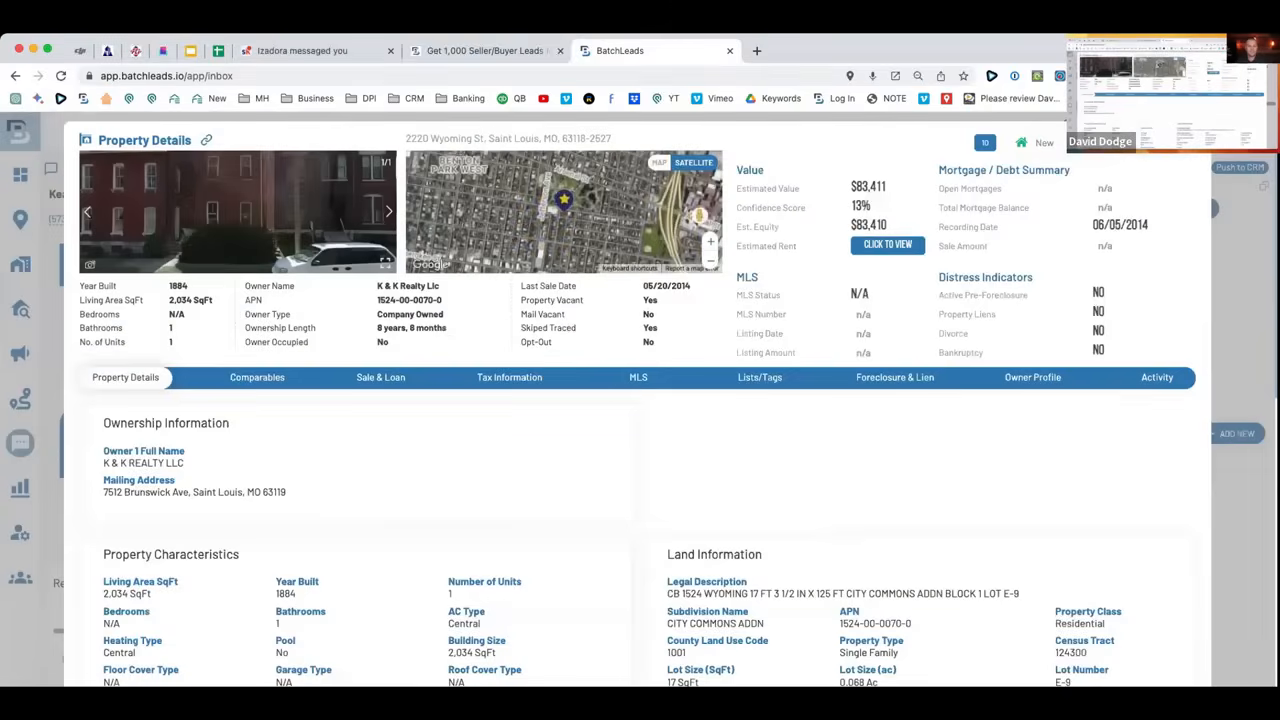
{"action": "left_click", "coordinate": [1193, 141]}
{"action": "scroll", "coordinate": [607, 391], "scroll_direction": "up", "scroll_amount": 3}
{"action": "scroll", "coordinate": [520, 311], "scroll_direction": "up", "scroll_amount": 1}
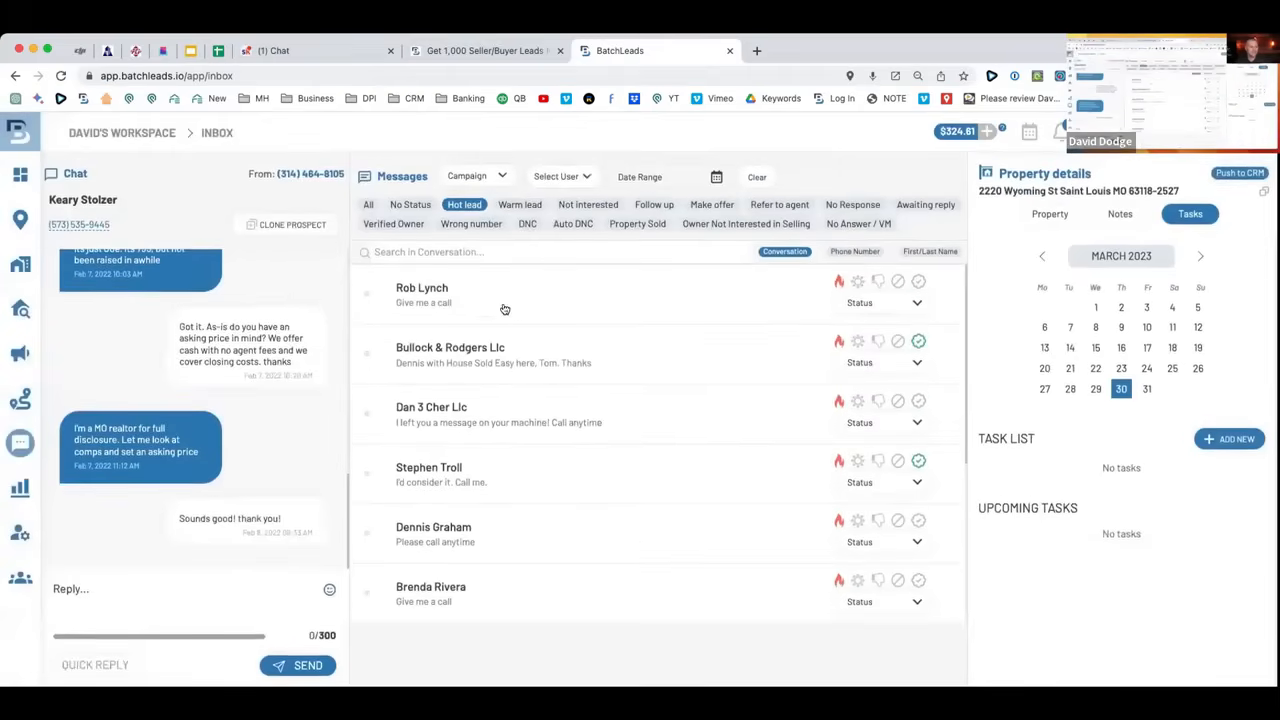
Compare the top hot lead's $401,900 value, $201,137 mortgage and $200,763 equity, then close the details.
{"action": "left_click", "coordinate": [505, 310]}
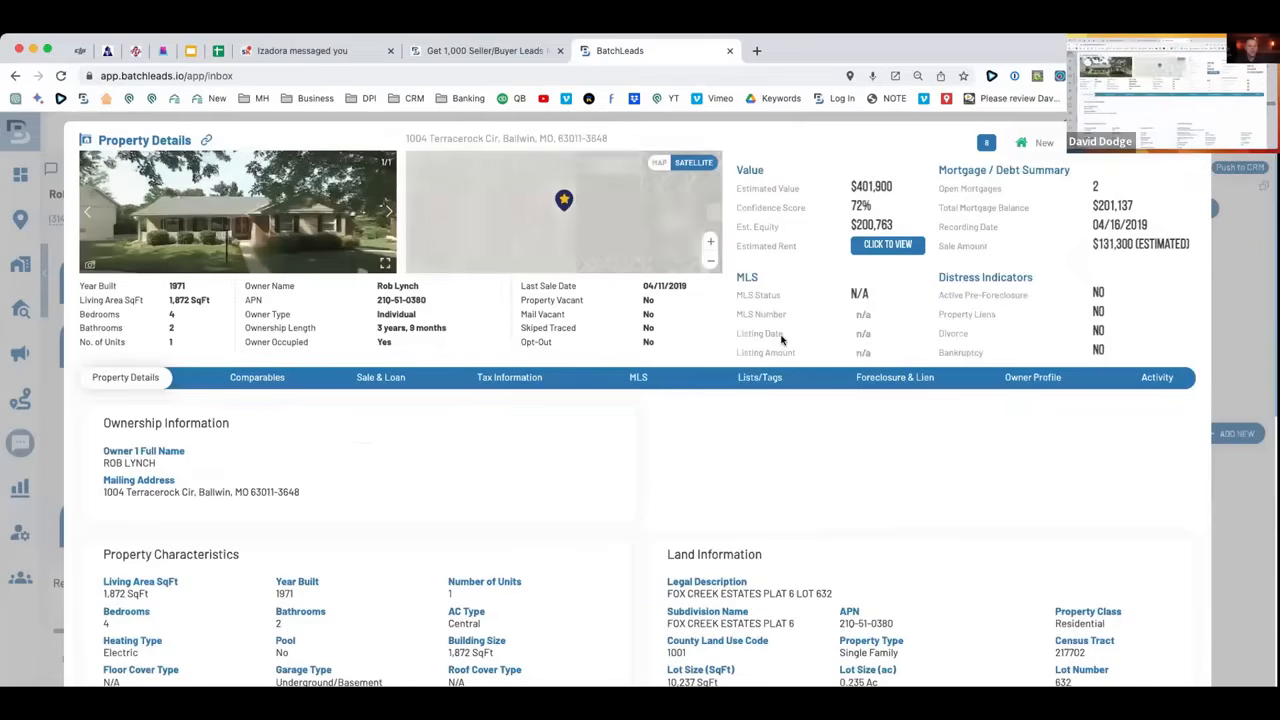
{"action": "left_click", "coordinate": [1088, 188]}
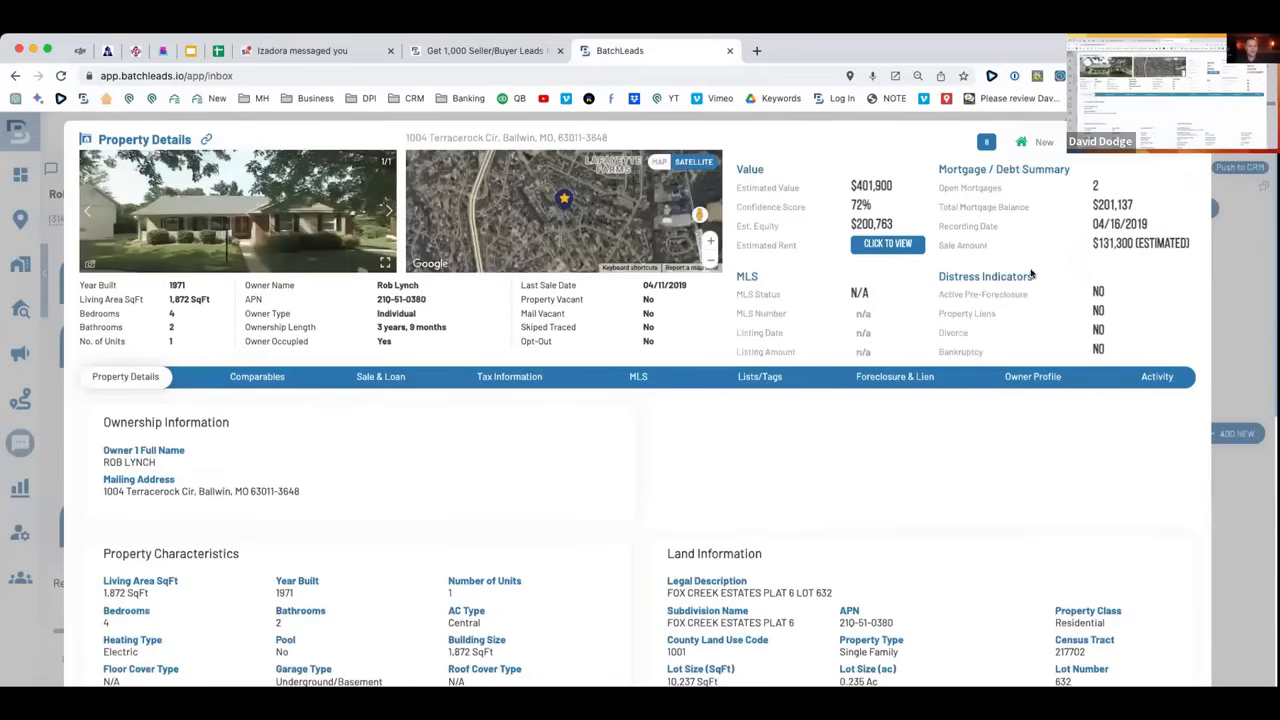
{"action": "left_click_drag", "start_coordinate": [1149, 207], "coordinate": [1064, 207]}
{"action": "scroll", "coordinate": [597, 428], "scroll_direction": "down", "scroll_amount": 3}
{"action": "scroll", "coordinate": [578, 438], "scroll_direction": "up", "scroll_amount": 3}
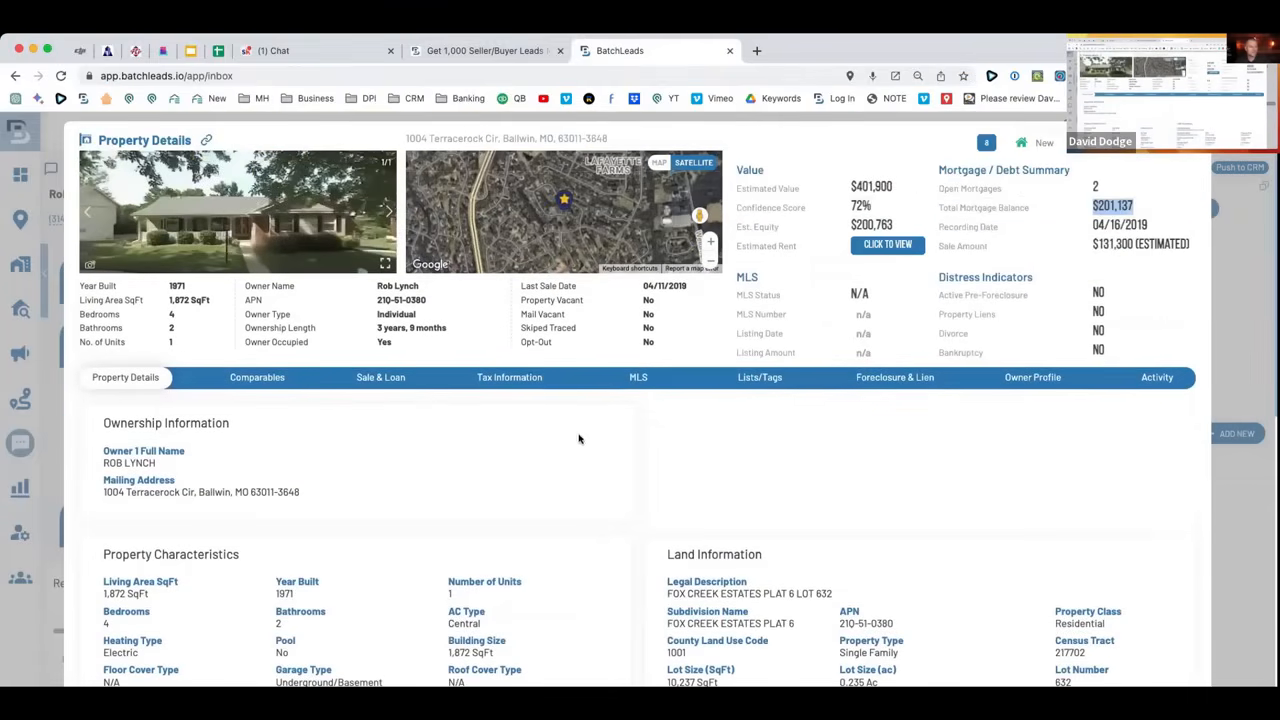
{"action": "left_click_drag", "start_coordinate": [910, 183], "coordinate": [835, 187]}
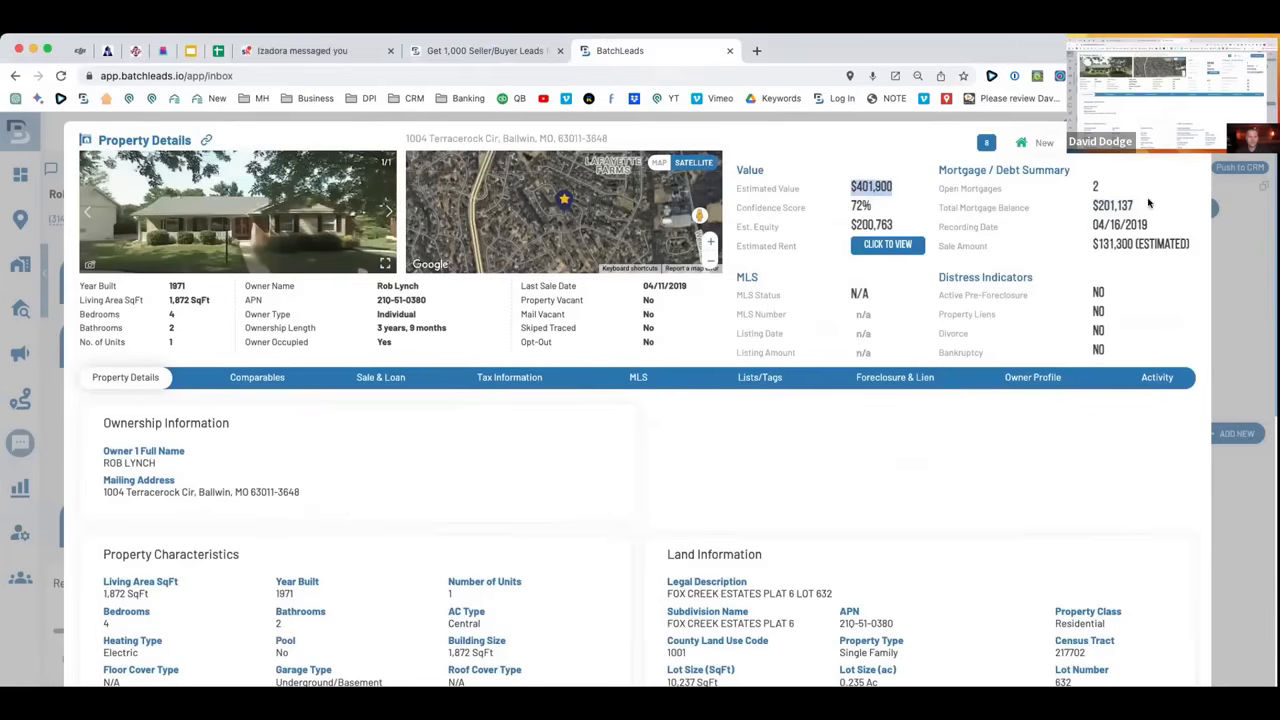
{"action": "left_click_drag", "start_coordinate": [1148, 203], "coordinate": [1076, 205]}
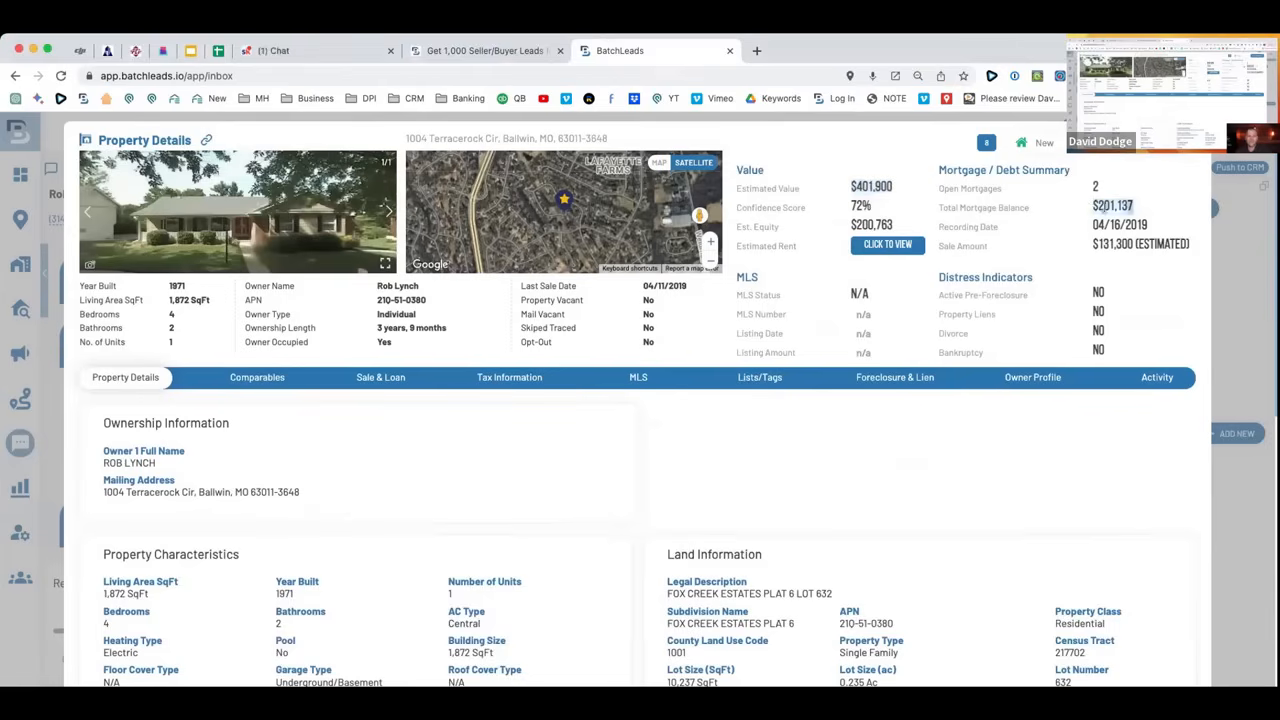
{"action": "left_click_drag", "start_coordinate": [906, 229], "coordinate": [840, 232]}
{"action": "left_click", "coordinate": [908, 213]}
{"action": "left_click_drag", "start_coordinate": [1155, 207], "coordinate": [1090, 204]}
{"action": "left_click_drag", "start_coordinate": [897, 225], "coordinate": [844, 225]}
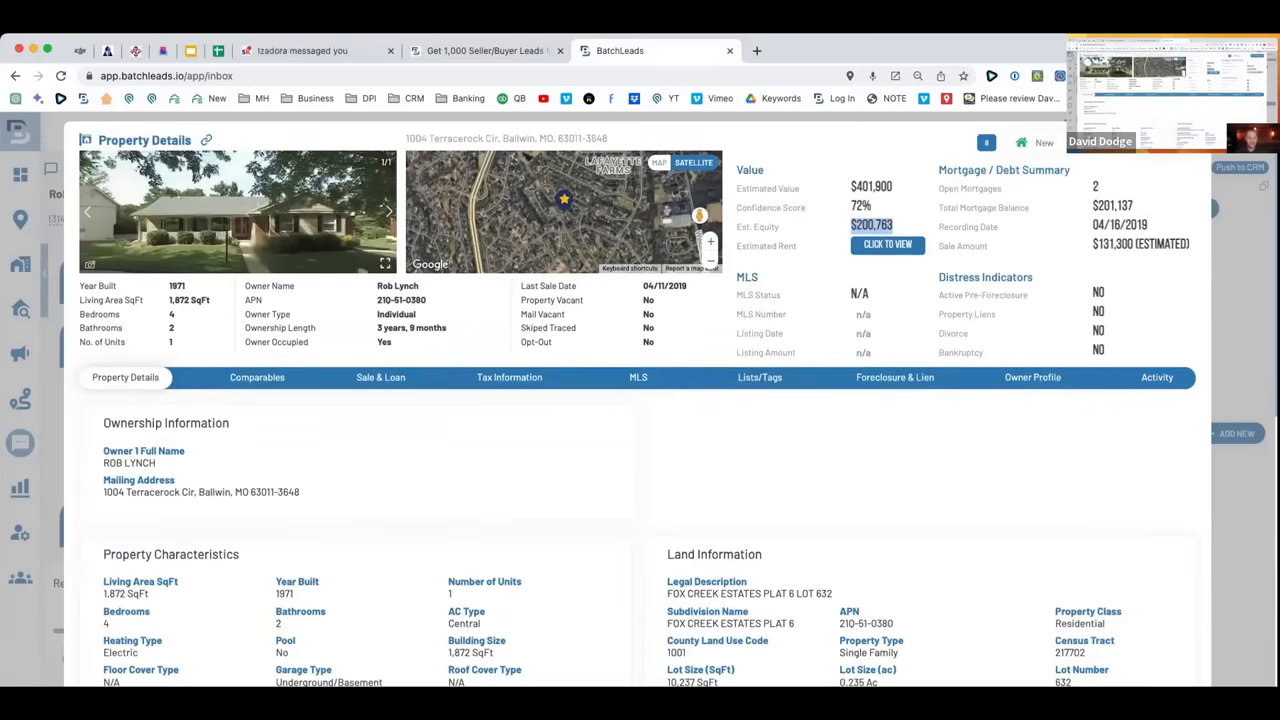
{"action": "key", "text": "Escape"}
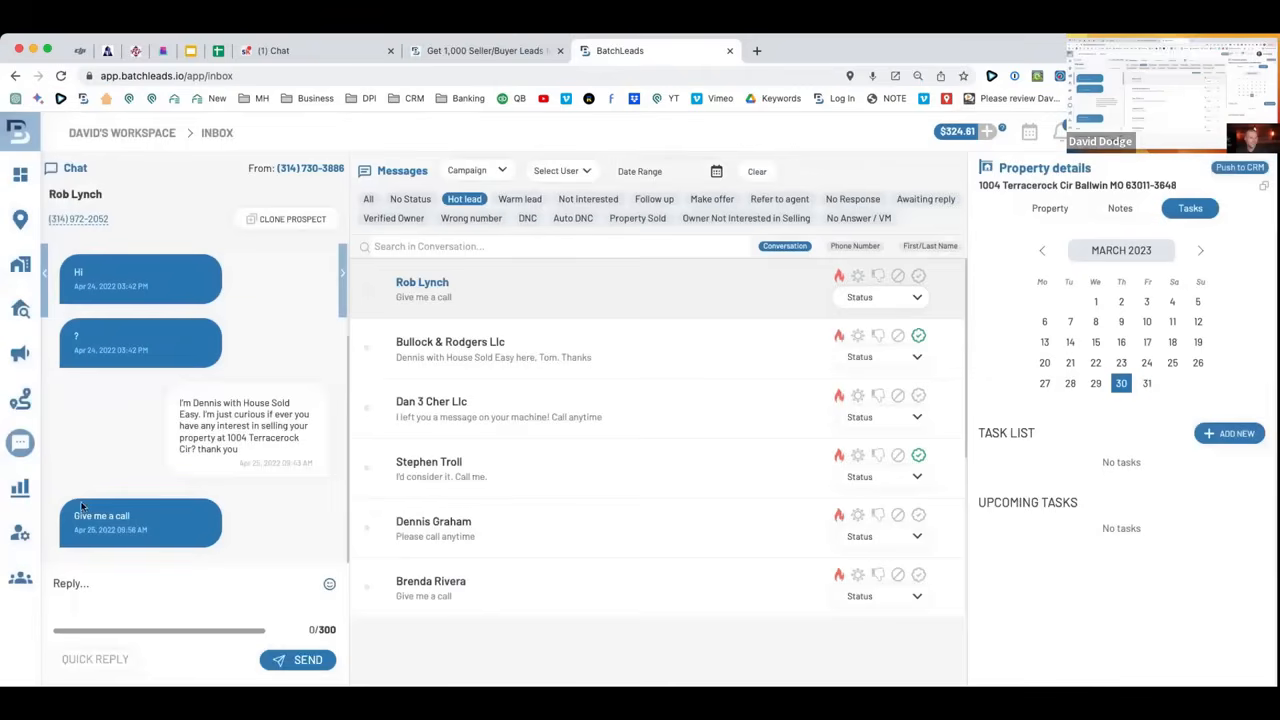
{"action": "mouse_move", "coordinate": [20, 442]}
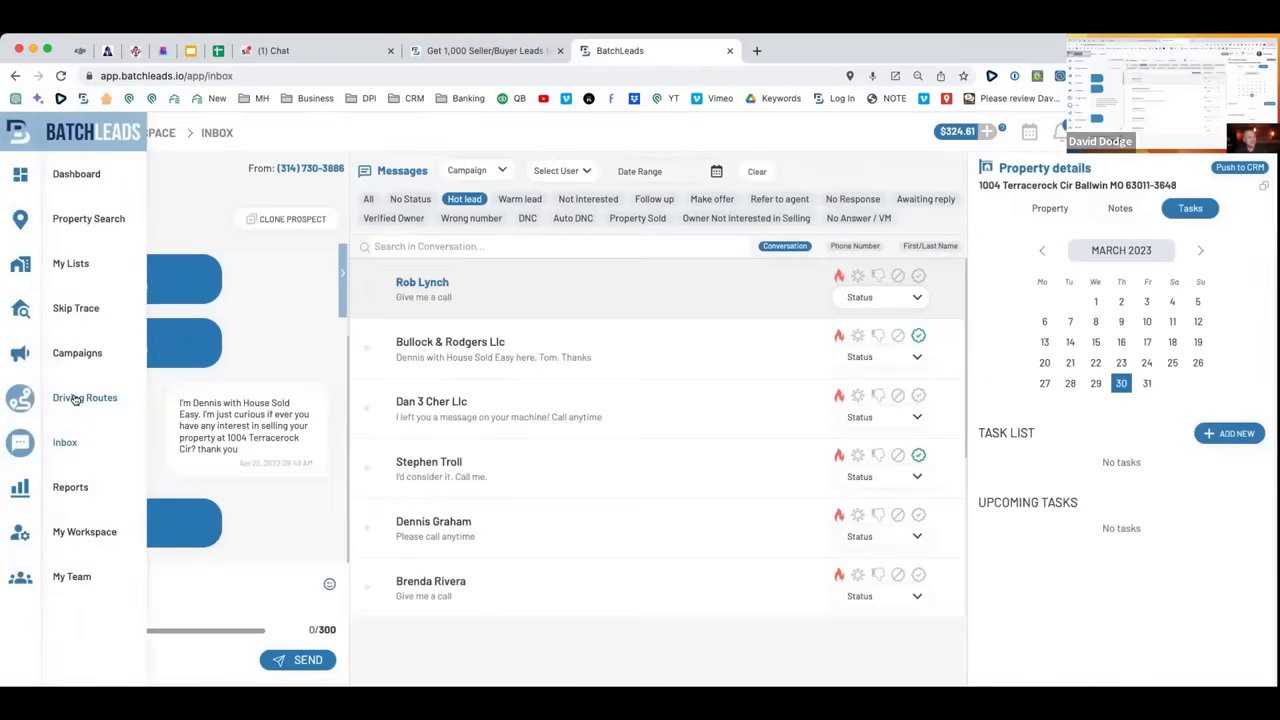
Open Driving Routes, zoom onto the green route near Clayton Rd, and drop into street view.
{"action": "left_click", "coordinate": [76, 397]}
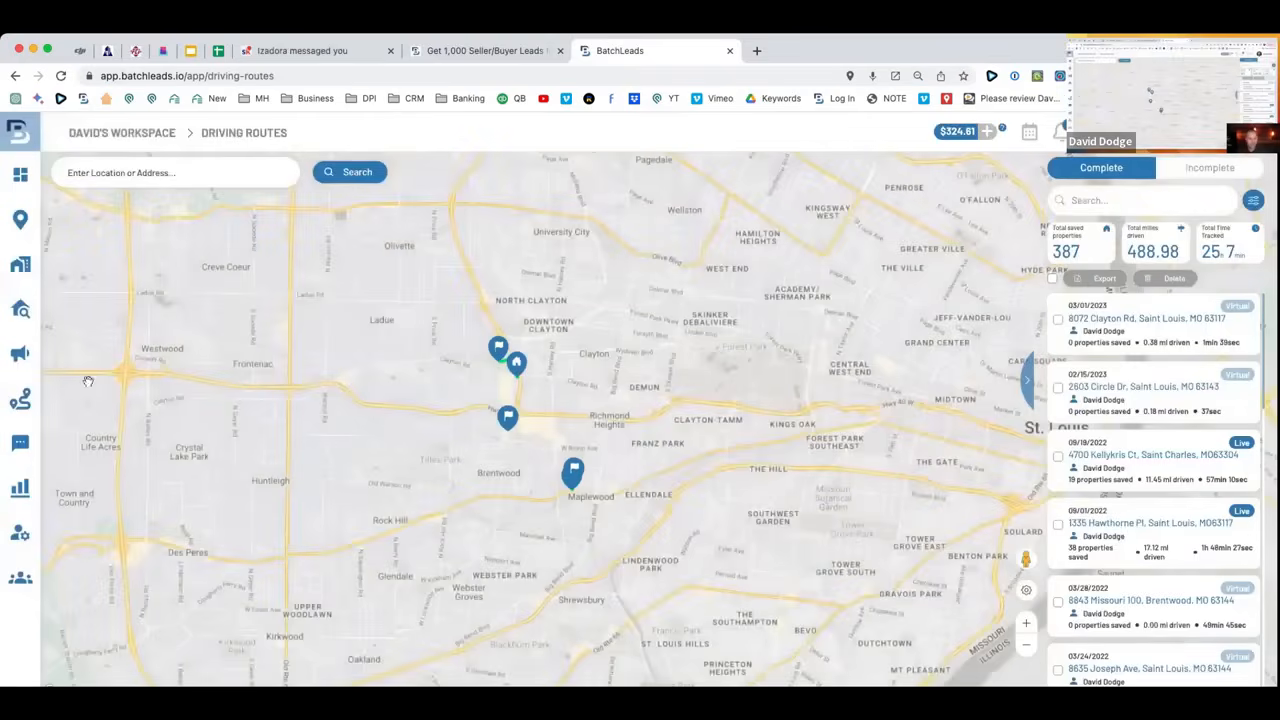
{"action": "scroll", "coordinate": [620, 397], "scroll_direction": "up", "scroll_amount": 4}
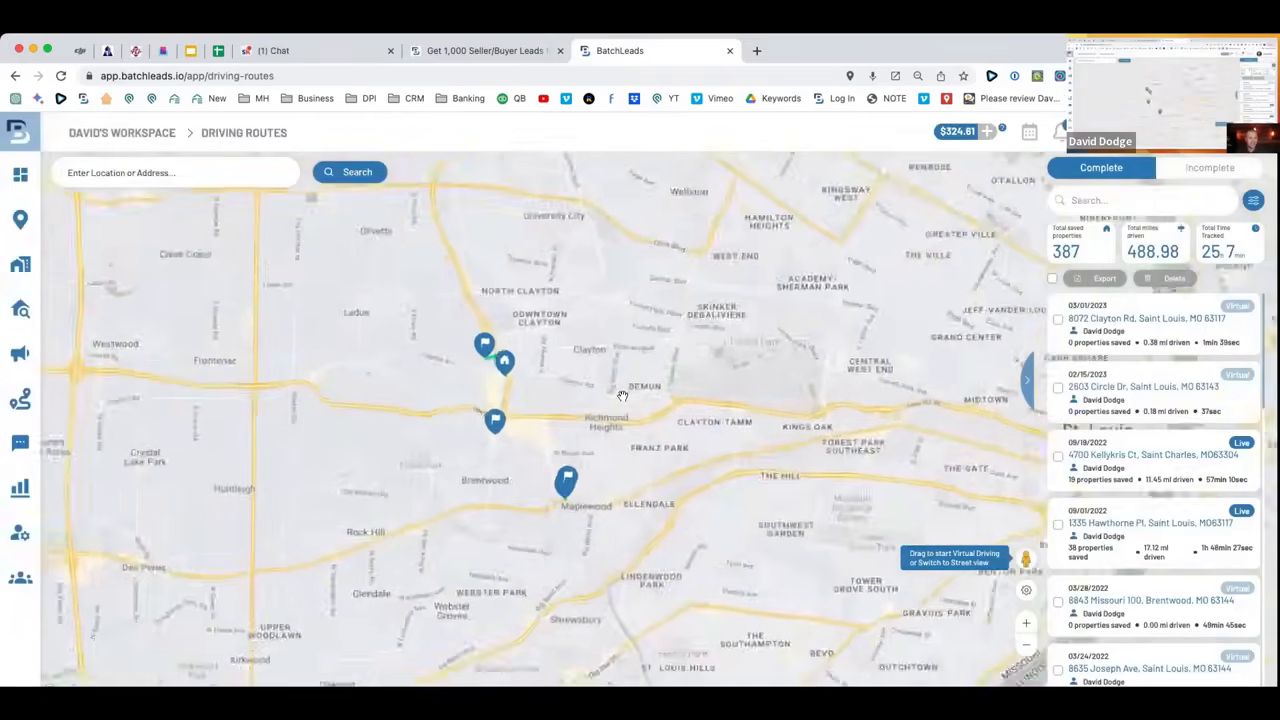
{"action": "left_click_drag", "start_coordinate": [563, 387], "coordinate": [567, 380]}
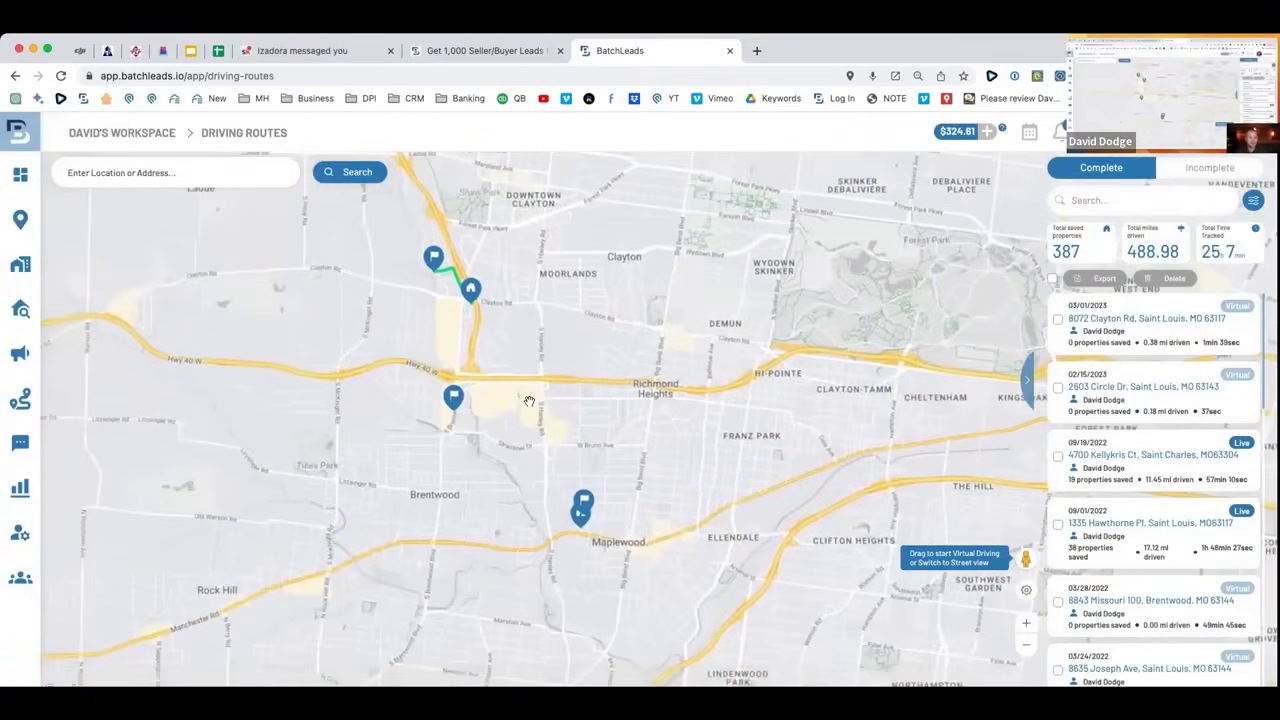
{"action": "scroll", "coordinate": [529, 401], "scroll_direction": "up", "scroll_amount": 5}
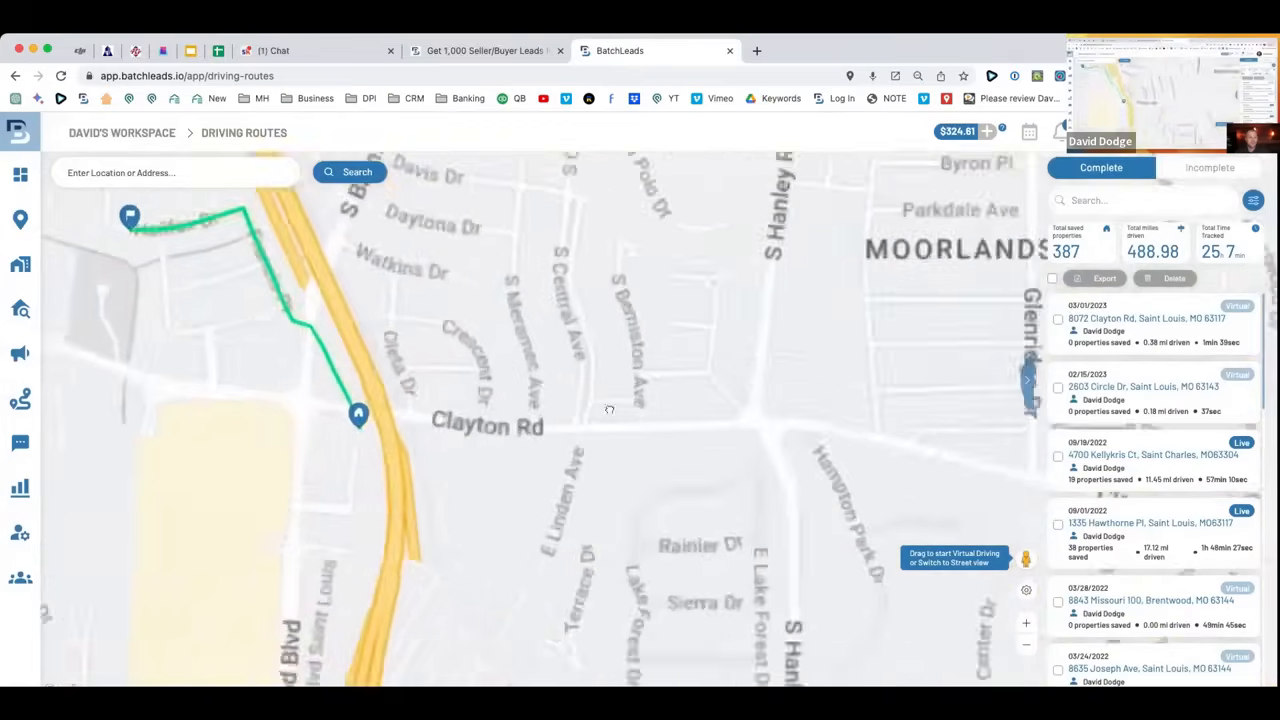
{"action": "left_click_drag", "start_coordinate": [470, 345], "coordinate": [700, 471]}
{"action": "scroll", "coordinate": [662, 432], "scroll_direction": "up", "scroll_amount": 1}
{"action": "left_click_drag", "start_coordinate": [577, 413], "coordinate": [709, 432]}
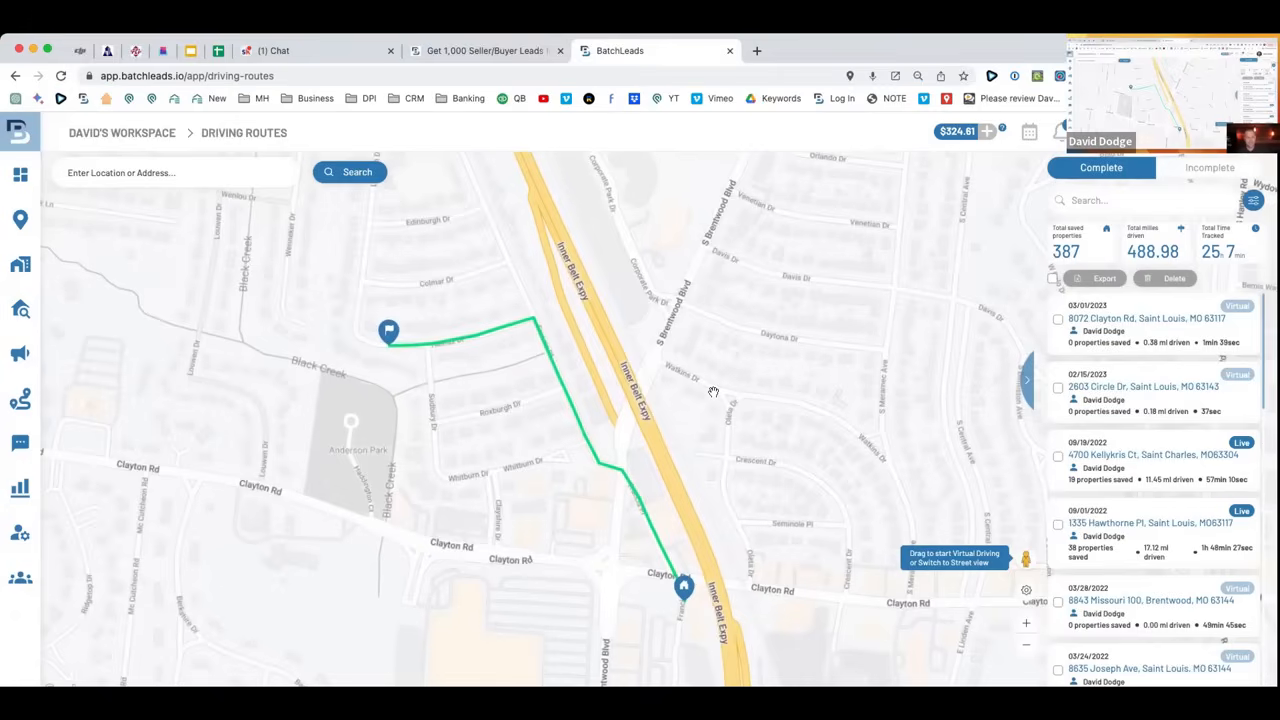
{"action": "scroll", "coordinate": [713, 392], "scroll_direction": "down", "scroll_amount": 1}
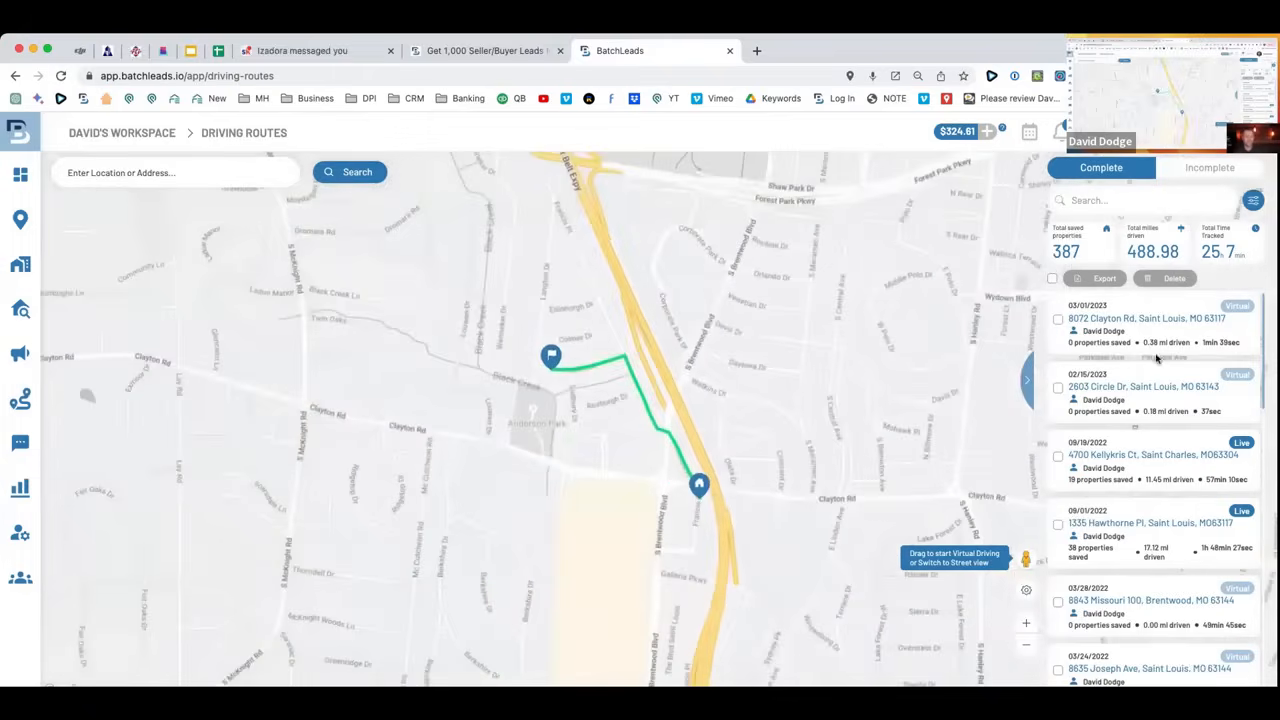
{"action": "scroll", "coordinate": [1157, 359], "scroll_direction": "down", "scroll_amount": 6}
{"action": "scroll", "coordinate": [1157, 362], "scroll_direction": "up", "scroll_amount": 6}
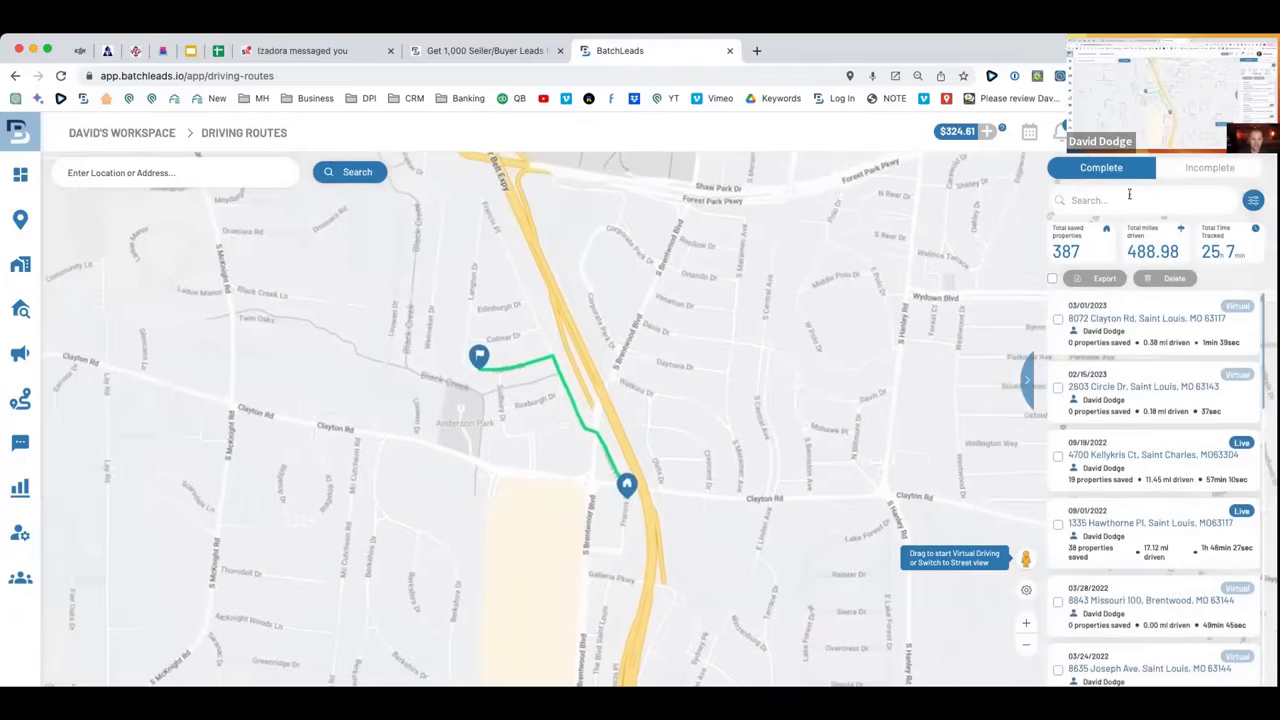
{"action": "left_click_drag", "start_coordinate": [1020, 558], "coordinate": [675, 339]}
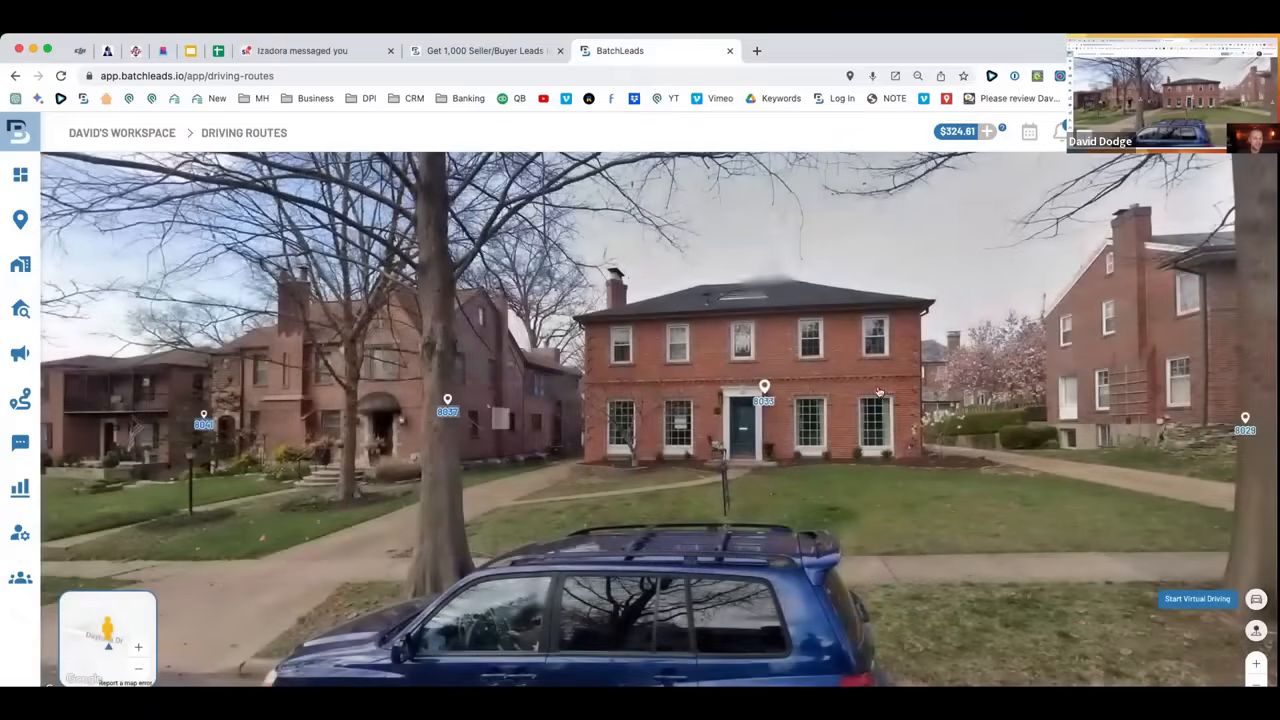
Look around and step forward along Daytona Dr in Street View, then start virtual driving.
{"action": "left_click_drag", "start_coordinate": [600, 345], "coordinate": [885, 340]}
{"action": "left_click_drag", "start_coordinate": [260, 498], "coordinate": [699, 514]}
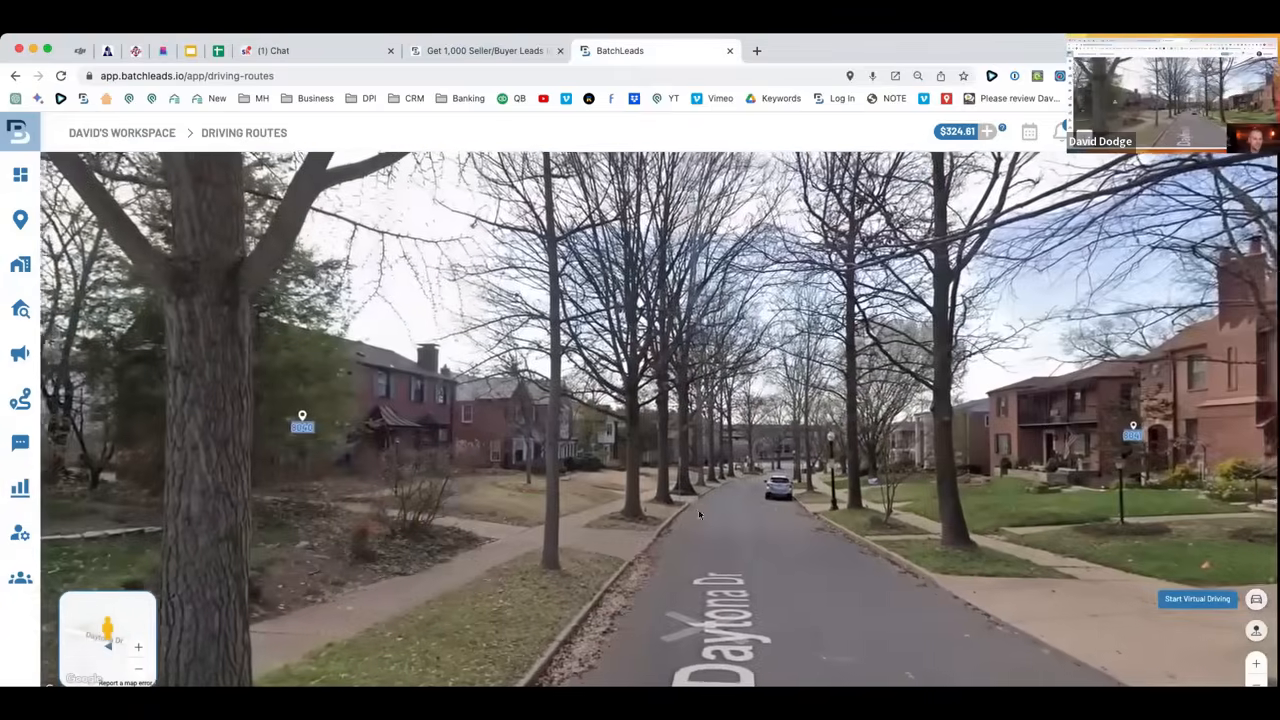
{"action": "left_click", "coordinate": [734, 511]}
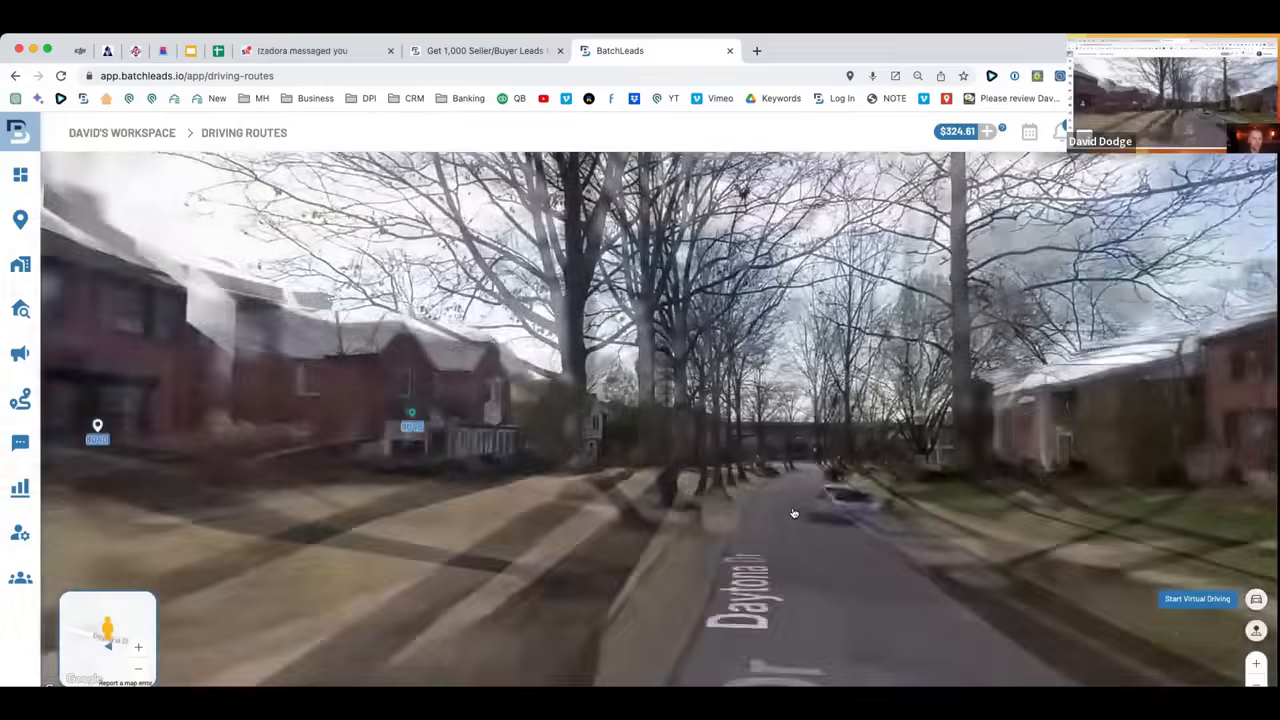
{"action": "left_click", "coordinate": [800, 498]}
{"action": "left_click_drag", "start_coordinate": [857, 466], "coordinate": [760, 461]}
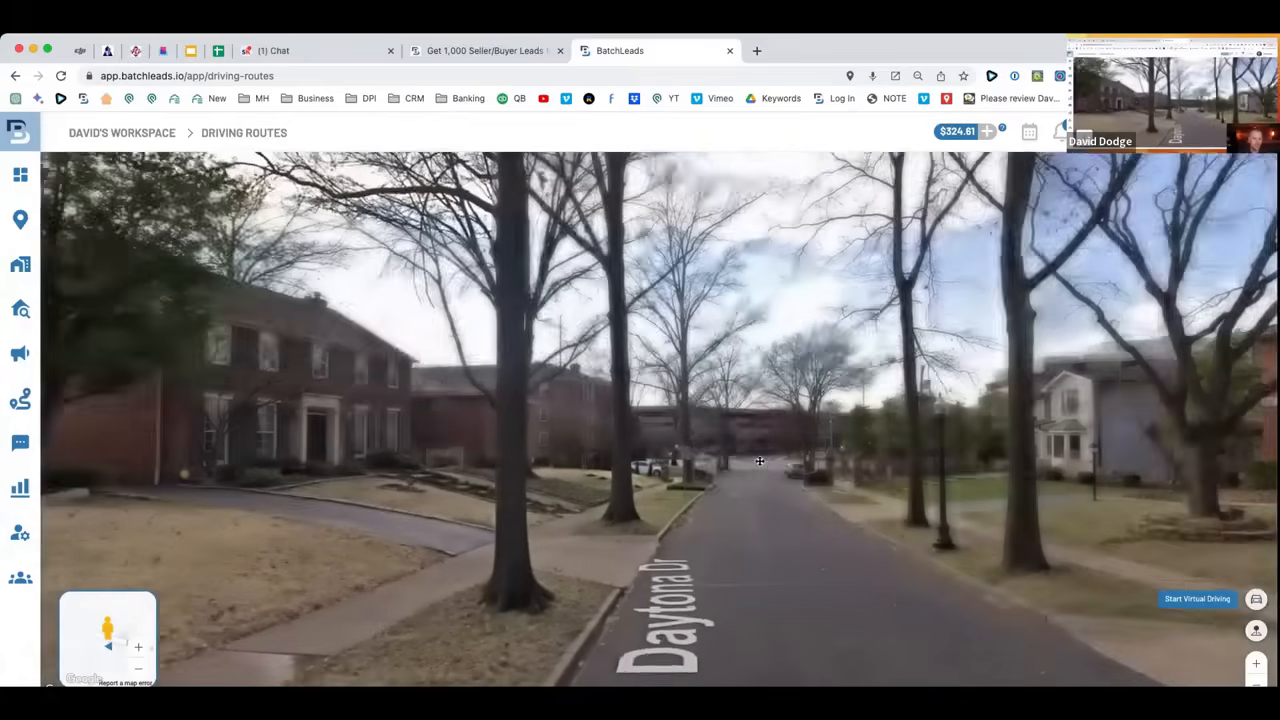
{"action": "left_click", "coordinate": [768, 515]}
{"action": "left_click_drag", "start_coordinate": [1040, 449], "coordinate": [300, 500]}
{"action": "left_click_drag", "start_coordinate": [190, 400], "coordinate": [1022, 250]}
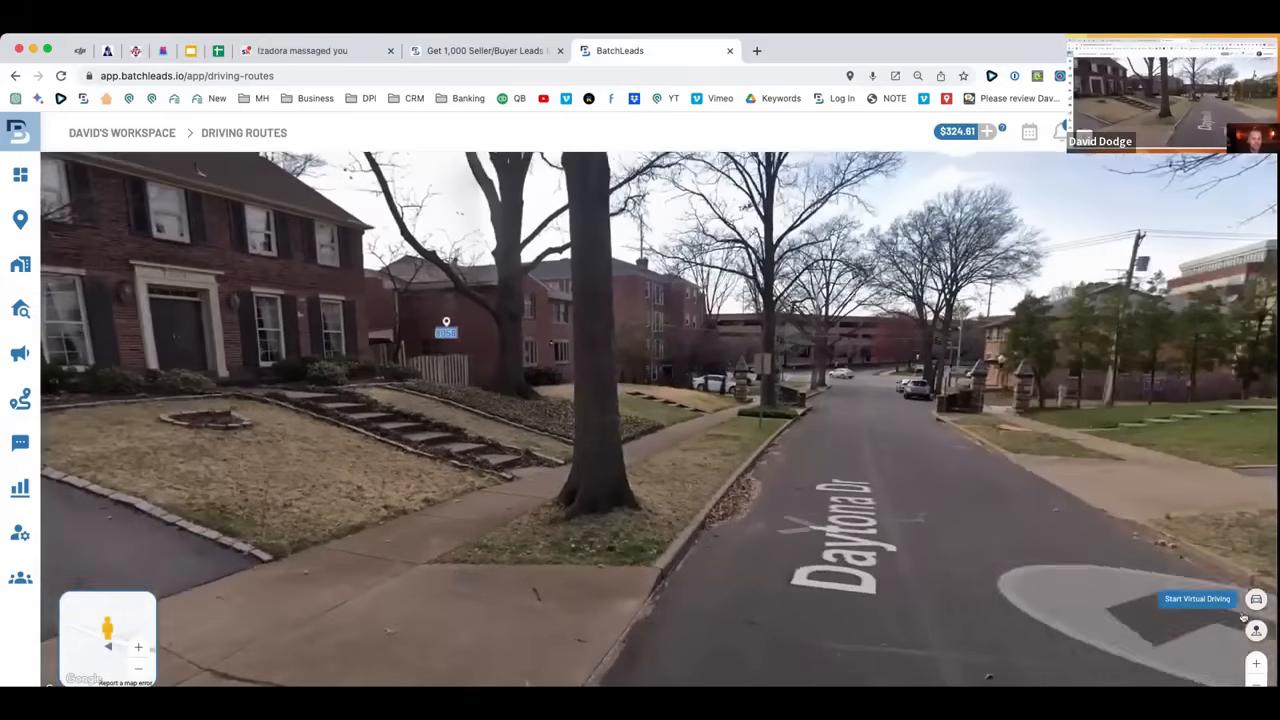
{"action": "left_click", "coordinate": [1207, 599]}
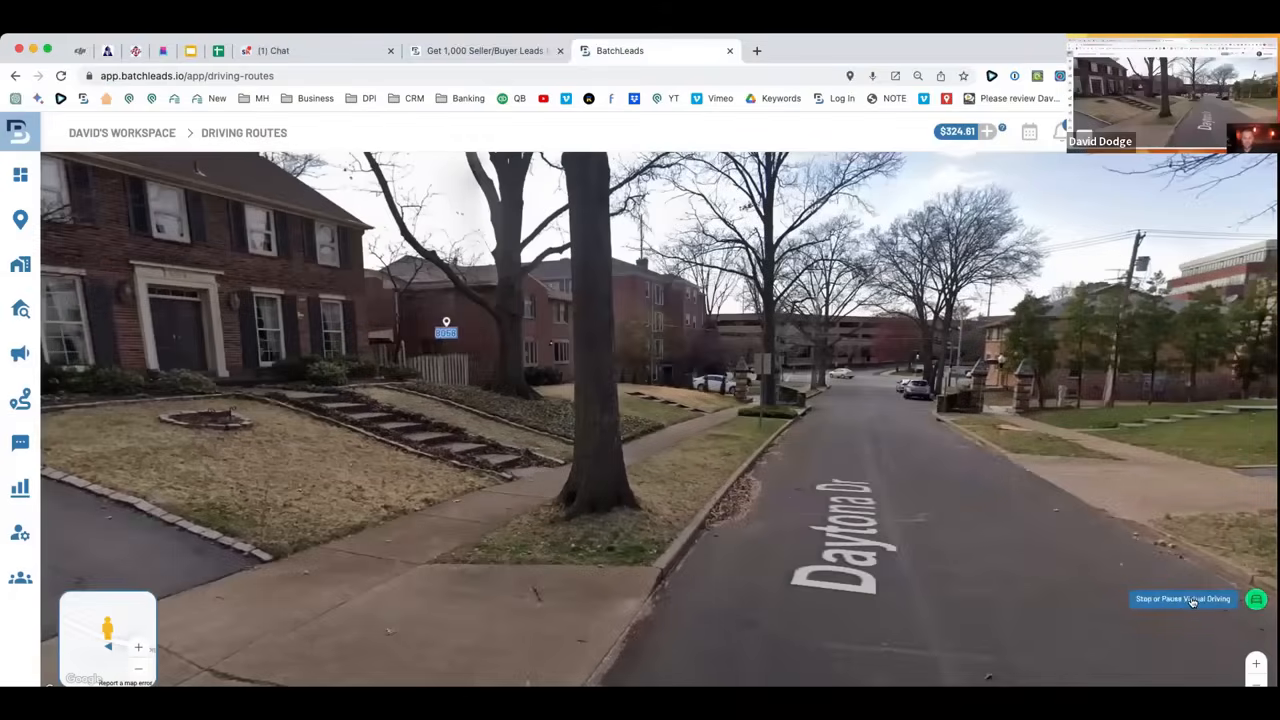
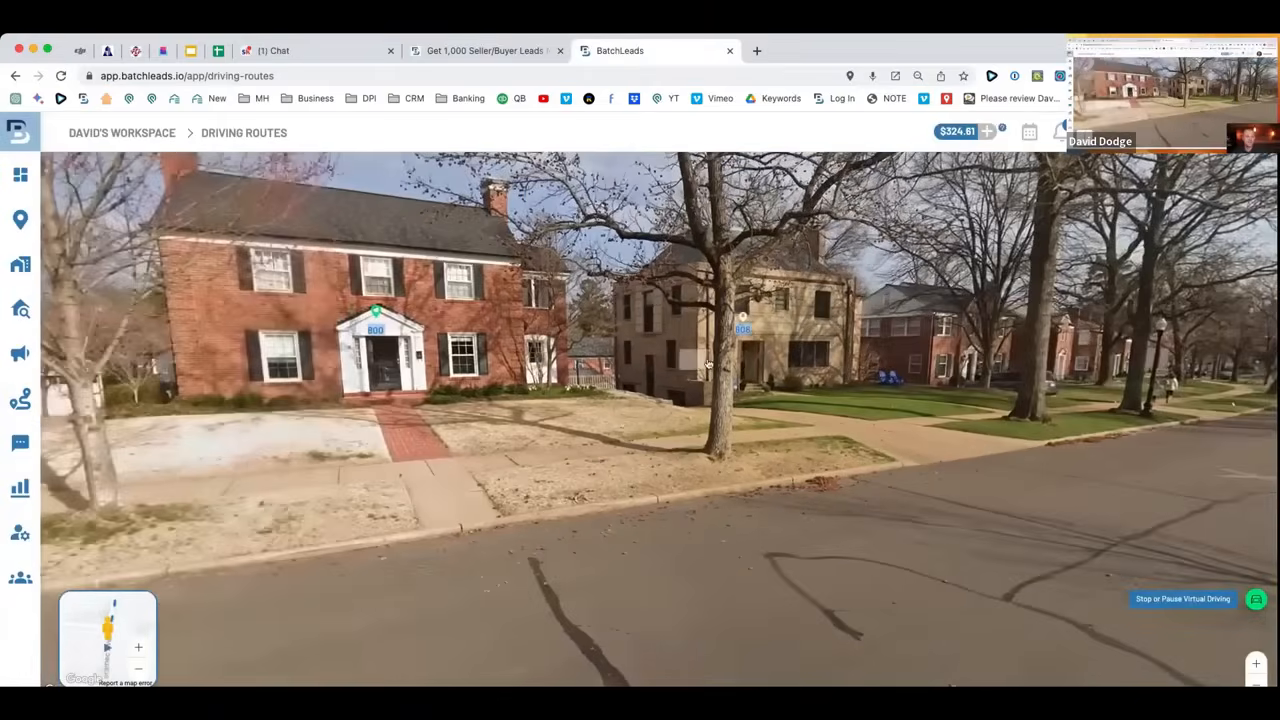
{"action": "left_click_drag", "start_coordinate": [708, 363], "coordinate": [995, 393]}
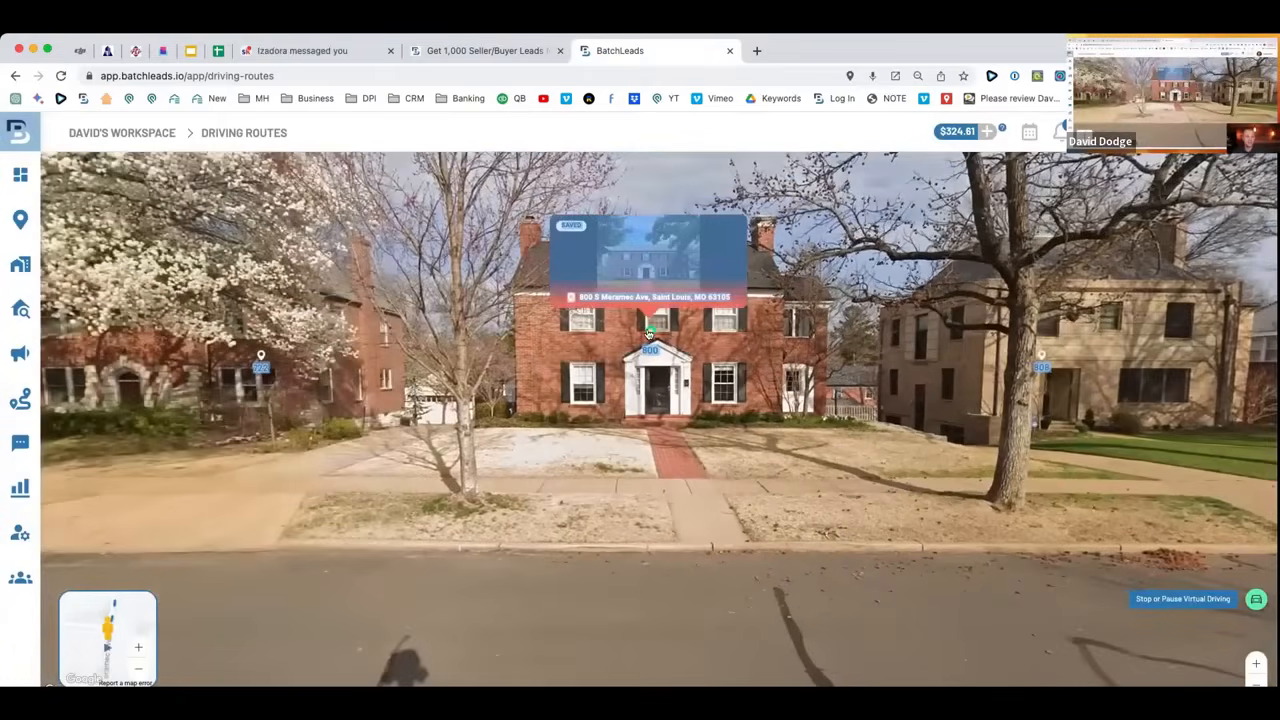
{"action": "left_click", "coordinate": [649, 333]}
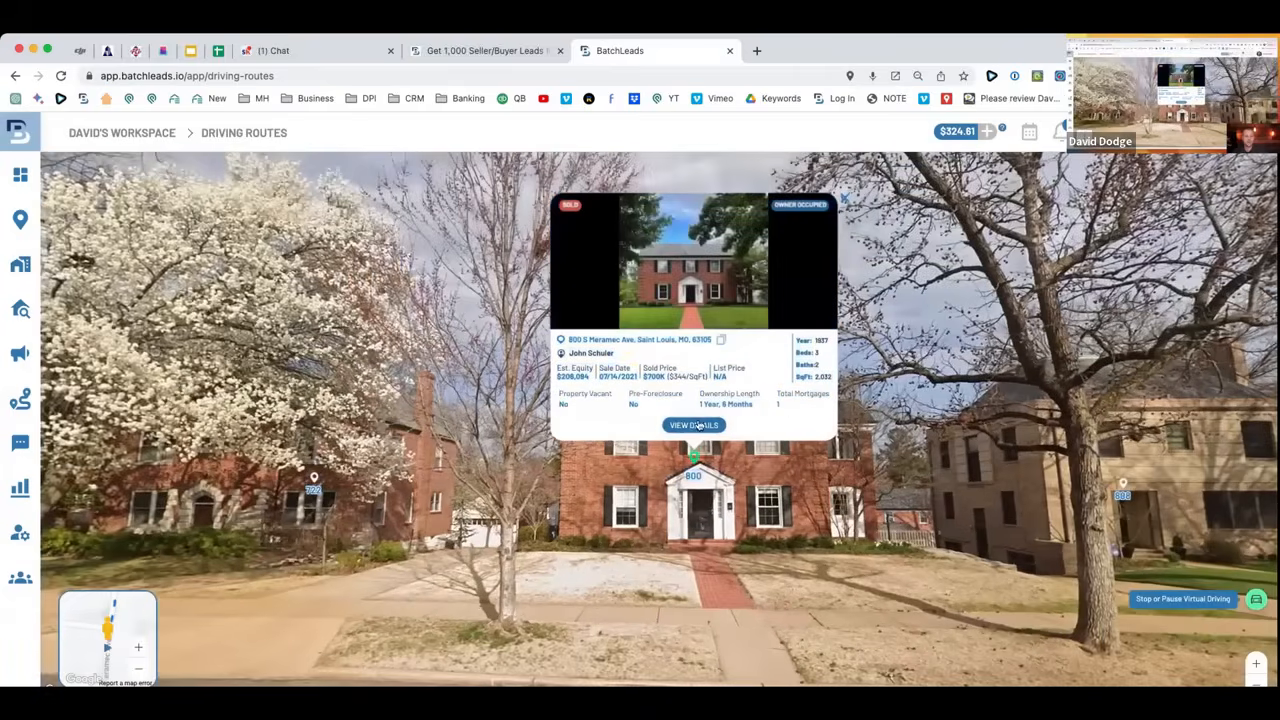
{"action": "left_click", "coordinate": [695, 426]}
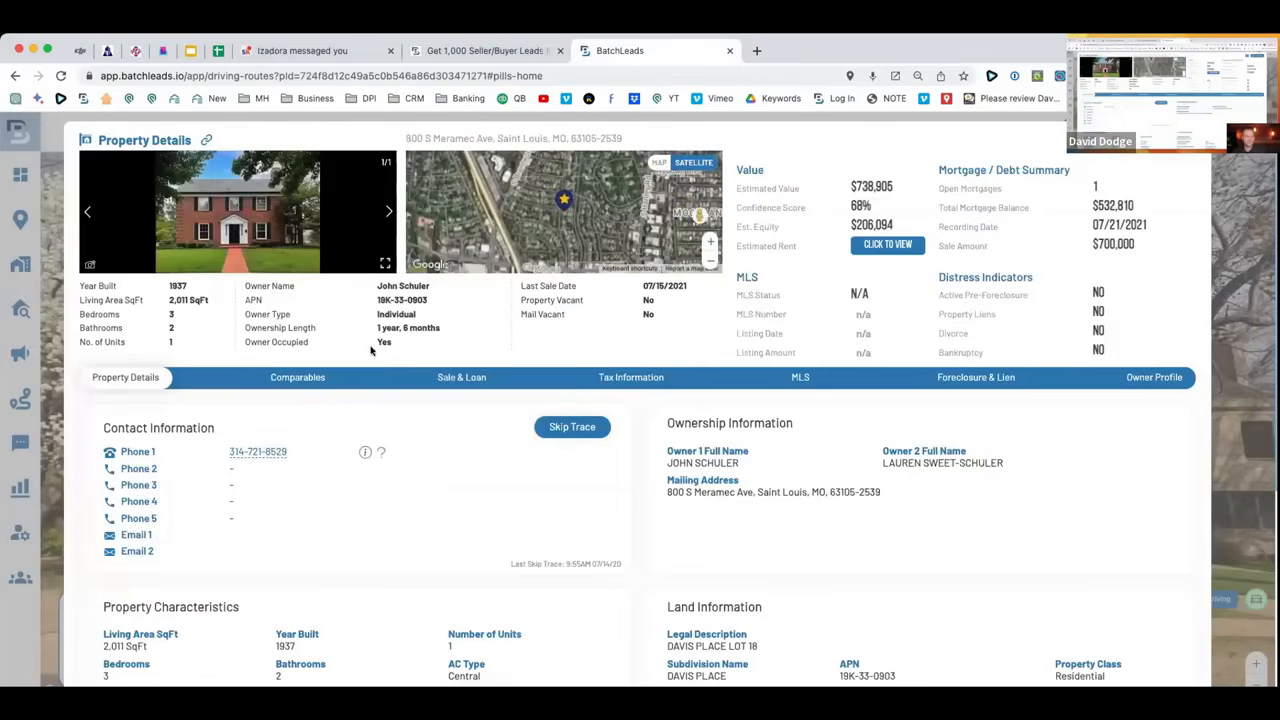
Skip trace this house into the Random list for $0.10, then switch to the Skool tab.
{"action": "scroll", "coordinate": [440, 350], "scroll_direction": "down", "scroll_amount": 1}
{"action": "scroll", "coordinate": [472, 347], "scroll_direction": "down", "scroll_amount": 3}
{"action": "scroll", "coordinate": [473, 347], "scroll_direction": "up", "scroll_amount": 3}
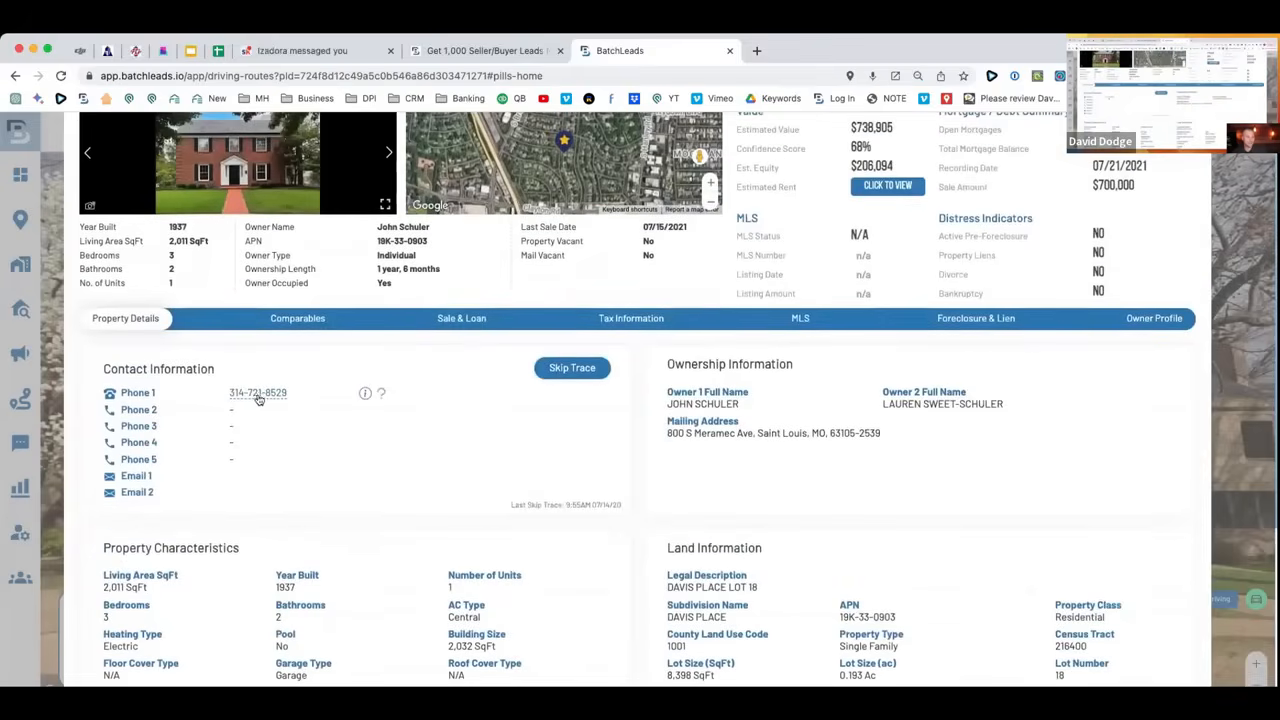
{"action": "left_click", "coordinate": [572, 369]}
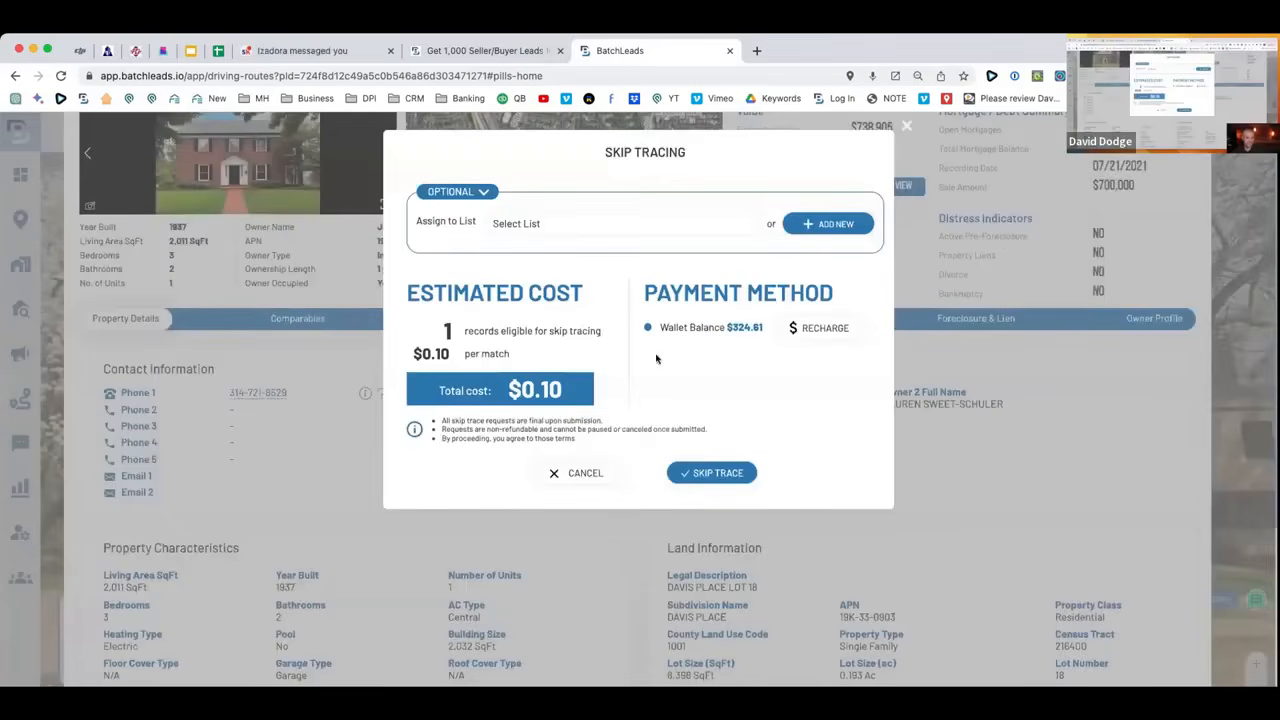
{"action": "left_click", "coordinate": [556, 225]}
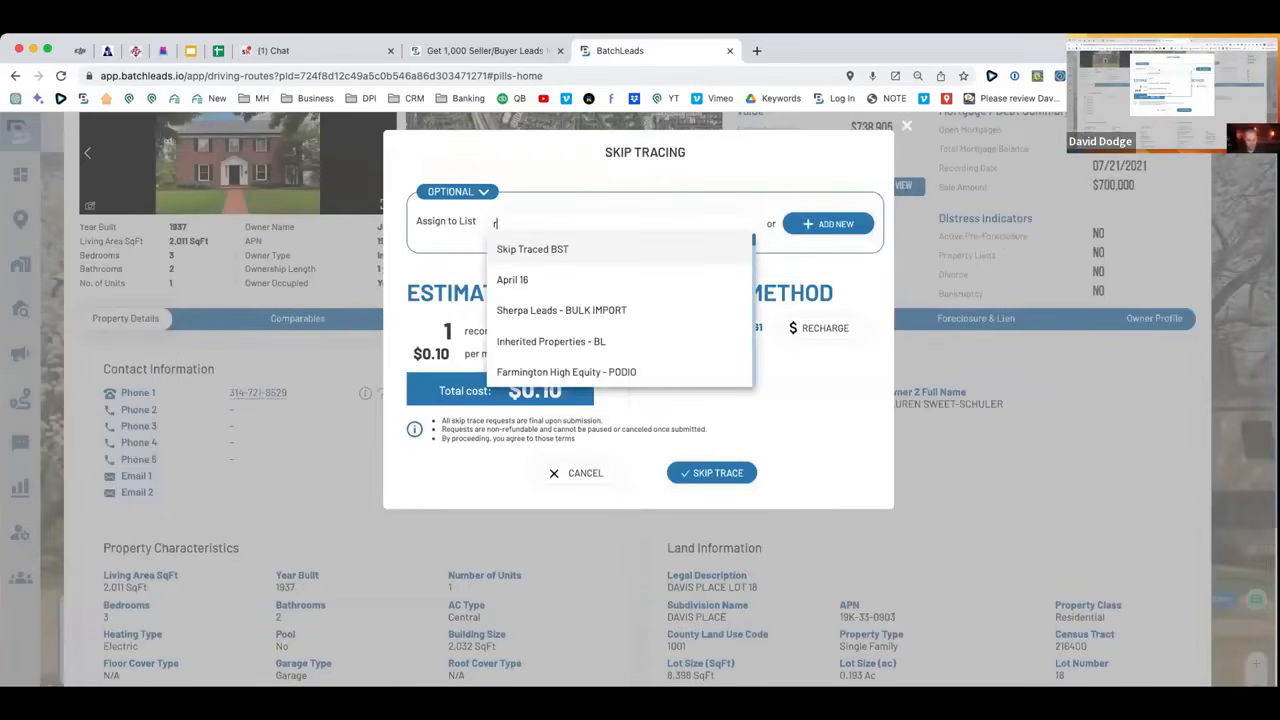
{"action": "type", "text": "ran"}
{"action": "left_click", "coordinate": [562, 250]}
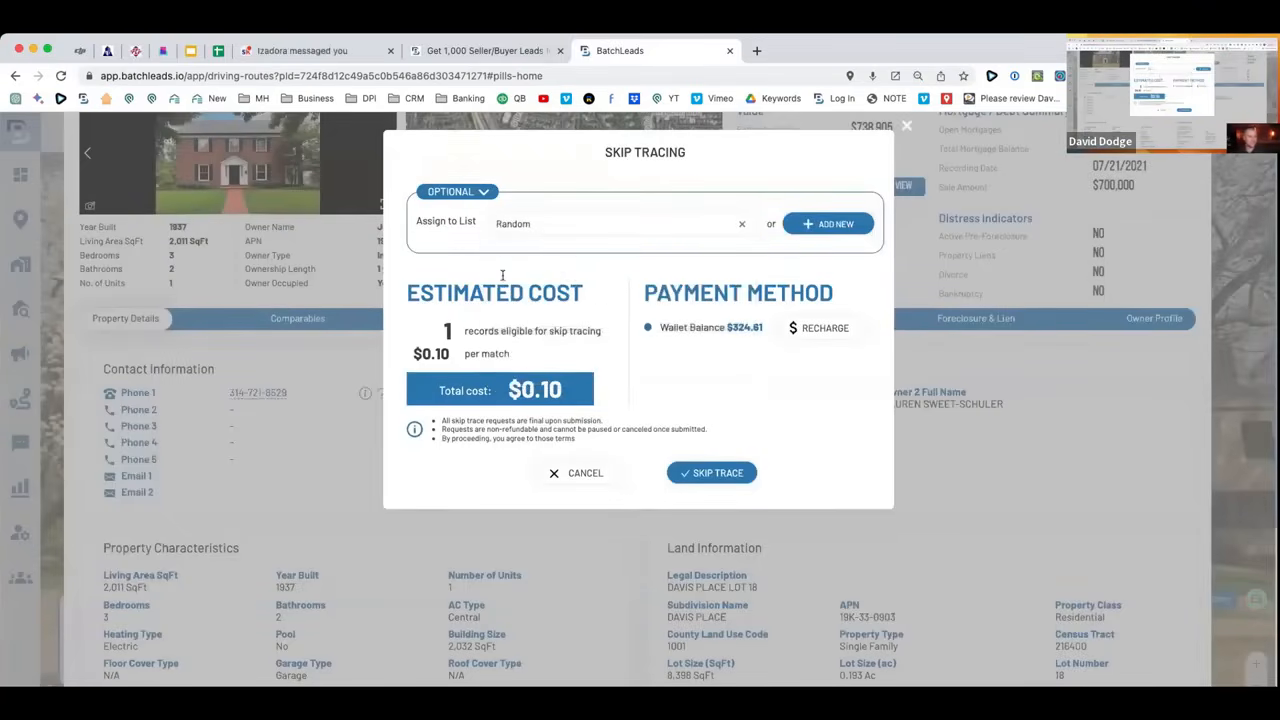
{"action": "left_click", "coordinate": [714, 473]}
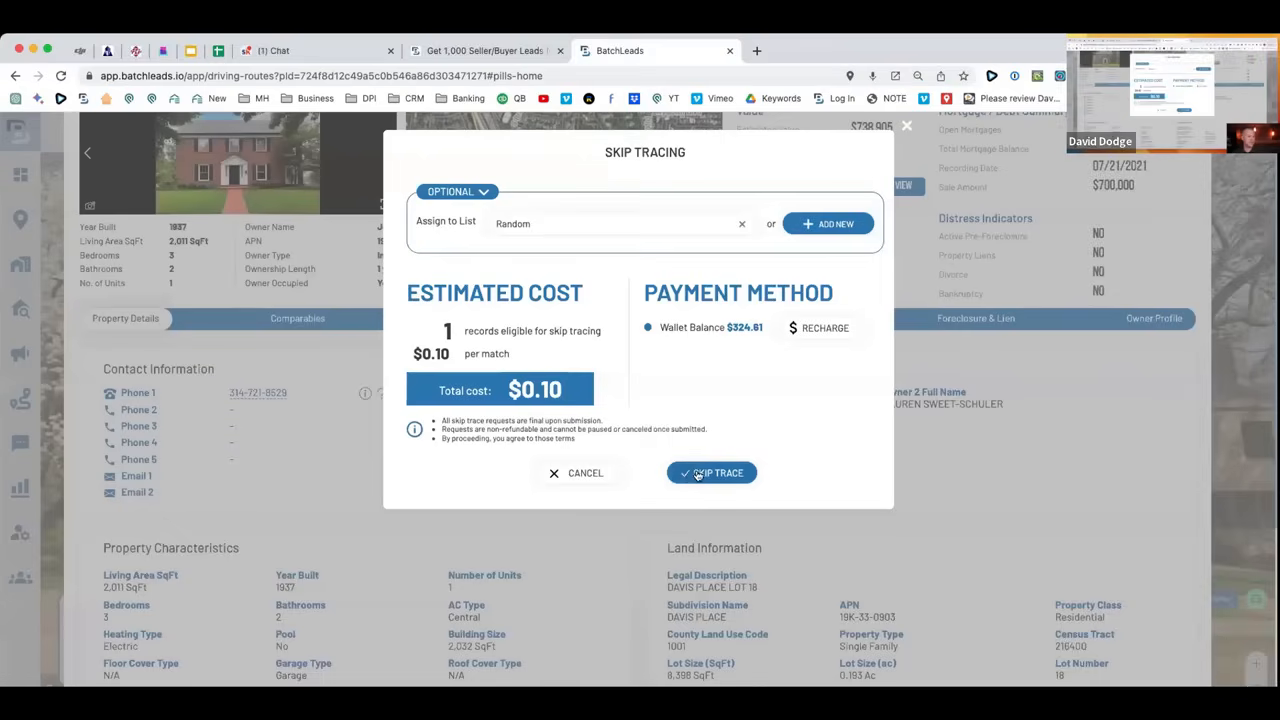
{"action": "left_click", "coordinate": [698, 474]}
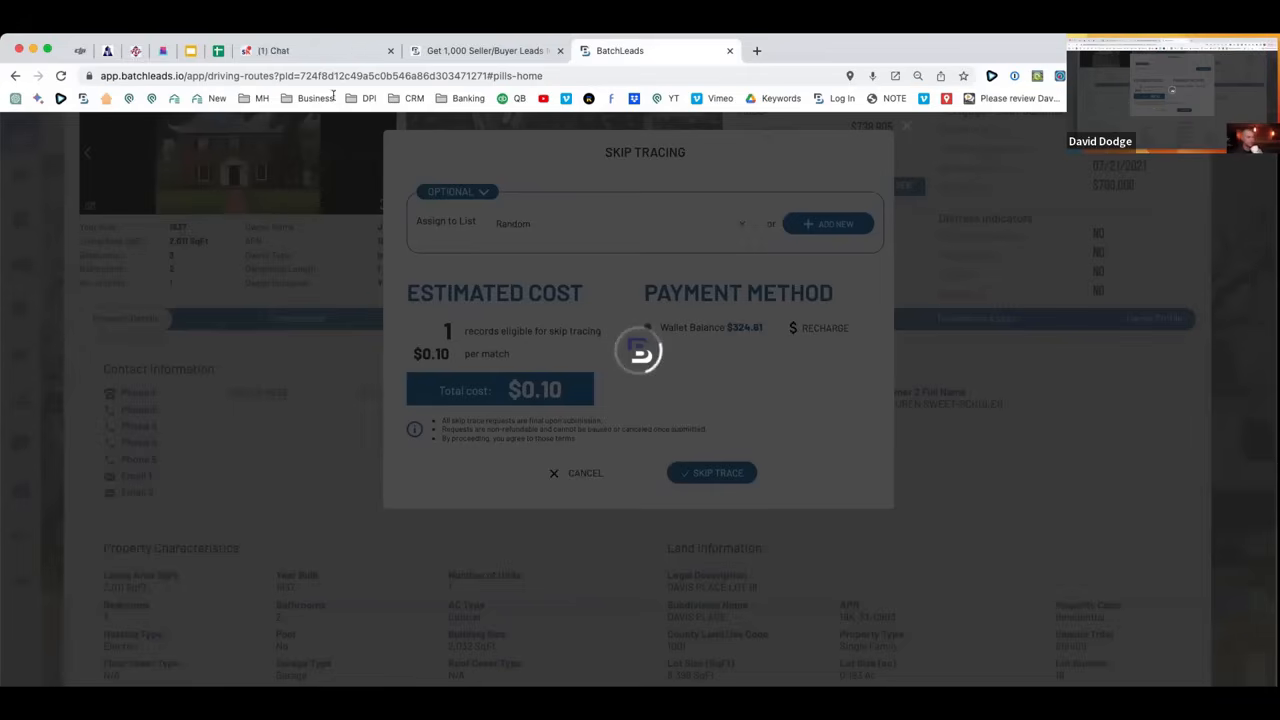
{"action": "left_click", "coordinate": [334, 51]}
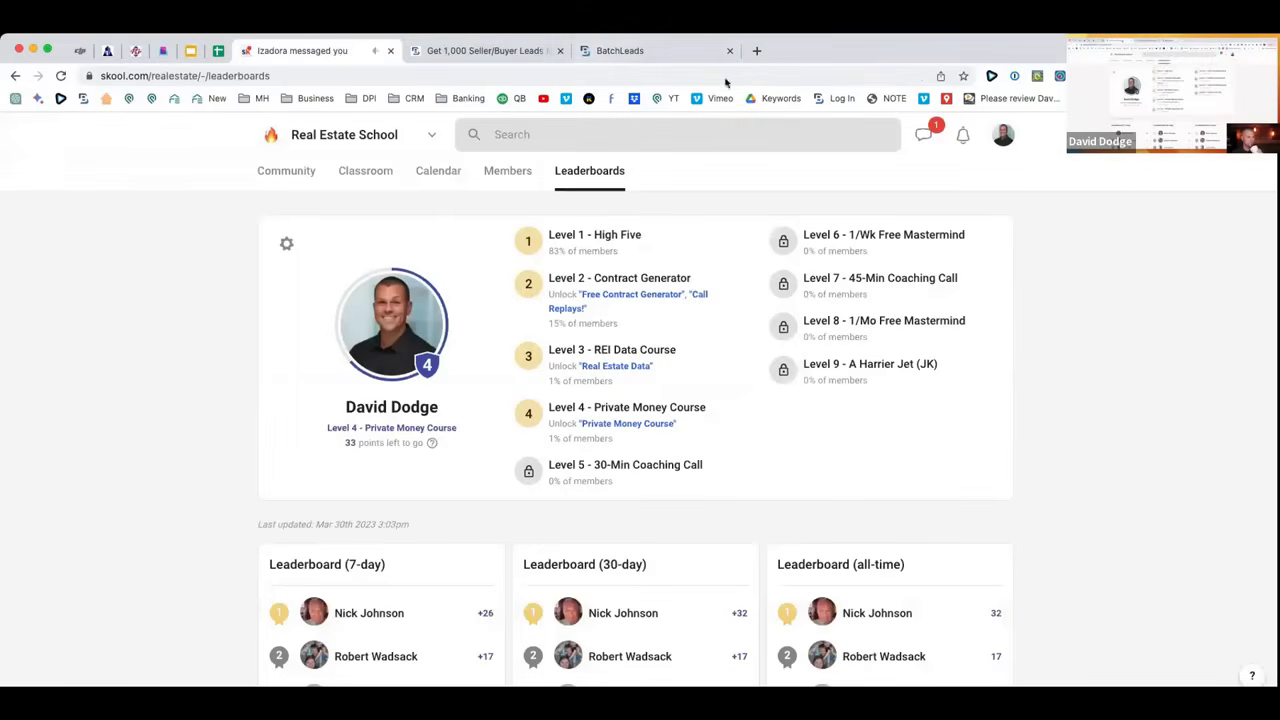
Return to the BatchLeads Driving Routes map and pan around the route pins.
{"action": "left_click", "coordinate": [640, 53]}
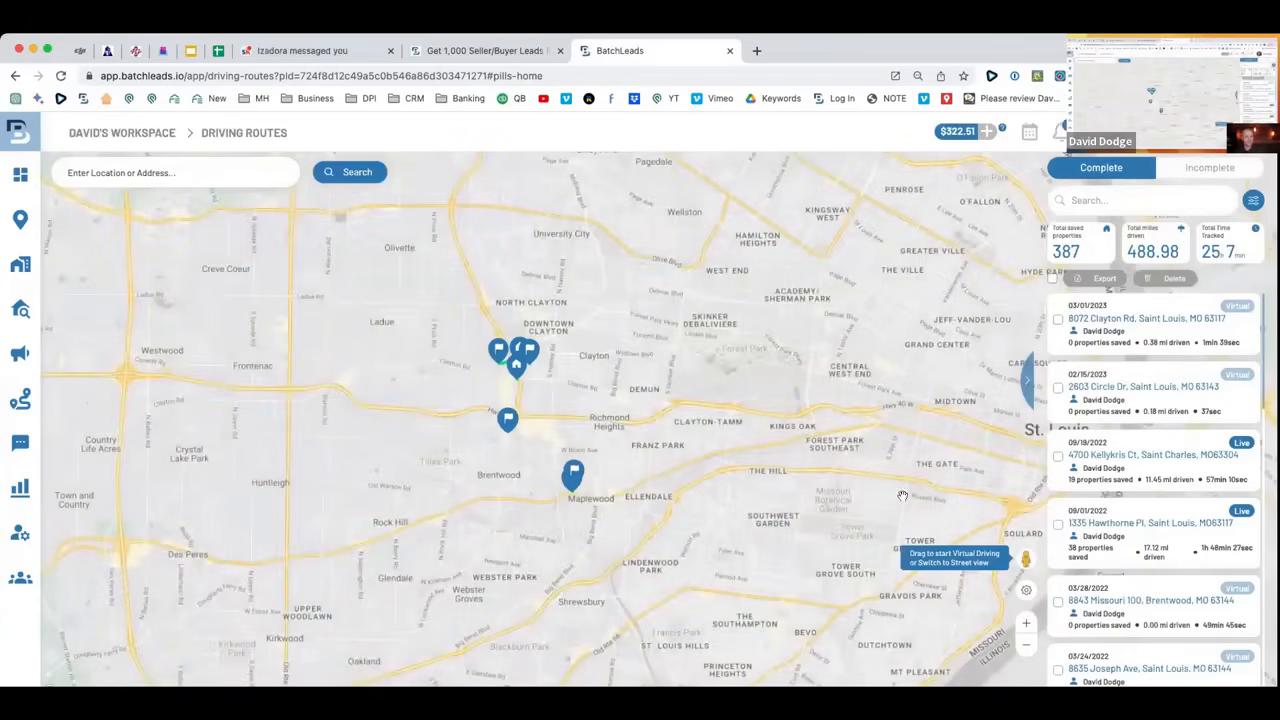
{"action": "left_click_drag", "start_coordinate": [800, 460], "coordinate": [905, 455]}
Bring up the 03/30/2023 route's flag-pin card showing 0.31 miles driven and 0 properties added.
{"action": "left_click_drag", "start_coordinate": [665, 383], "coordinate": [557, 403]}
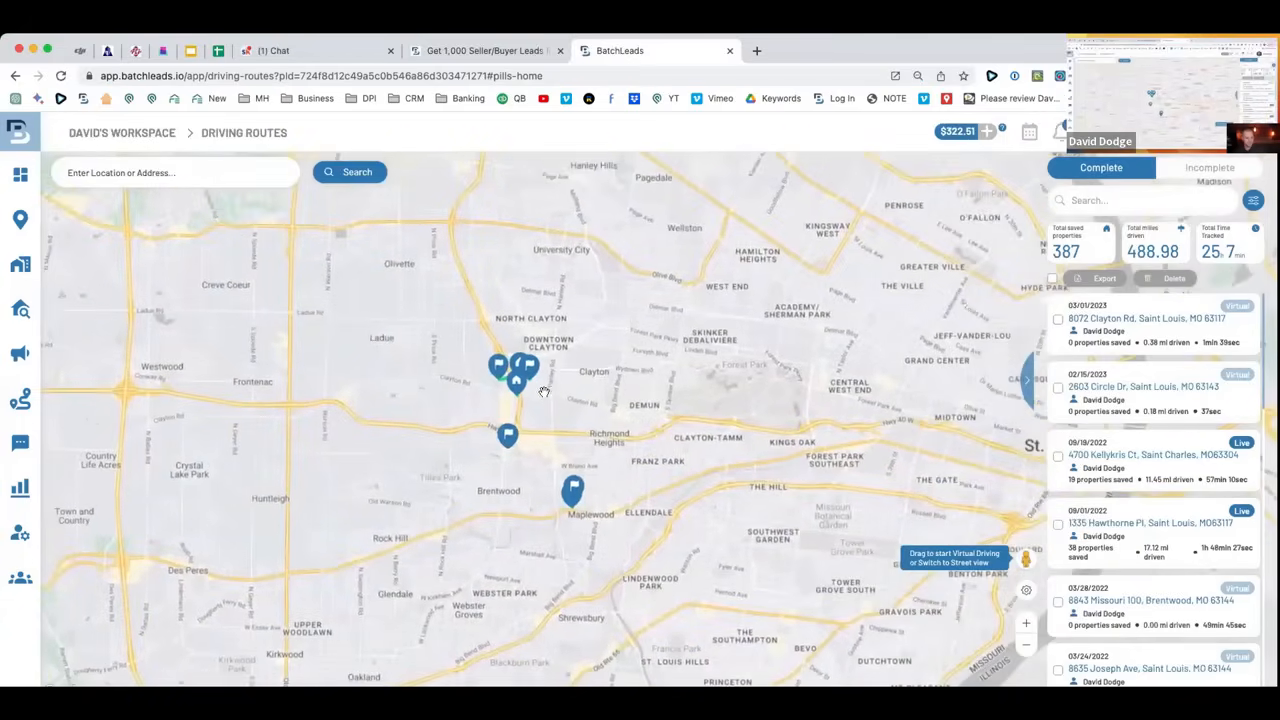
{"action": "scroll", "coordinate": [543, 392], "scroll_direction": "up", "scroll_amount": 5}
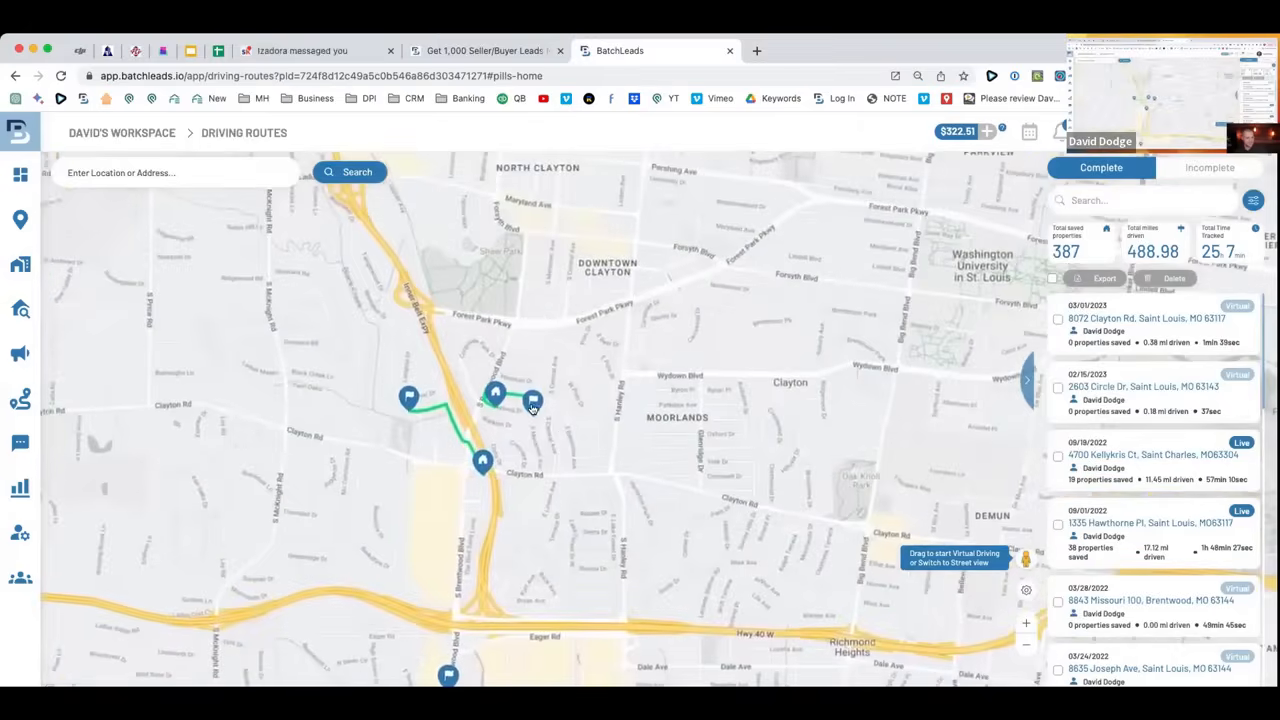
{"action": "left_click", "coordinate": [533, 403]}
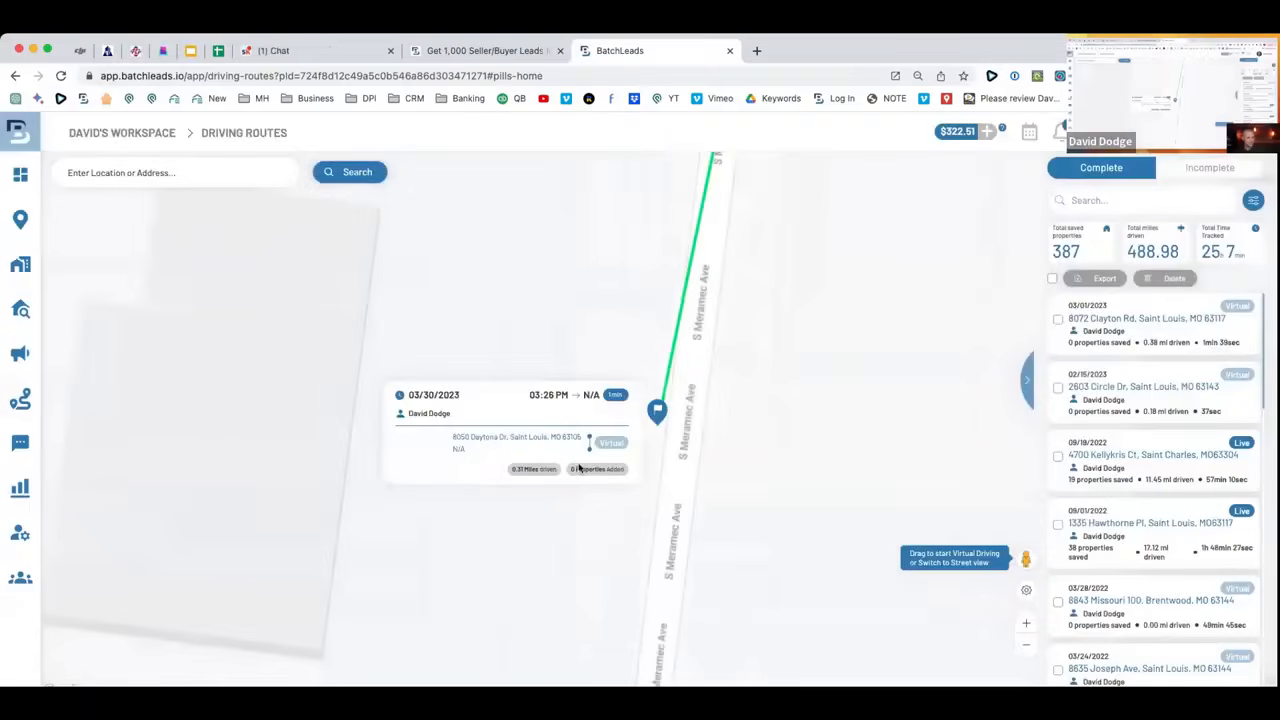
{"action": "left_click", "coordinate": [657, 413]}
{"action": "left_click_drag", "start_coordinate": [756, 470], "coordinate": [666, 517]}
{"action": "scroll", "coordinate": [689, 420], "scroll_direction": "up", "scroll_amount": 3}
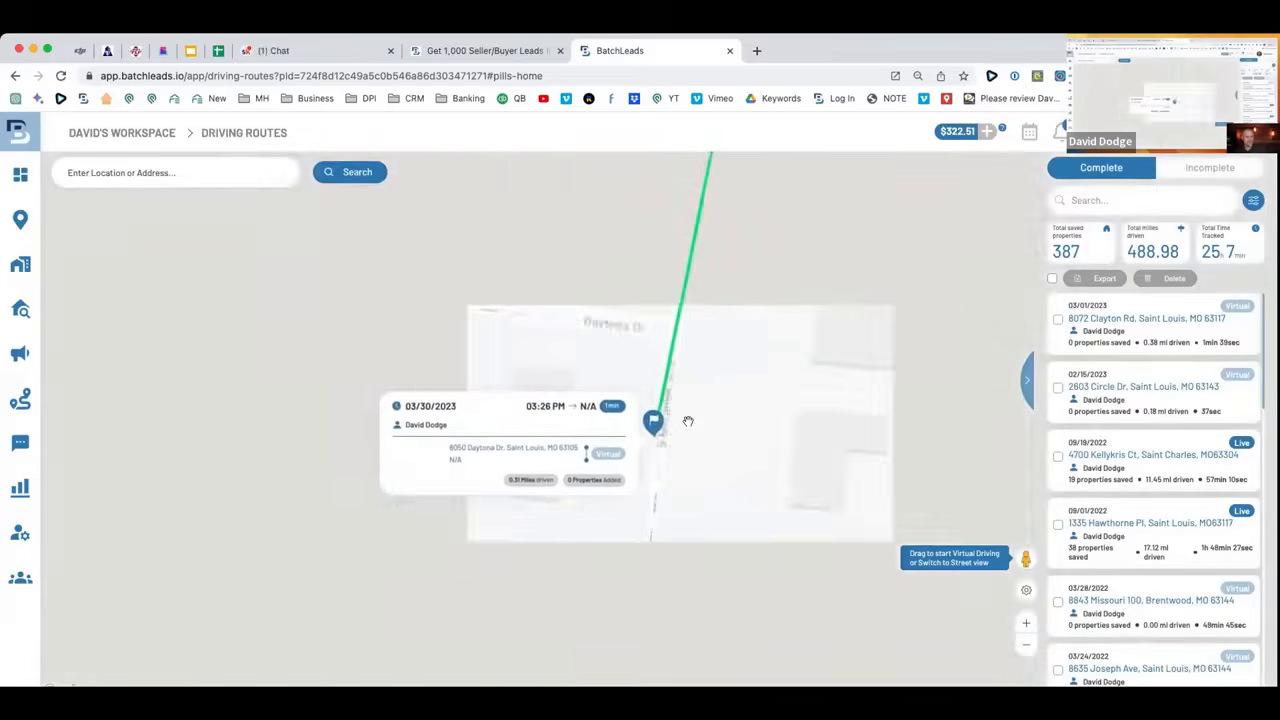
{"action": "scroll", "coordinate": [688, 421], "scroll_direction": "down", "scroll_amount": 3}
{"action": "scroll", "coordinate": [688, 421], "scroll_direction": "up", "scroll_amount": 3}
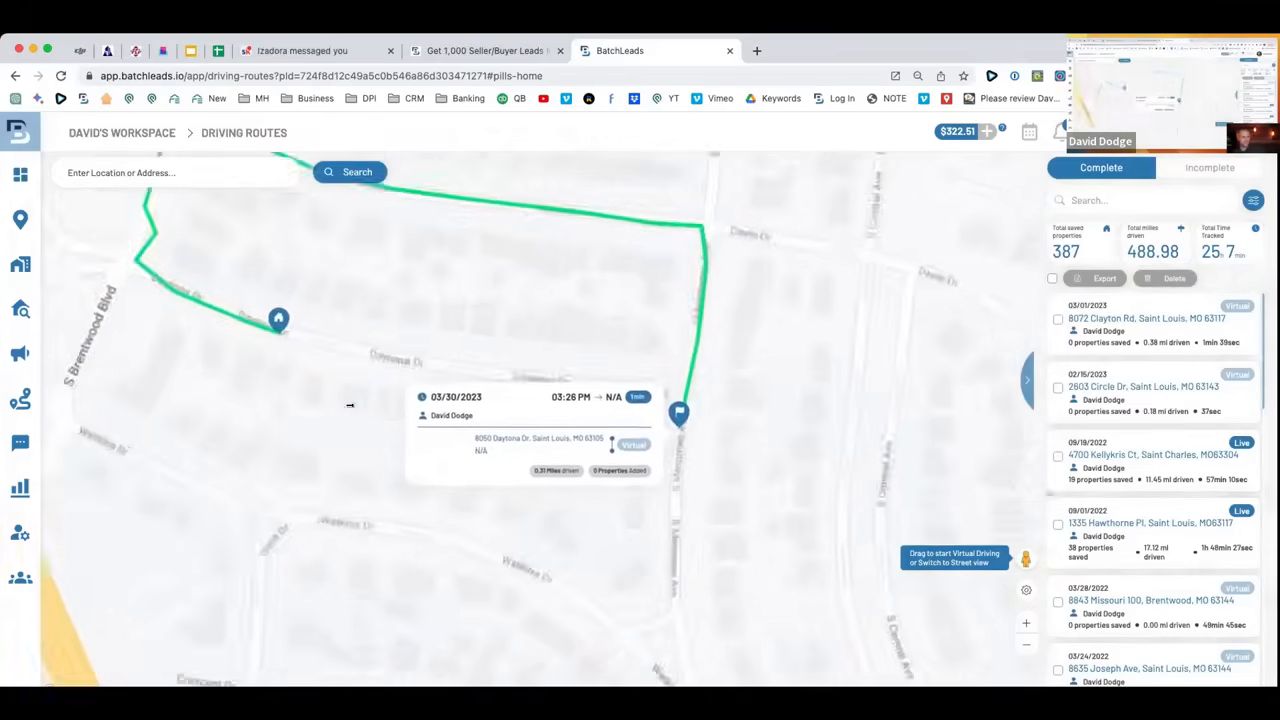
{"action": "mouse_move", "coordinate": [60, 470]}
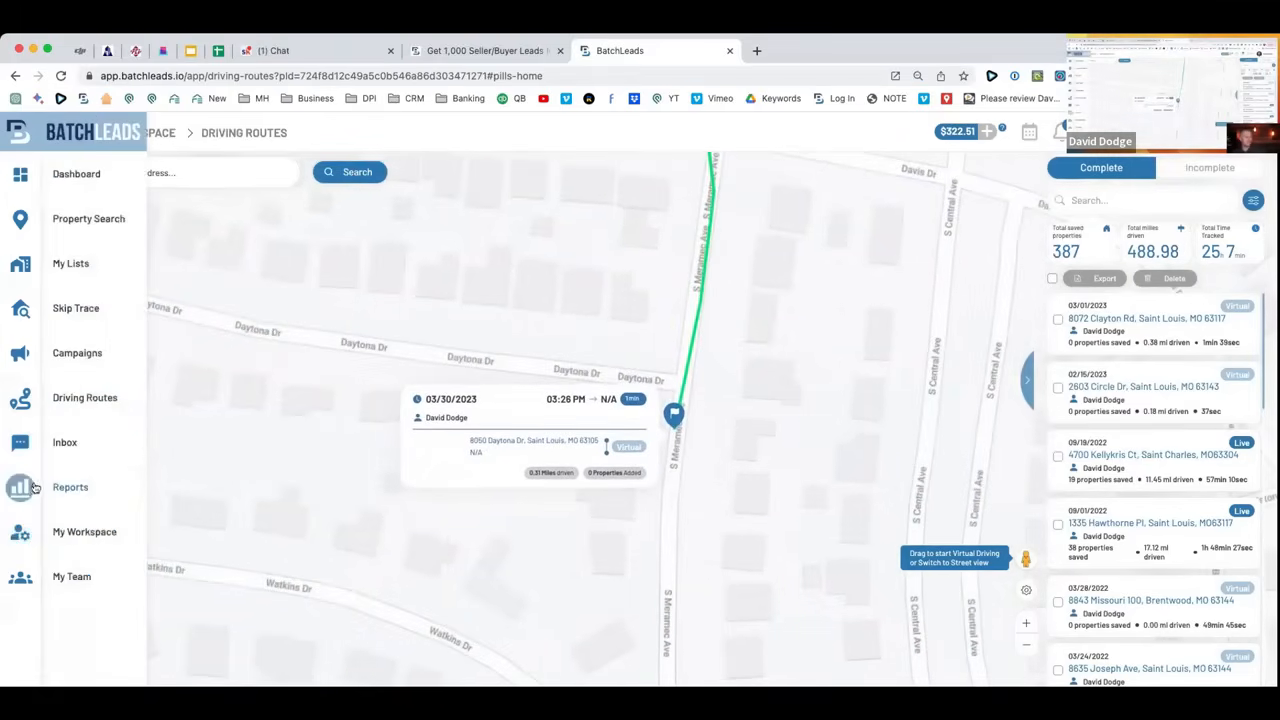
Visit My Team and My Workspace, then open My Lists with its filter panel.
{"action": "left_click", "coordinate": [86, 575]}
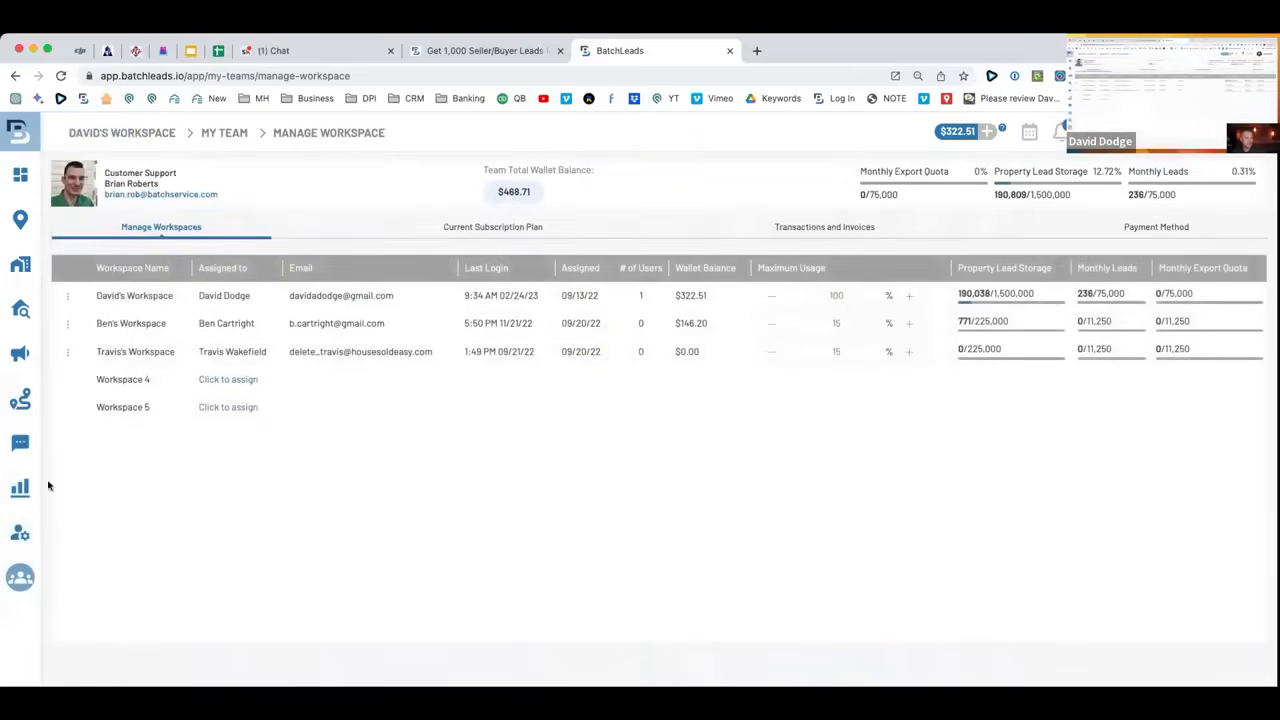
{"action": "left_click", "coordinate": [77, 531]}
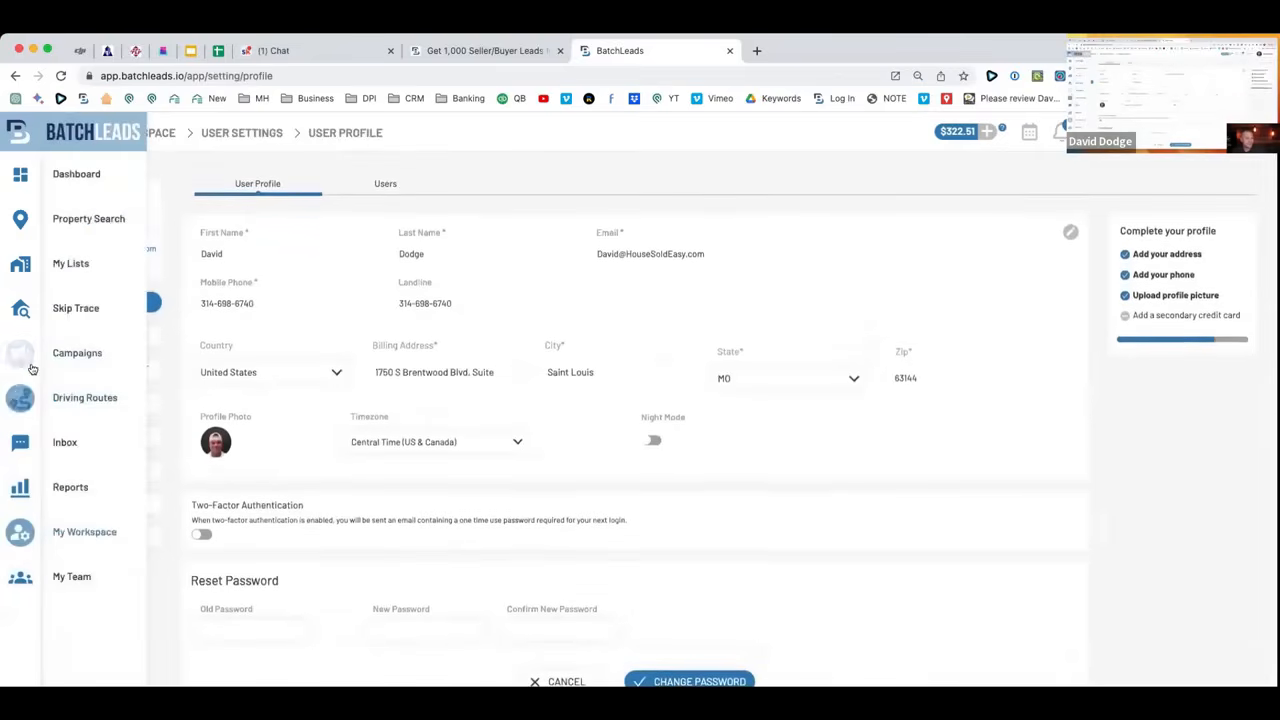
{"action": "left_click", "coordinate": [72, 264]}
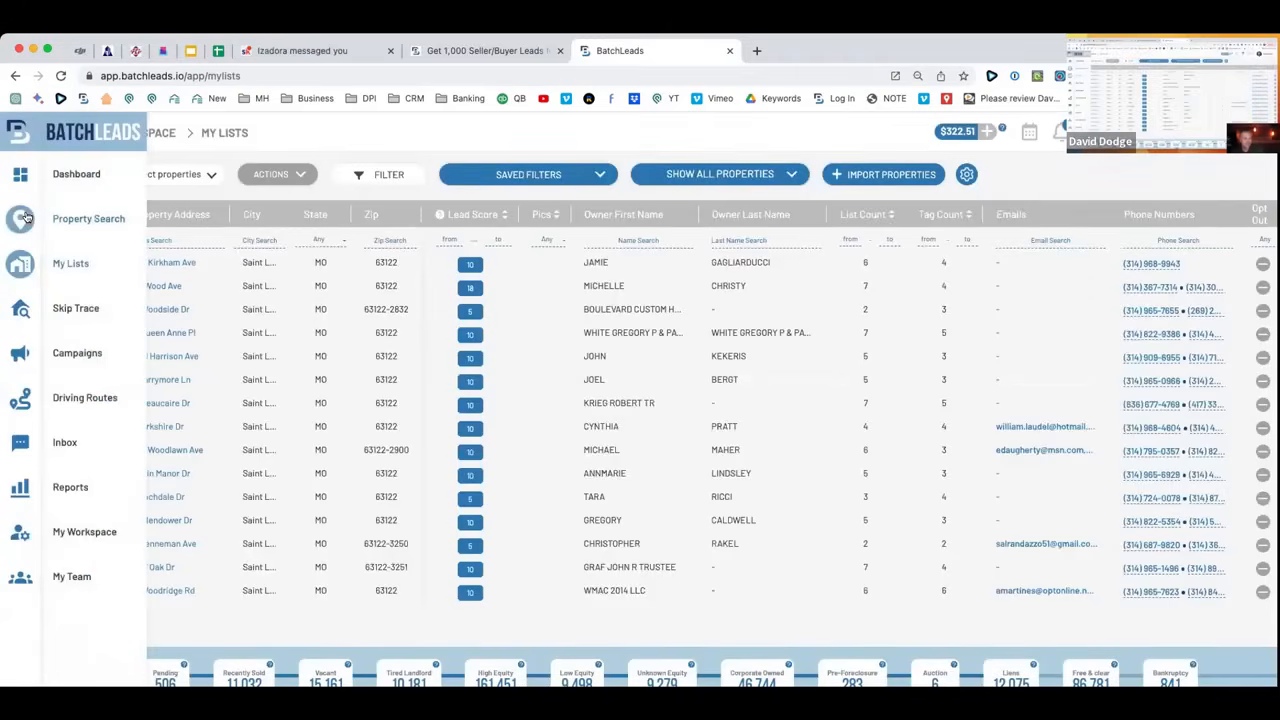
{"action": "left_click", "coordinate": [365, 175]}
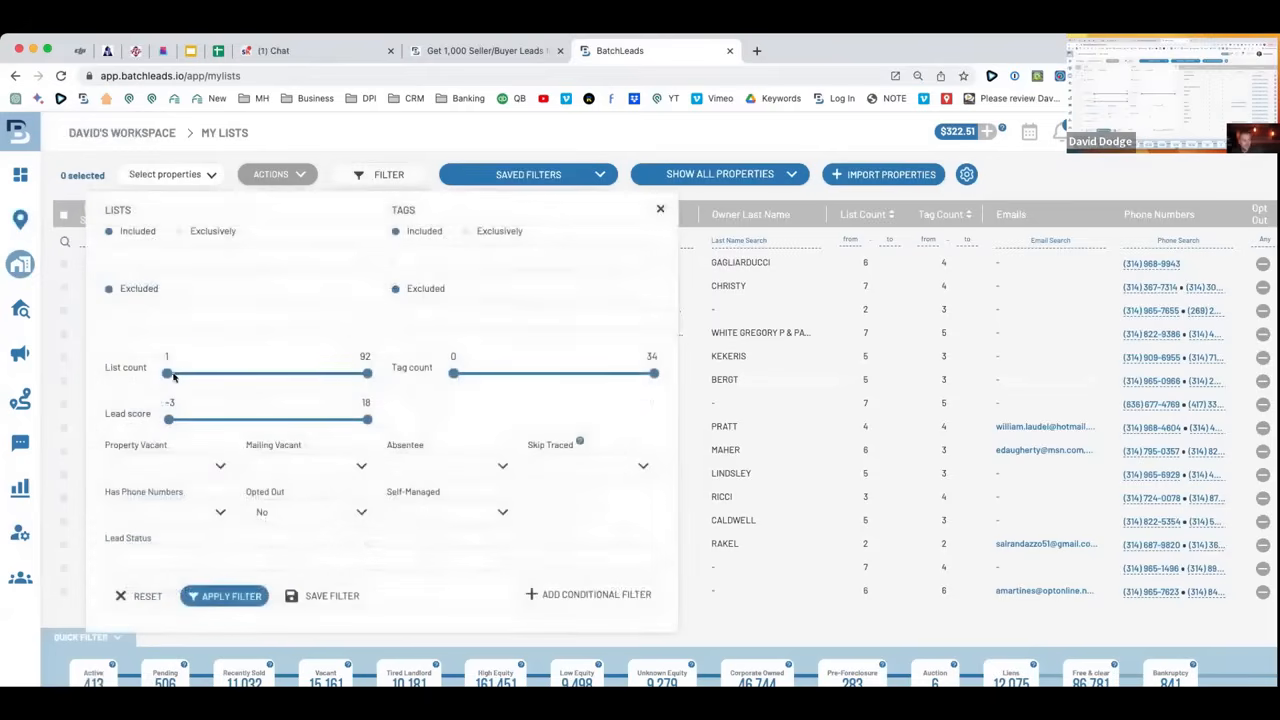
Try the List count slider and Property Vacant dropdown unapplied, then go to Skip Trace history.
{"action": "mouse_move", "coordinate": [165, 377]}
{"action": "left_mouse_down"}
{"action": "mouse_move", "coordinate": [217, 377]}
{"action": "mouse_move", "coordinate": [149, 375]}
{"action": "left_mouse_up"}
{"action": "left_click", "coordinate": [192, 466]}
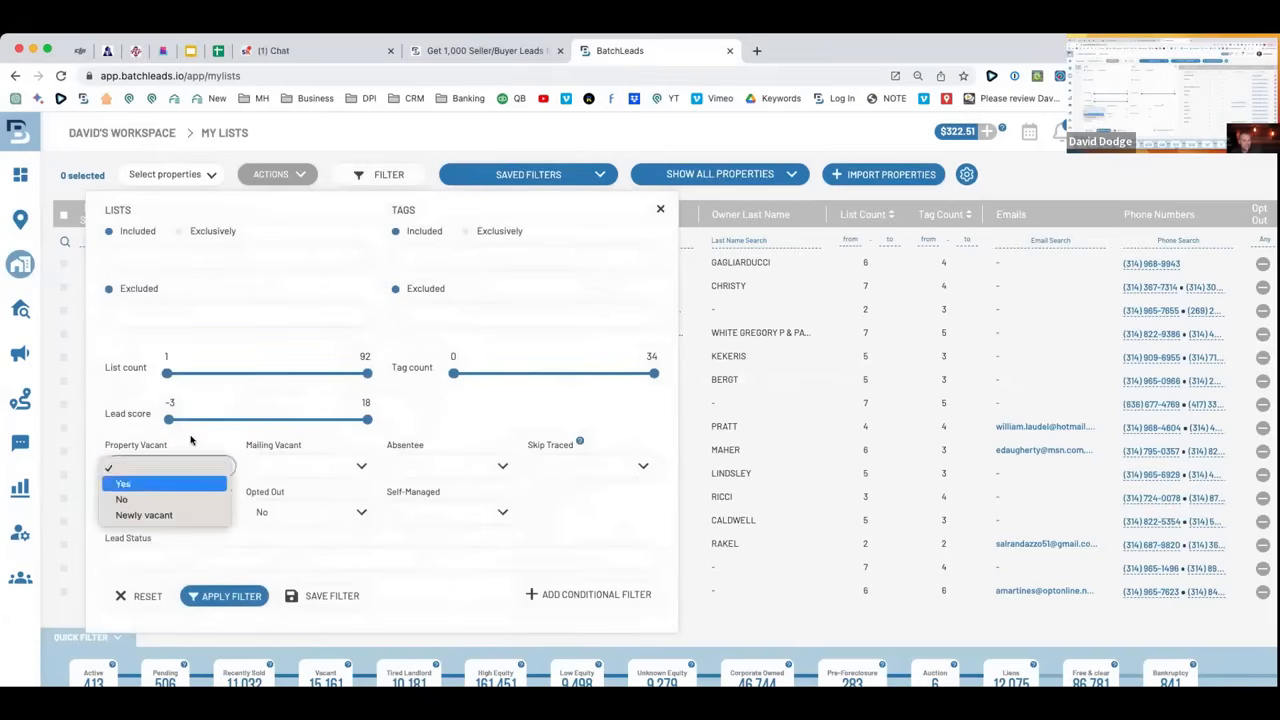
{"action": "left_click", "coordinate": [196, 439]}
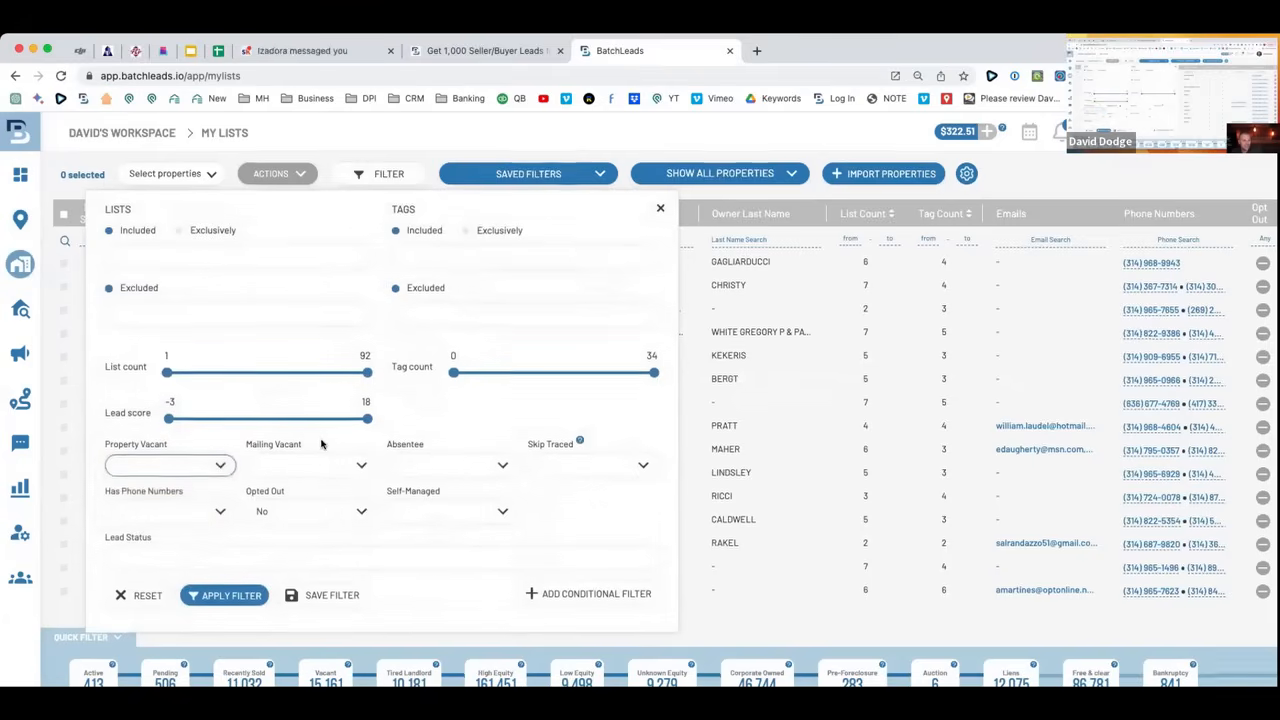
{"action": "mouse_move", "coordinate": [37, 343]}
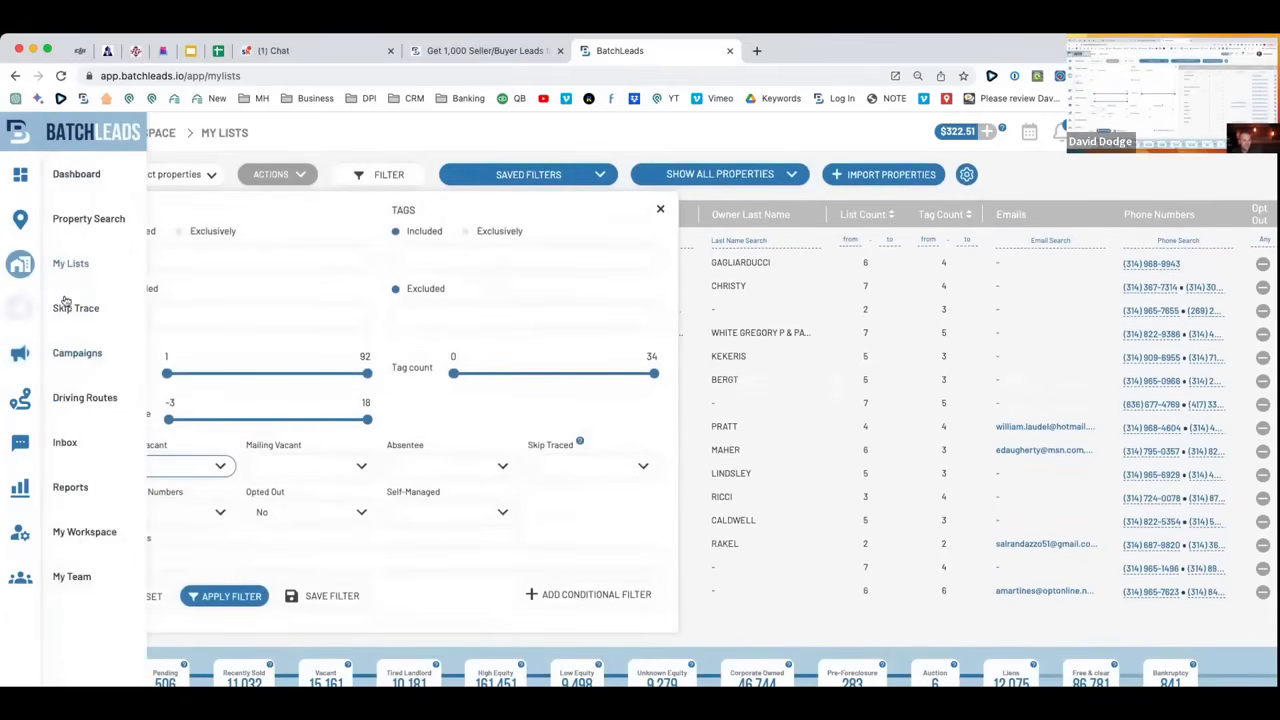
{"action": "left_click", "coordinate": [70, 307]}
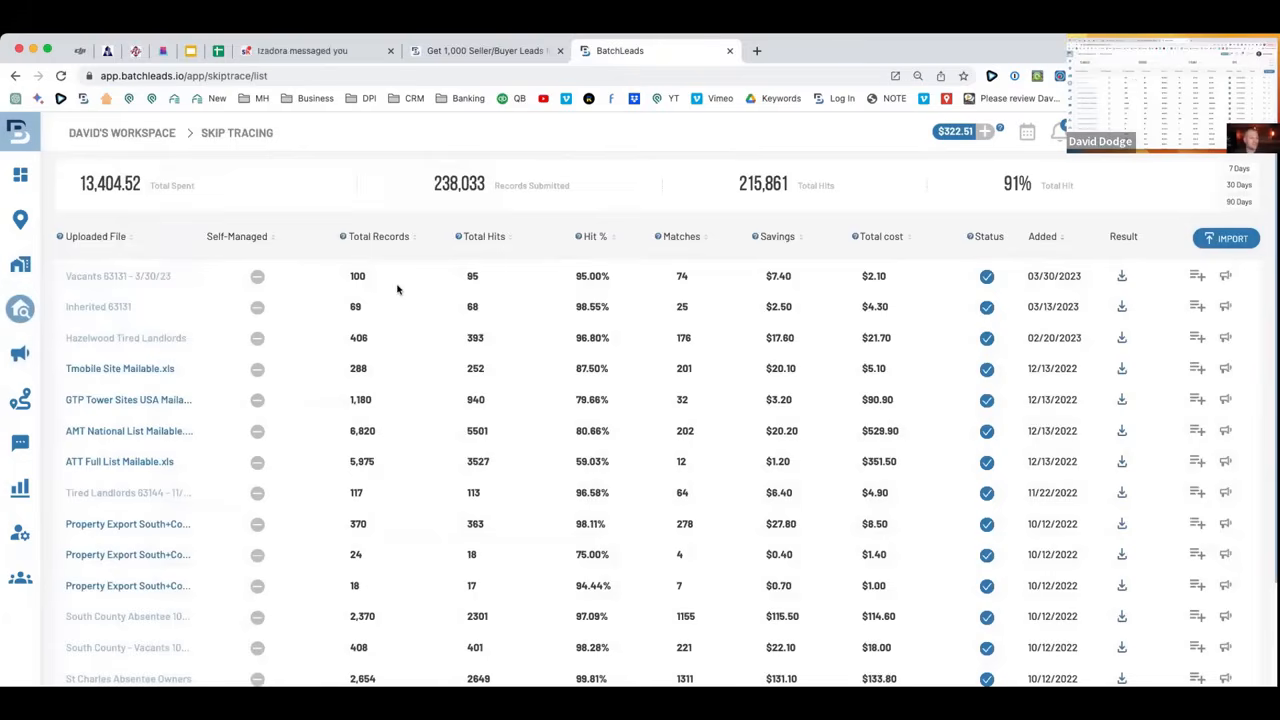
{"action": "left_click_drag", "start_coordinate": [386, 281], "coordinate": [331, 281]}
{"action": "left_click_drag", "start_coordinate": [175, 280], "coordinate": [52, 281]}
{"action": "left_click", "coordinate": [188, 283]}
{"action": "left_click_drag", "start_coordinate": [608, 280], "coordinate": [553, 285]}
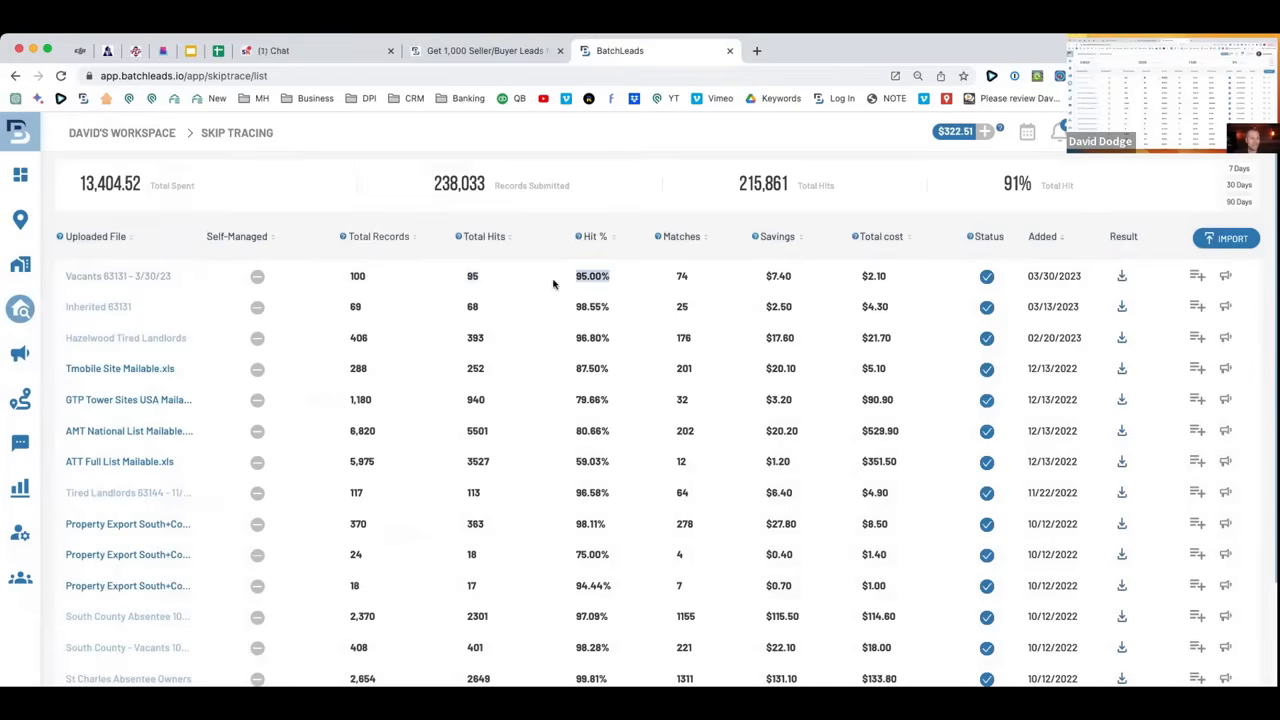
{"action": "left_click_drag", "start_coordinate": [390, 280], "coordinate": [351, 279]}
{"action": "left_click_drag", "start_coordinate": [692, 284], "coordinate": [670, 281]}
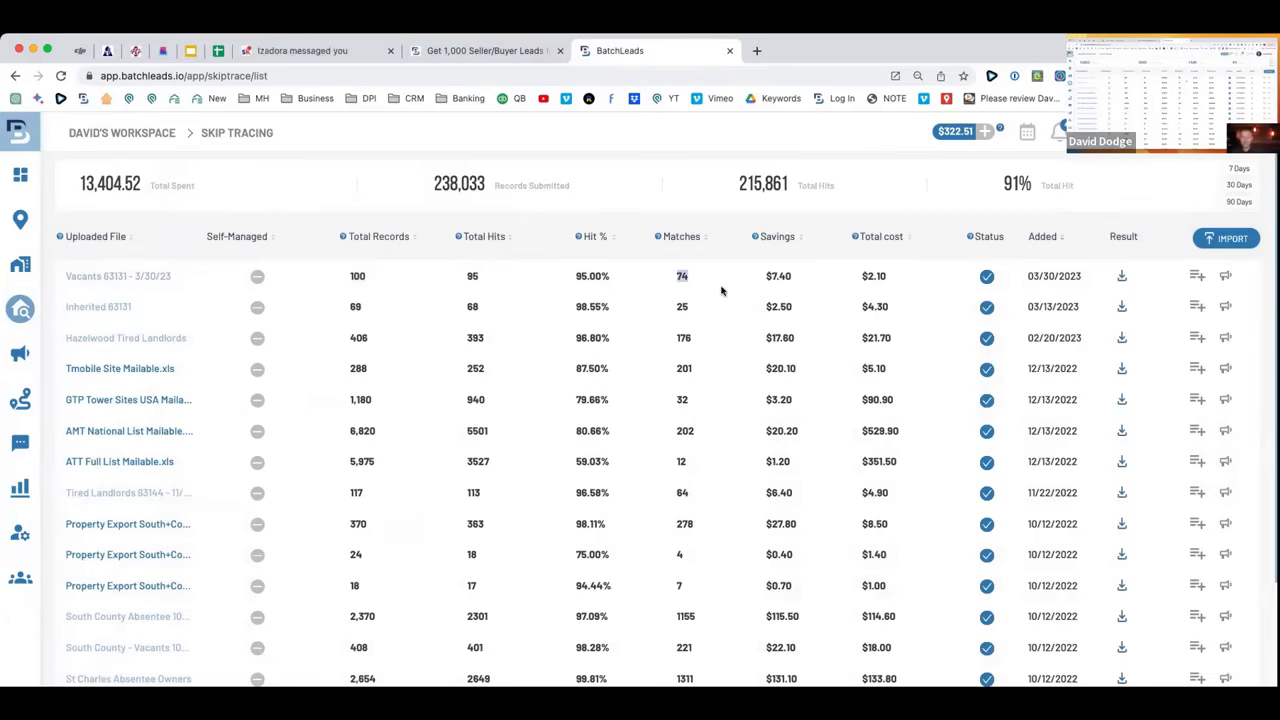
{"action": "key", "text": "super+equal"}
{"action": "key", "text": "super+equal"}
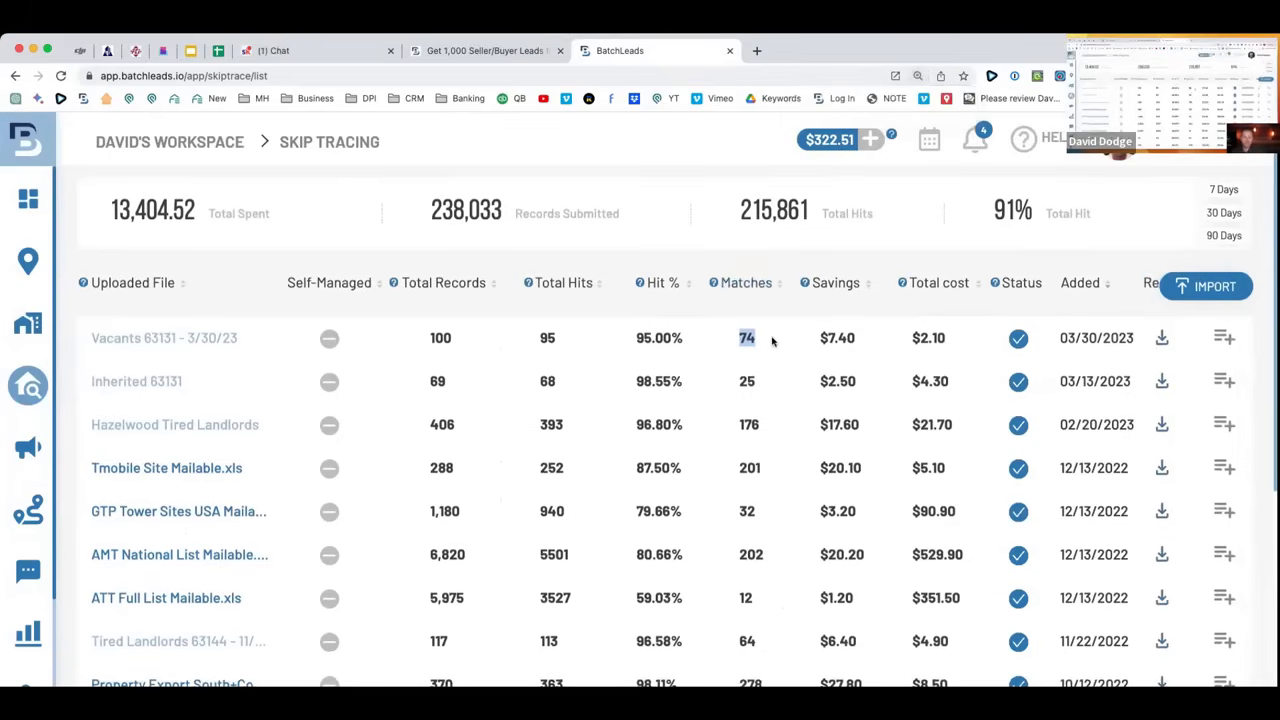
{"action": "double_click", "coordinate": [800, 337]}
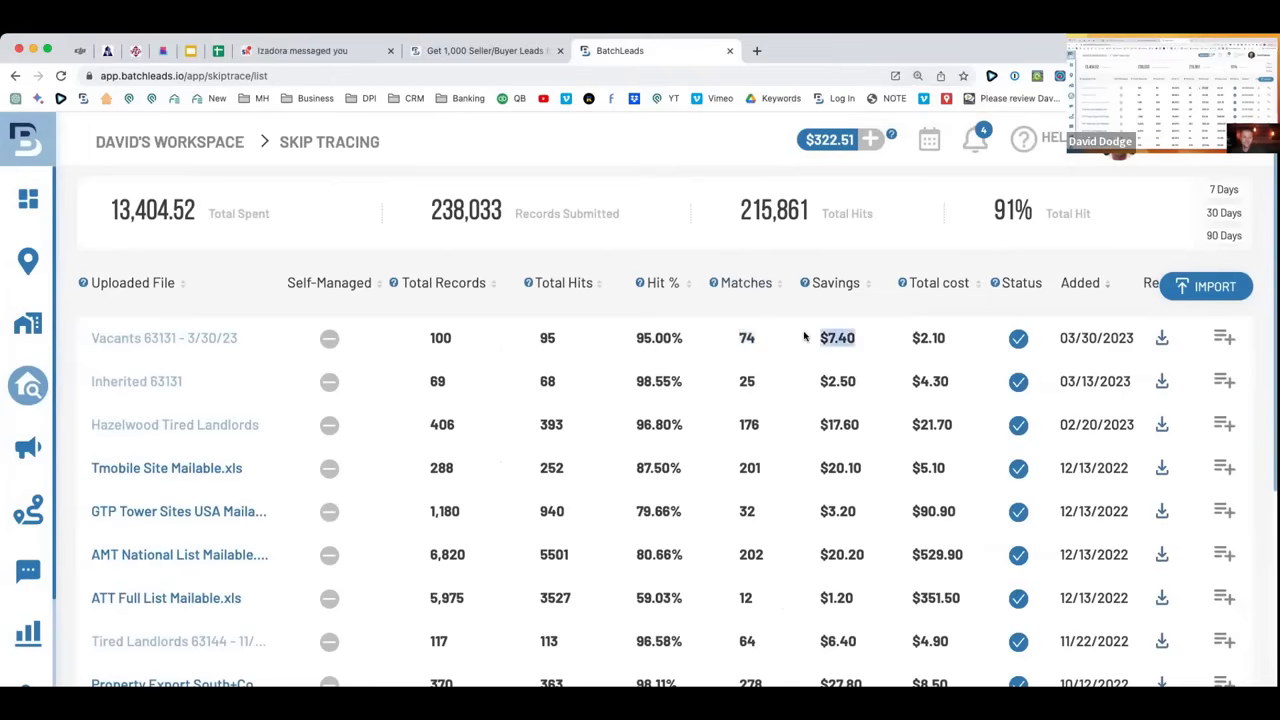
{"action": "left_click_drag", "start_coordinate": [758, 340], "coordinate": [731, 341]}
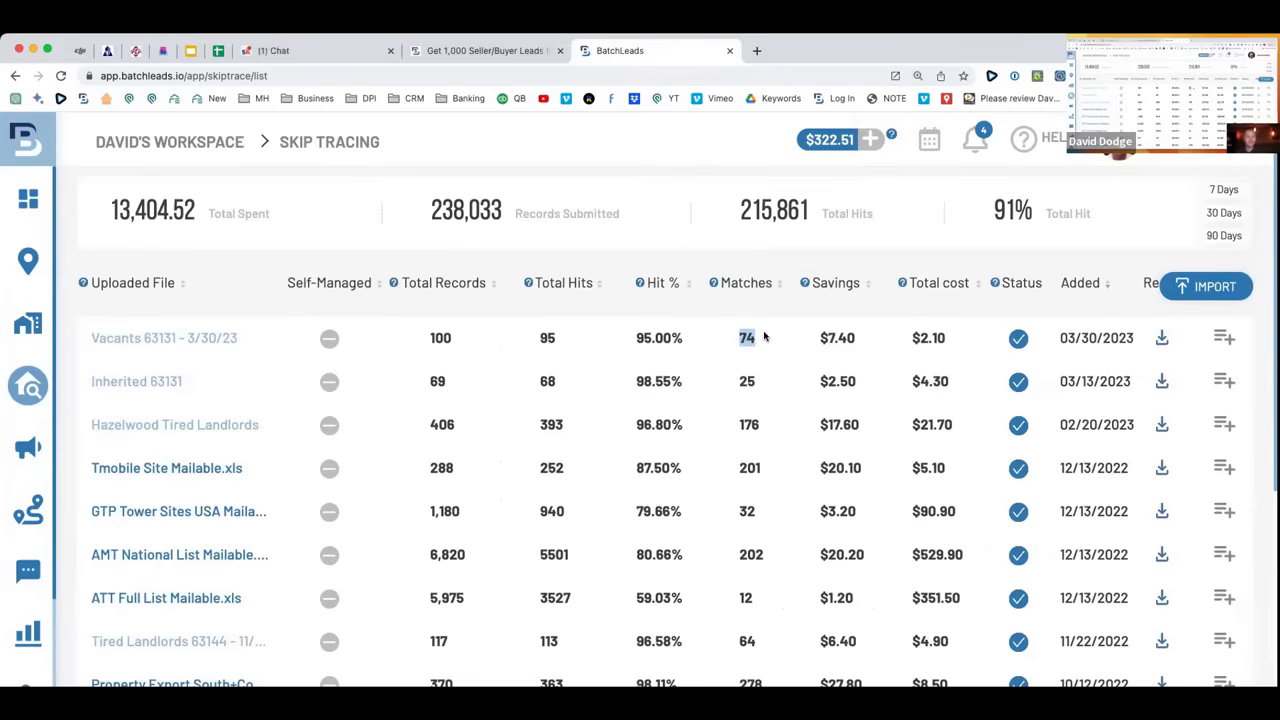
{"action": "left_click", "coordinate": [723, 341]}
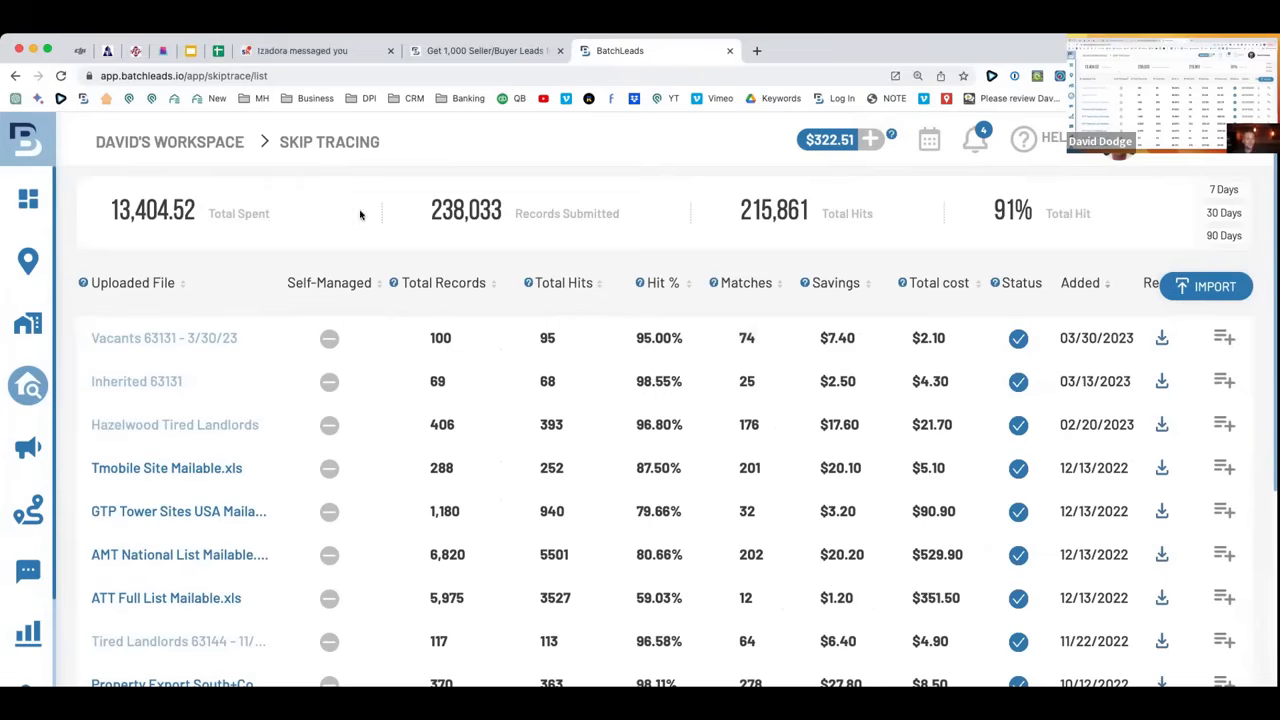
{"action": "left_click_drag", "start_coordinate": [861, 341], "coordinate": [804, 342]}
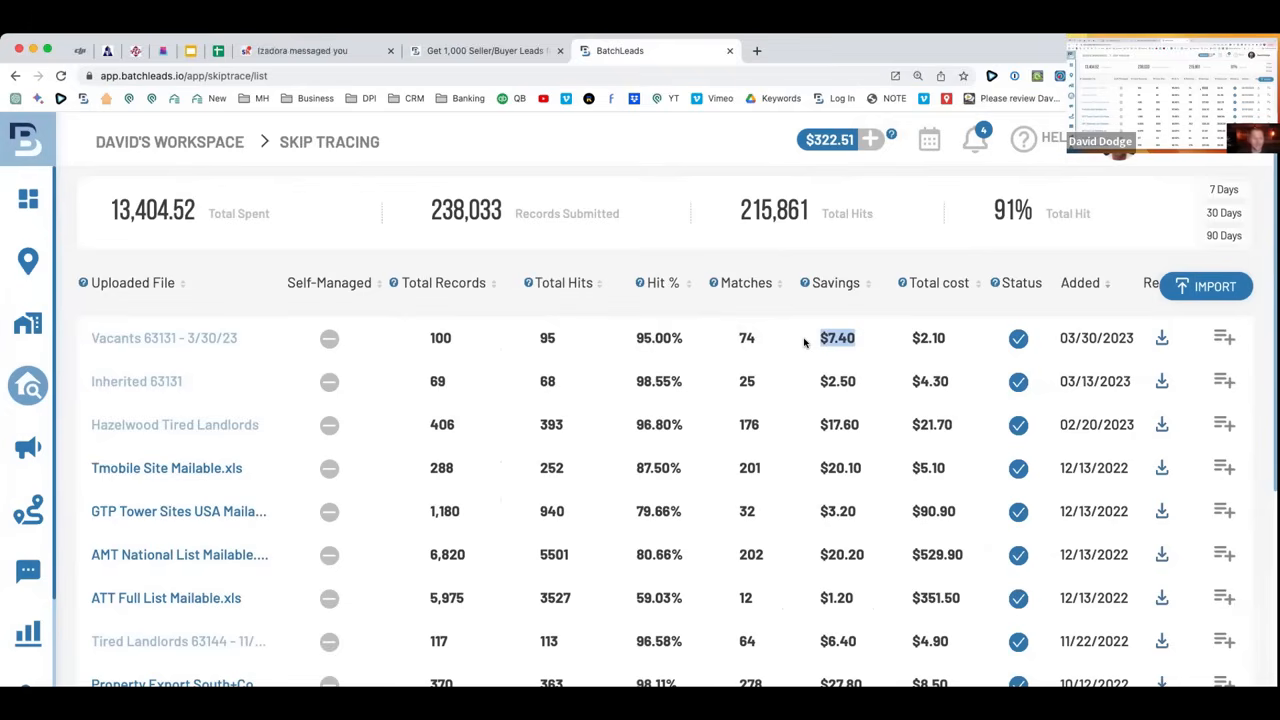
{"action": "left_click_drag", "start_coordinate": [966, 348], "coordinate": [805, 341]}
{"action": "left_click", "coordinate": [1224, 340]}
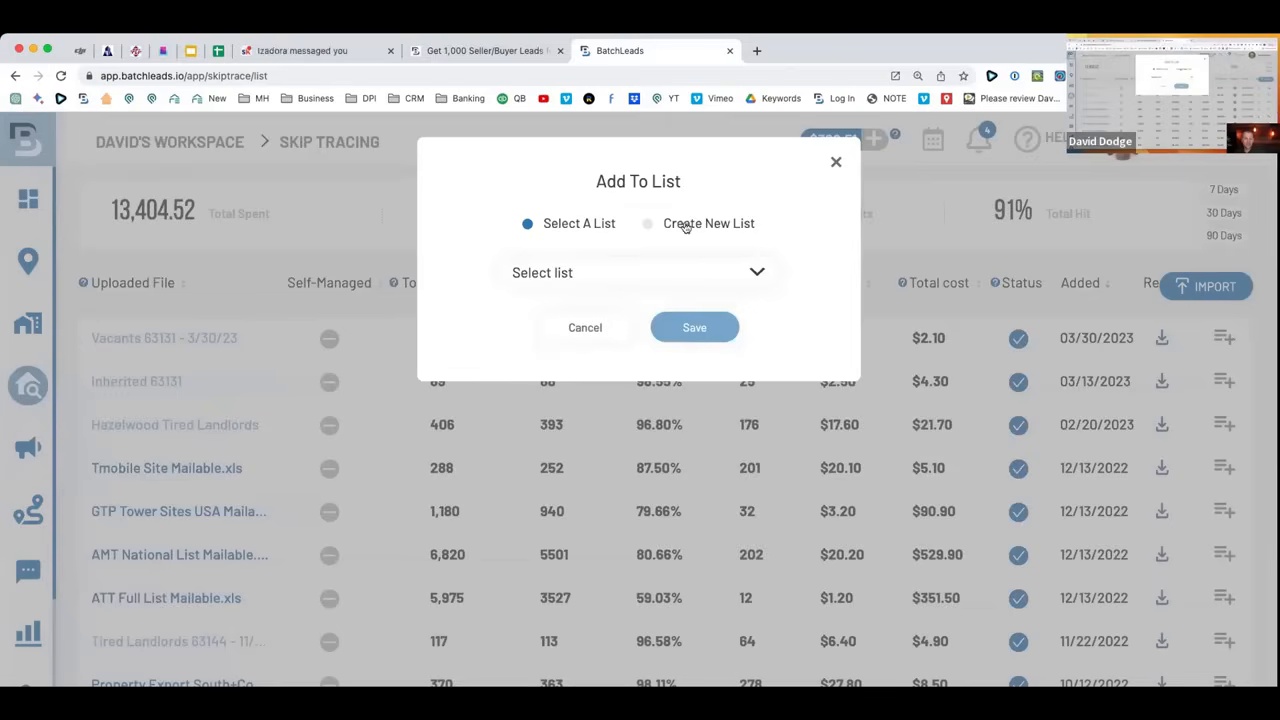
Cancel Add To List, zoom the page out, and open then close Push To Campaign.
{"action": "left_click", "coordinate": [608, 333]}
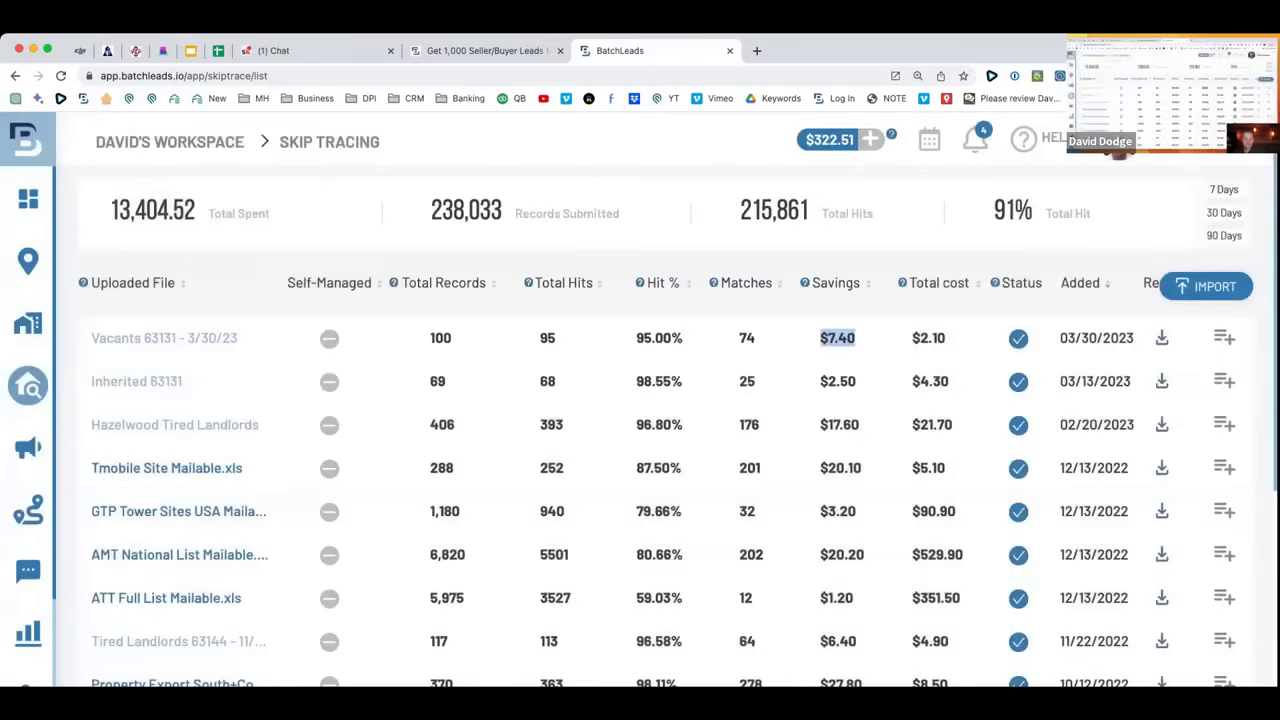
{"action": "key", "text": "super+minus"}
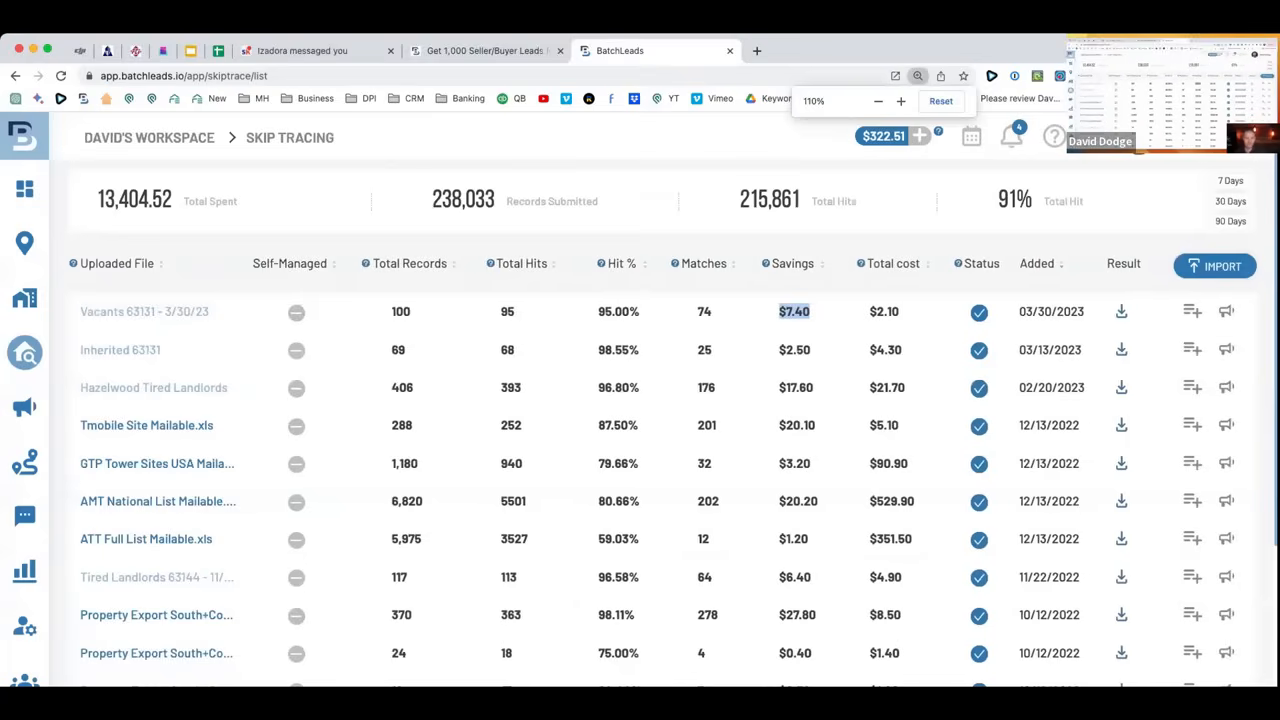
{"action": "left_click", "coordinate": [1224, 312]}
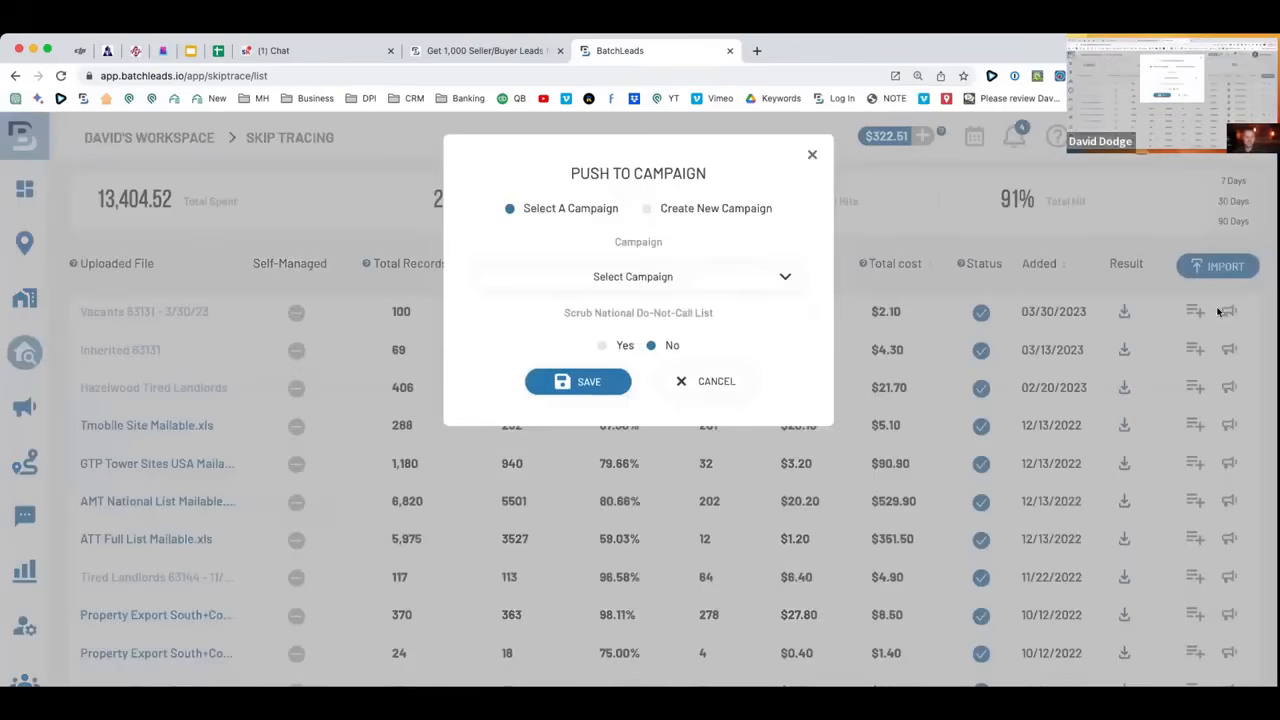
{"action": "left_click", "coordinate": [811, 158]}
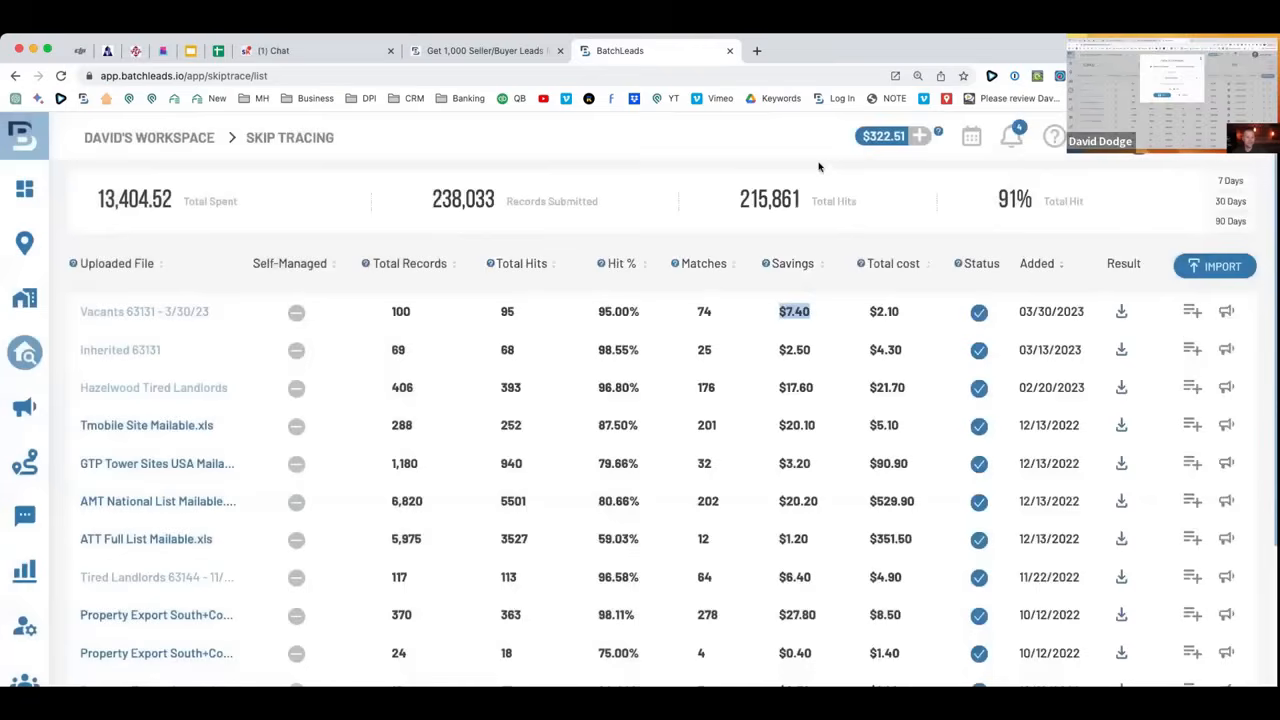
Download the Vacants 63131 - 3/30/23 skip-trace export and select columns A–C in Excel.
{"action": "left_click", "coordinate": [1121, 312]}
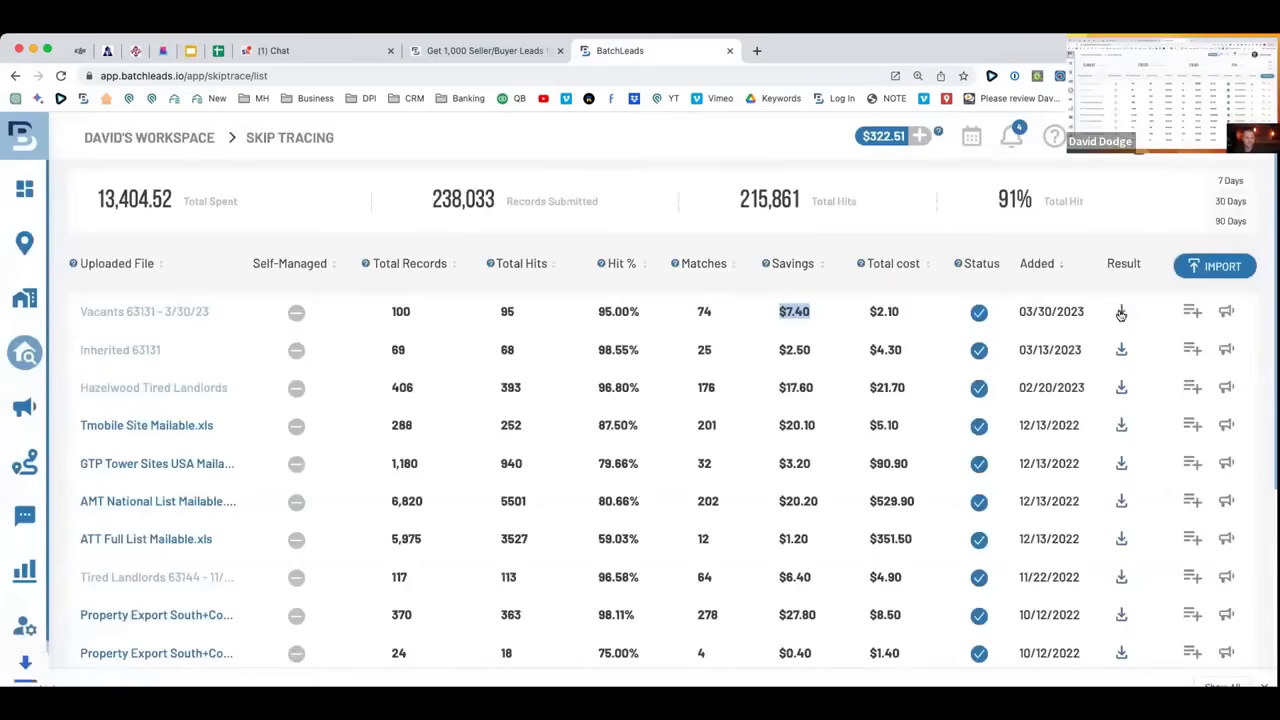
{"action": "scroll", "coordinate": [1247, 591], "scroll_direction": "down", "scroll_amount": 1}
{"action": "left_click_drag", "start_coordinate": [140, 178], "coordinate": [375, 184]}
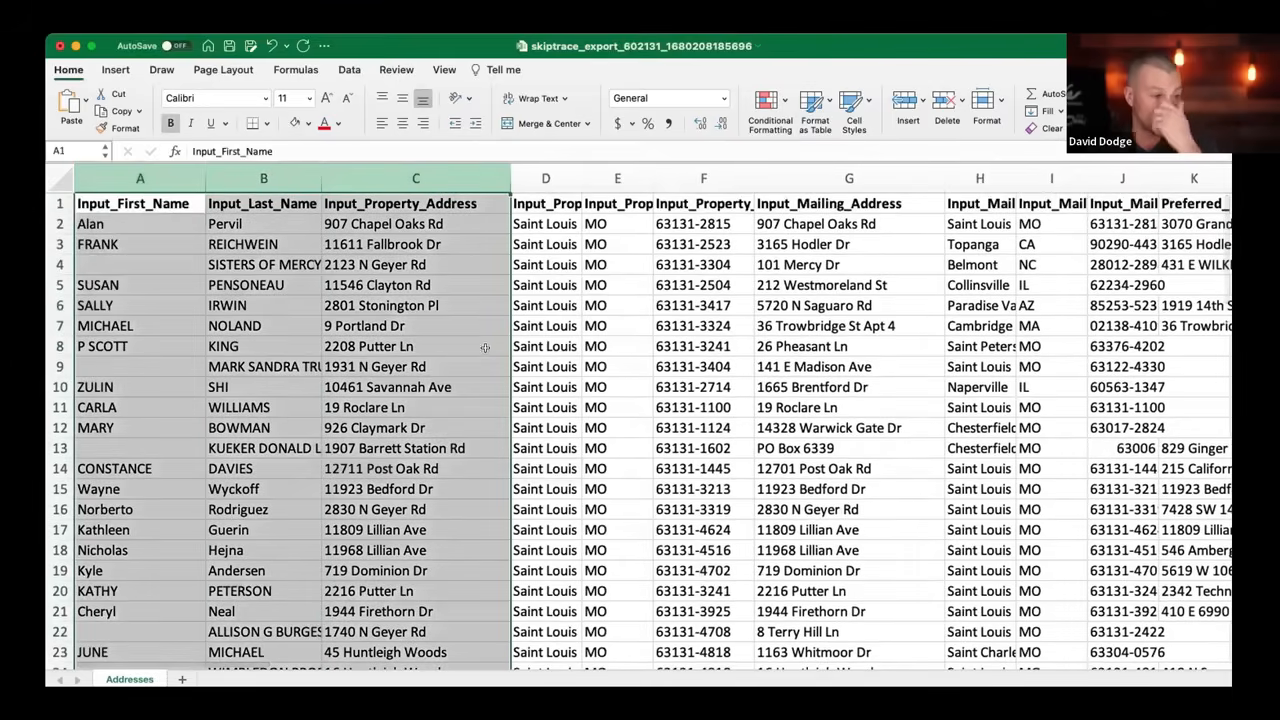
{"action": "scroll", "coordinate": [486, 363], "scroll_direction": "right", "scroll_amount": 1}
{"action": "scroll", "coordinate": [486, 363], "scroll_direction": "down", "scroll_amount": 10}
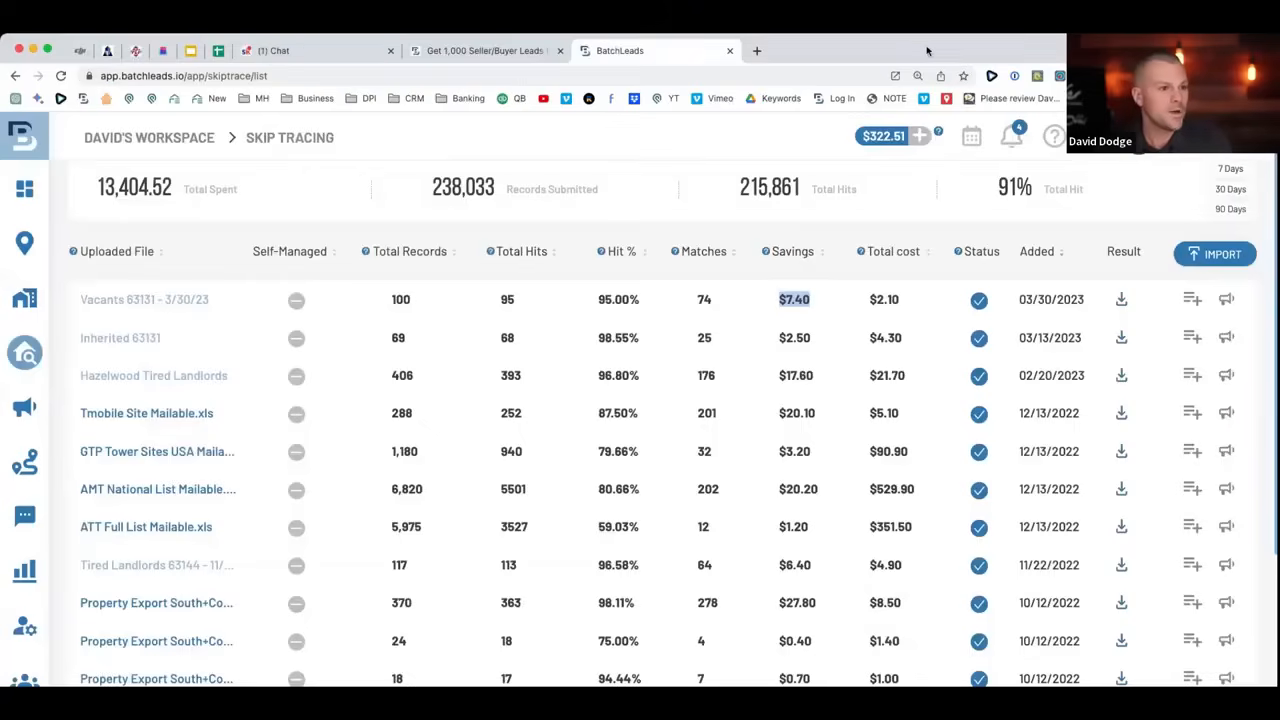
Note the Vacants file's $2.10 cost, then filter My Lists by typing 3/30 into Lists.
{"action": "left_click", "coordinate": [804, 301]}
{"action": "left_click_drag", "start_coordinate": [903, 302], "coordinate": [864, 302]}
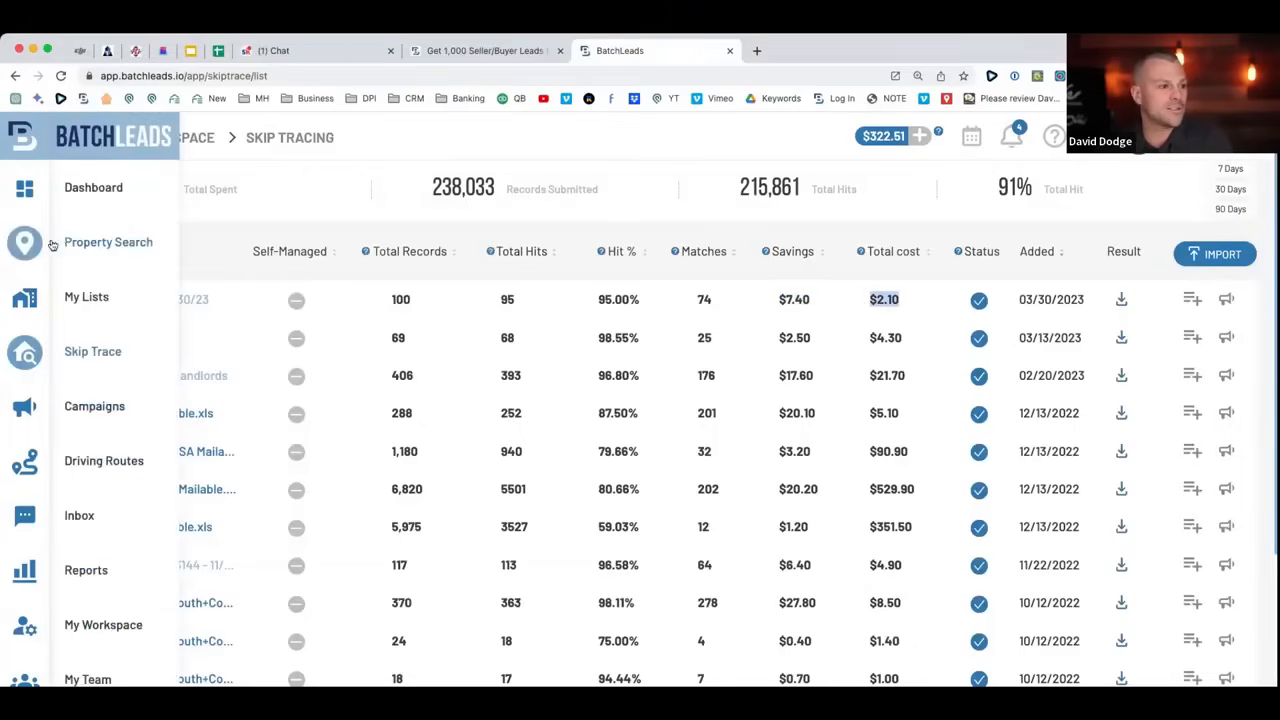
{"action": "left_click", "coordinate": [62, 242]}
{"action": "left_click", "coordinate": [27, 295]}
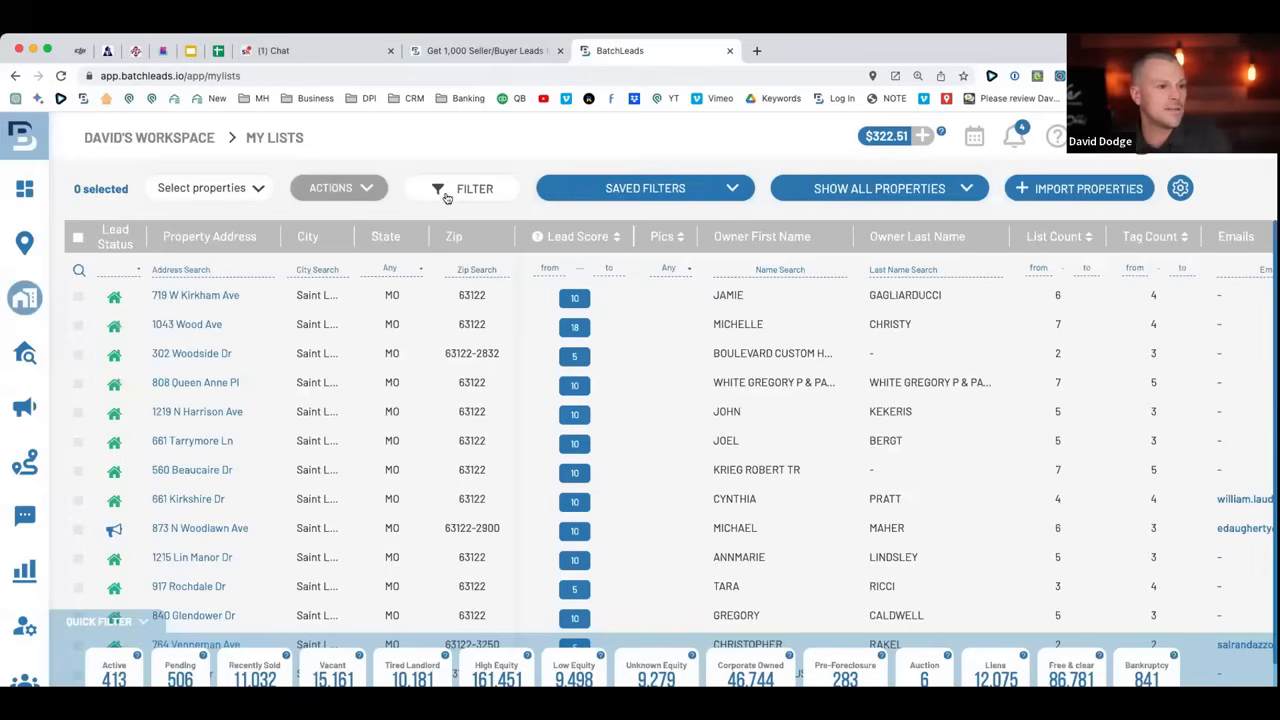
{"action": "left_click", "coordinate": [447, 197]}
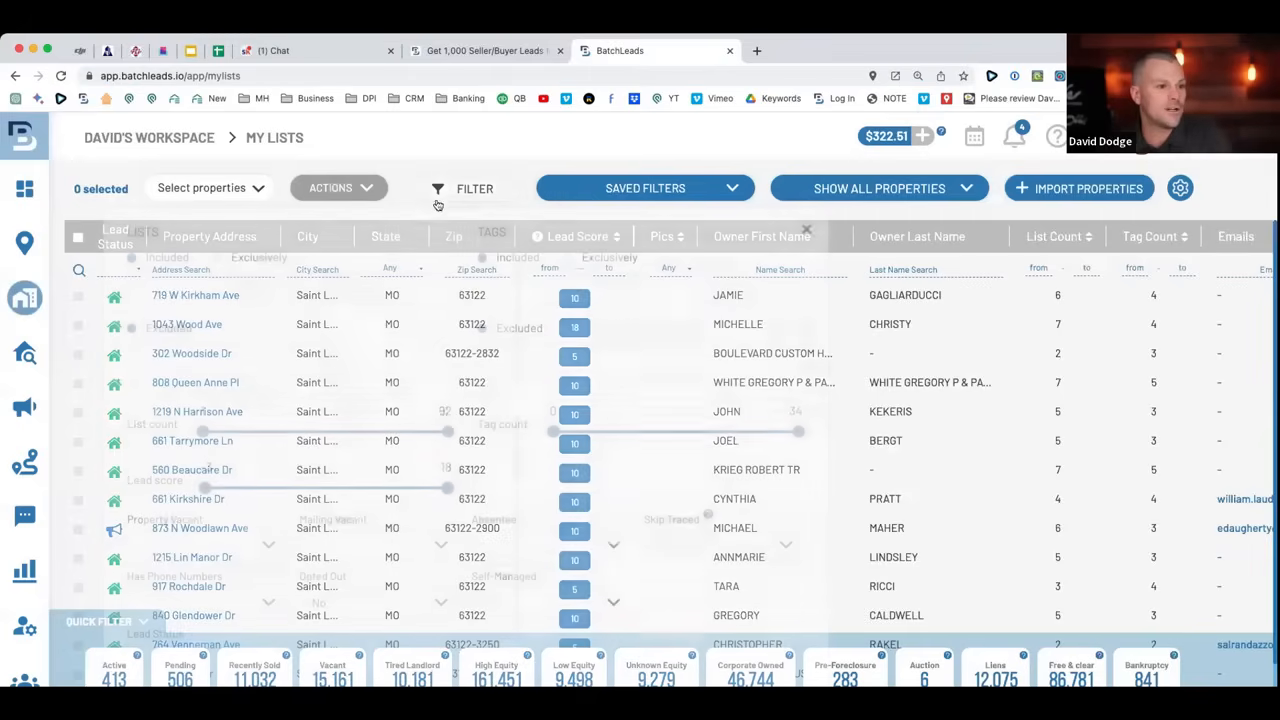
{"action": "left_click", "coordinate": [271, 291]}
{"action": "type", "text": "3/"}
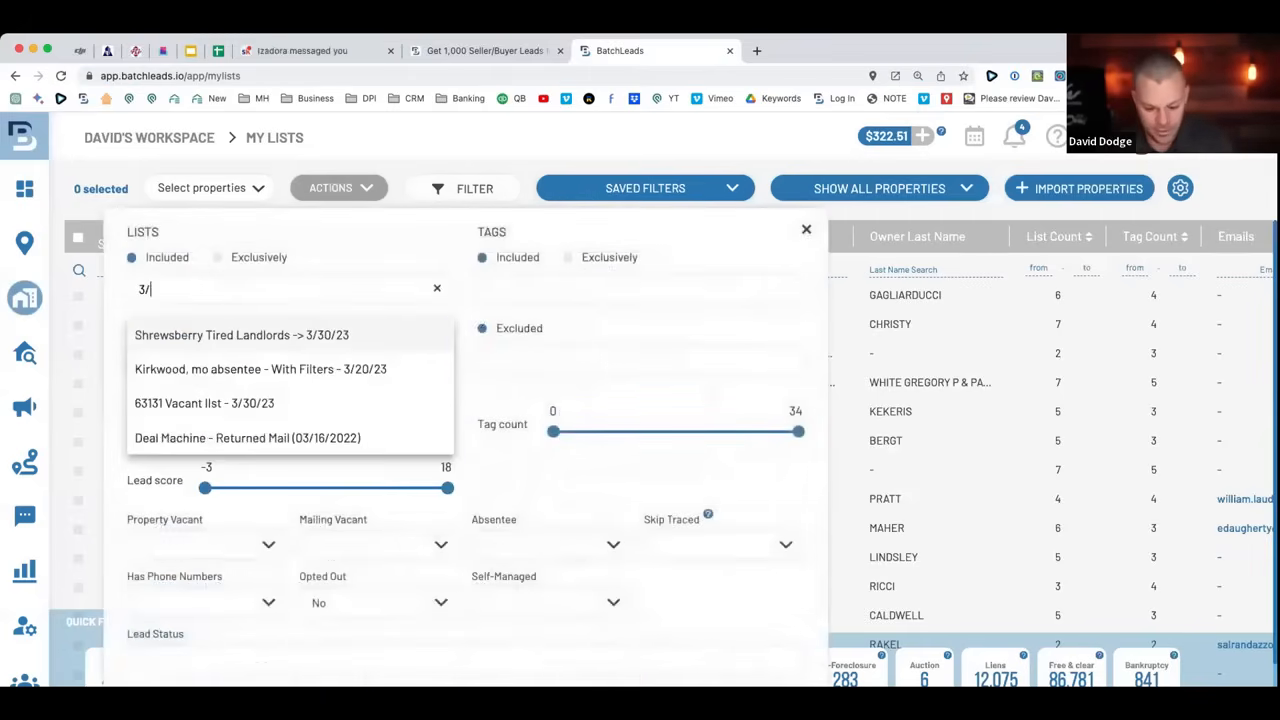
{"action": "type", "text": "30/23"}
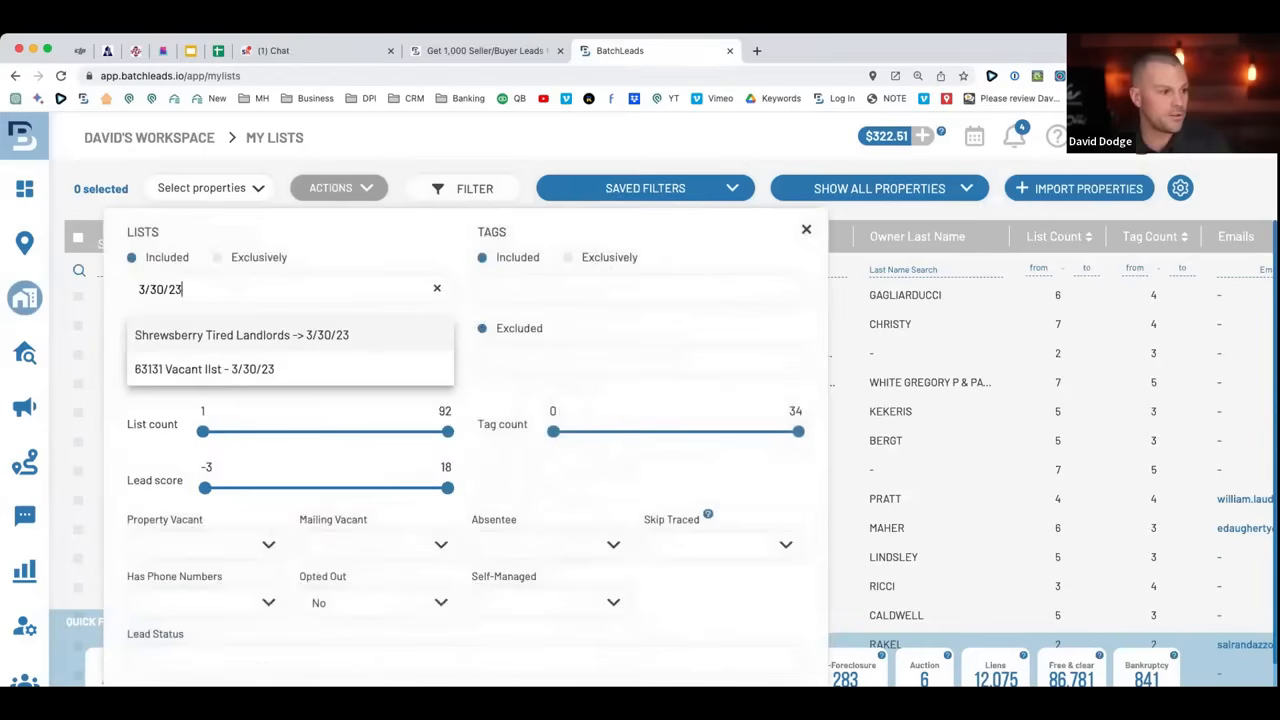
Filter My Lists to Shrewsberry Tired Landlords -> 3/30/23 and select all 136 properties.
{"action": "left_click", "coordinate": [232, 335]}
{"action": "scroll", "coordinate": [352, 586], "scroll_direction": "down", "scroll_amount": 3}
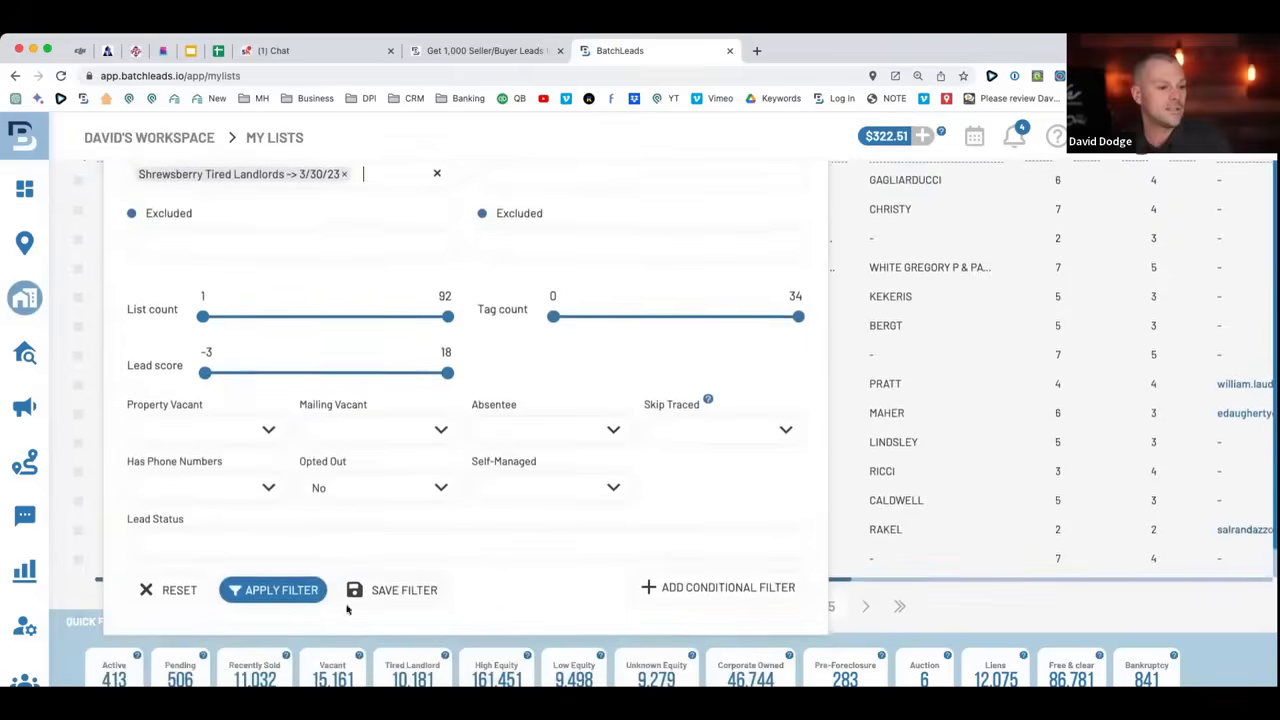
{"action": "left_click", "coordinate": [268, 591]}
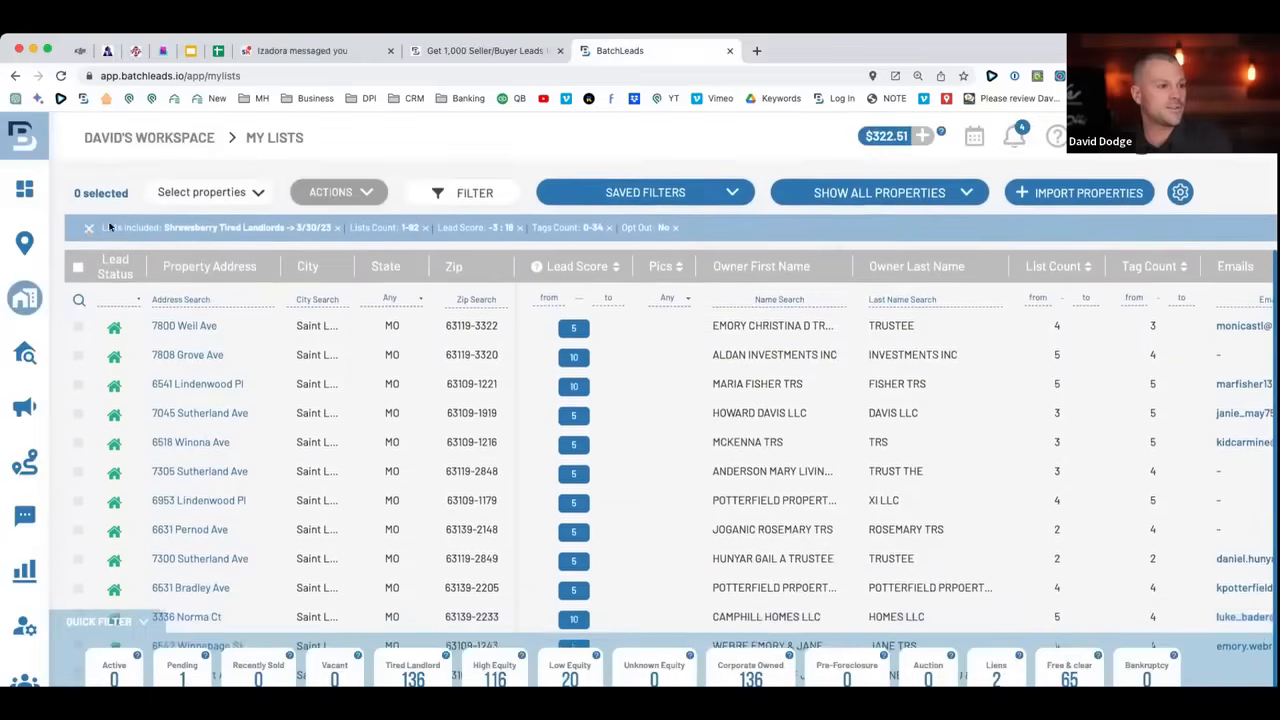
{"action": "left_click", "coordinate": [78, 263]}
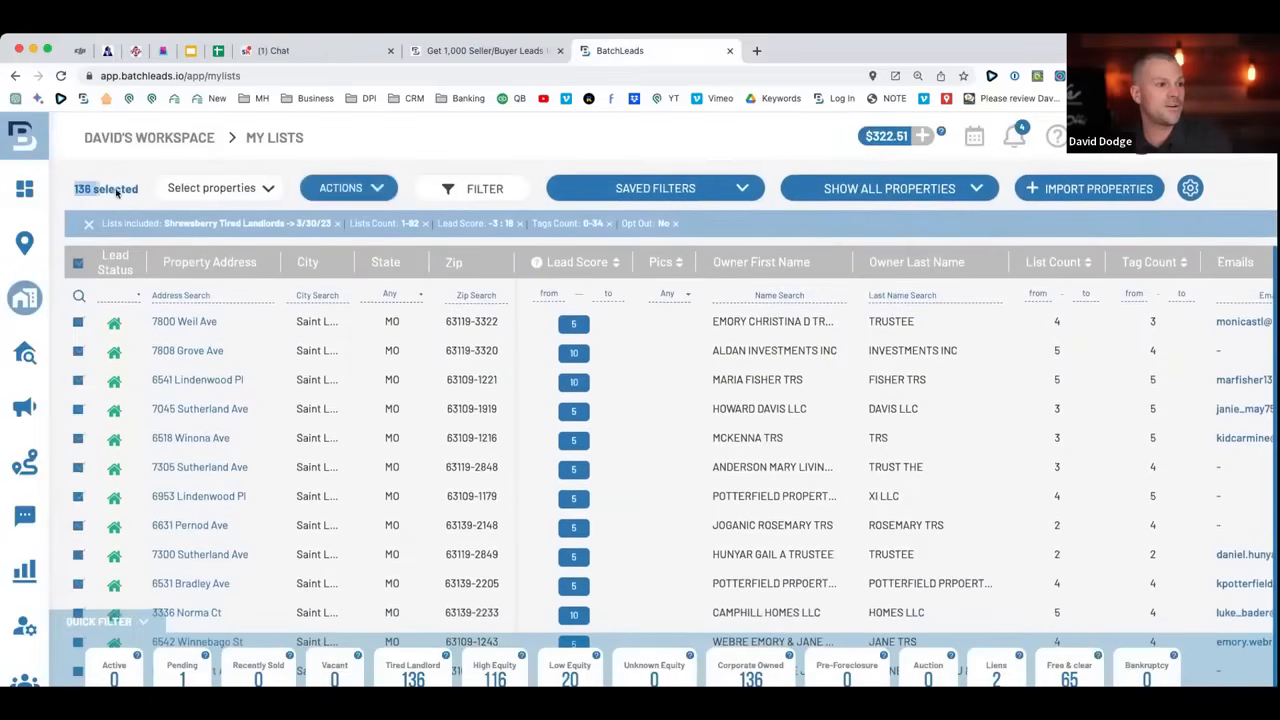
{"action": "left_click", "coordinate": [383, 190]}
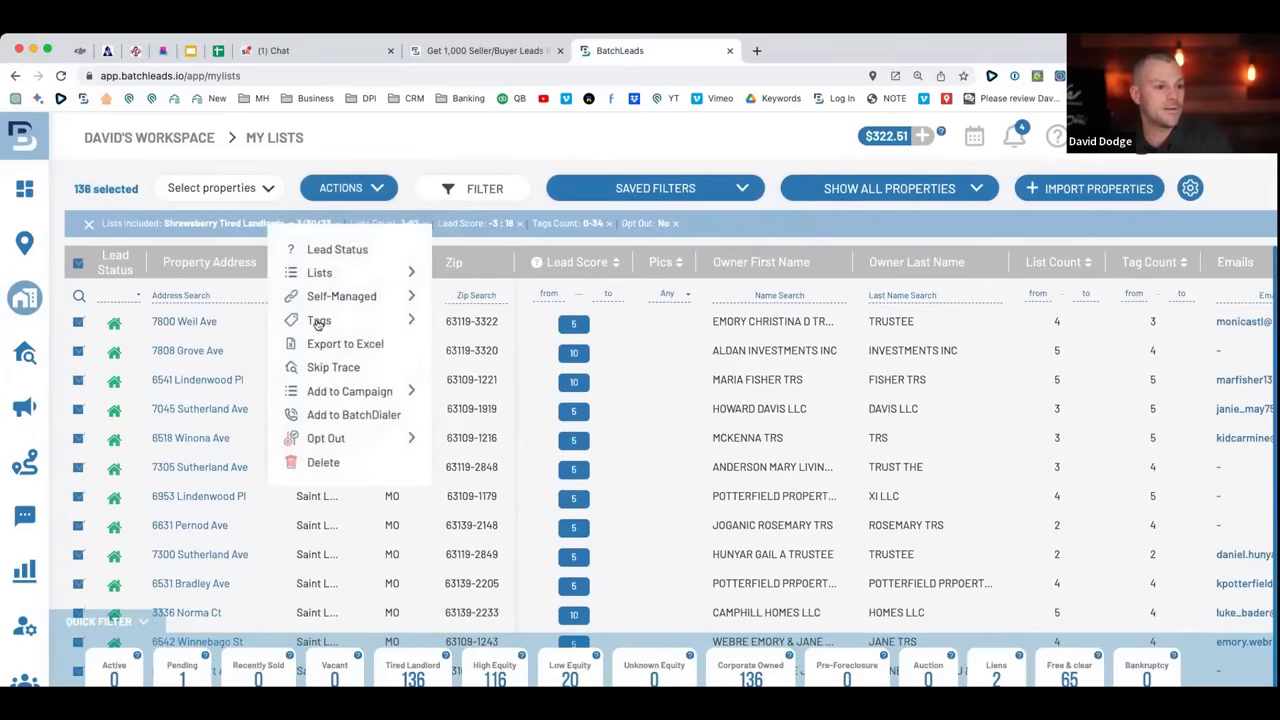
Skip trace the 136 properties as 'Shrewsberry Tired Landlords - 3/30/23' for $13.60.
{"action": "left_click", "coordinate": [331, 368]}
{"action": "left_click", "coordinate": [493, 201]}
{"action": "type", "text": "Shrews"}
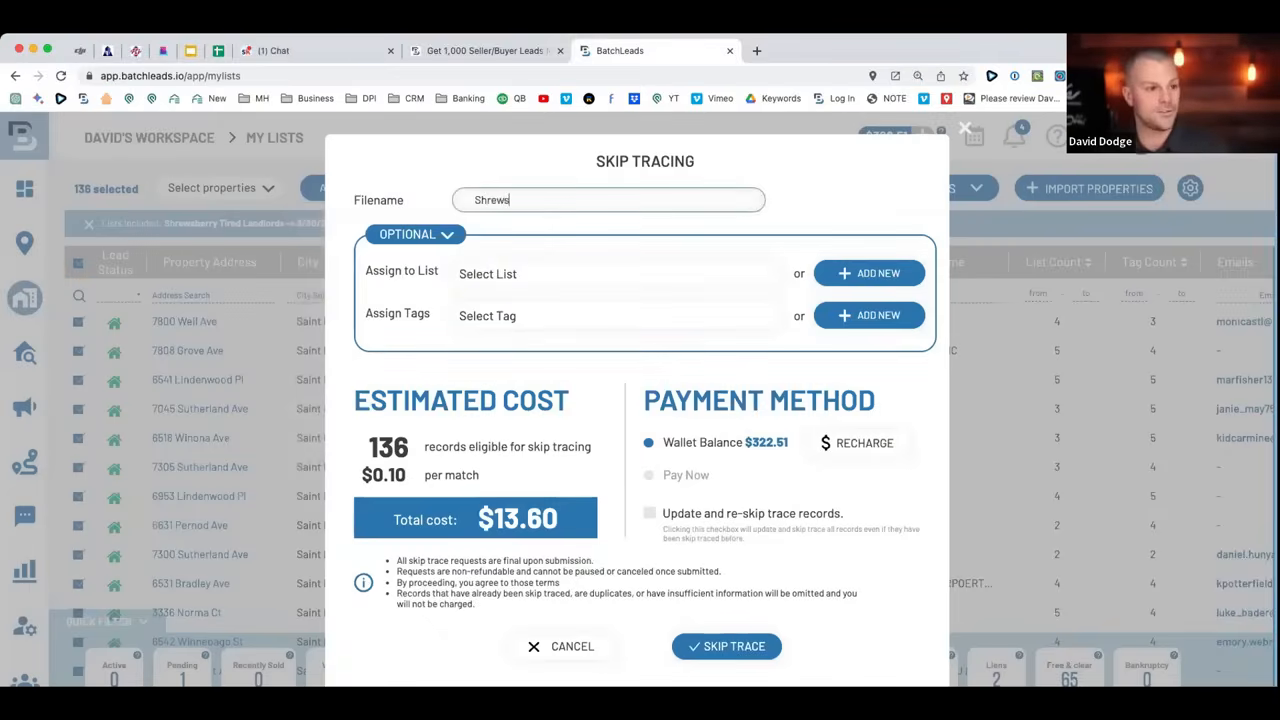
{"action": "type", "text": "berry T"}
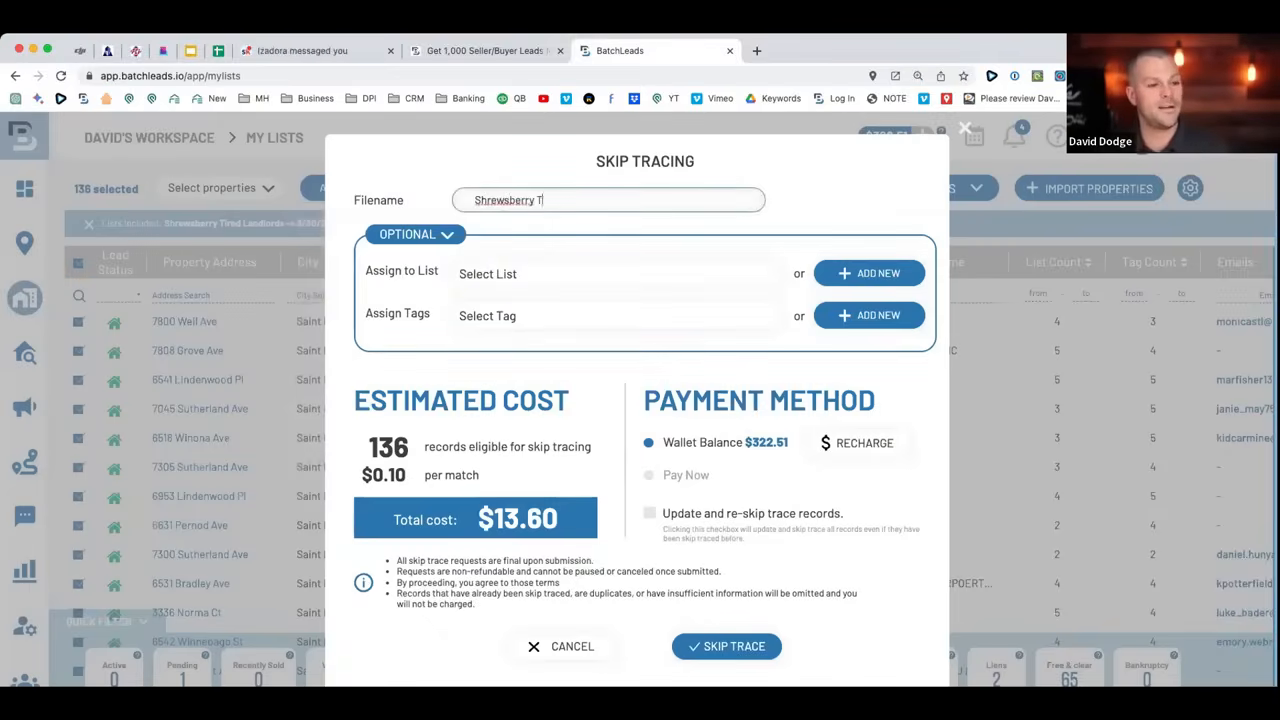
{"action": "type", "text": "ired Landlords - 3/30/23"}
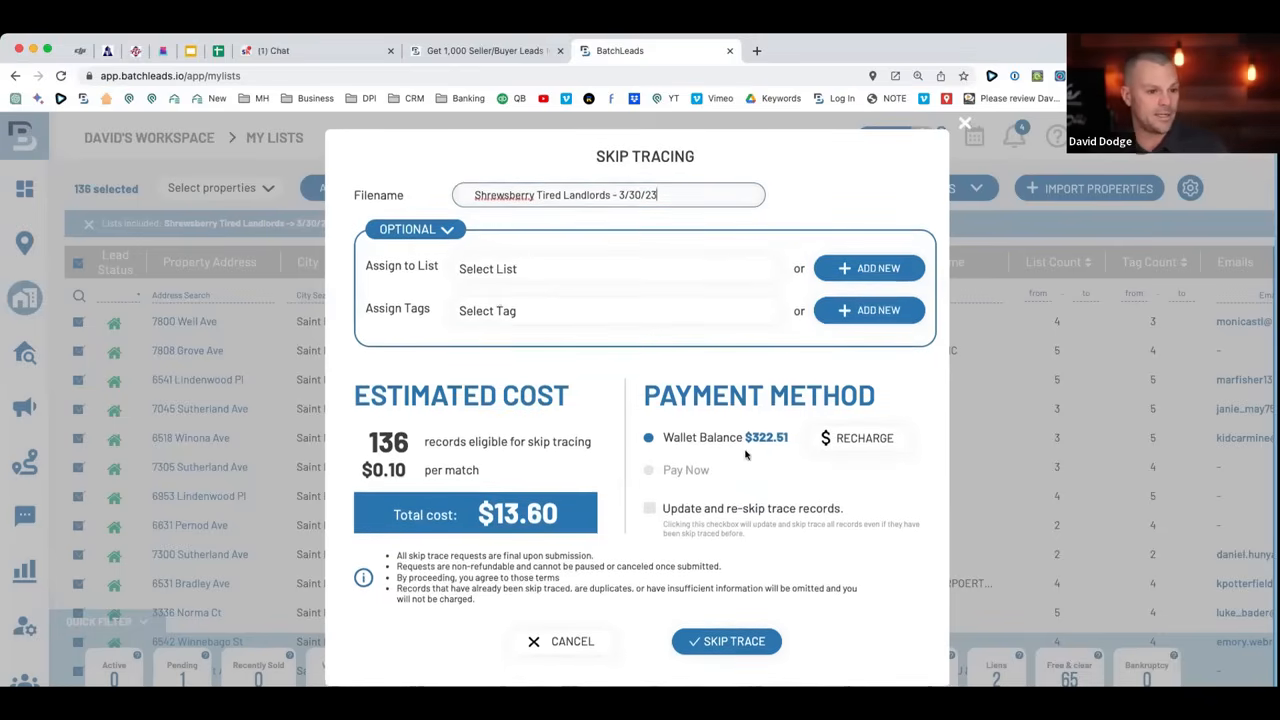
{"action": "left_click", "coordinate": [735, 641]}
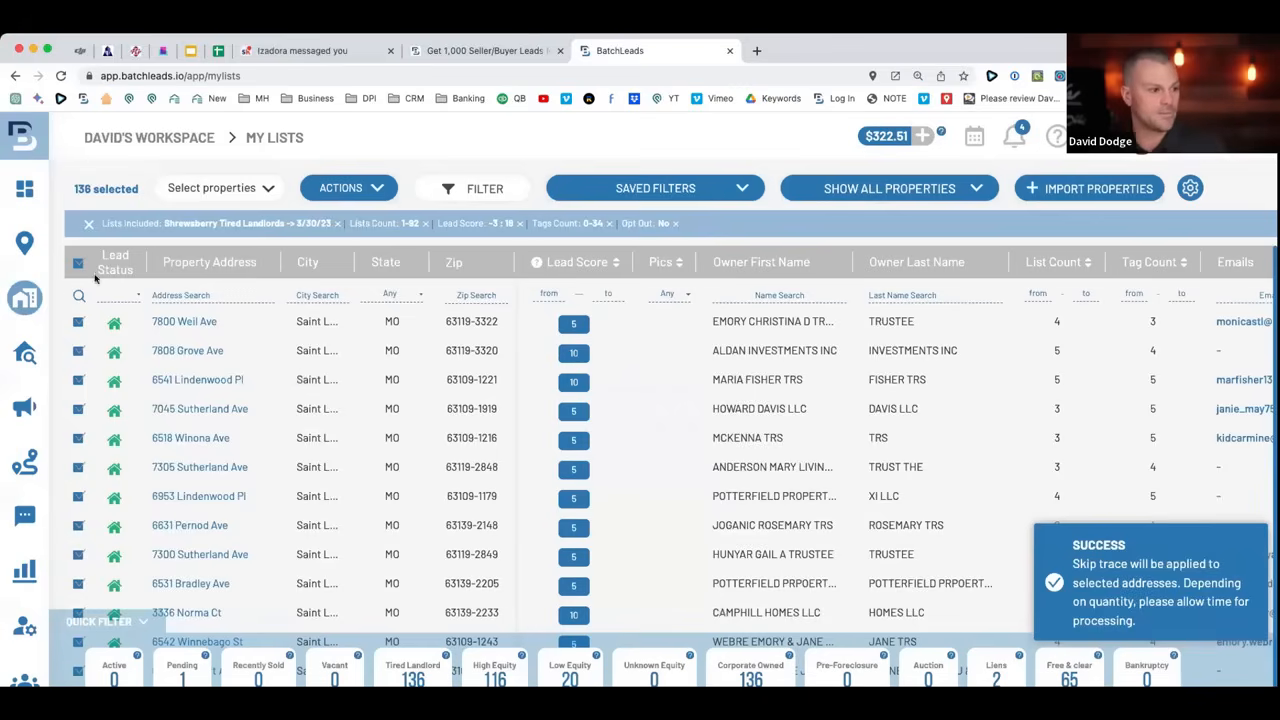
Return to the skip tracing history and highlight the new trace's 136 records and the Vacants file's $7.40 savings.
{"action": "left_click", "coordinate": [60, 351]}
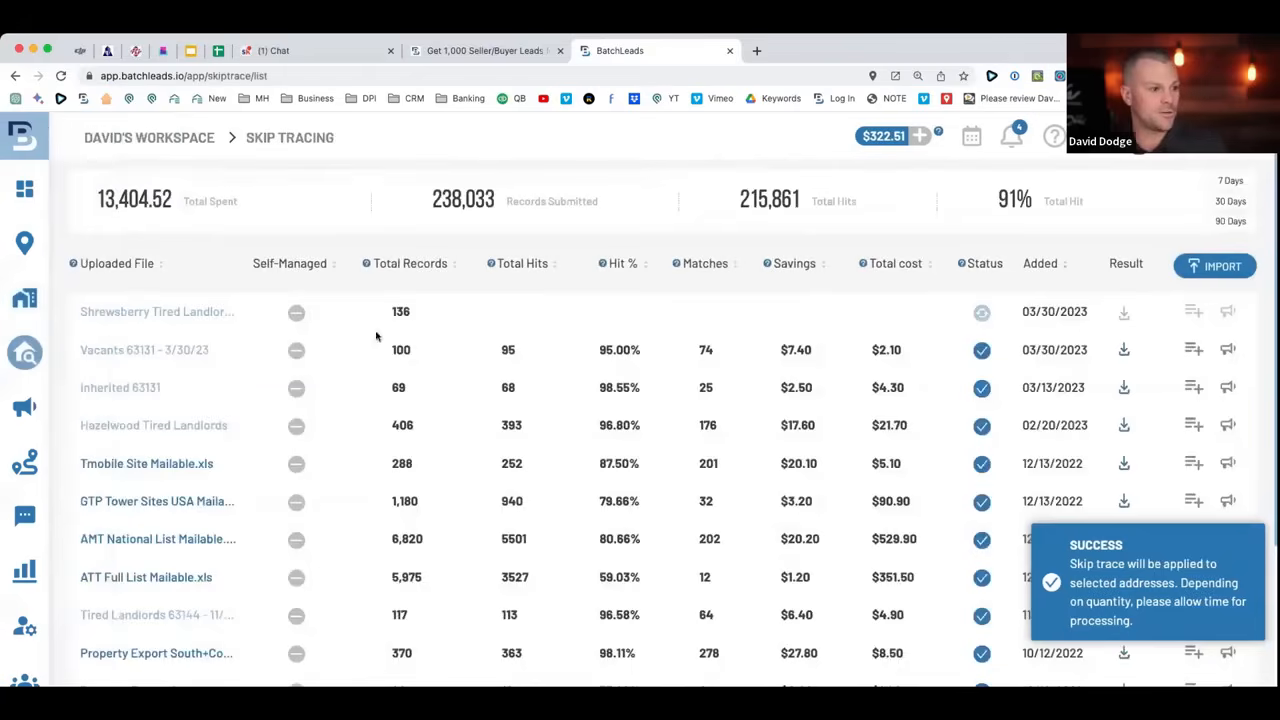
{"action": "mouse_move", "coordinate": [979, 319]}
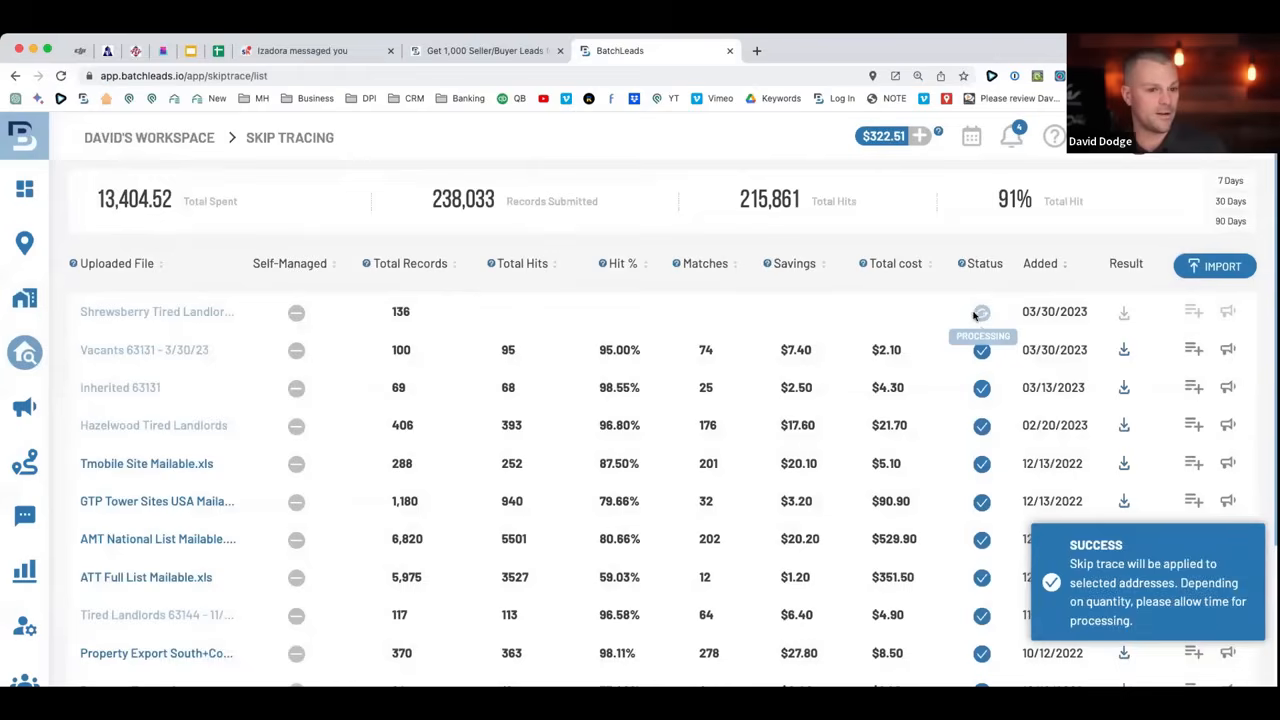
{"action": "left_click_drag", "start_coordinate": [414, 313], "coordinate": [361, 313]}
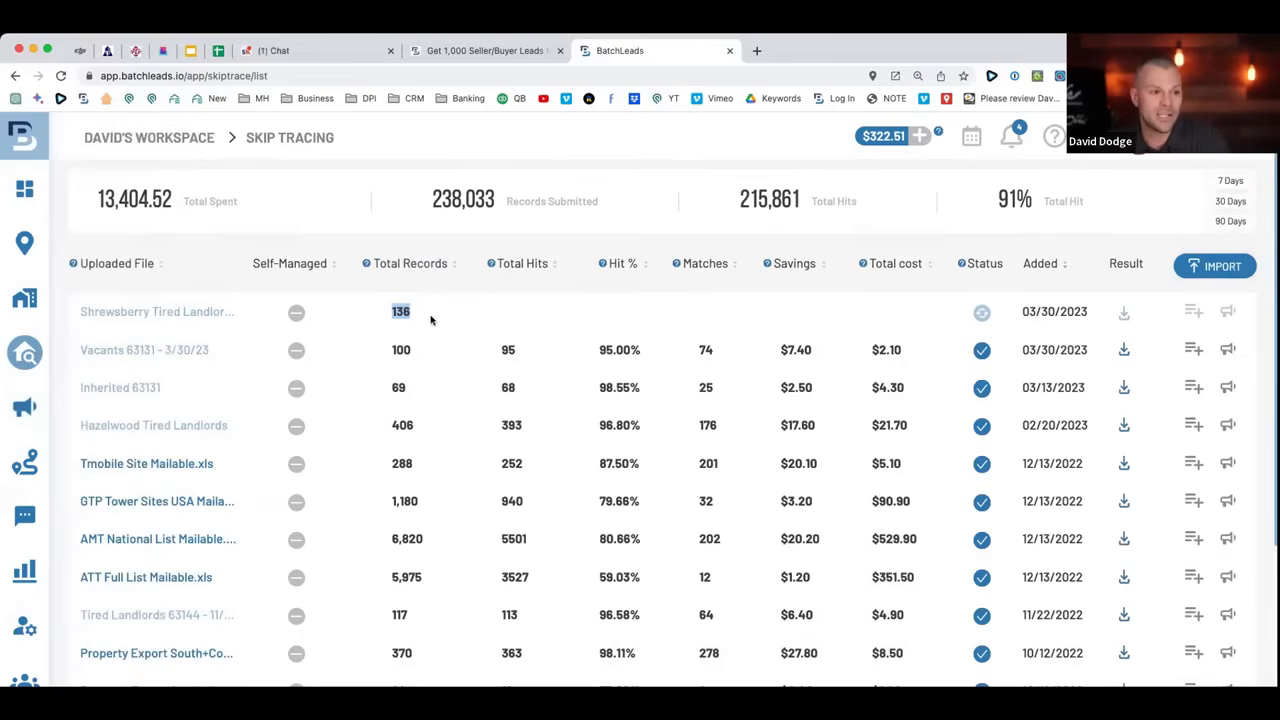
{"action": "left_click_drag", "start_coordinate": [820, 350], "coordinate": [779, 350]}
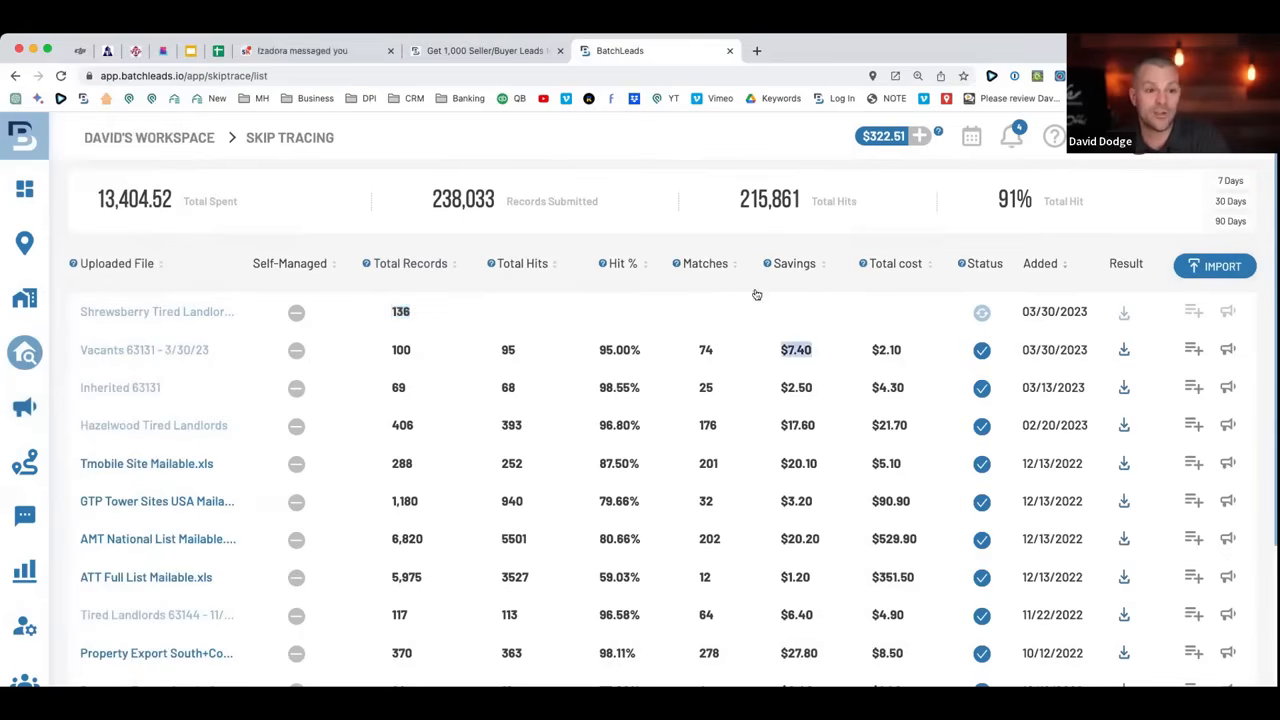
Sort the trace history by matches, then by uploaded file name, before moving to the Inbox.
{"action": "left_click", "coordinate": [670, 276]}
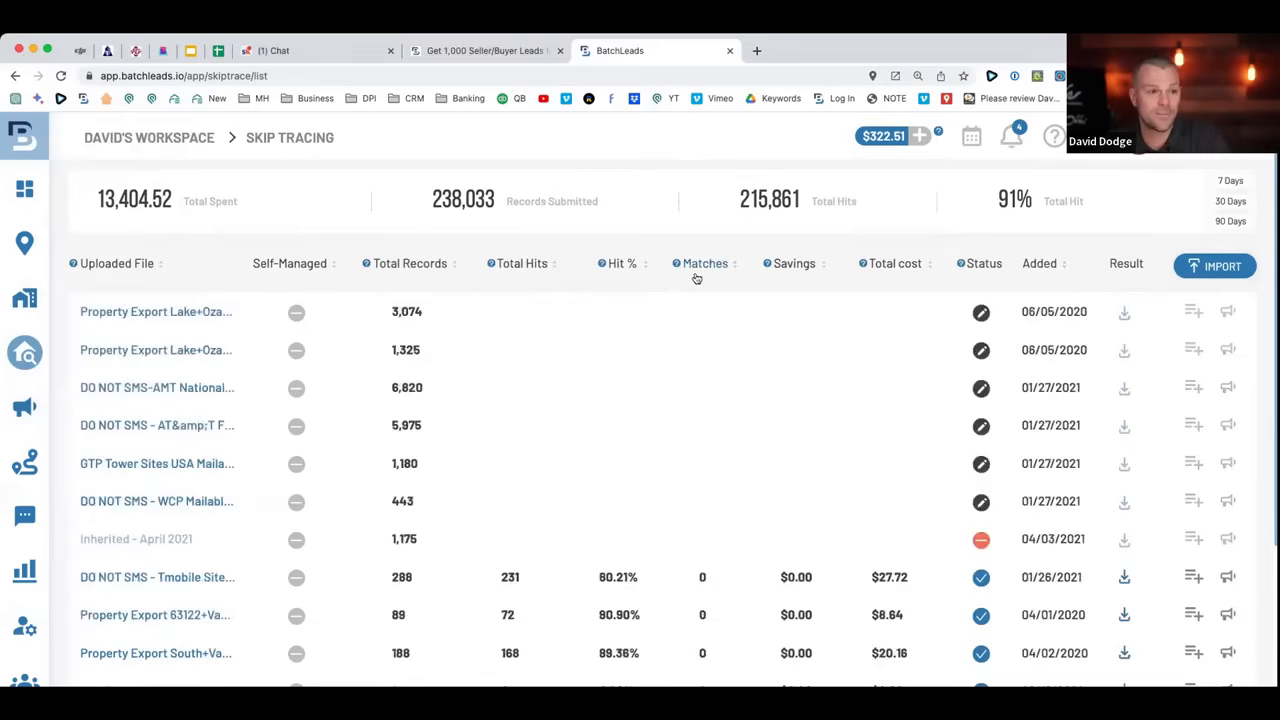
{"action": "left_click", "coordinate": [137, 265]}
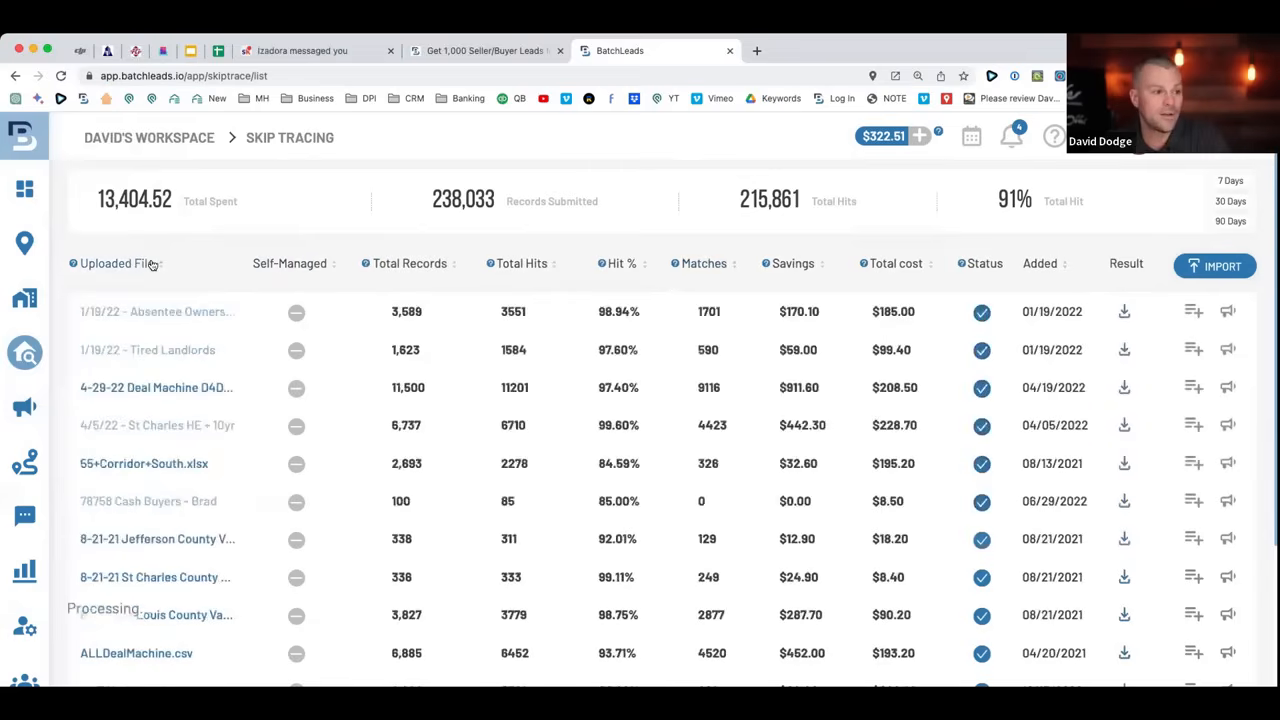
{"action": "mouse_move", "coordinate": [25, 298]}
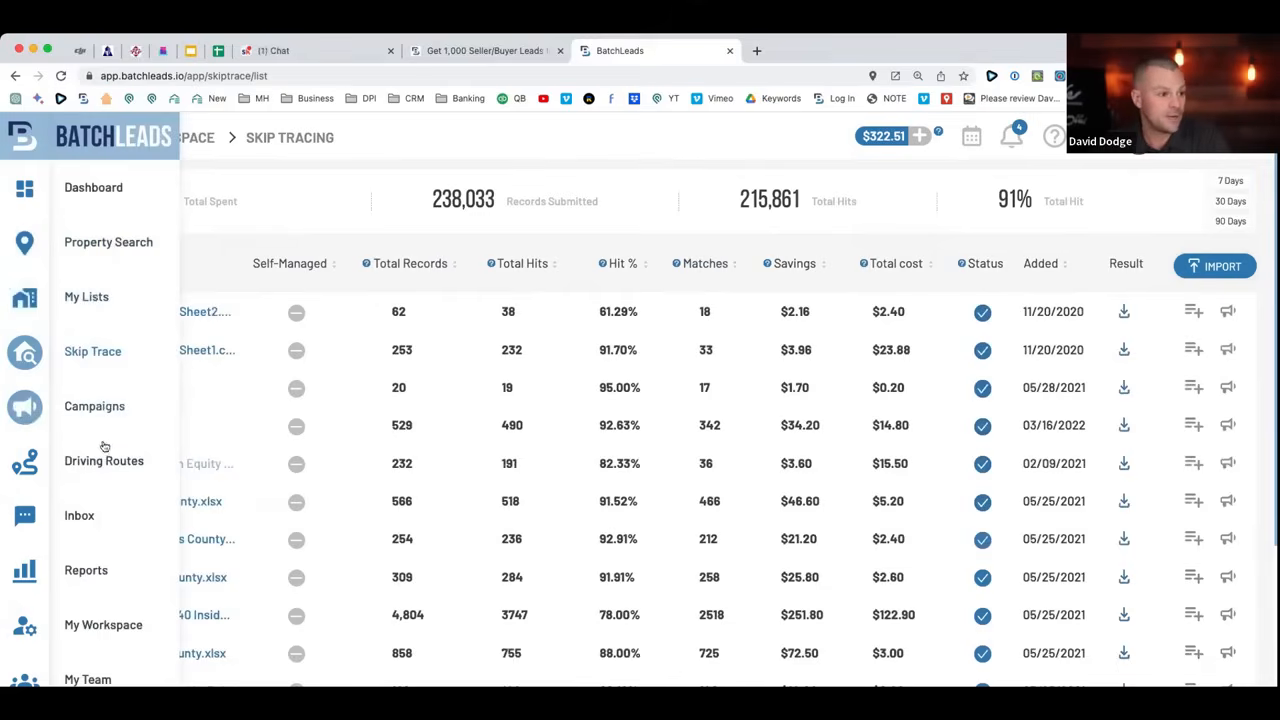
{"action": "left_click", "coordinate": [90, 515]}
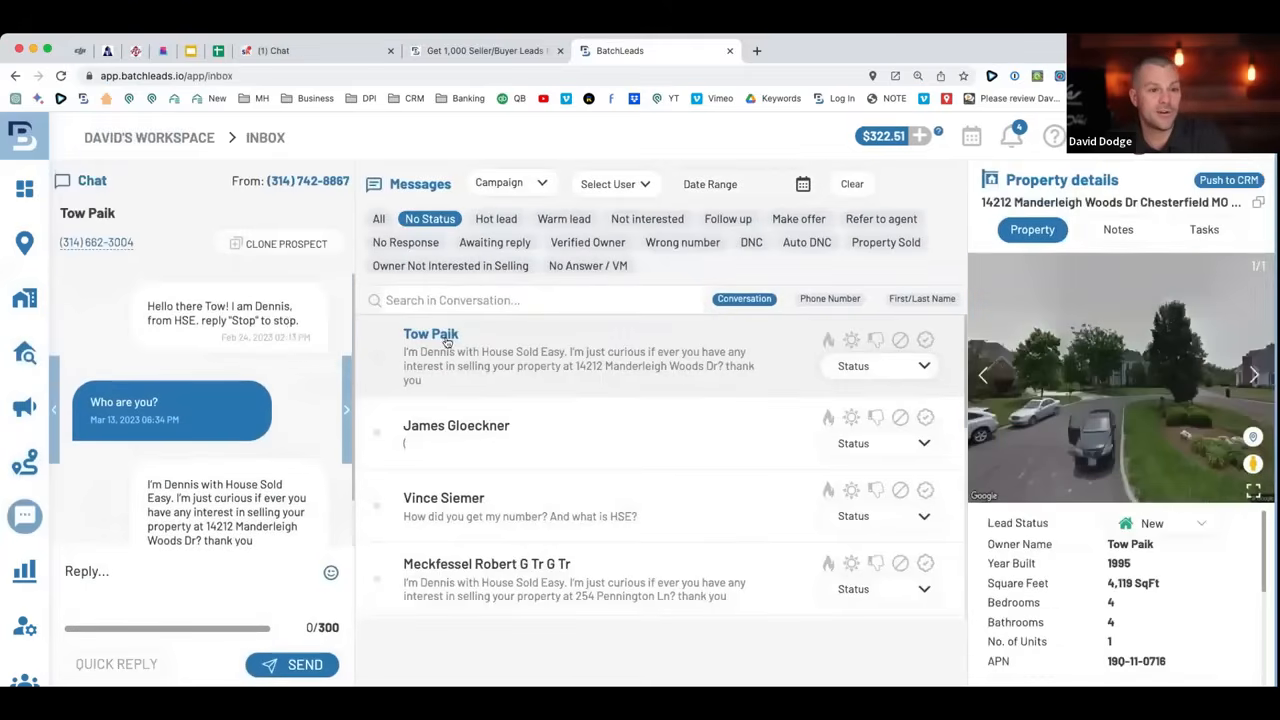
Filter Inbox conversations by Hot lead, Warm lead, Not interested and DNC, then return to All.
{"action": "scroll", "coordinate": [442, 342], "scroll_direction": "down", "scroll_amount": 6}
{"action": "scroll", "coordinate": [442, 342], "scroll_direction": "up", "scroll_amount": 5}
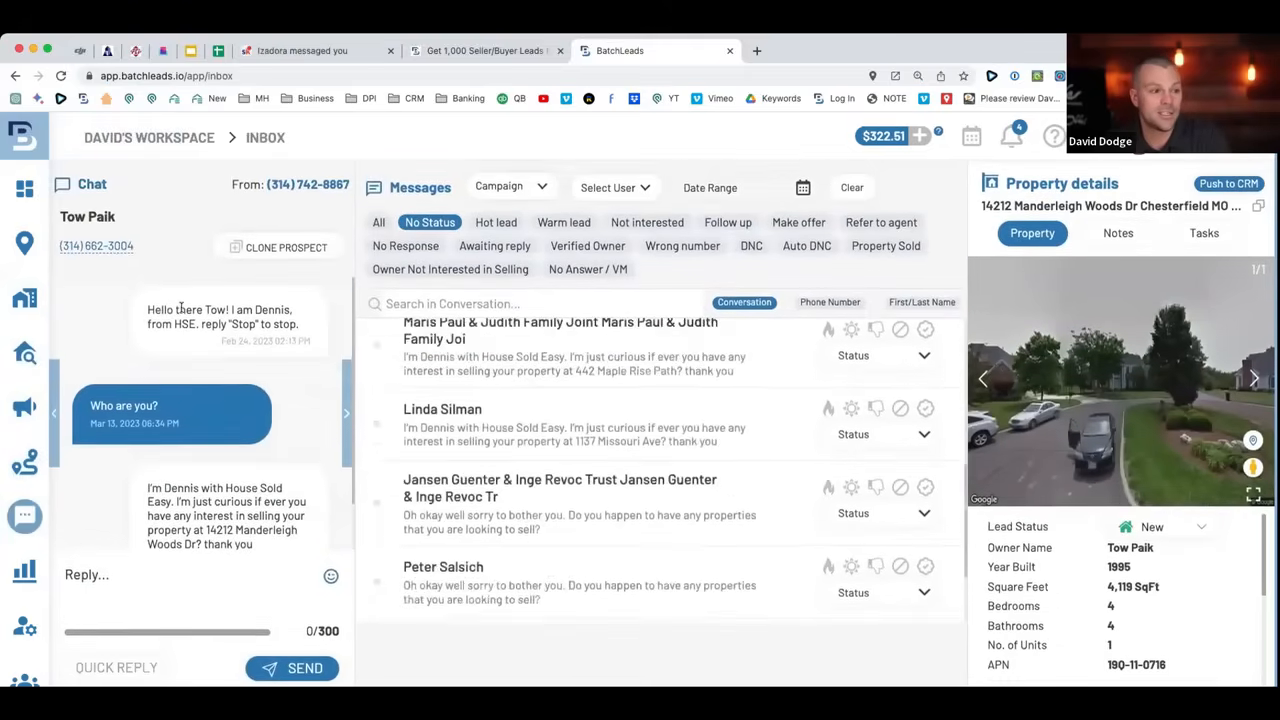
{"action": "left_click", "coordinate": [379, 238]}
{"action": "left_click", "coordinate": [515, 220]}
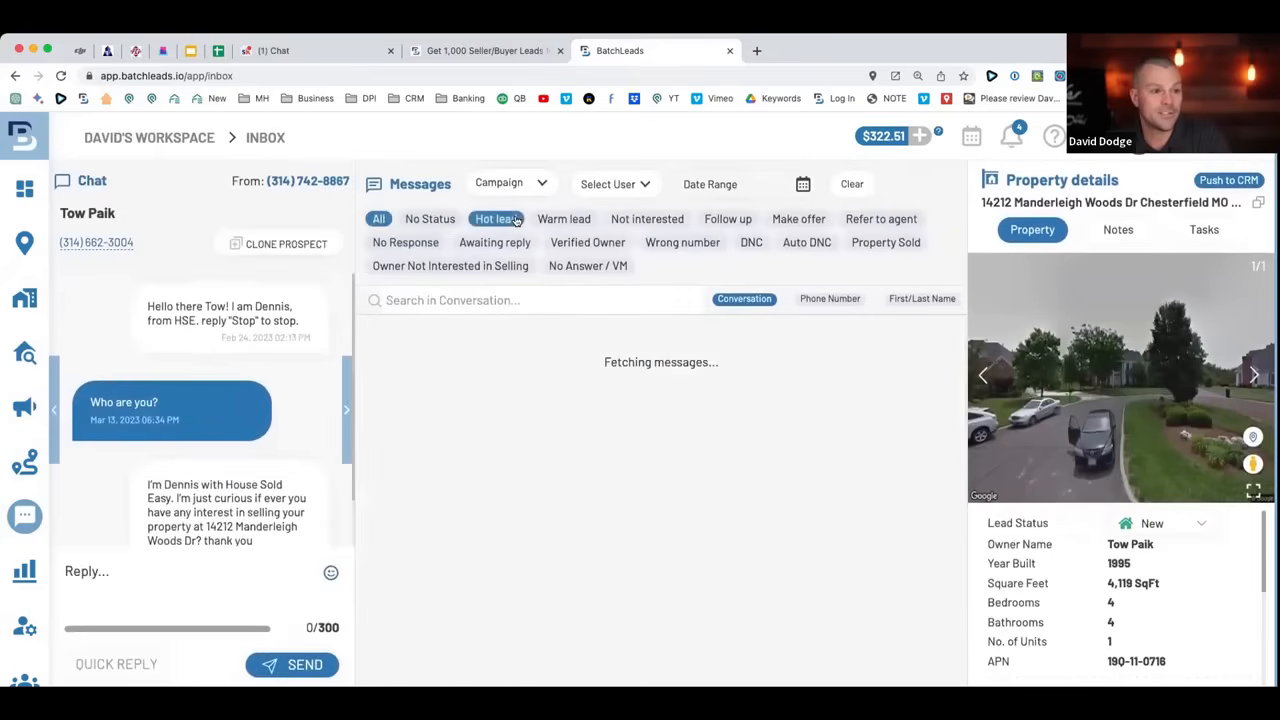
{"action": "left_click", "coordinate": [556, 222]}
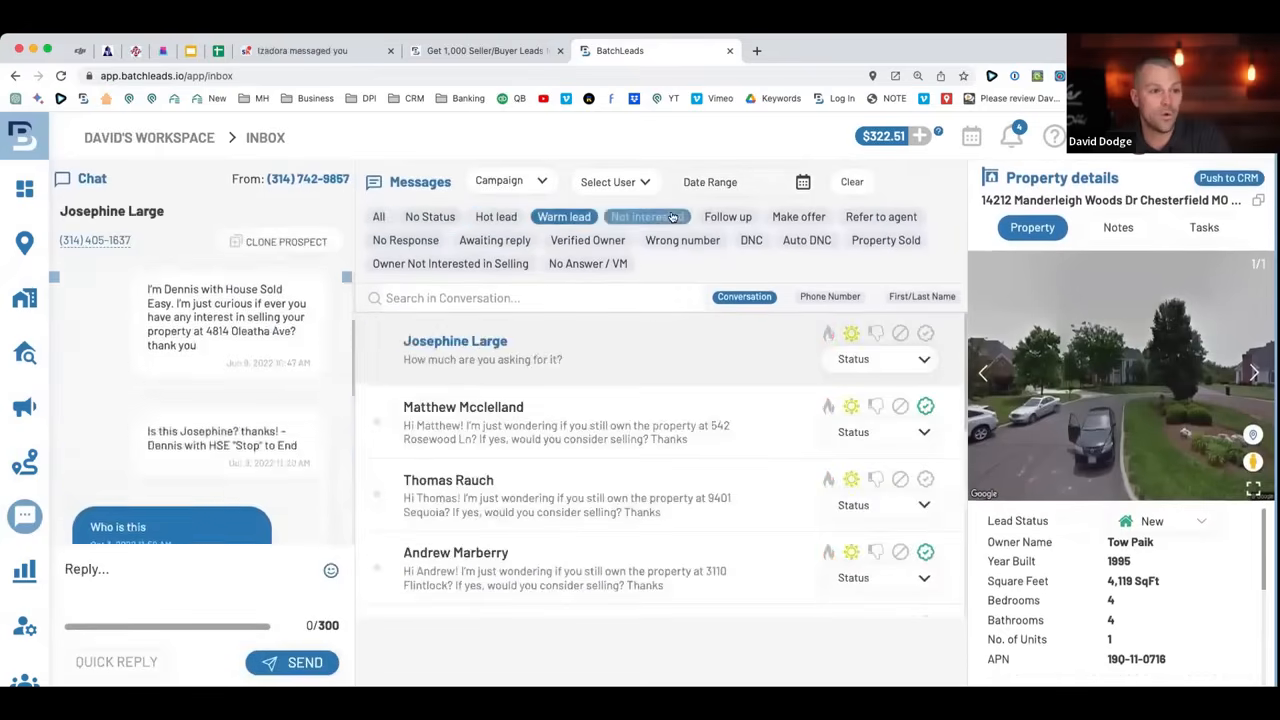
{"action": "left_click", "coordinate": [647, 217]}
{"action": "left_click", "coordinate": [750, 240]}
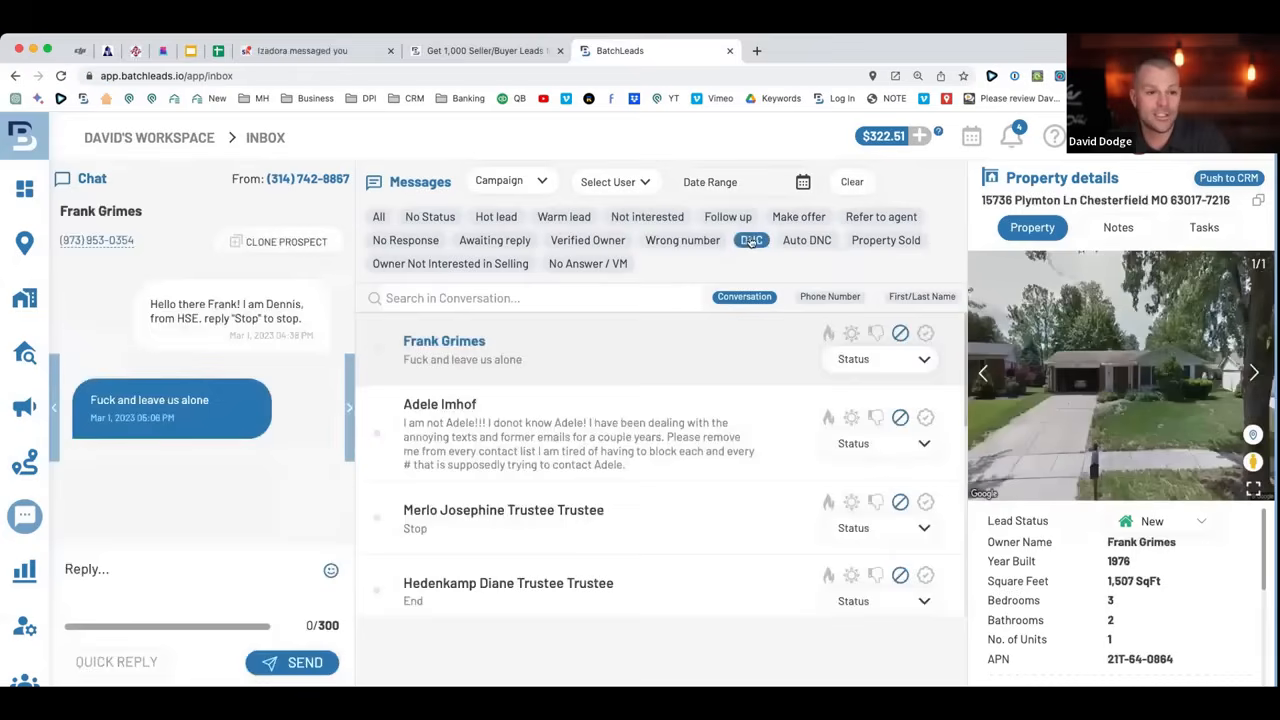
{"action": "left_click", "coordinate": [379, 217]}
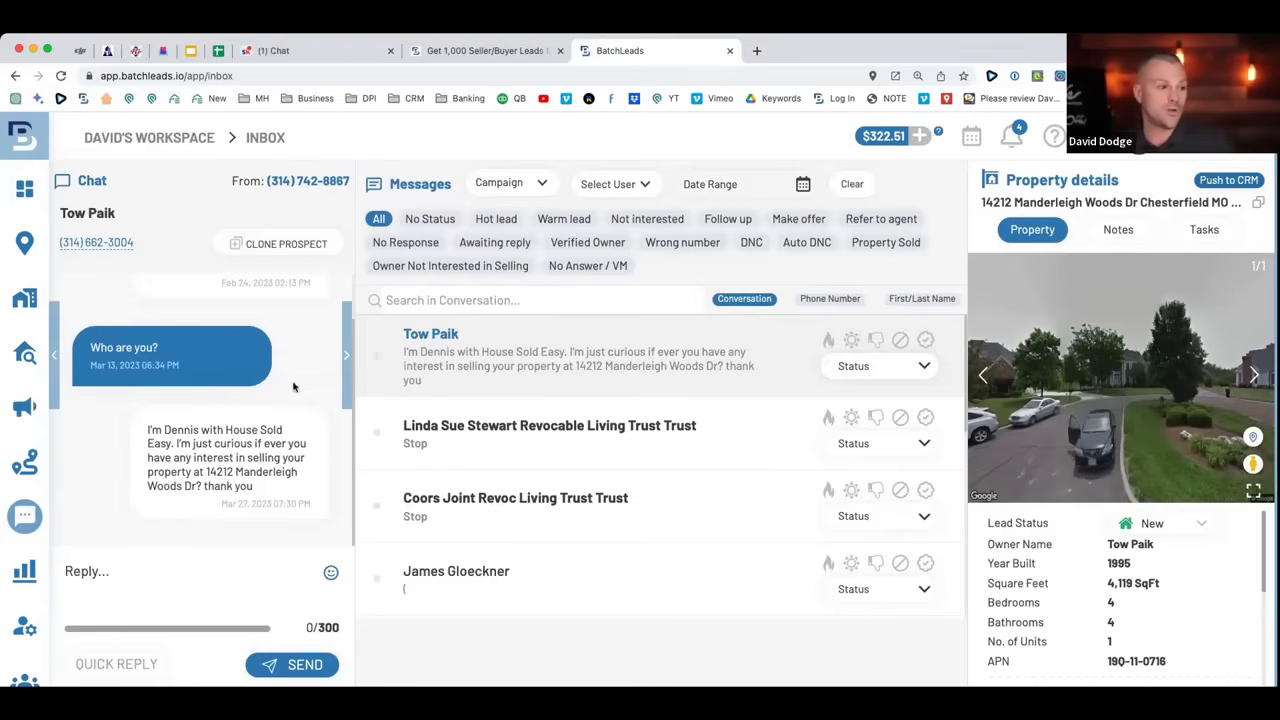
{"action": "left_click", "coordinate": [126, 664]}
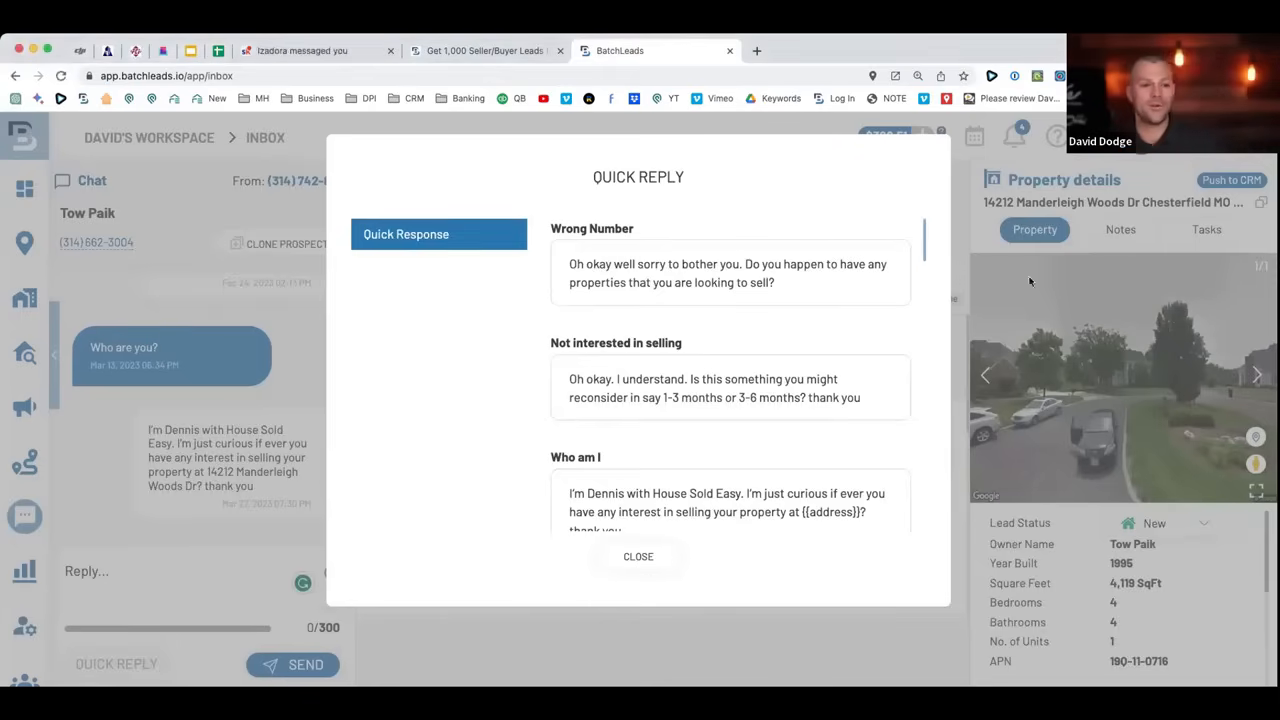
{"action": "scroll", "coordinate": [730, 345], "scroll_direction": "down", "scroll_amount": 4}
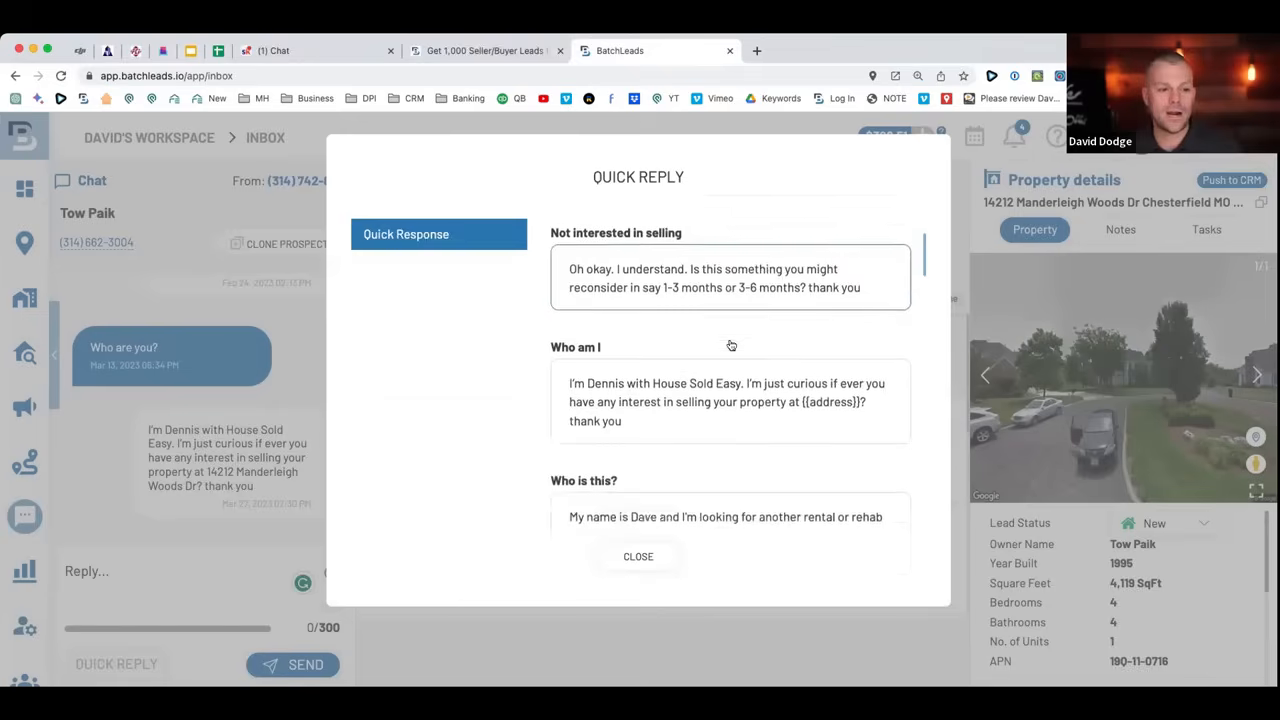
{"action": "scroll", "coordinate": [735, 344], "scroll_direction": "down", "scroll_amount": 6}
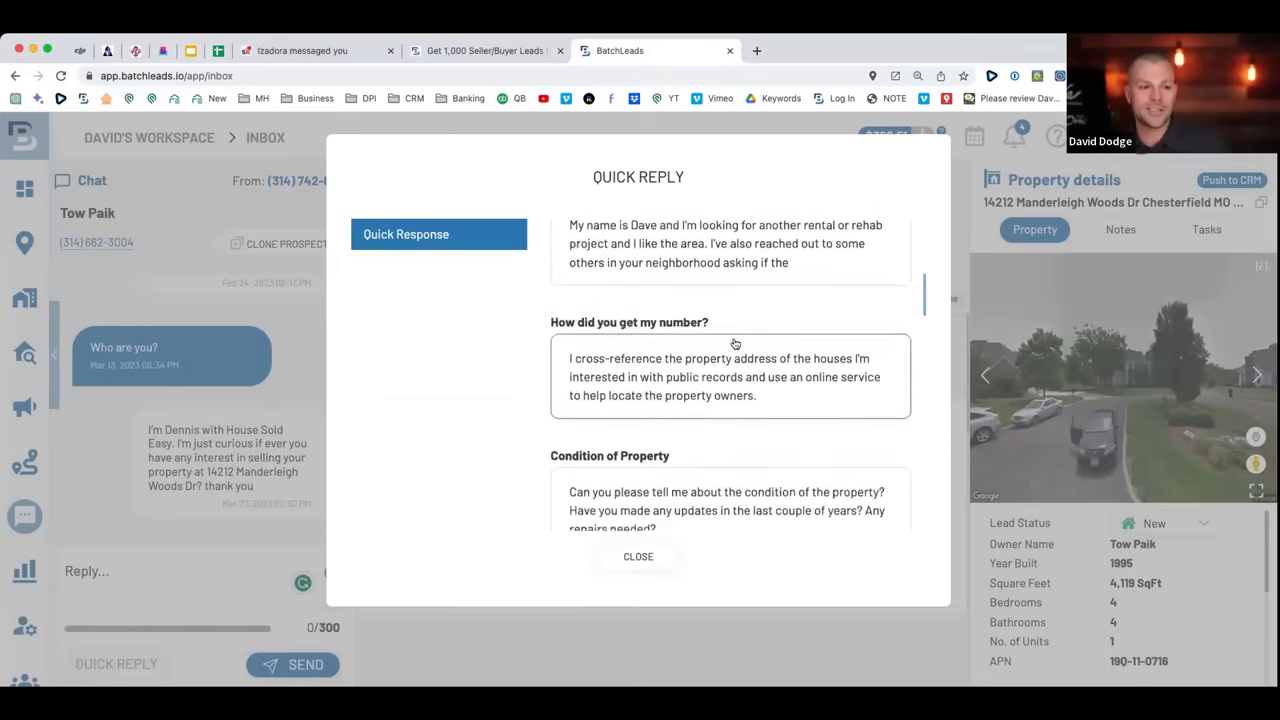
{"action": "scroll", "coordinate": [735, 344], "scroll_direction": "down", "scroll_amount": 2}
{"action": "scroll", "coordinate": [733, 344], "scroll_direction": "up", "scroll_amount": 7}
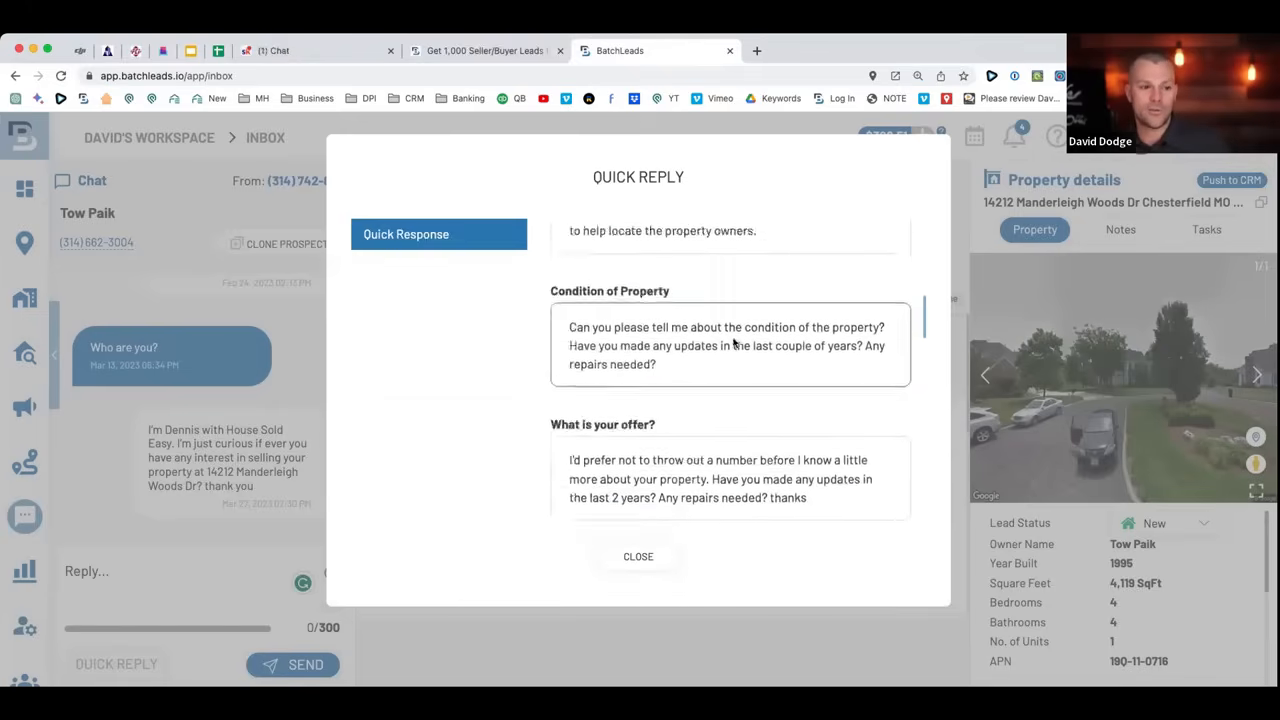
{"action": "scroll", "coordinate": [732, 343], "scroll_direction": "up", "scroll_amount": 4}
{"action": "scroll", "coordinate": [732, 344], "scroll_direction": "down", "scroll_amount": 10}
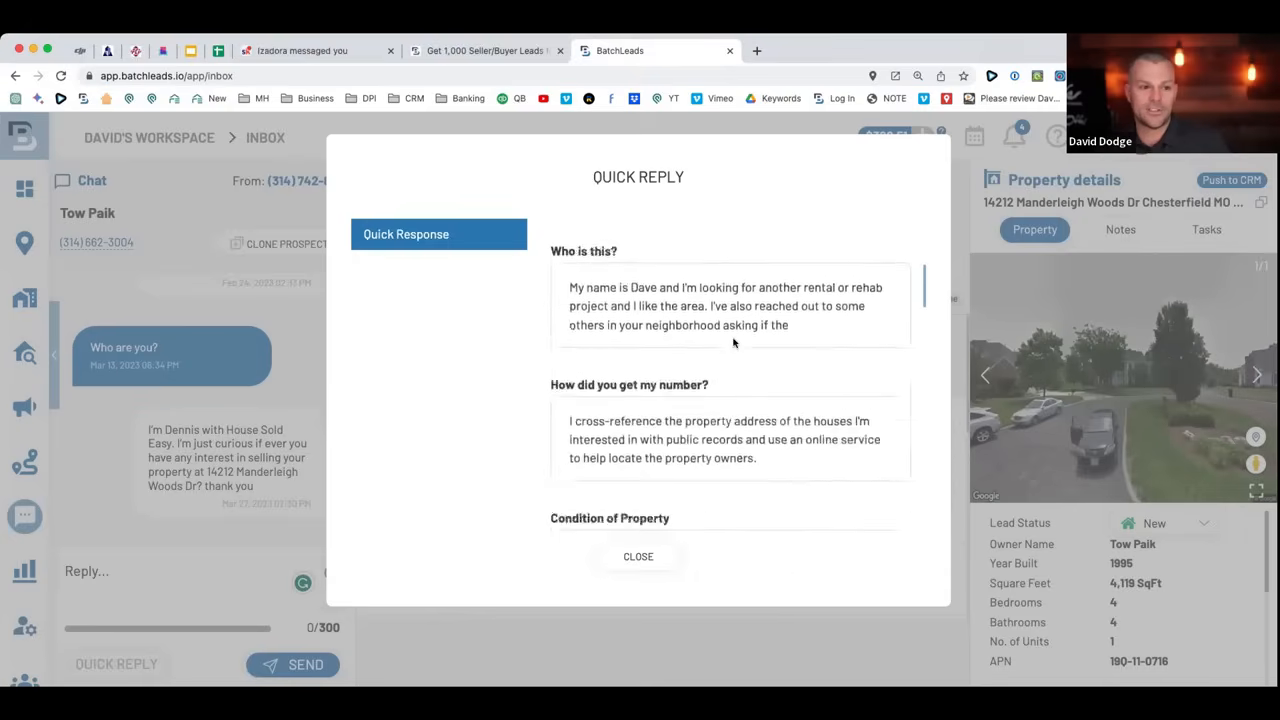
{"action": "scroll", "coordinate": [732, 344], "scroll_direction": "down", "scroll_amount": 12}
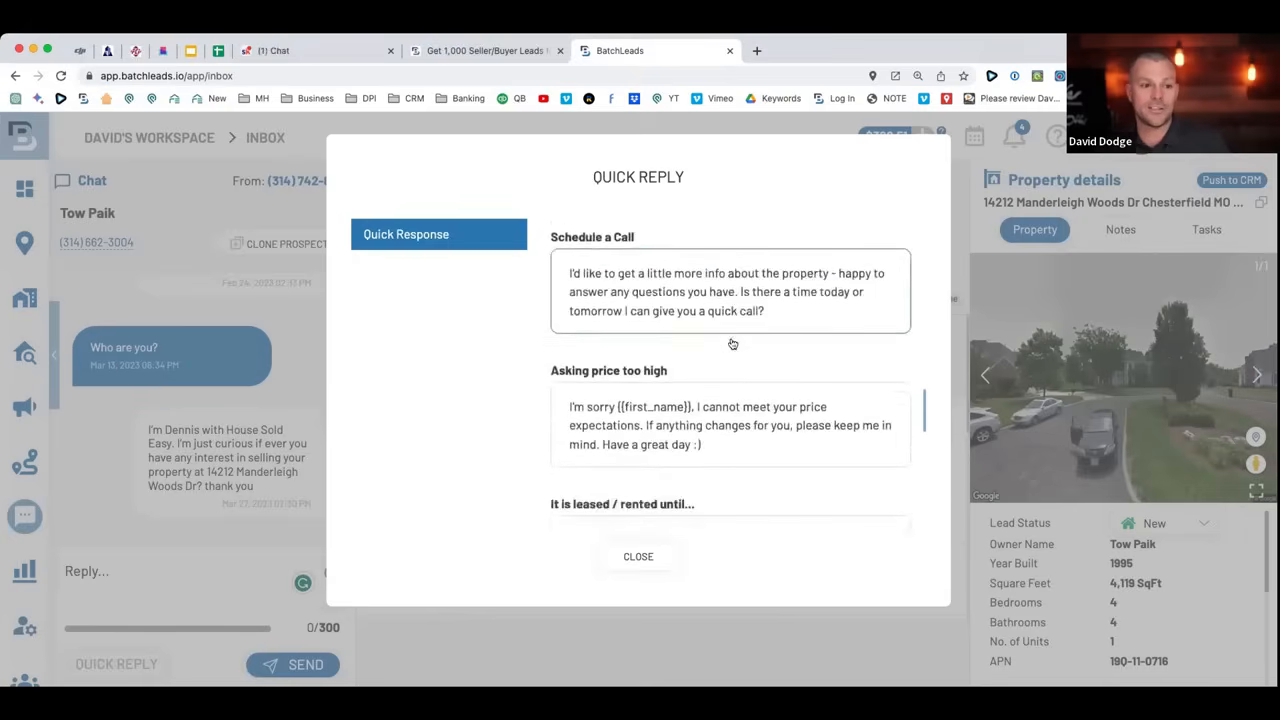
{"action": "scroll", "coordinate": [732, 344], "scroll_direction": "down", "scroll_amount": 6}
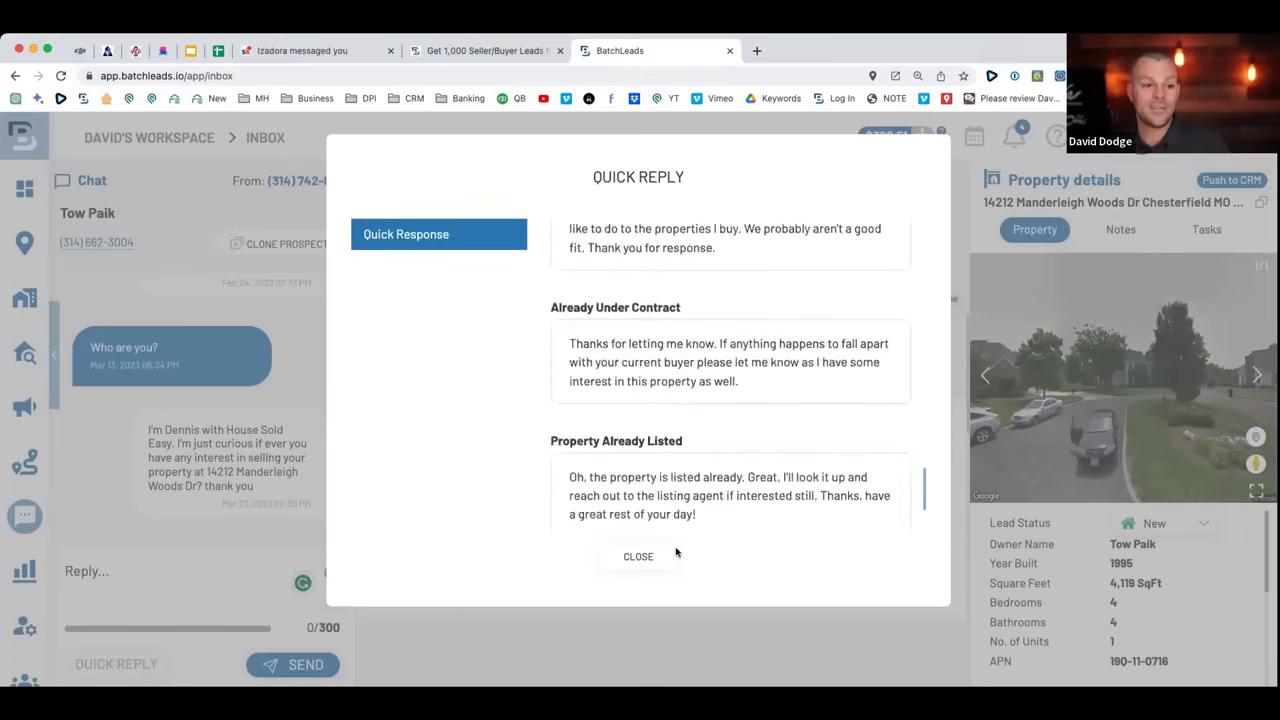
{"action": "left_click", "coordinate": [660, 556]}
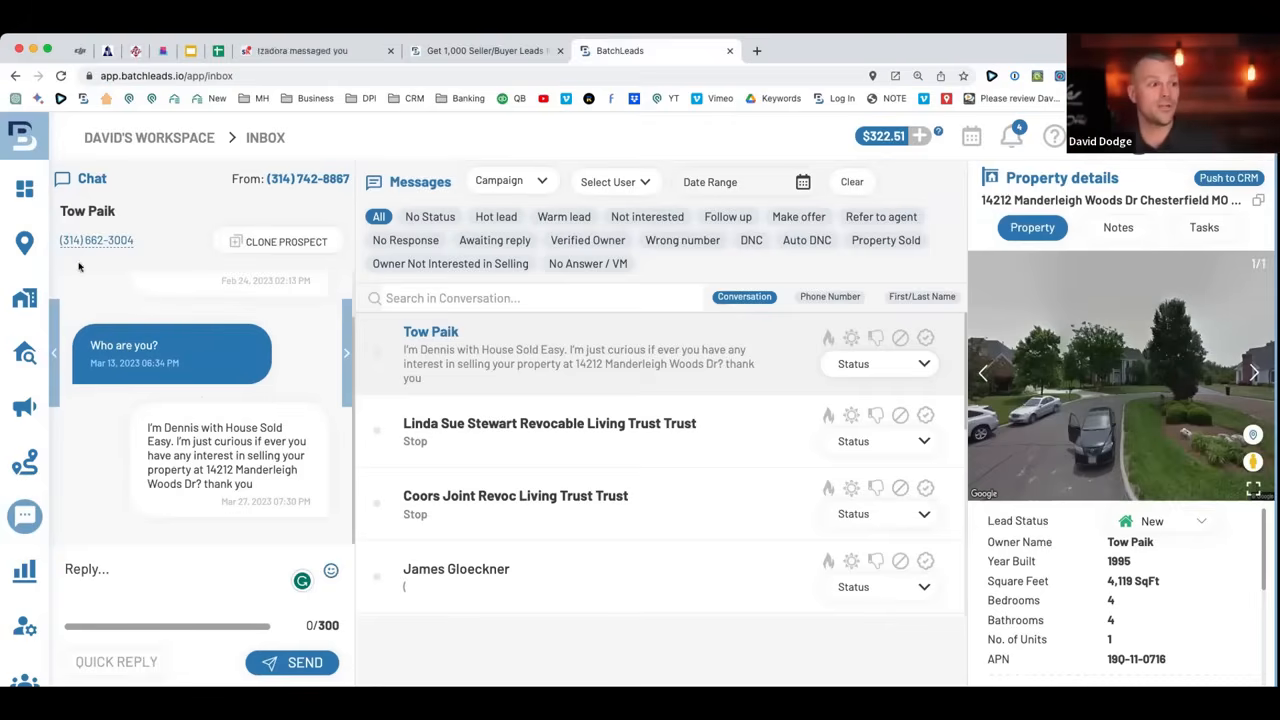
{"action": "left_click", "coordinate": [45, 352]}
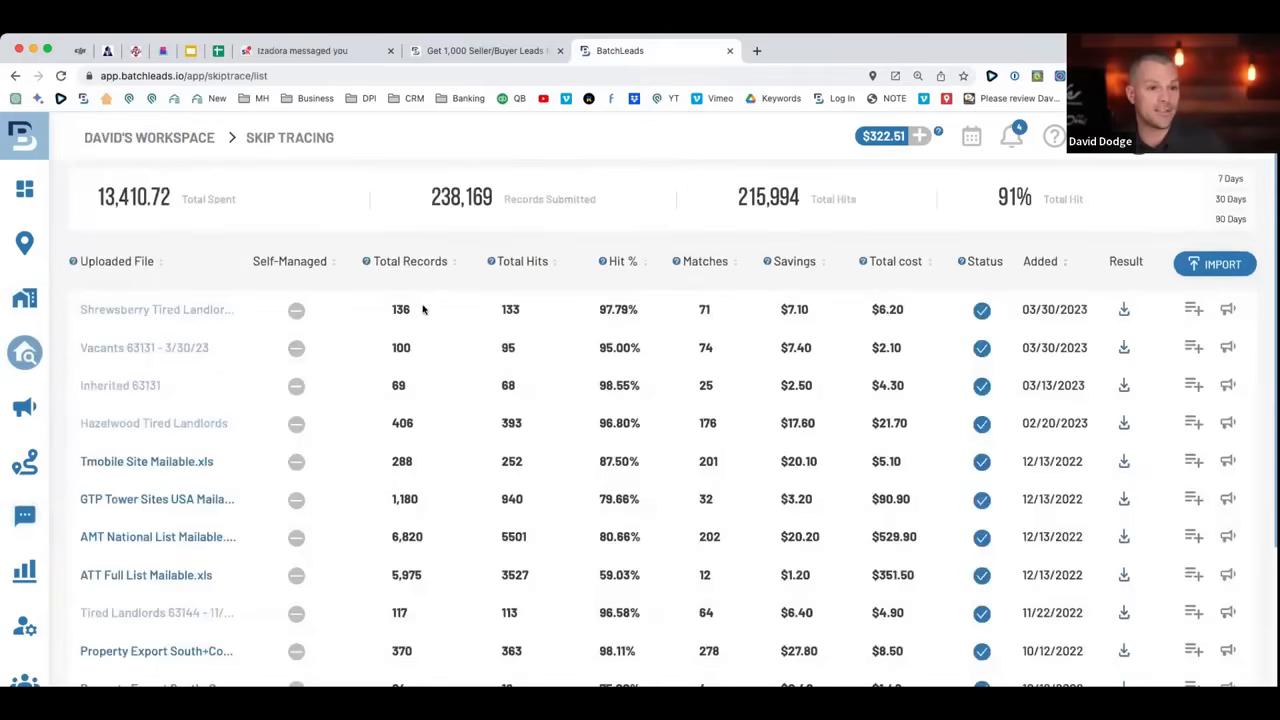
Highlight the trace's 136 records, 133 hits, 97.79% hit rate, 71 matches, $7.10 savings and $6.20 cost.
{"action": "left_click_drag", "start_coordinate": [422, 309], "coordinate": [362, 309]}
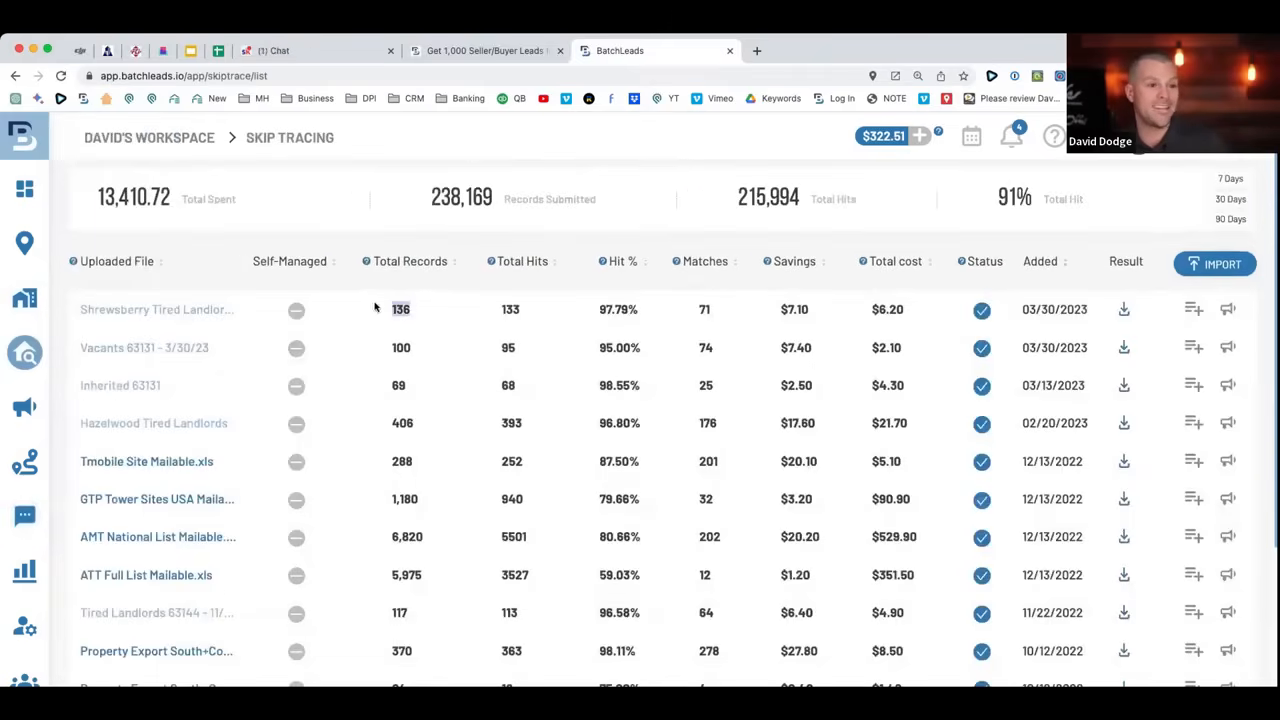
{"action": "left_click_drag", "start_coordinate": [535, 309], "coordinate": [486, 314]}
{"action": "left_click_drag", "start_coordinate": [644, 315], "coordinate": [587, 314]}
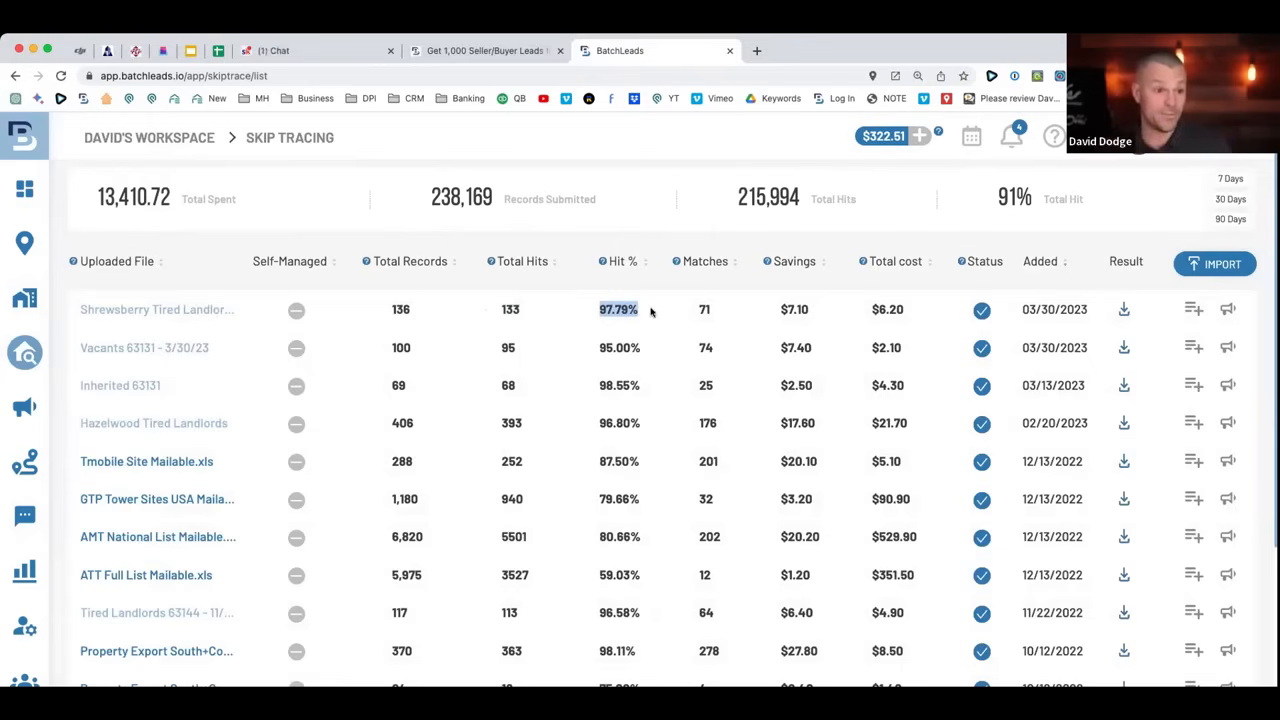
{"action": "left_click_drag", "start_coordinate": [718, 309], "coordinate": [677, 310]}
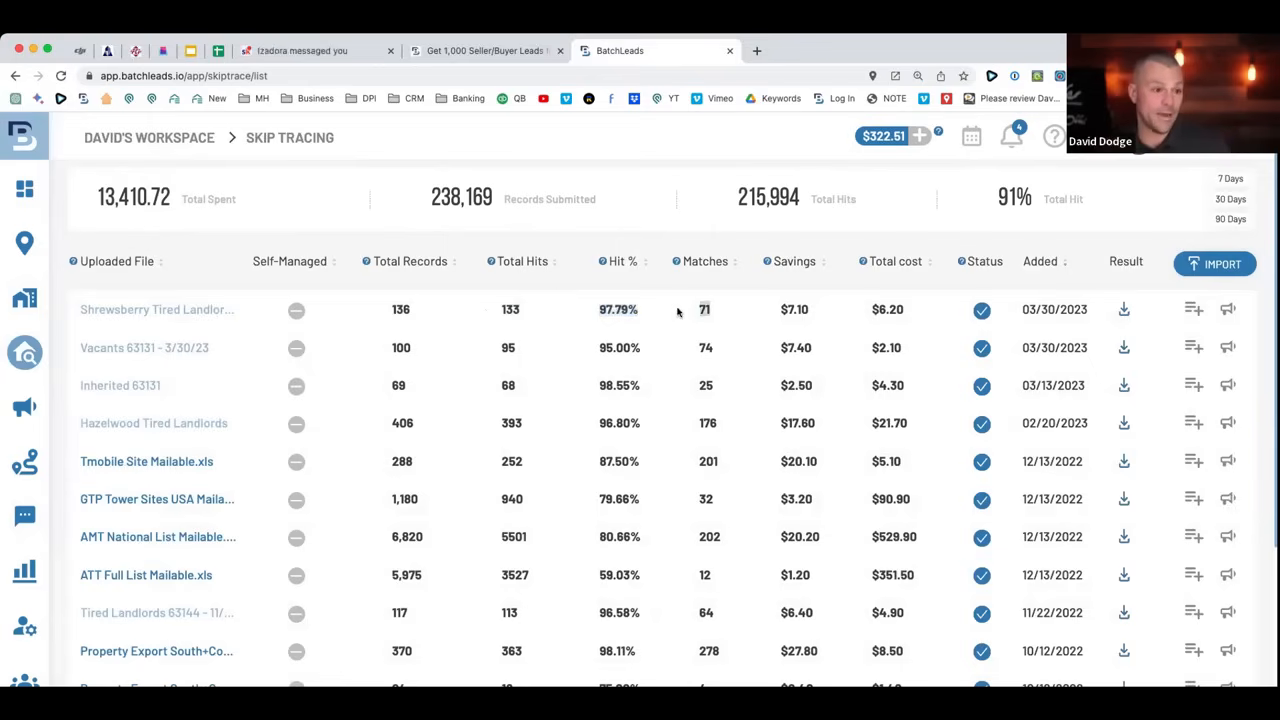
{"action": "left_click_drag", "start_coordinate": [423, 317], "coordinate": [345, 317]}
{"action": "left_click_drag", "start_coordinate": [818, 312], "coordinate": [772, 302]}
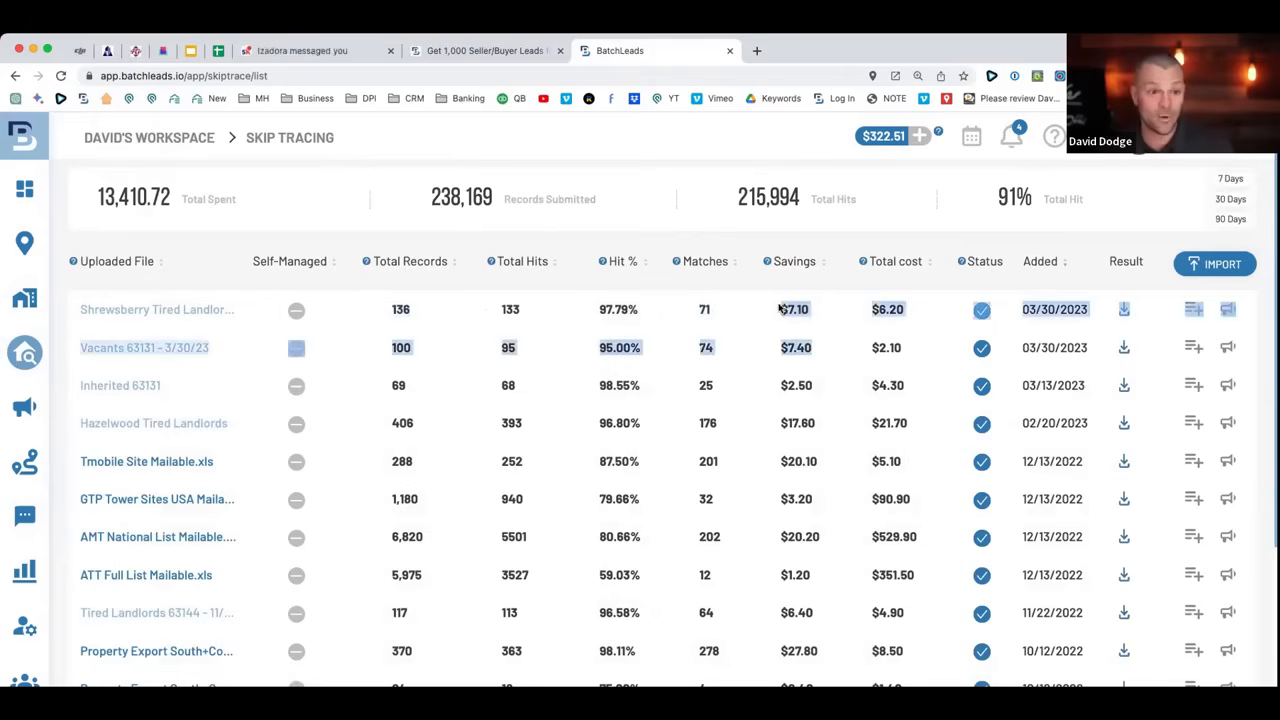
{"action": "left_click", "coordinate": [781, 309]}
{"action": "left_click_drag", "start_coordinate": [919, 357], "coordinate": [868, 304]}
{"action": "left_click", "coordinate": [857, 302]}
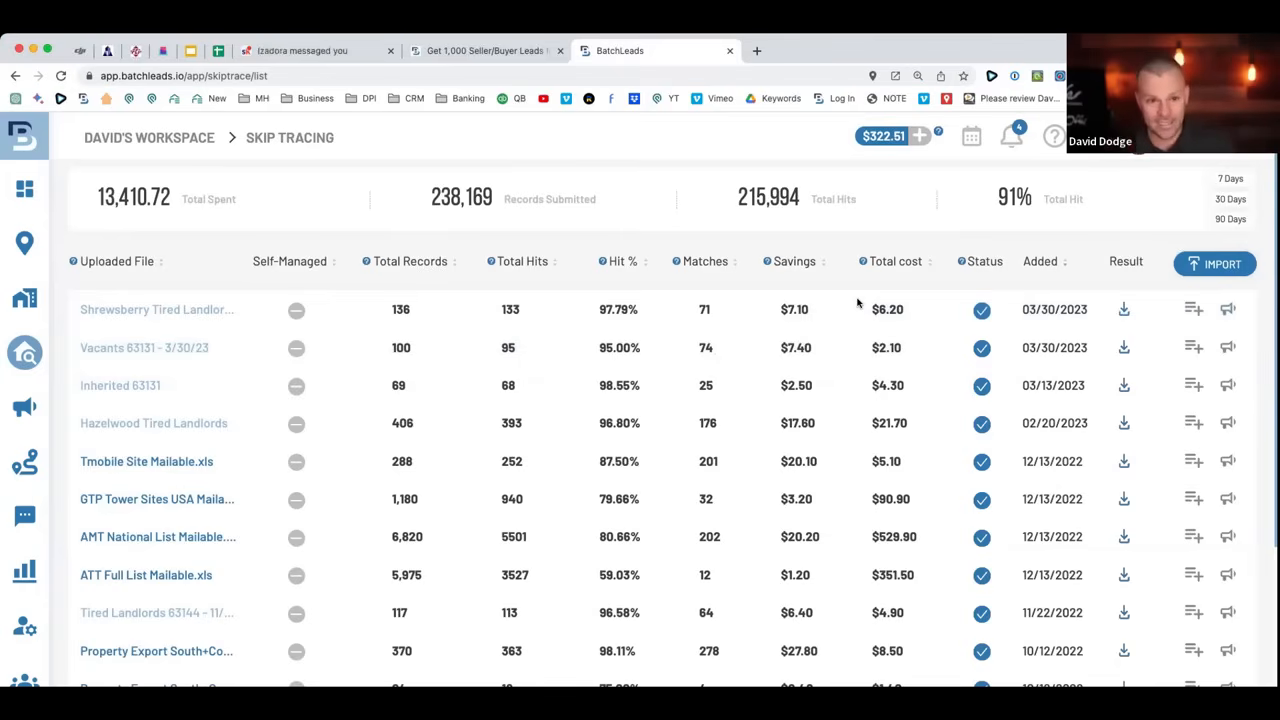
{"action": "left_click", "coordinate": [1229, 347]}
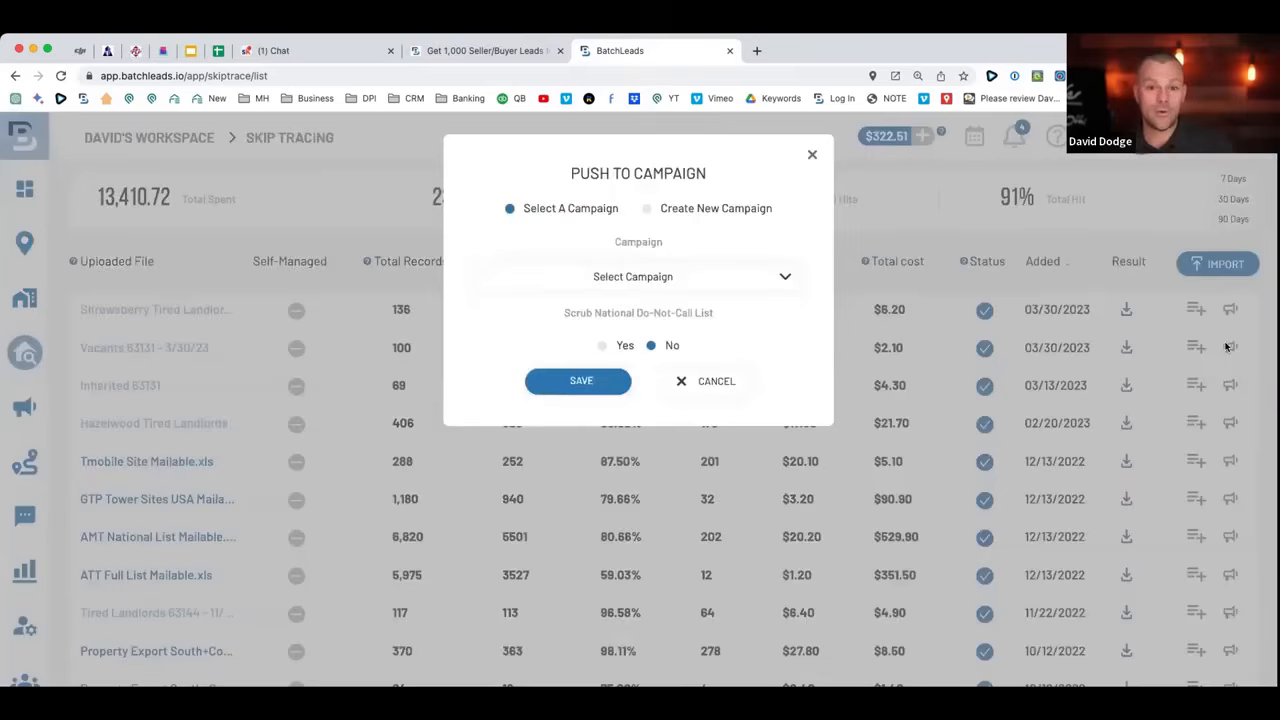
{"action": "left_click", "coordinate": [647, 209]}
{"action": "scroll", "coordinate": [671, 433], "scroll_direction": "down", "scroll_amount": 5}
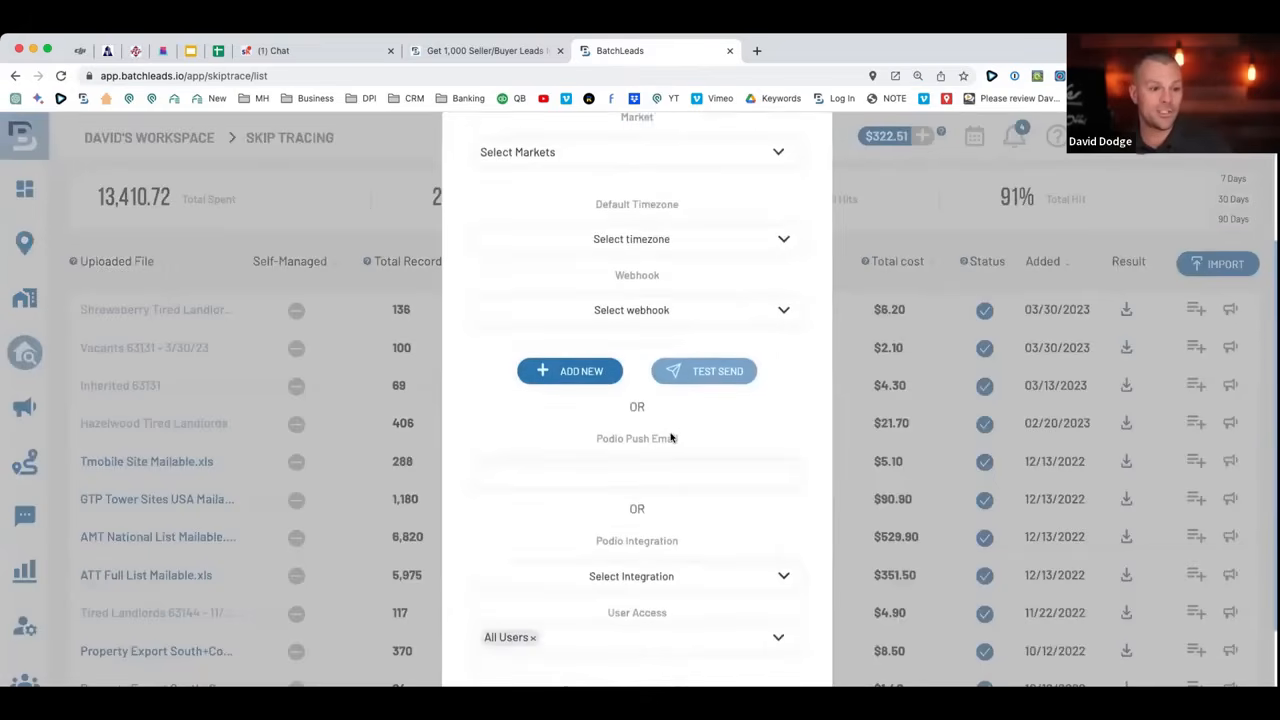
{"action": "scroll", "coordinate": [675, 428], "scroll_direction": "up", "scroll_amount": 5}
{"action": "left_click", "coordinate": [810, 151]}
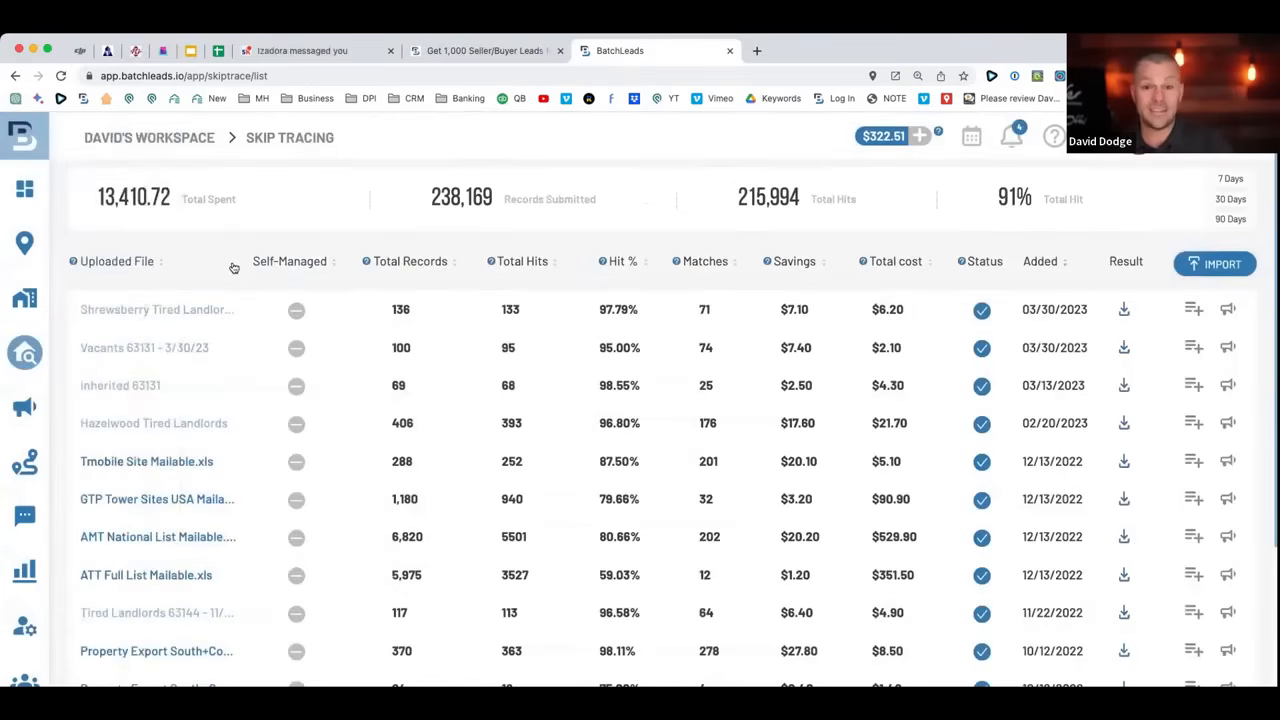
{"action": "scroll", "coordinate": [106, 277], "scroll_direction": "up", "scroll_amount": 1}
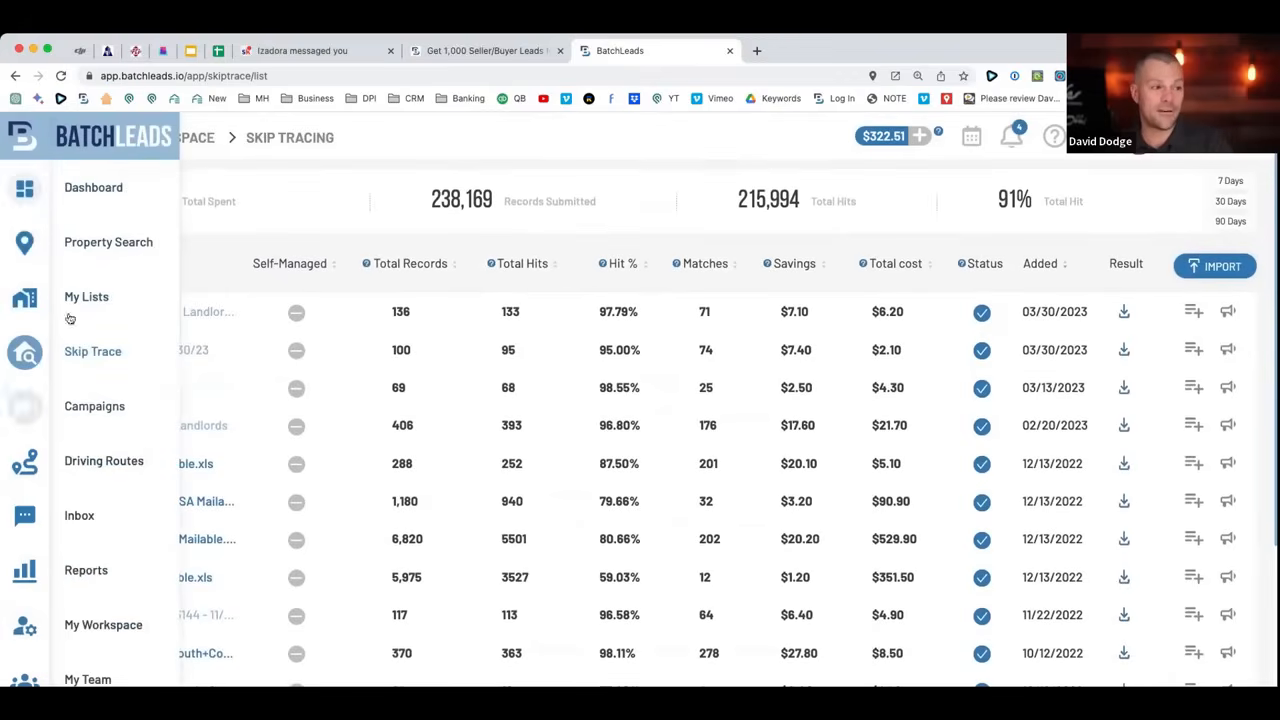
Go back to the Property Search map, view the recent location searches, then dismiss the list.
{"action": "left_click", "coordinate": [77, 242]}
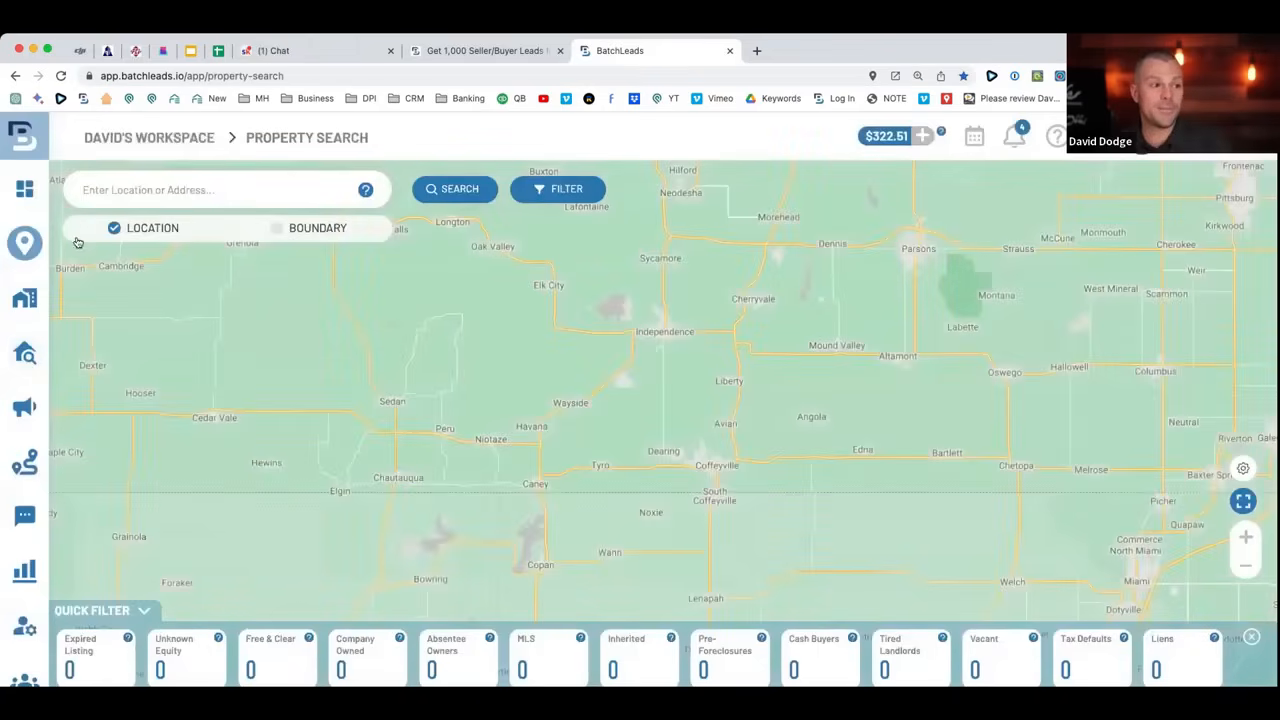
{"action": "left_click", "coordinate": [144, 189]}
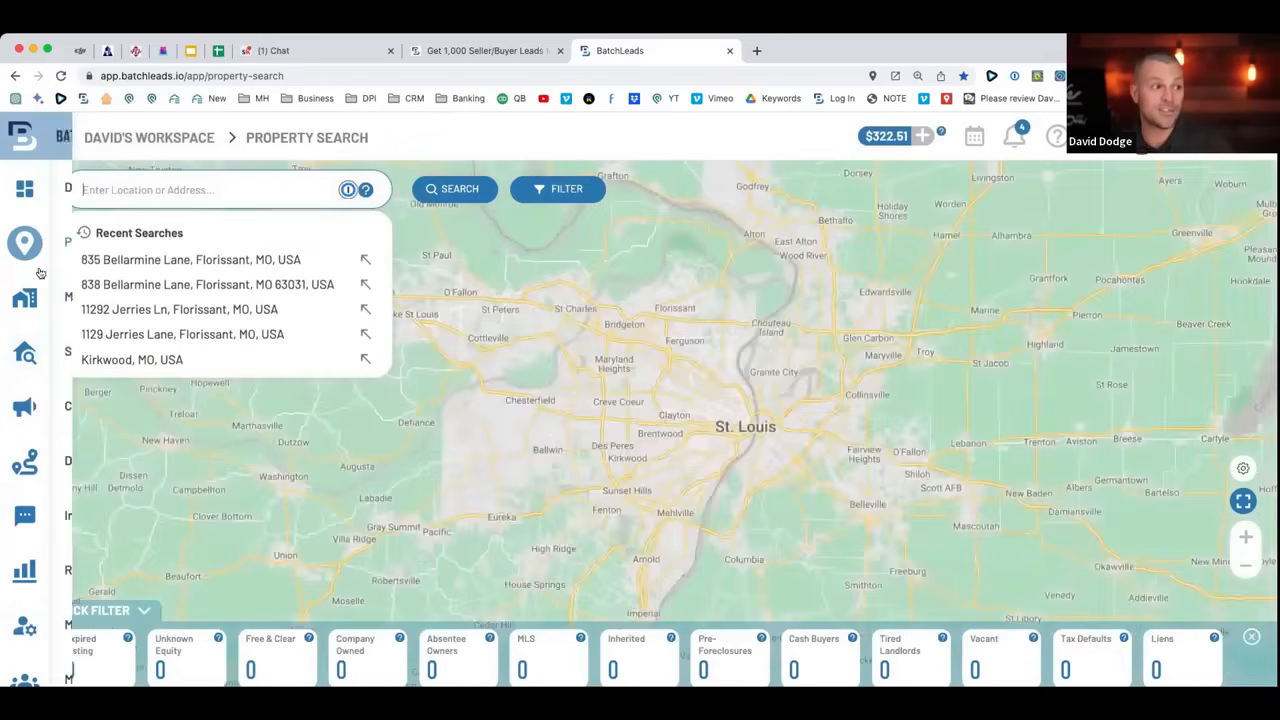
{"action": "mouse_move", "coordinate": [45, 363]}
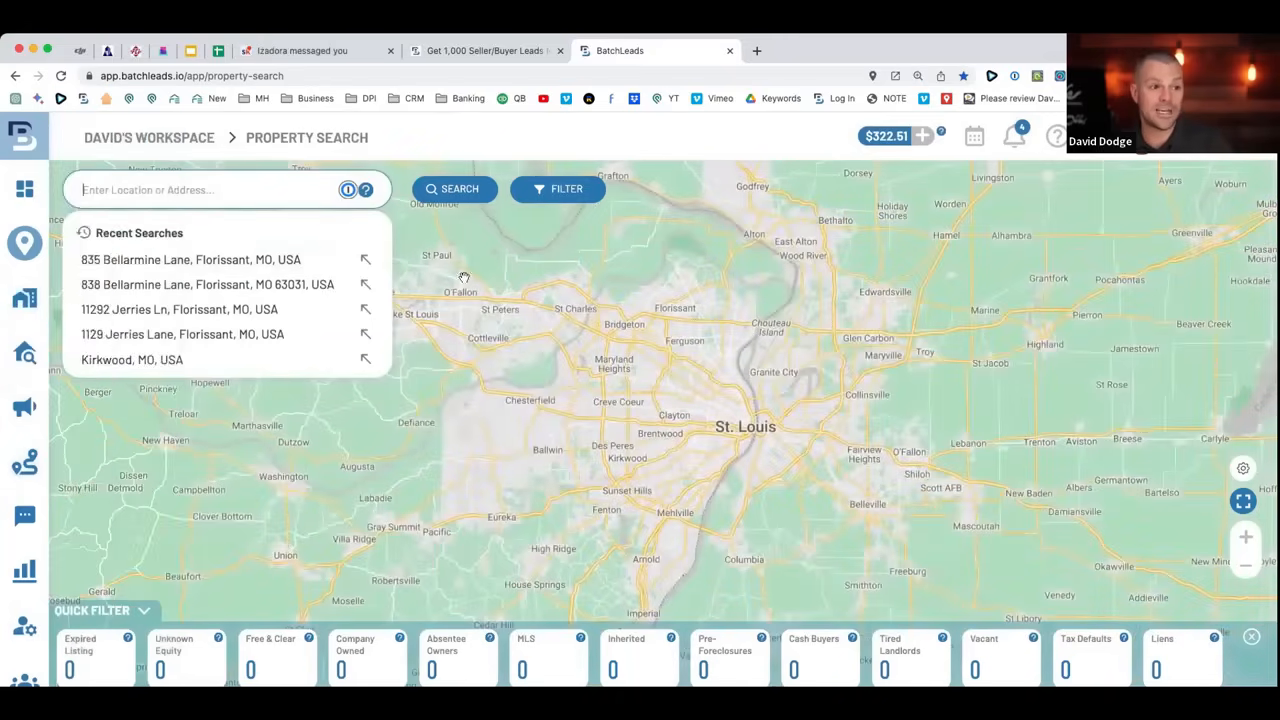
{"action": "left_click", "coordinate": [488, 255]}
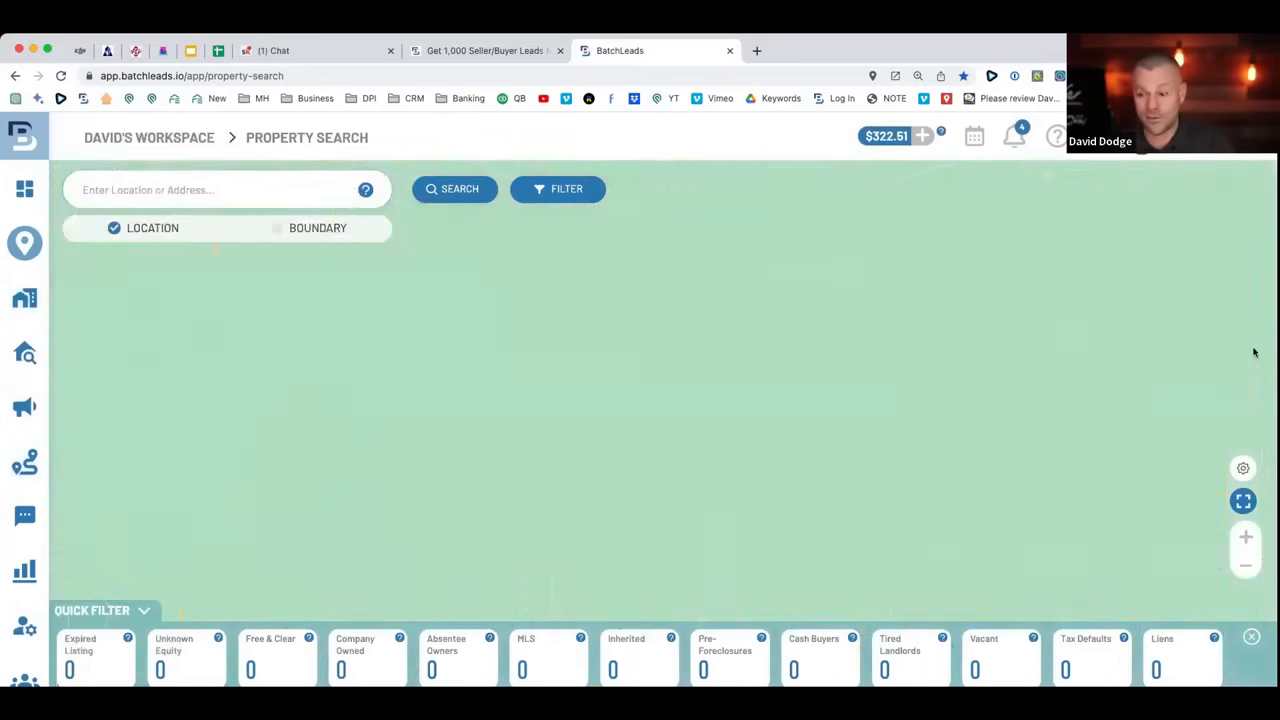